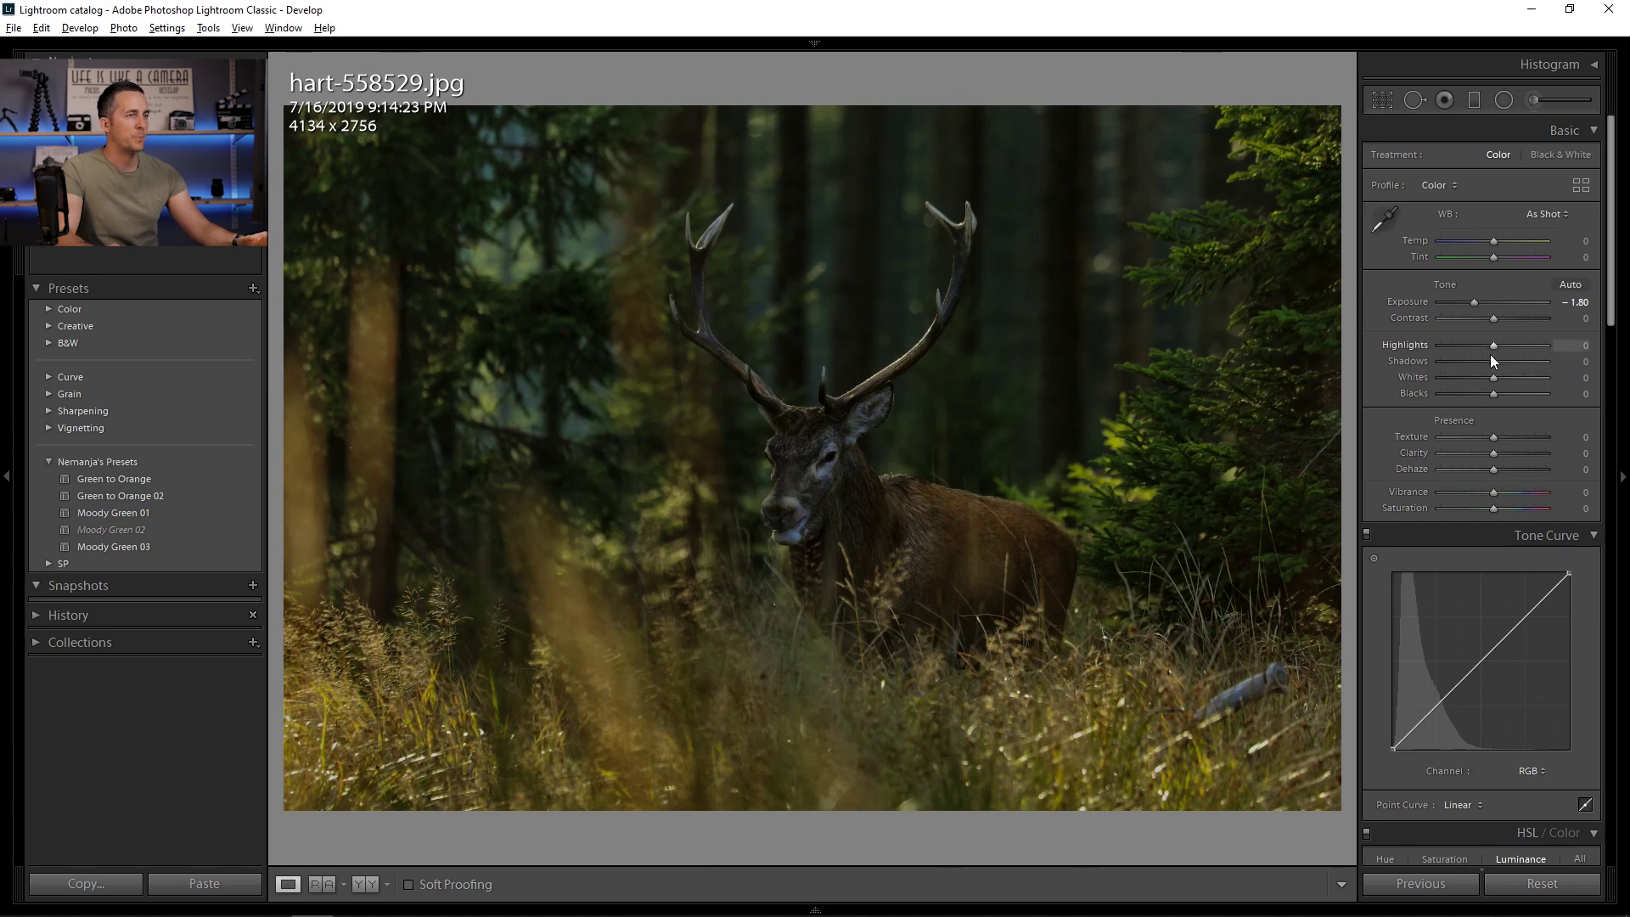
Set Highlights and Whites to -100, Shadows to +68 and Blacks to +70, with Vibrance at +14 and Saturation at -49
{"action": "left_click_drag", "start_coordinate": [1491, 346], "coordinate": [1418, 395]}
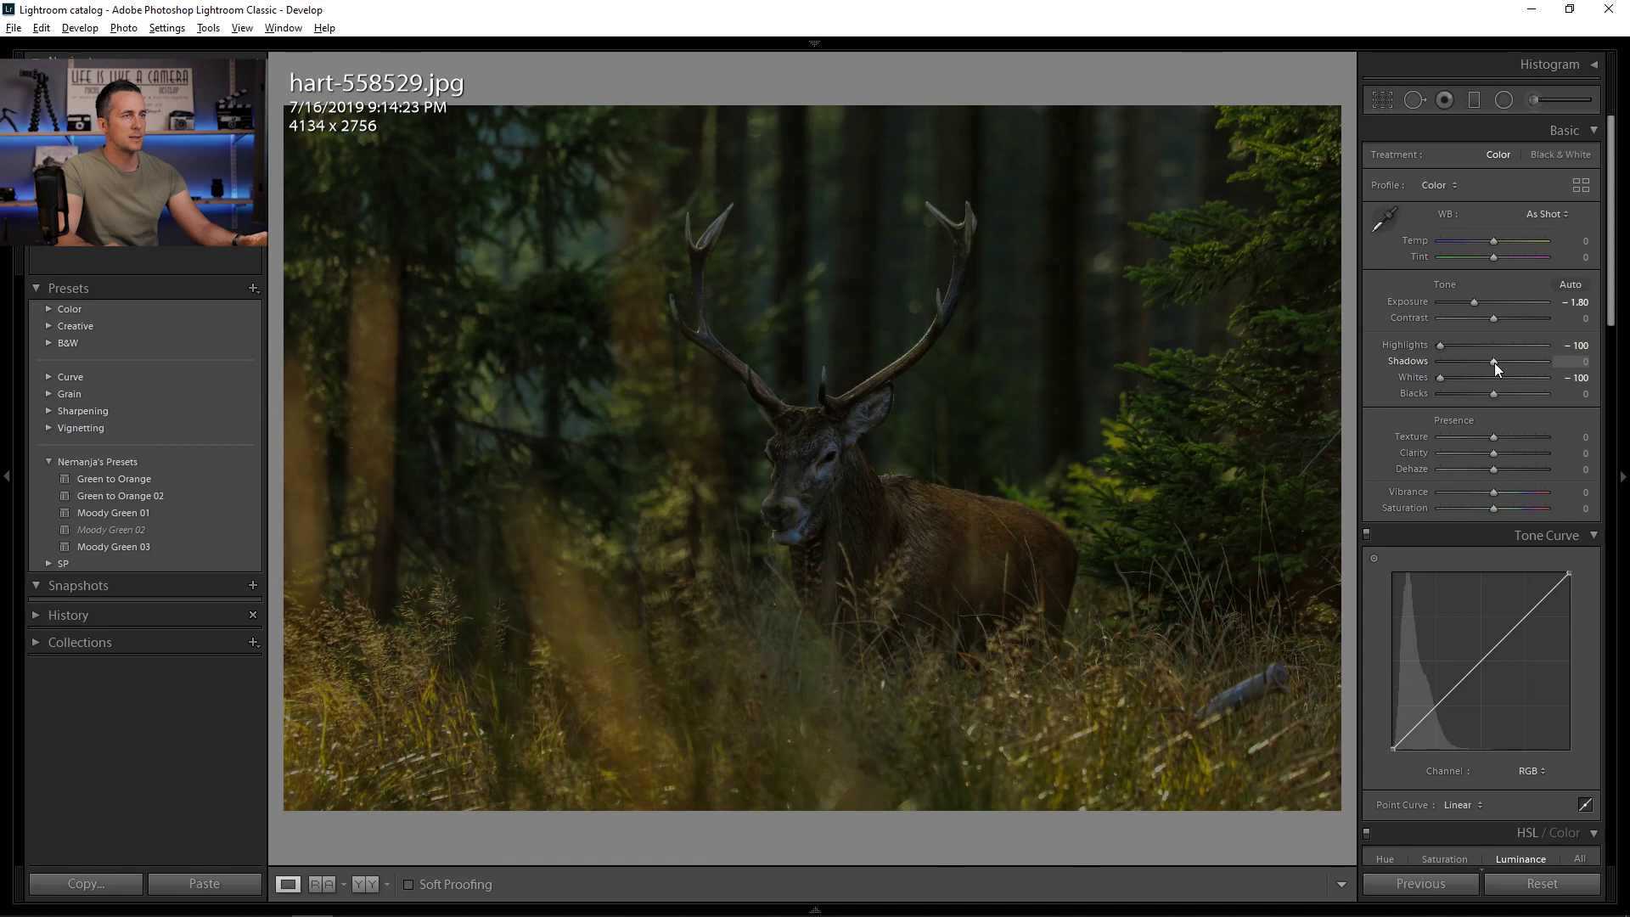
{"action": "left_click_drag", "start_coordinate": [1526, 361], "coordinate": [1544, 386]}
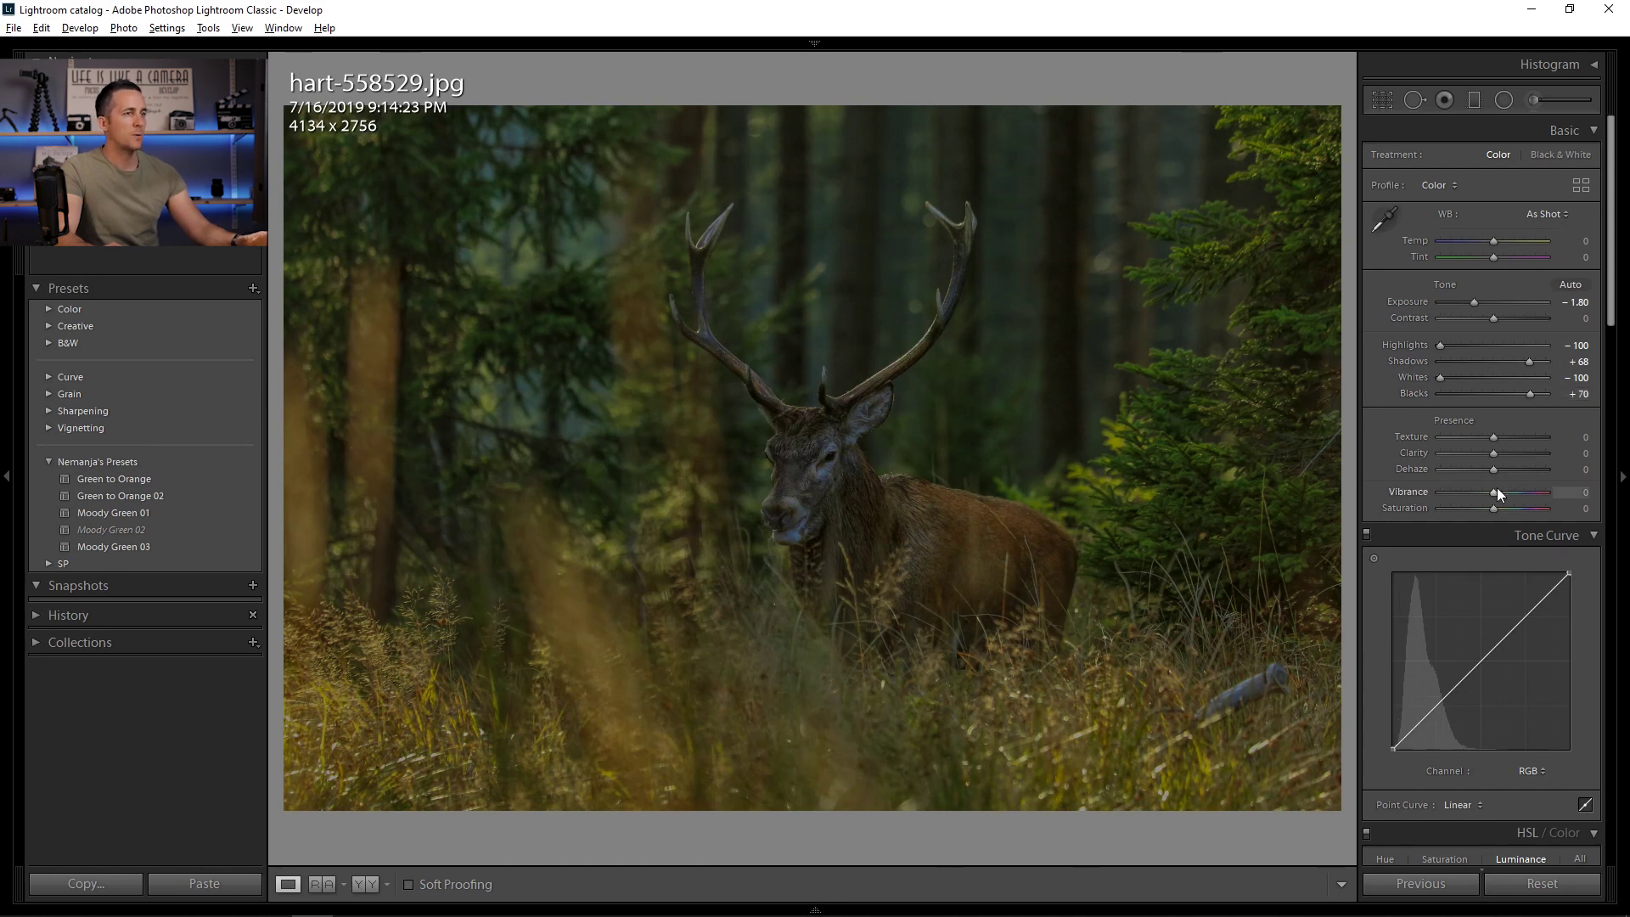
{"action": "mouse_move", "coordinate": [1496, 507]}
{"action": "left_mouse_down"}
{"action": "mouse_move", "coordinate": [1471, 511]}
{"action": "mouse_move", "coordinate": [1498, 491]}
{"action": "left_mouse_up"}
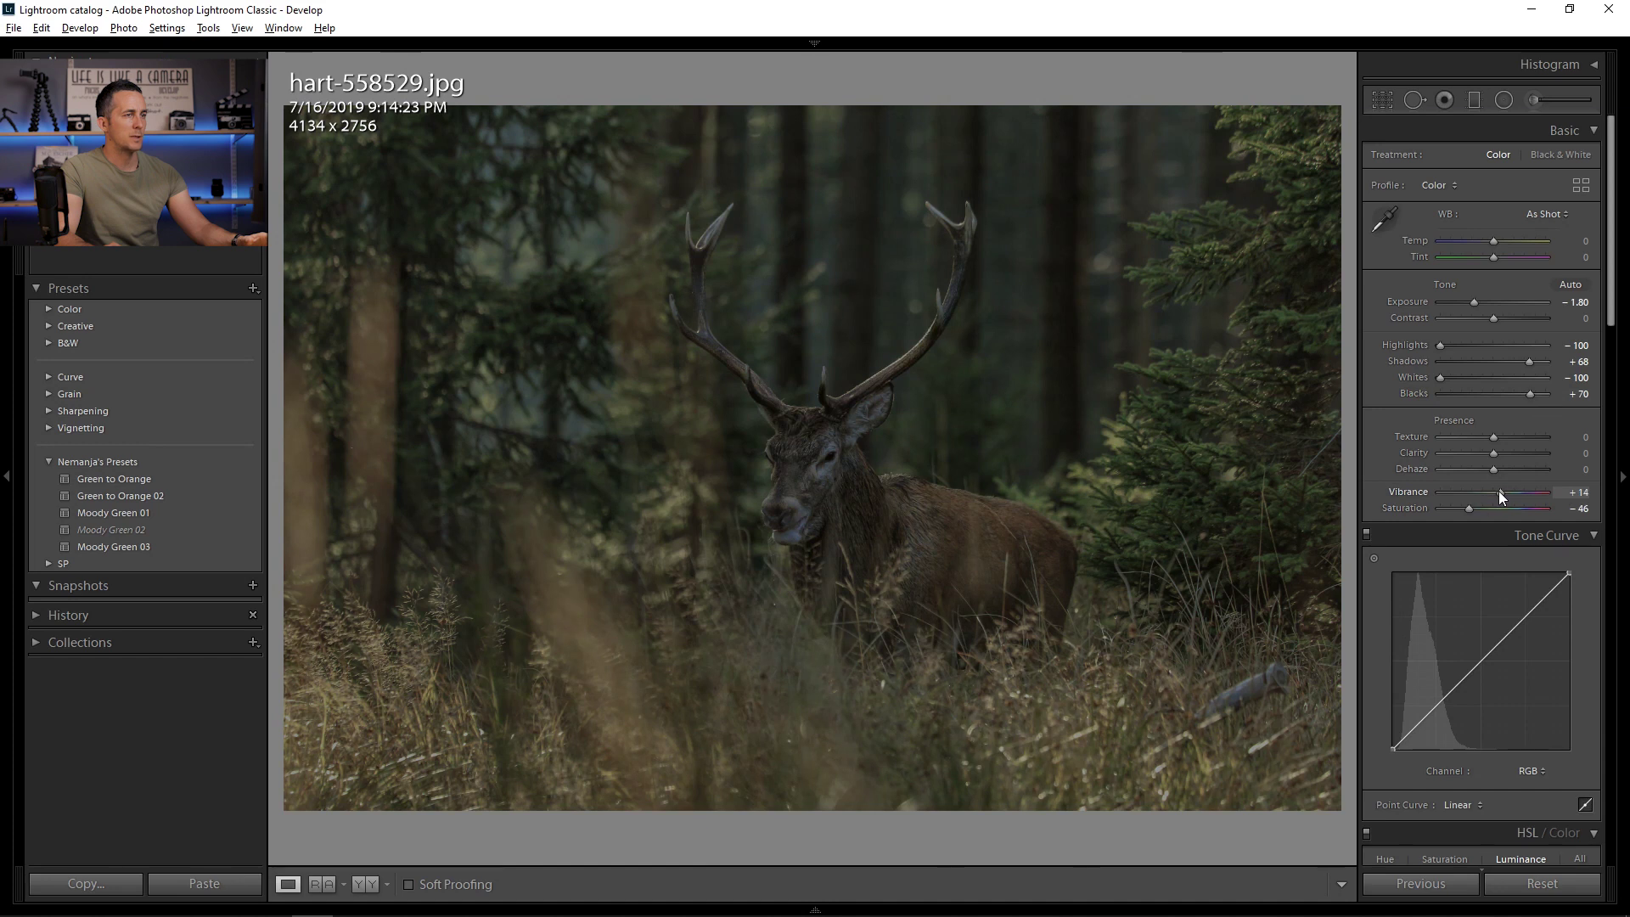
{"action": "left_click_drag", "start_coordinate": [1469, 511], "coordinate": [1467, 511]}
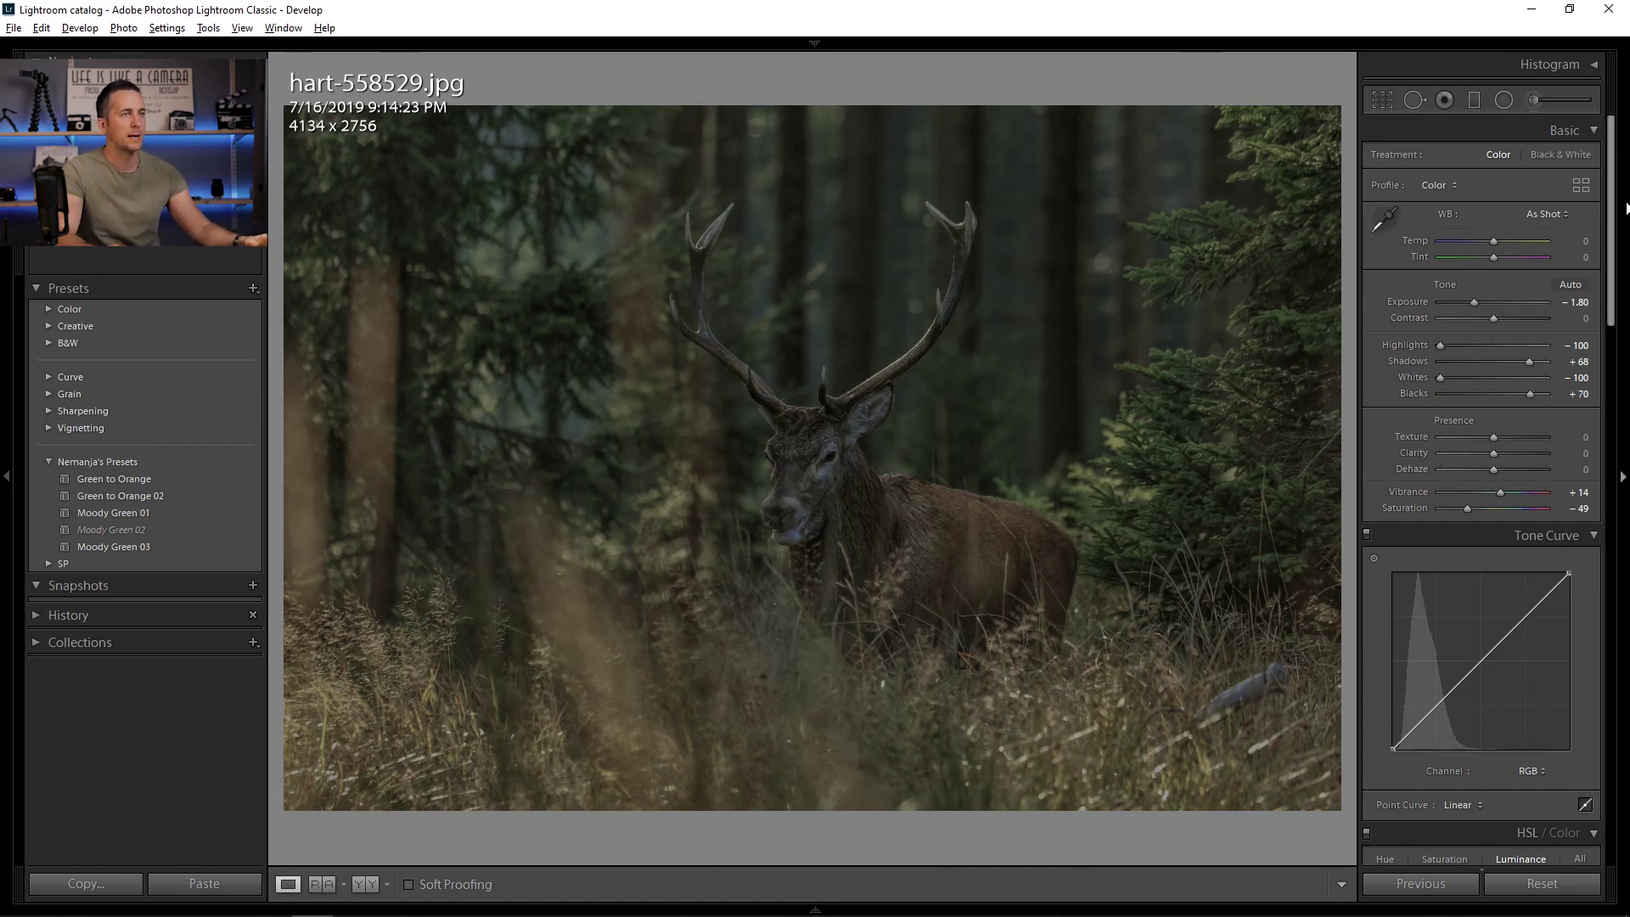
Split-tone the photo blue with Highlights hue 224 and saturation 28, and Shadows hue 225 and saturation 47
{"action": "left_click_drag", "start_coordinate": [1622, 212], "coordinate": [1626, 383]}
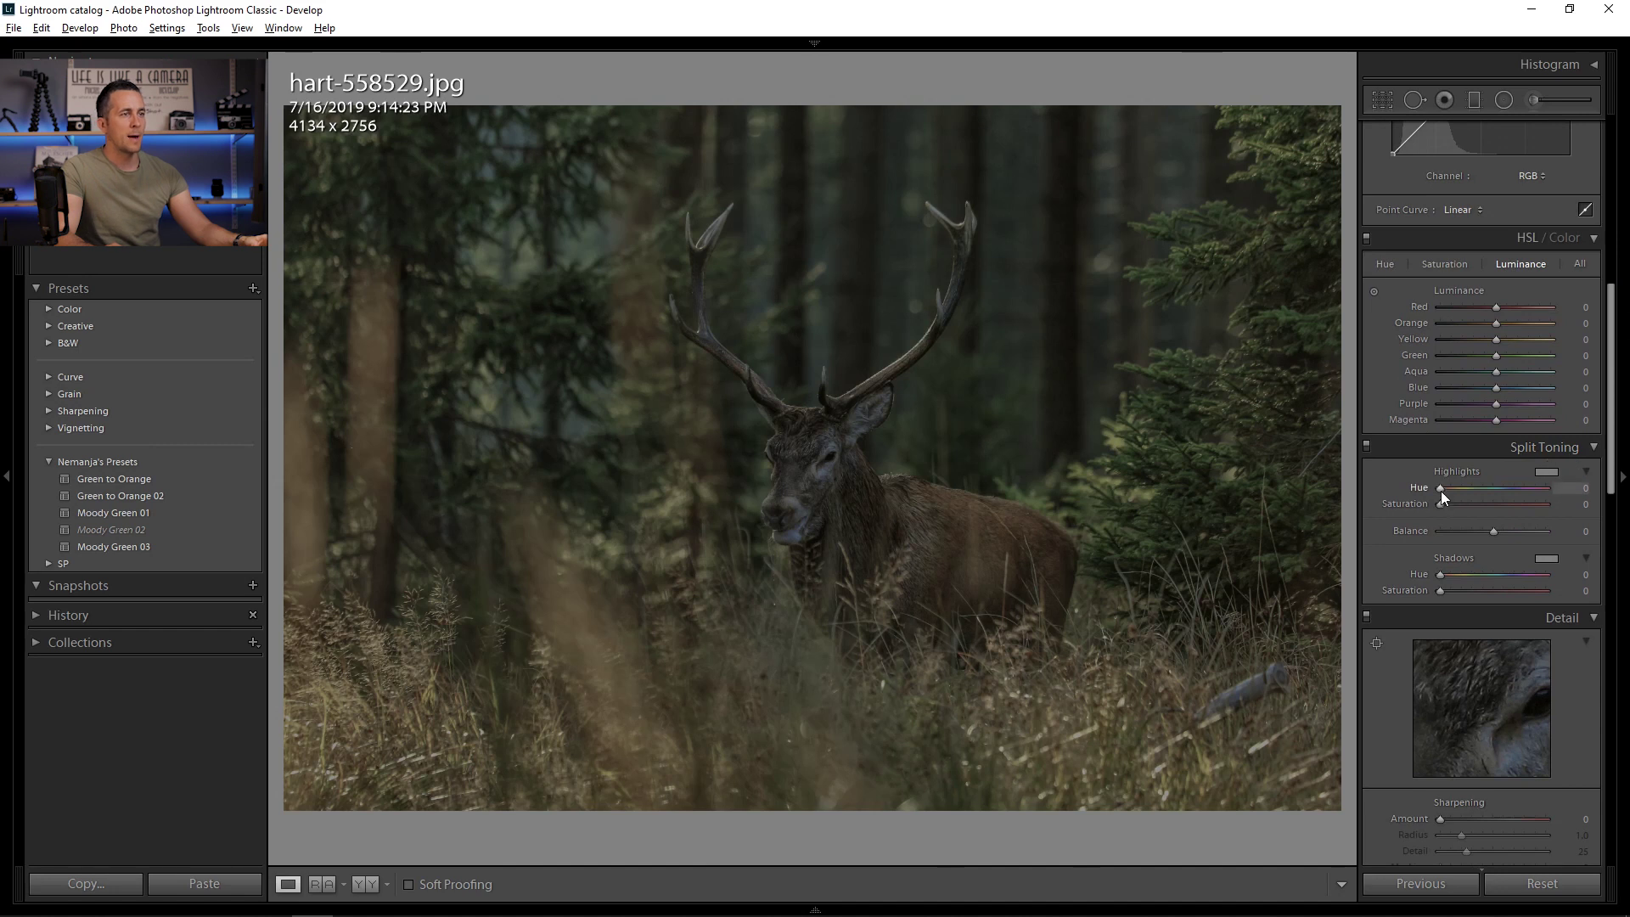
{"action": "left_click_drag", "start_coordinate": [1444, 486], "coordinate": [1471, 512]}
{"action": "mouse_move", "coordinate": [1506, 573]}
{"action": "left_mouse_down"}
{"action": "mouse_move", "coordinate": [1469, 585]}
{"action": "mouse_move", "coordinate": [1488, 578]}
{"action": "left_mouse_up"}
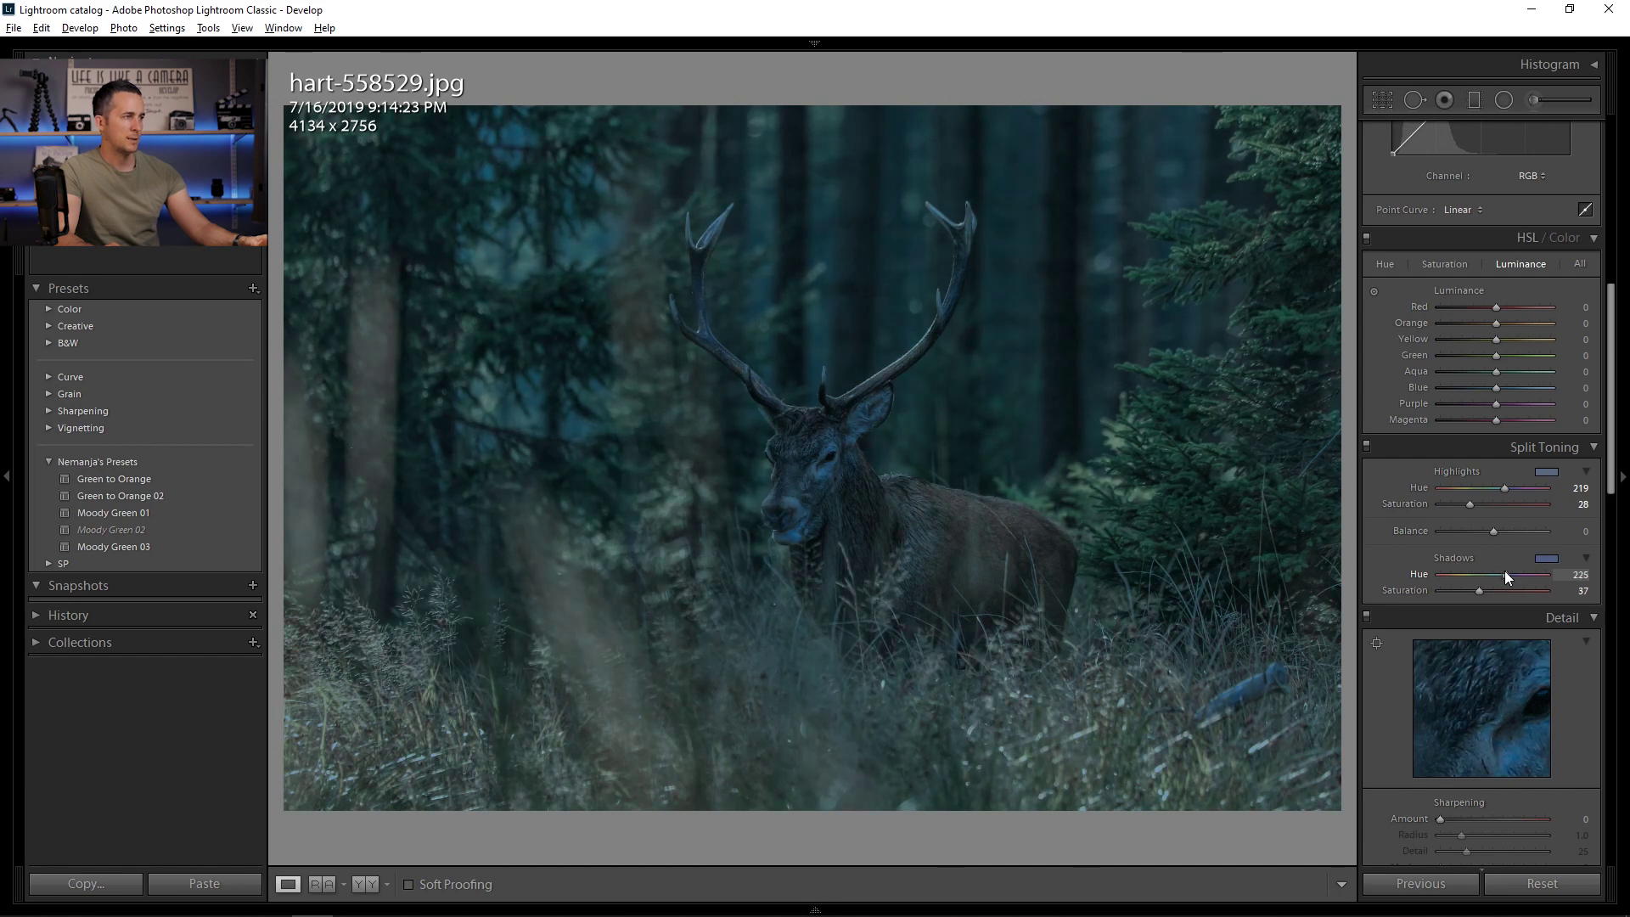
{"action": "left_click", "coordinate": [1503, 488]}
{"action": "left_click_drag", "start_coordinate": [1497, 586], "coordinate": [1486, 588]}
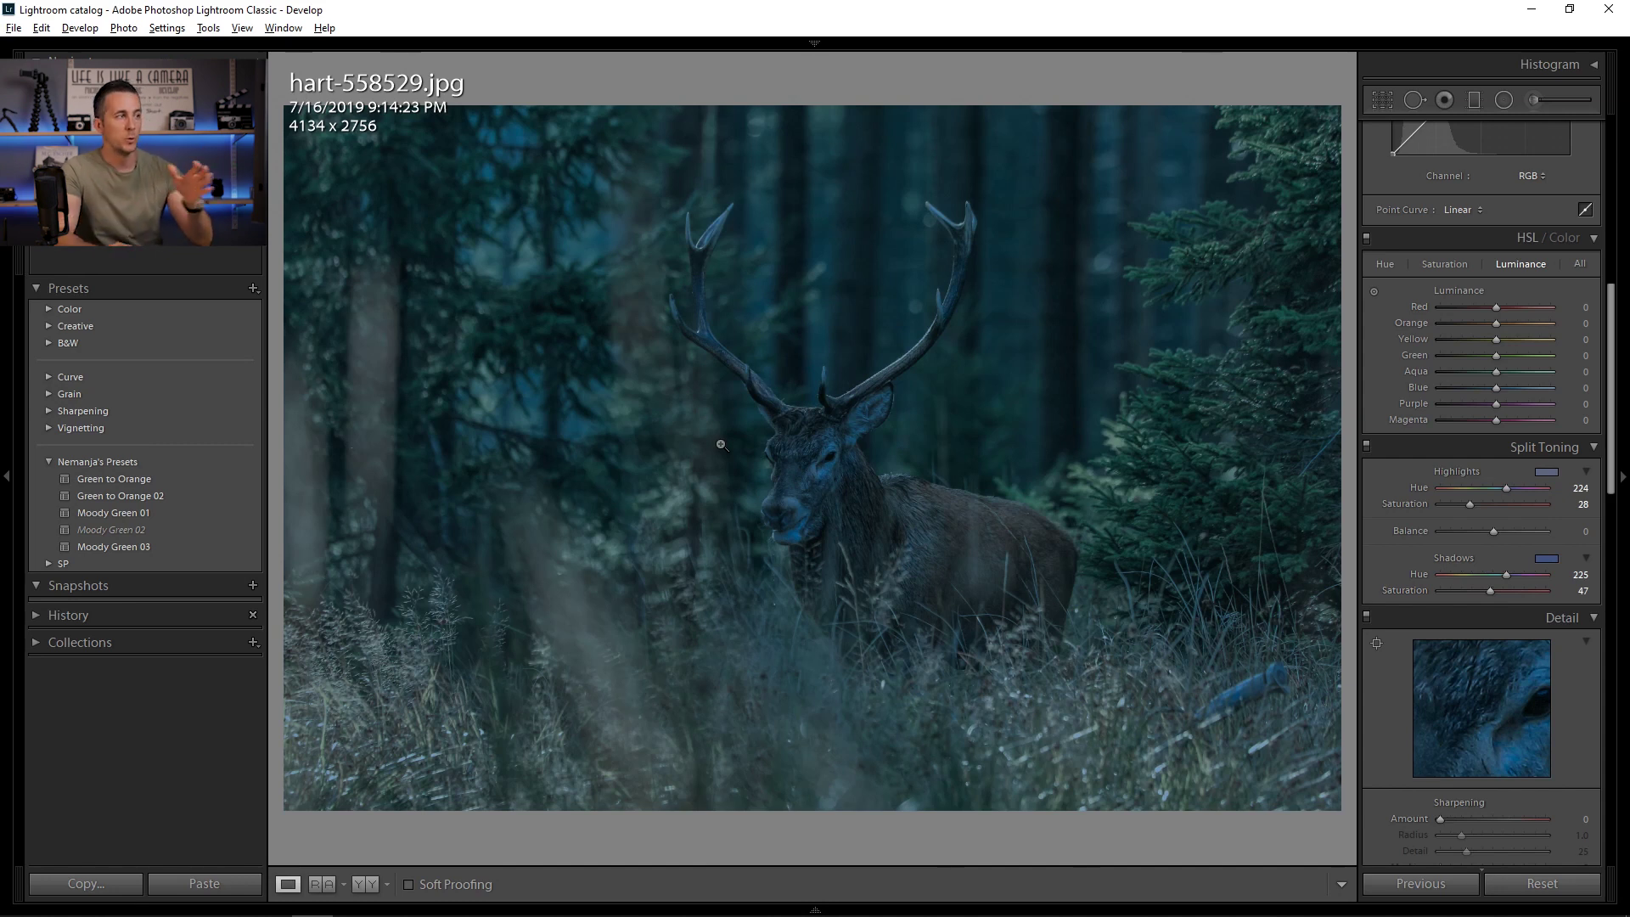
In the HSL adjustments, set the Green hue to +100 and the Green saturation to -33
{"action": "left_click_drag", "start_coordinate": [1613, 306], "coordinate": [1616, 330]}
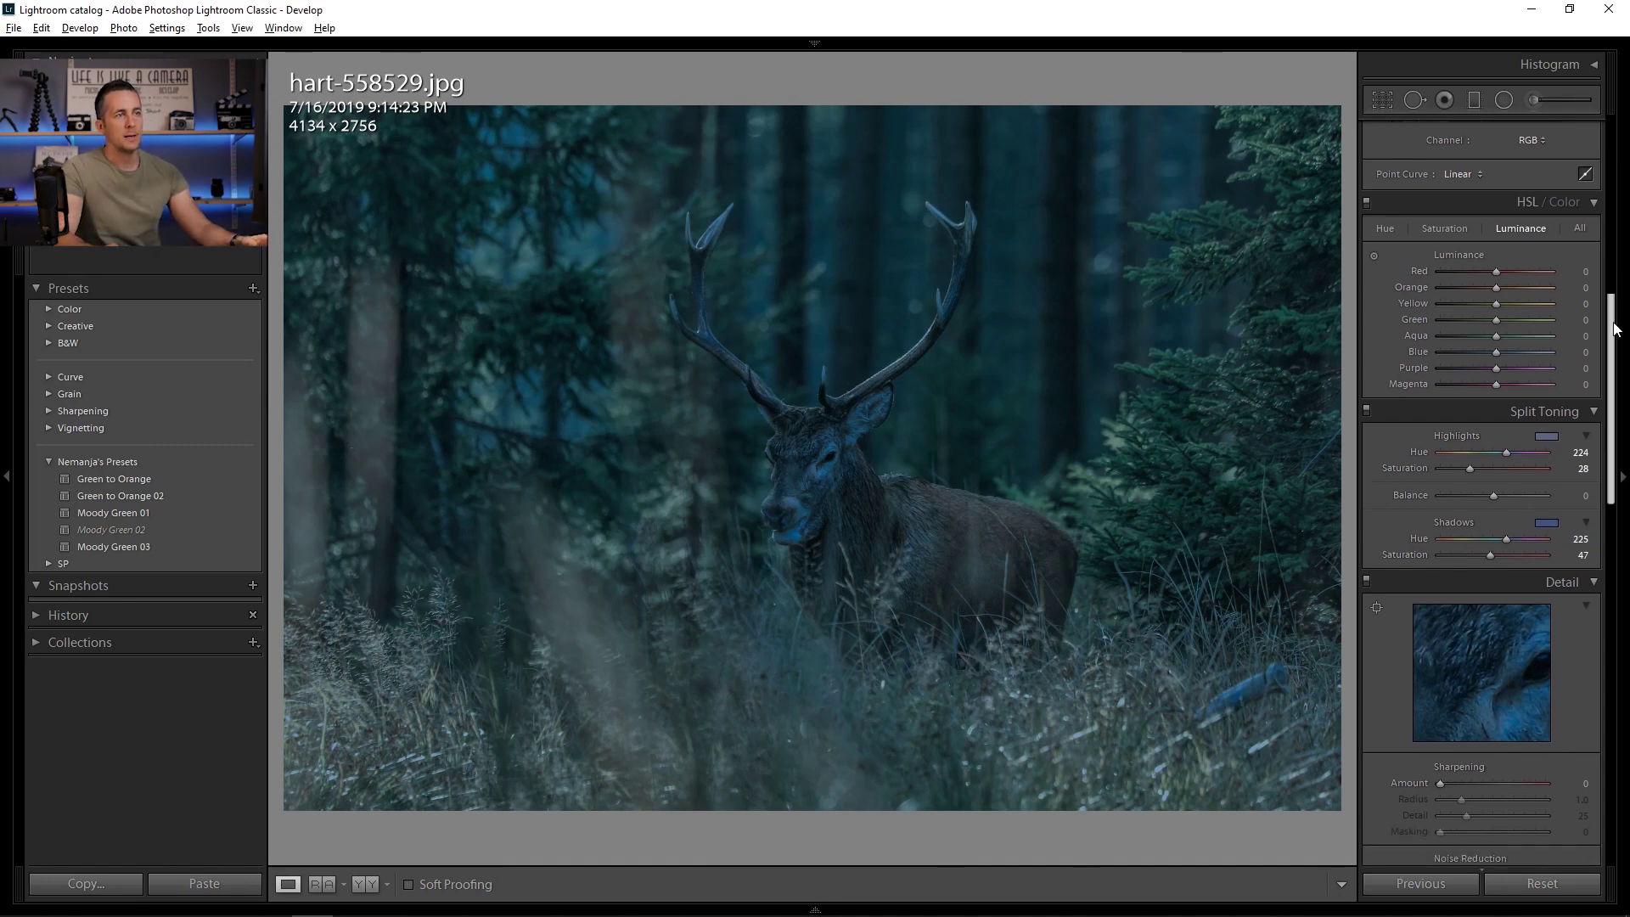
{"action": "left_click", "coordinate": [1387, 227]}
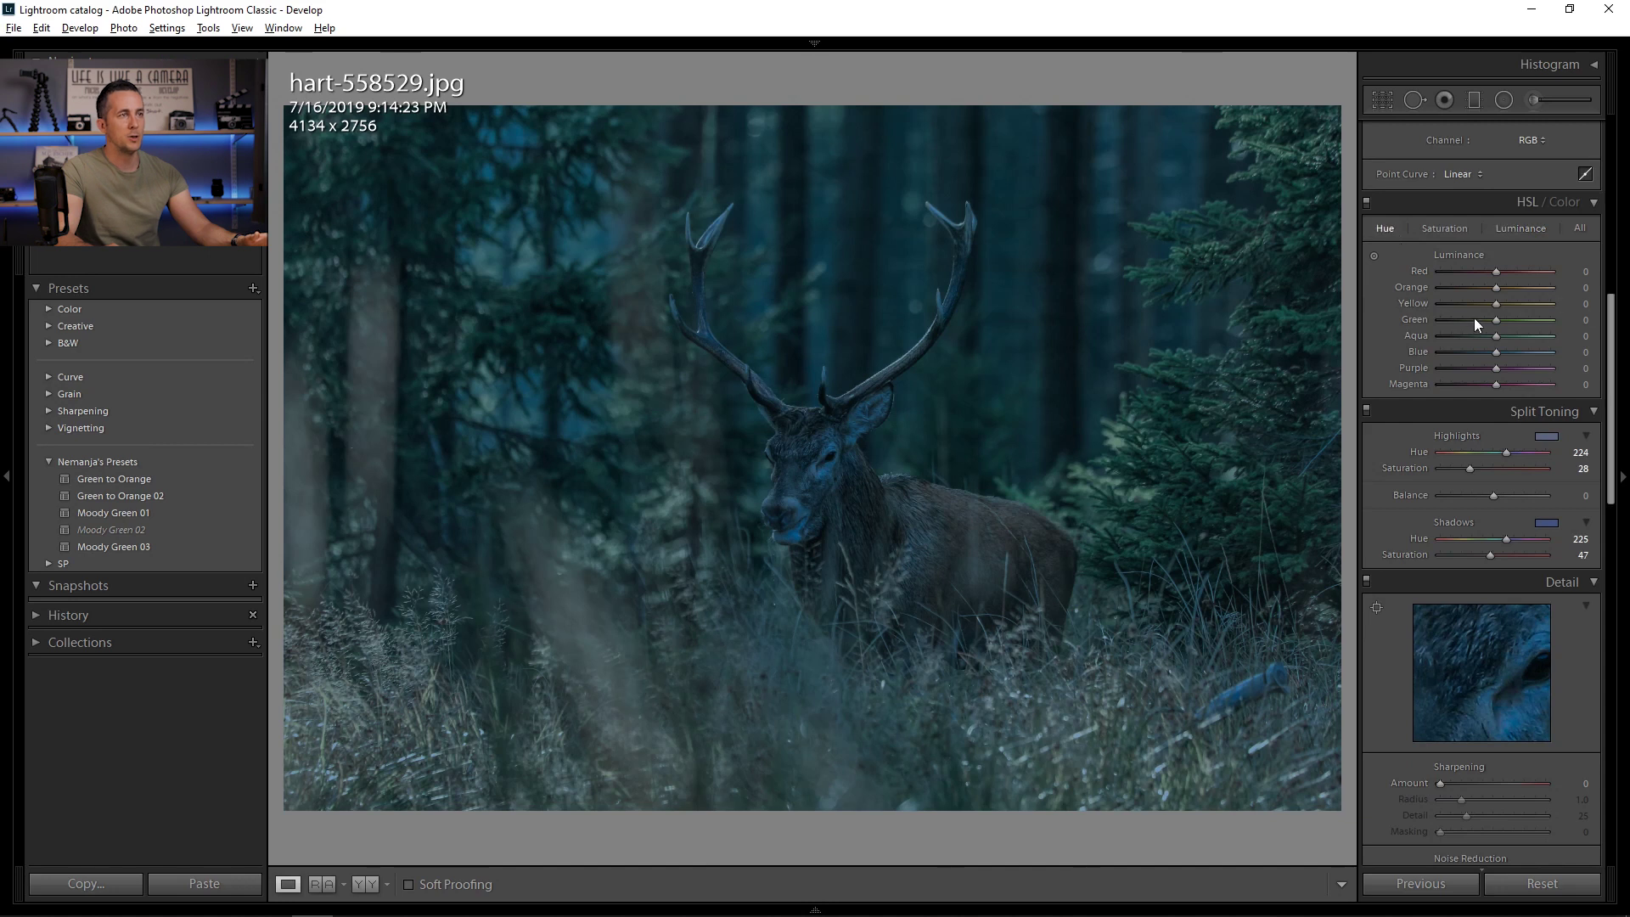
{"action": "left_click_drag", "start_coordinate": [1502, 321], "coordinate": [1565, 304]}
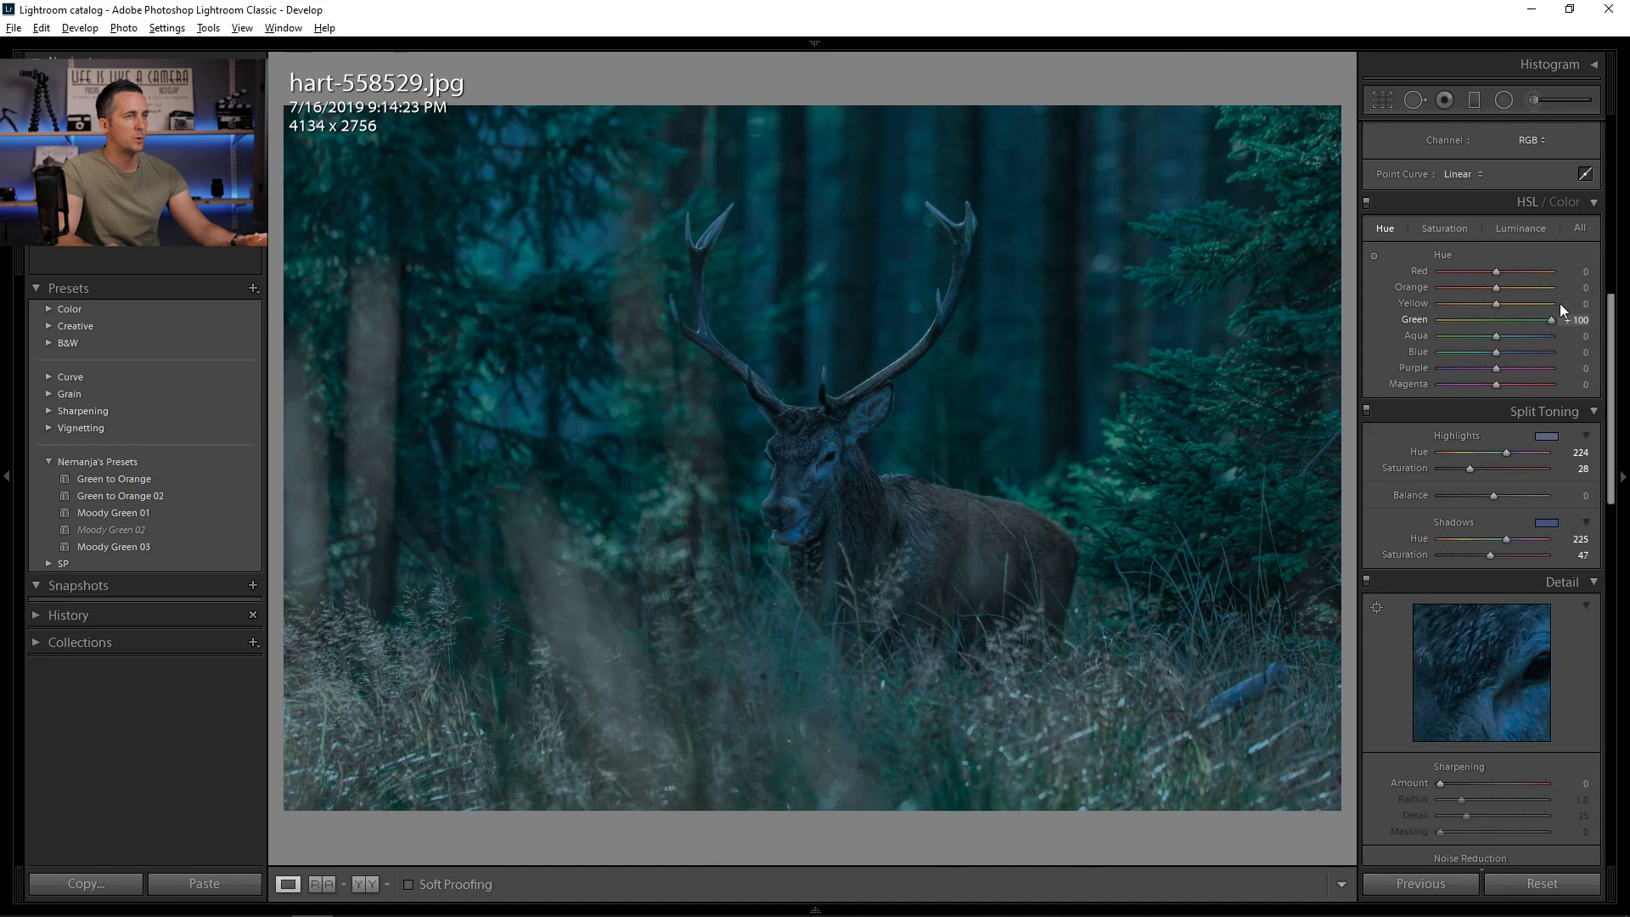
{"action": "left_click", "coordinate": [1459, 225]}
{"action": "mouse_move", "coordinate": [1496, 321]}
{"action": "left_mouse_down"}
{"action": "mouse_move", "coordinate": [1459, 321]}
{"action": "mouse_move", "coordinate": [1477, 329]}
{"action": "left_mouse_up"}
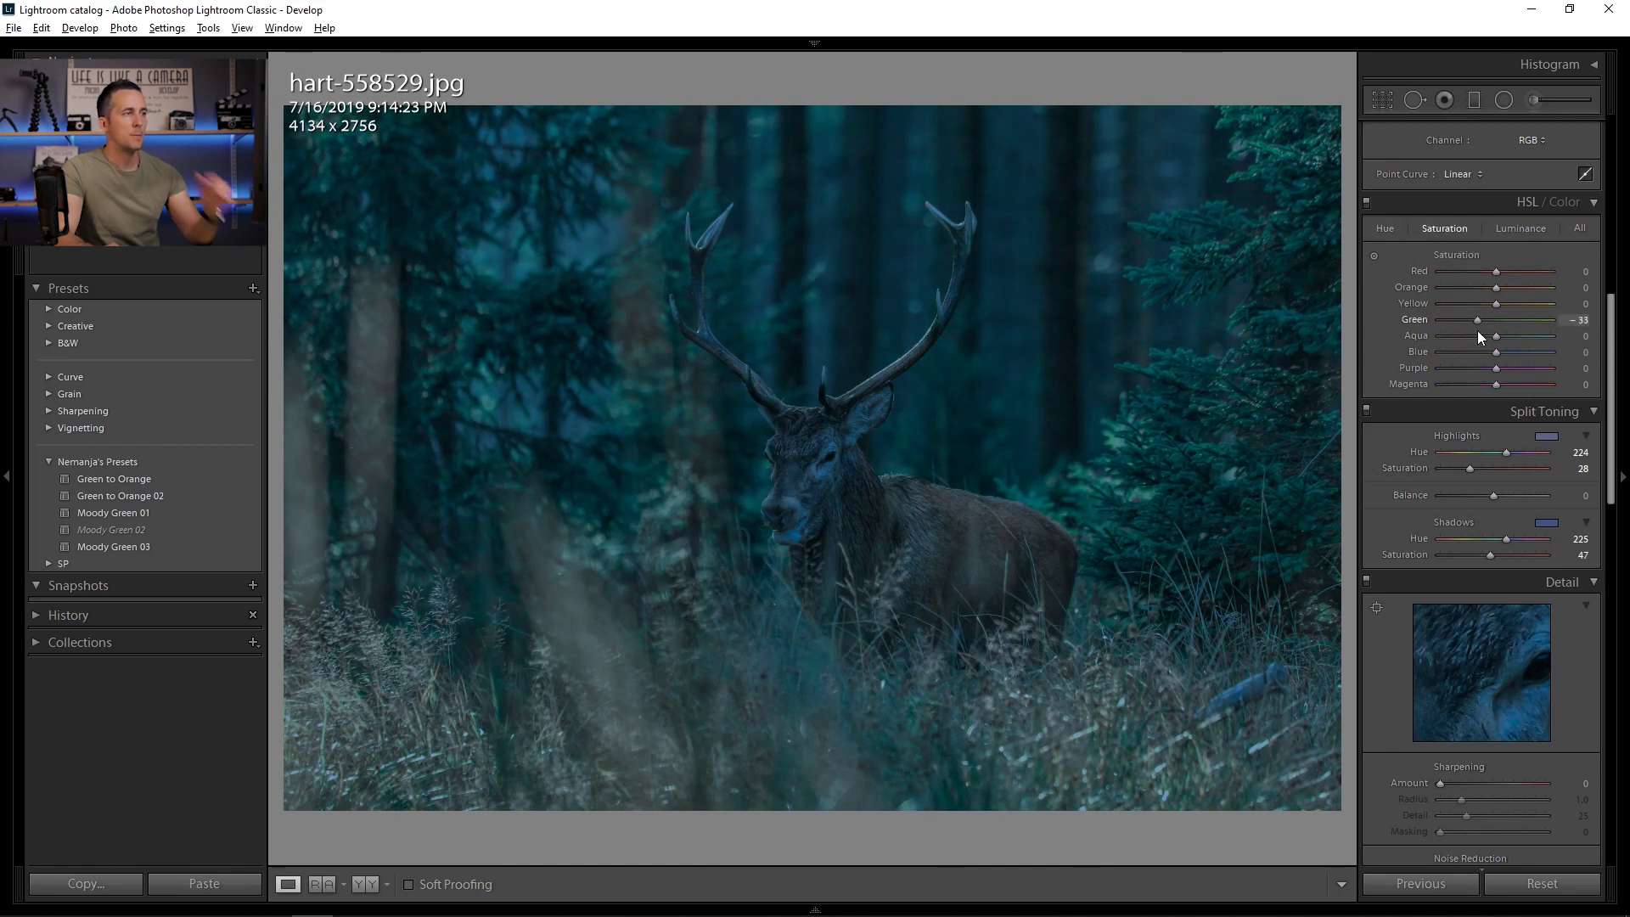
In Calibration, set the Green Primary hue to +36 and saturation to -41, and the Red Primary hue to -20
{"action": "scroll", "coordinate": [1613, 367], "scroll_direction": "down", "scroll_amount": 2}
{"action": "left_click_drag", "start_coordinate": [1612, 367], "coordinate": [1616, 716]}
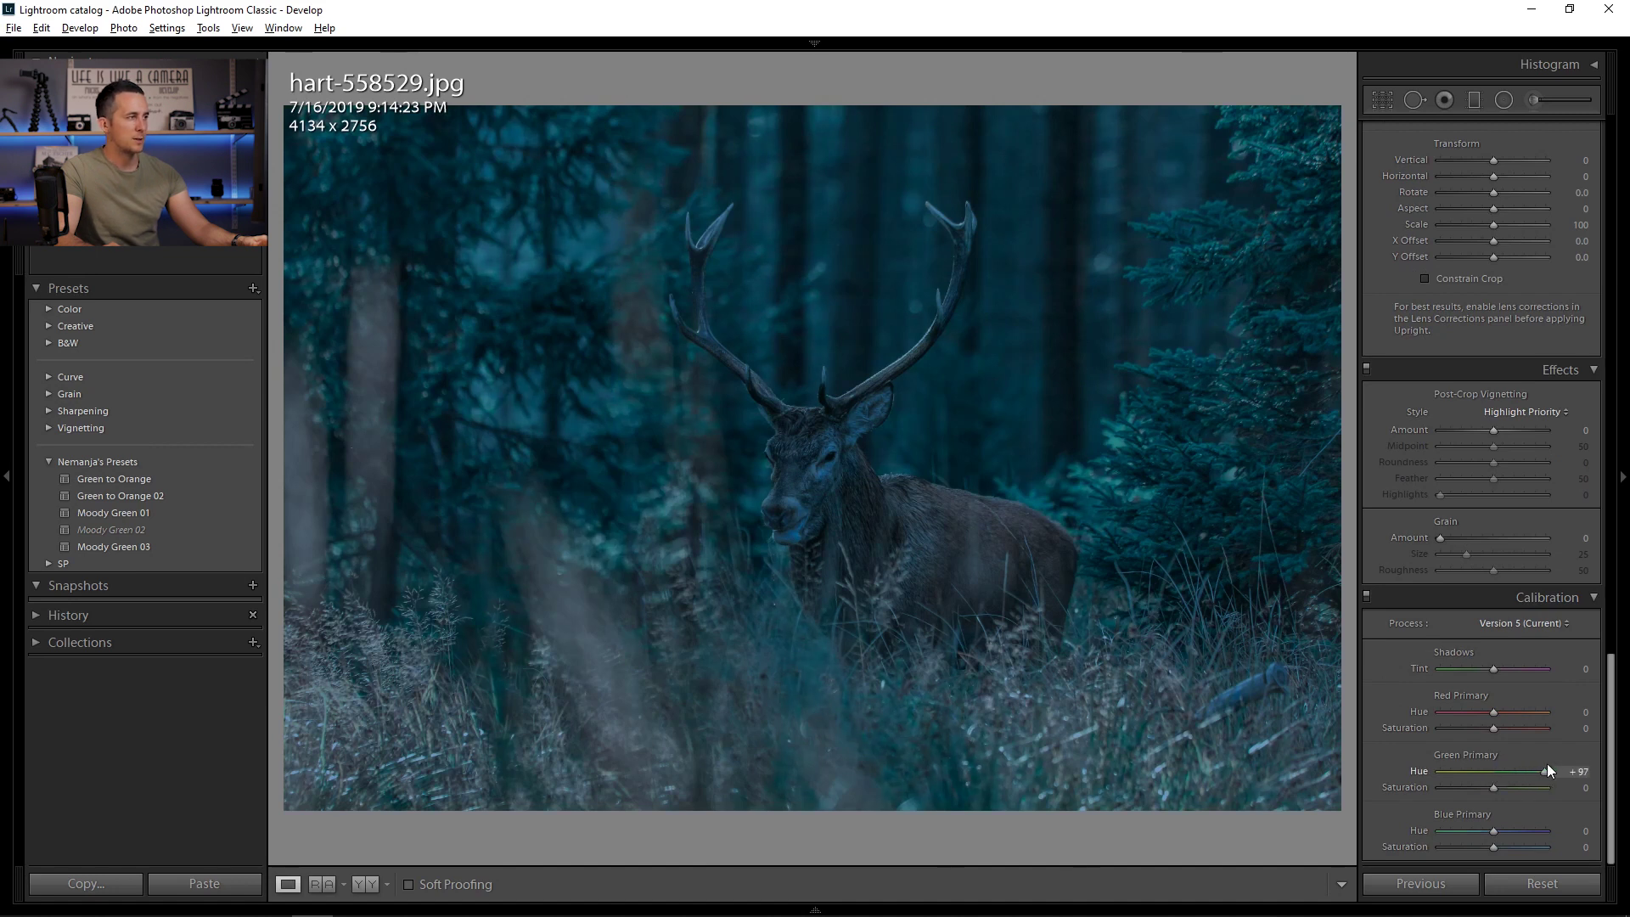
{"action": "left_click_drag", "start_coordinate": [1547, 764], "coordinate": [1515, 773]}
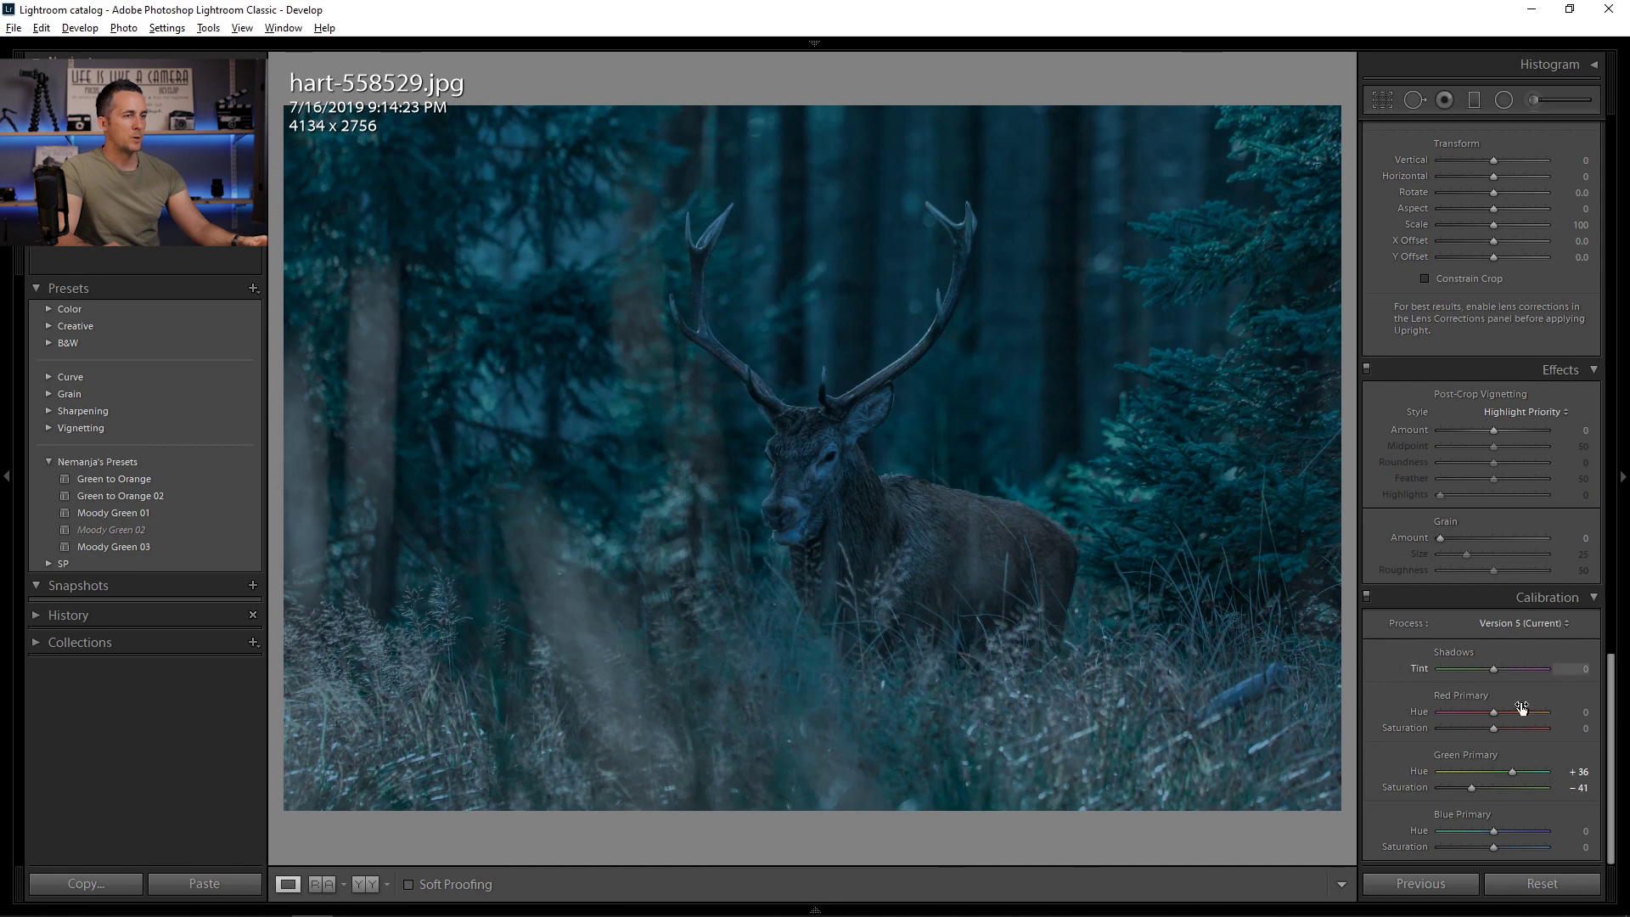
{"action": "mouse_move", "coordinate": [1496, 712]}
{"action": "left_mouse_down"}
{"action": "mouse_move", "coordinate": [1462, 720]}
{"action": "mouse_move", "coordinate": [1516, 726]}
{"action": "mouse_move", "coordinate": [1484, 733]}
{"action": "left_mouse_up"}
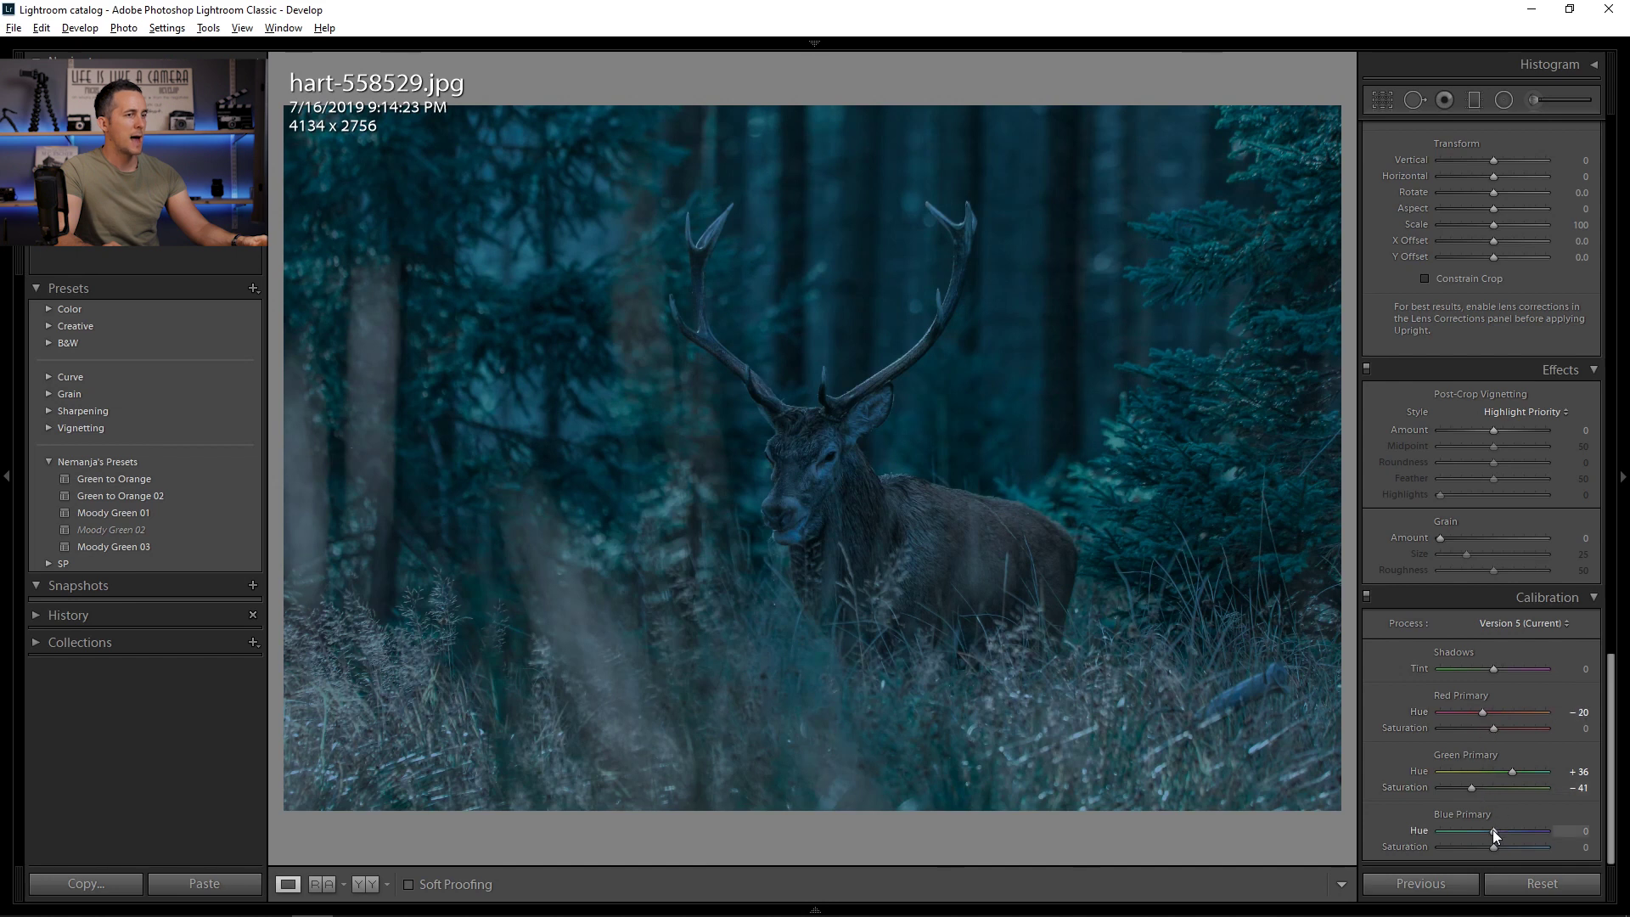
Set the Blue Primary calibration hue to +20 and saturation to -44, and the Red Primary saturation to -22
{"action": "left_click_drag", "start_coordinate": [1493, 829], "coordinate": [1518, 831]}
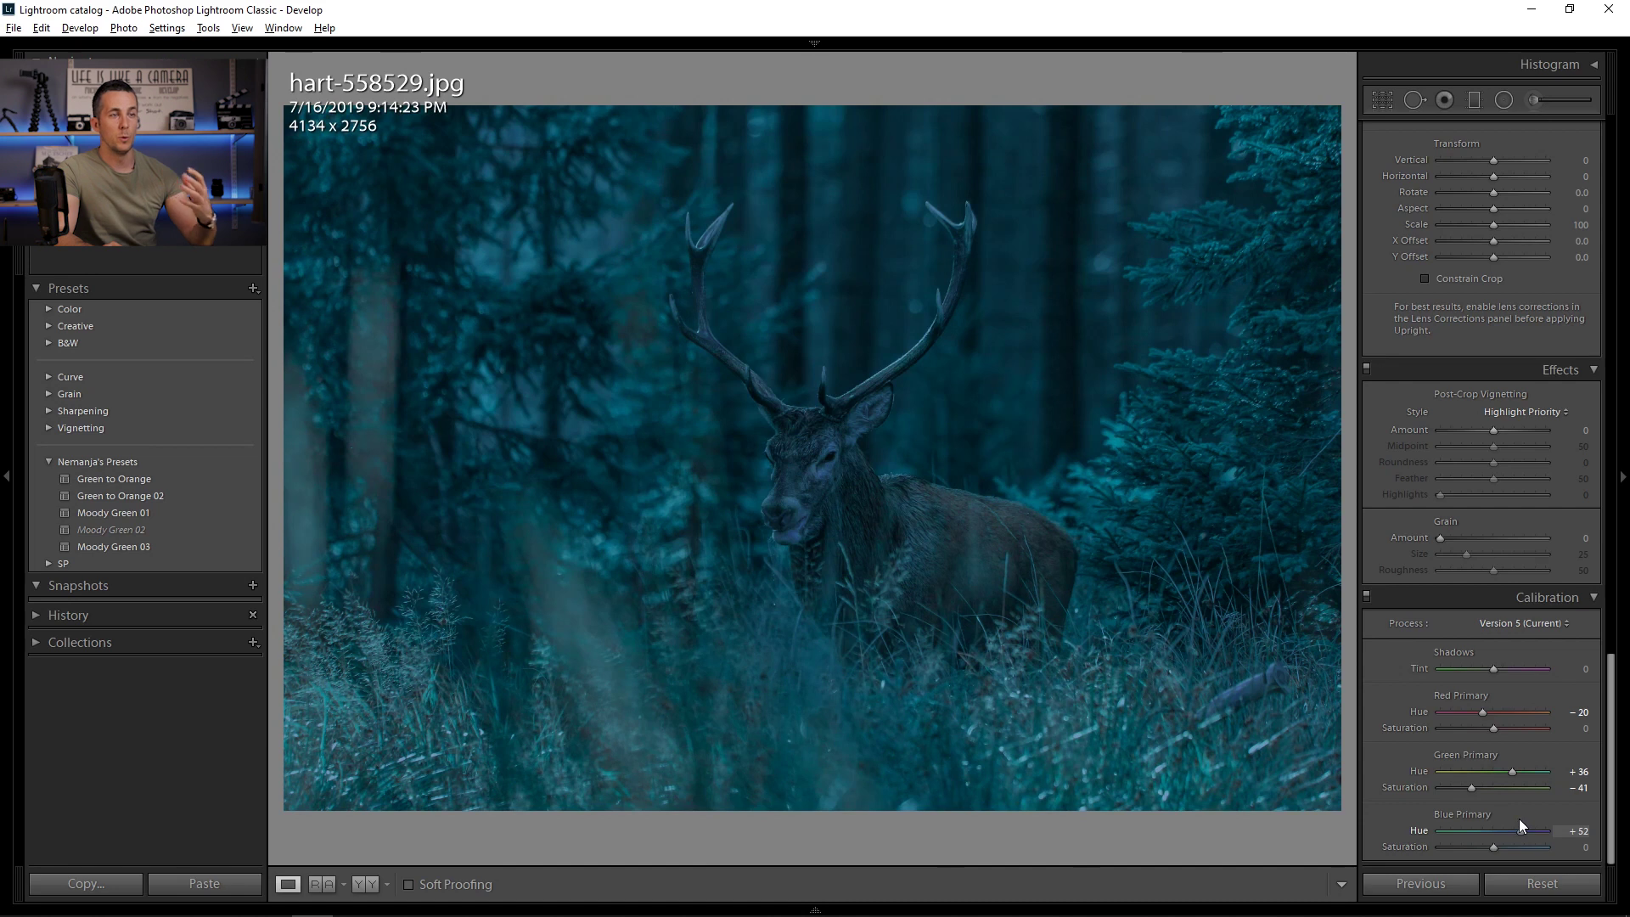
{"action": "left_click_drag", "start_coordinate": [1521, 821], "coordinate": [1458, 840]}
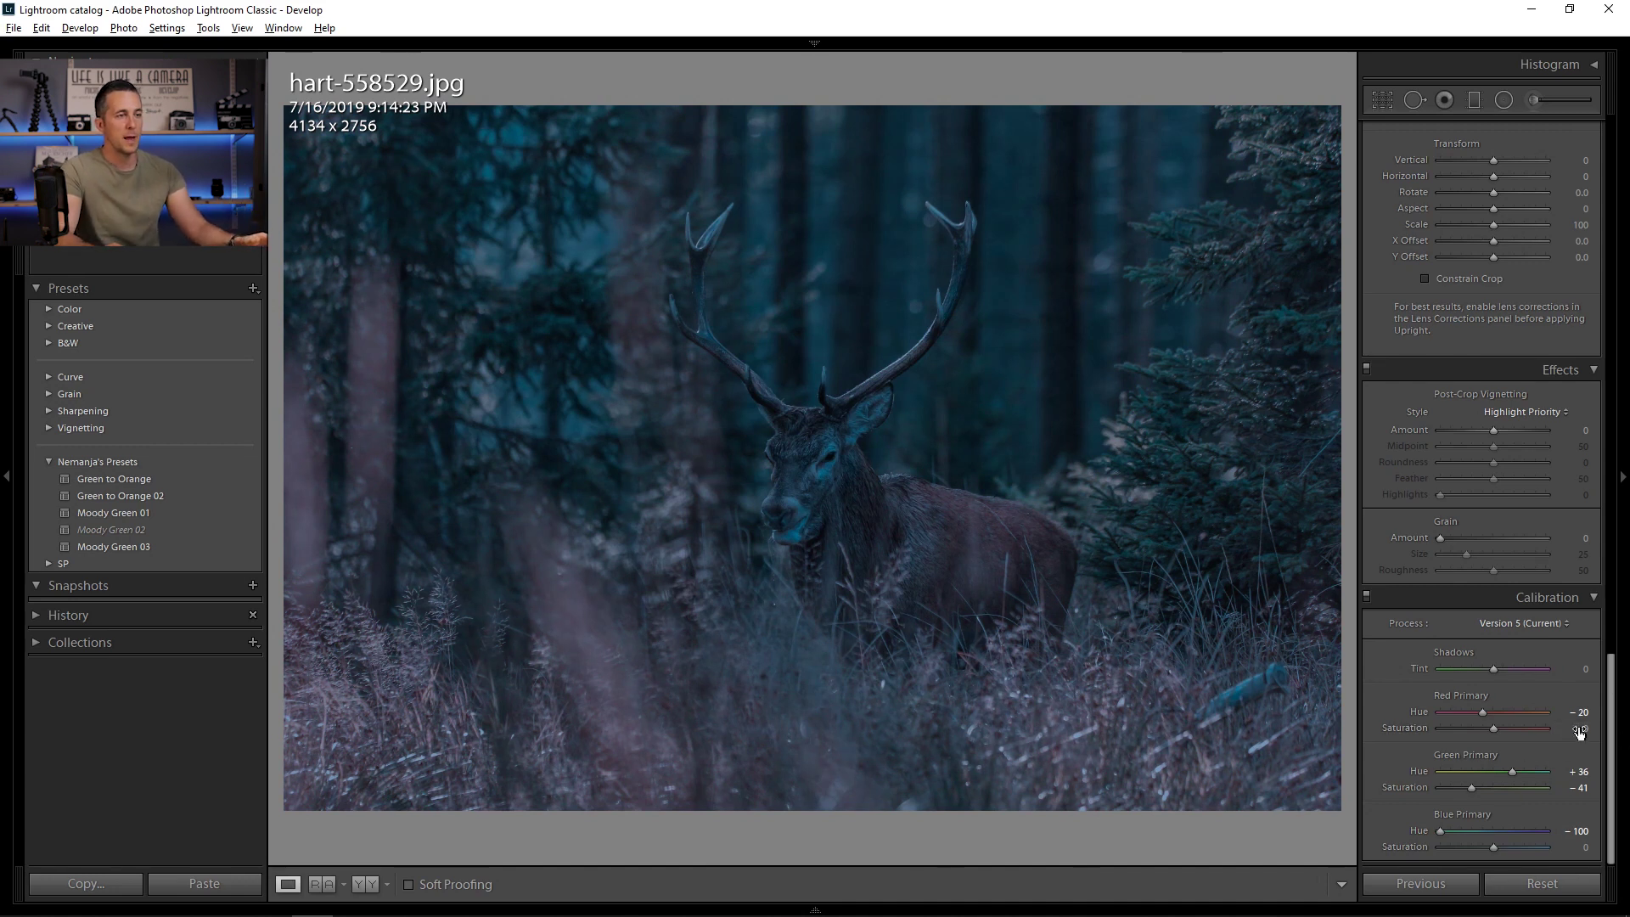
{"action": "left_click_drag", "start_coordinate": [1440, 832], "coordinate": [1469, 856]}
{"action": "mouse_move", "coordinate": [1492, 726]}
{"action": "left_mouse_down"}
{"action": "mouse_move", "coordinate": [1464, 737]}
{"action": "mouse_move", "coordinate": [1481, 741]}
{"action": "left_mouse_up"}
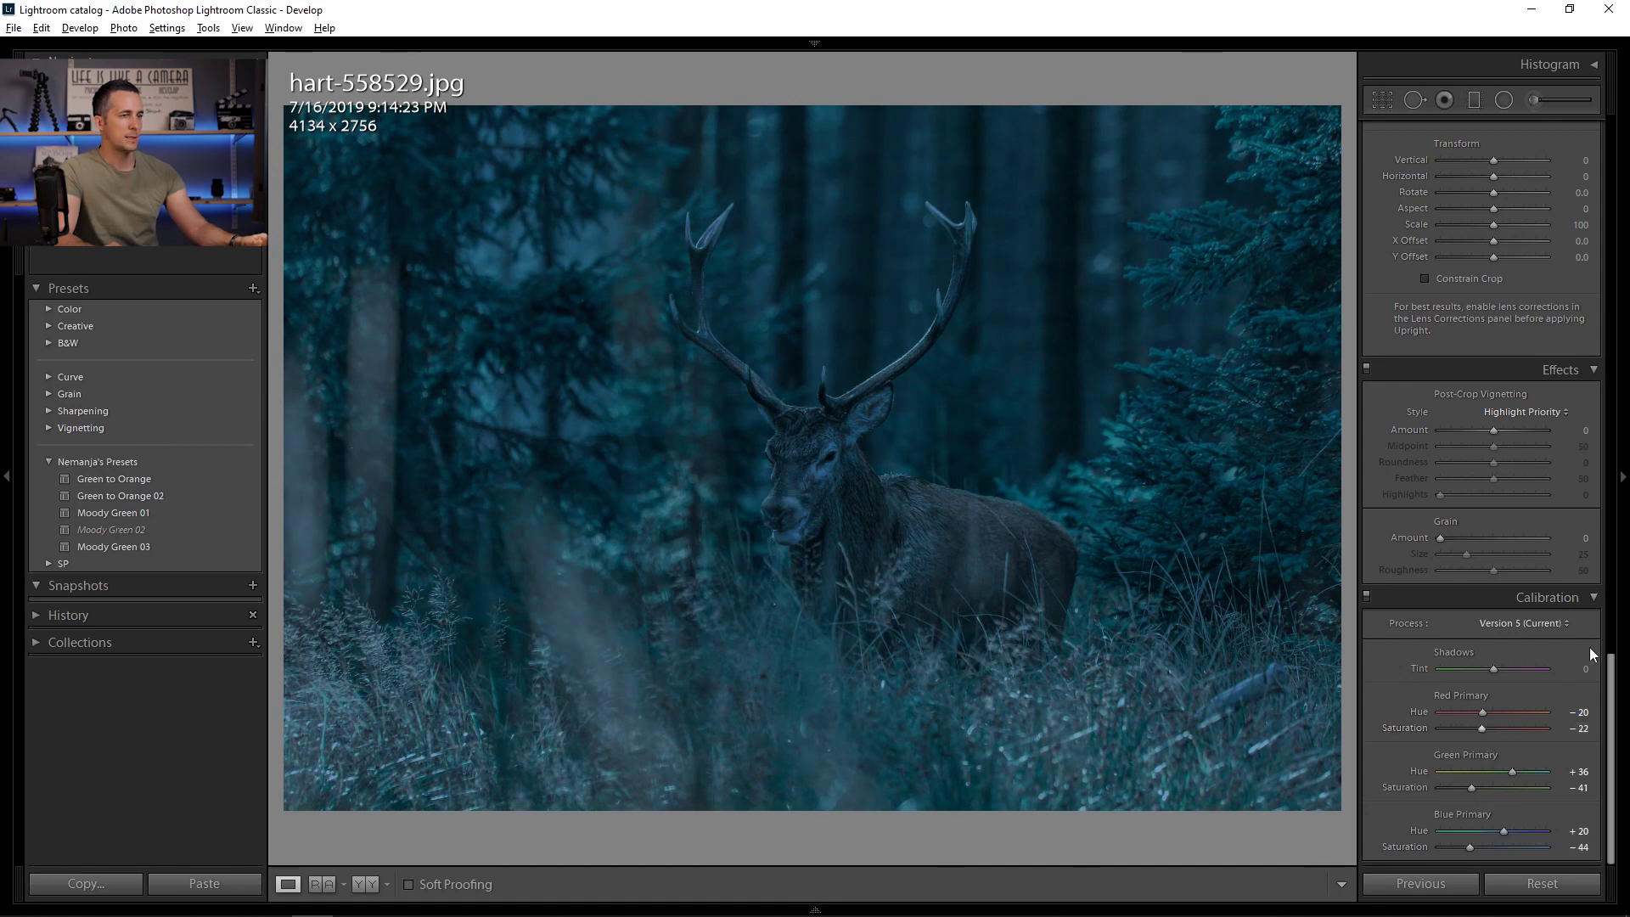
Set the HSL saturation to -66 for Orange, -69 for Yellow, -53 for Green, -66 for Aqua and -71 for Blue
{"action": "scroll", "coordinate": [1616, 701], "scroll_direction": "up", "scroll_amount": 10}
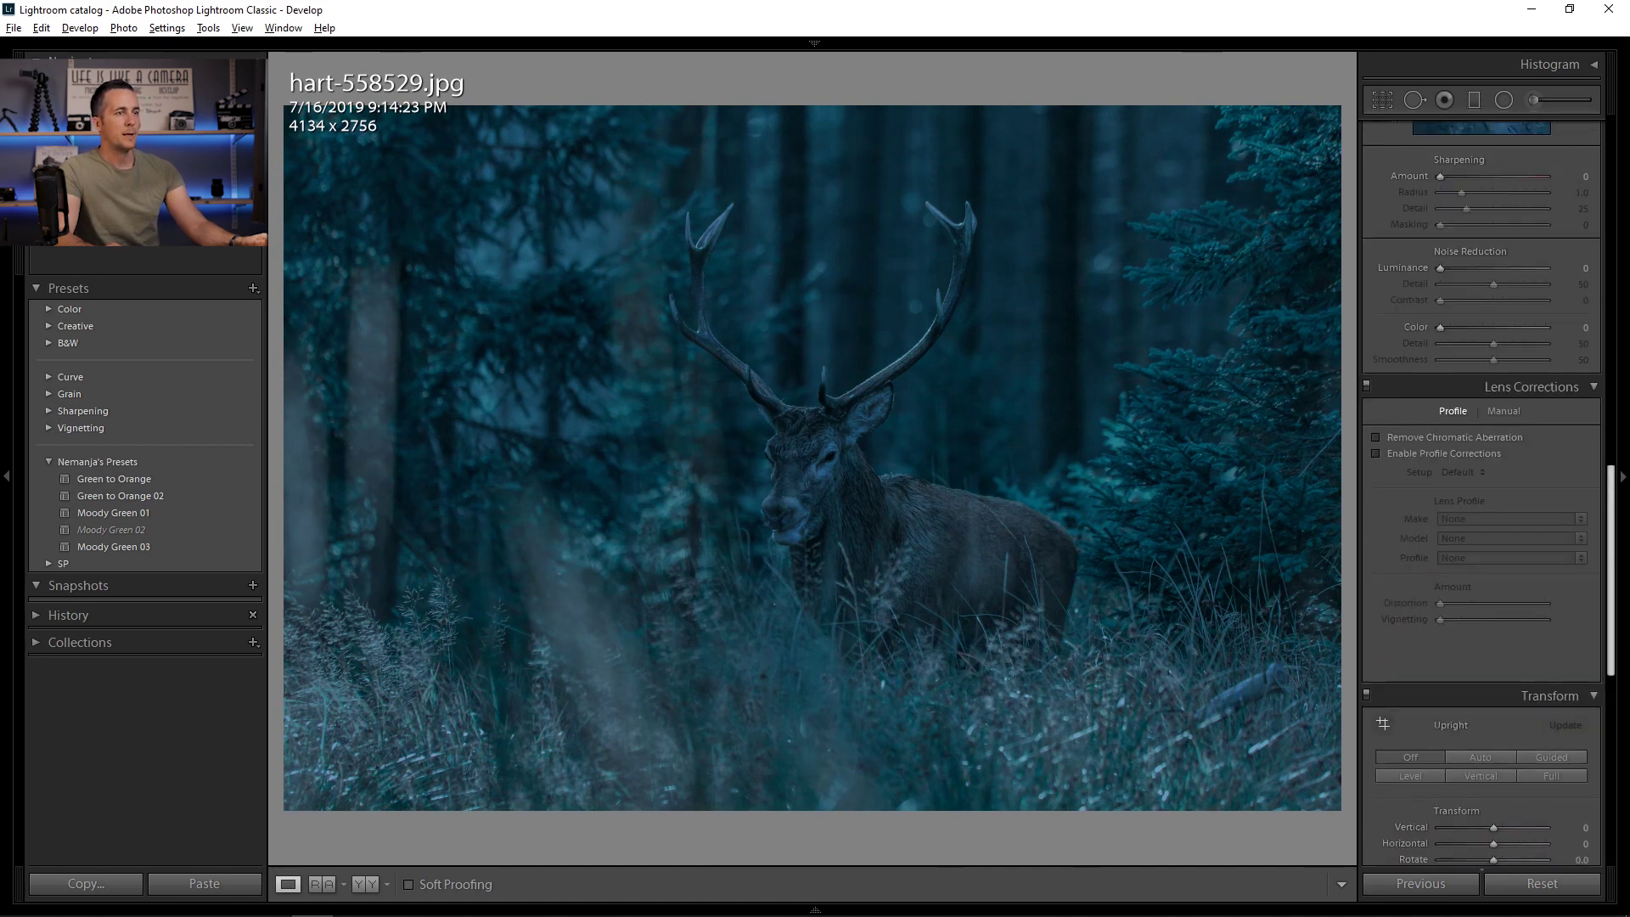
{"action": "scroll", "coordinate": [1482, 467], "scroll_direction": "up", "scroll_amount": 8}
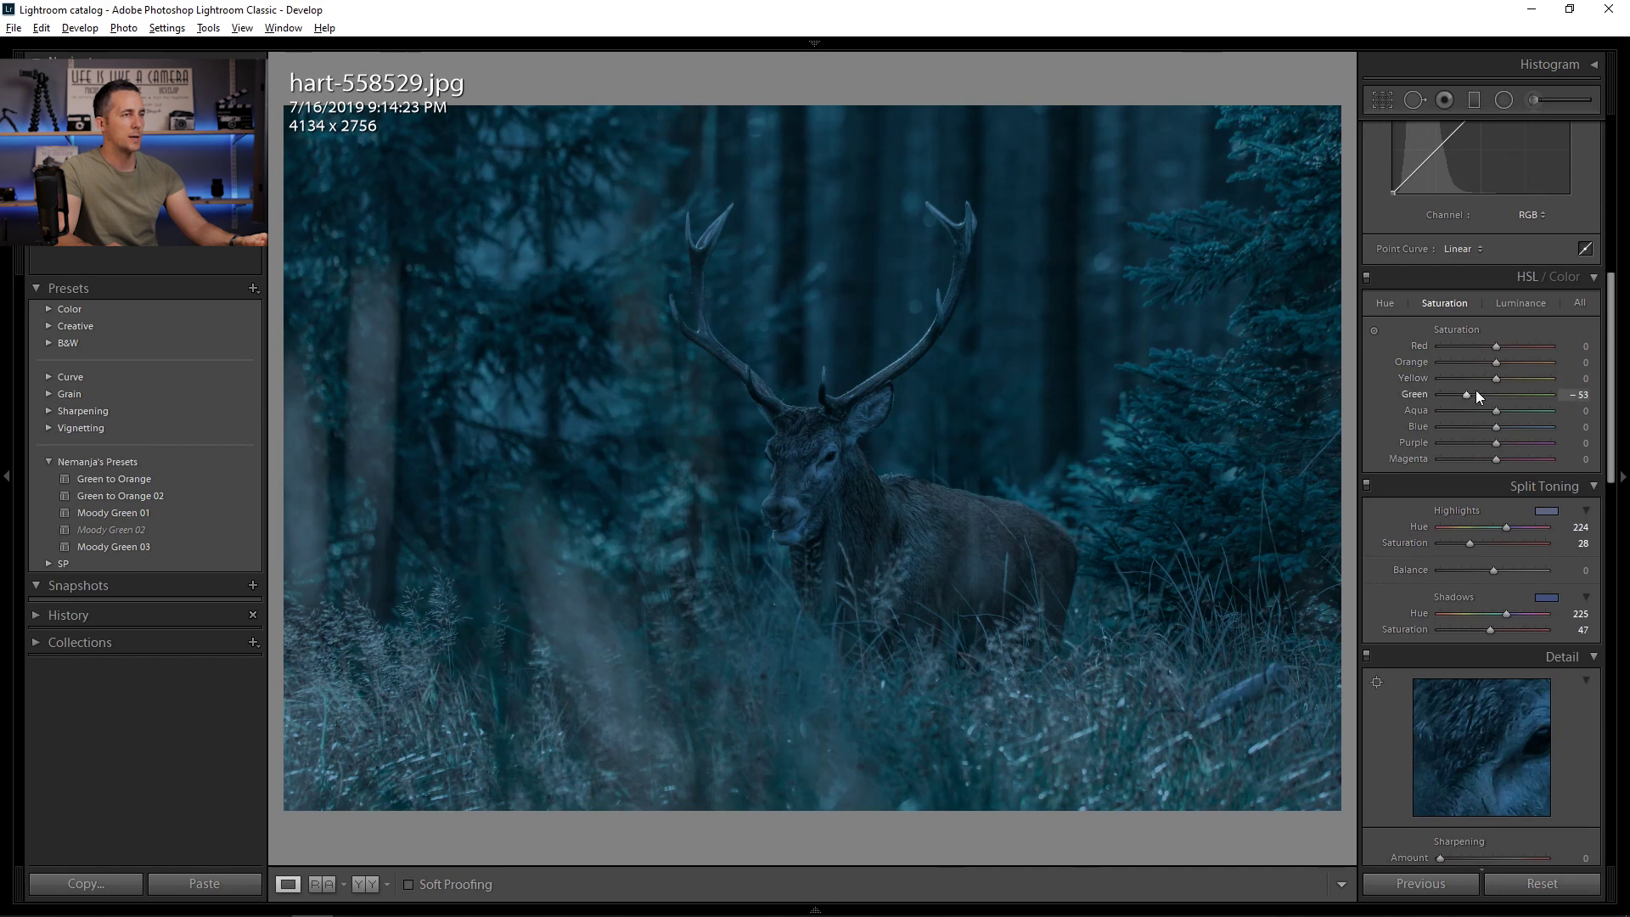
{"action": "left_click_drag", "start_coordinate": [1496, 378], "coordinate": [1562, 361]}
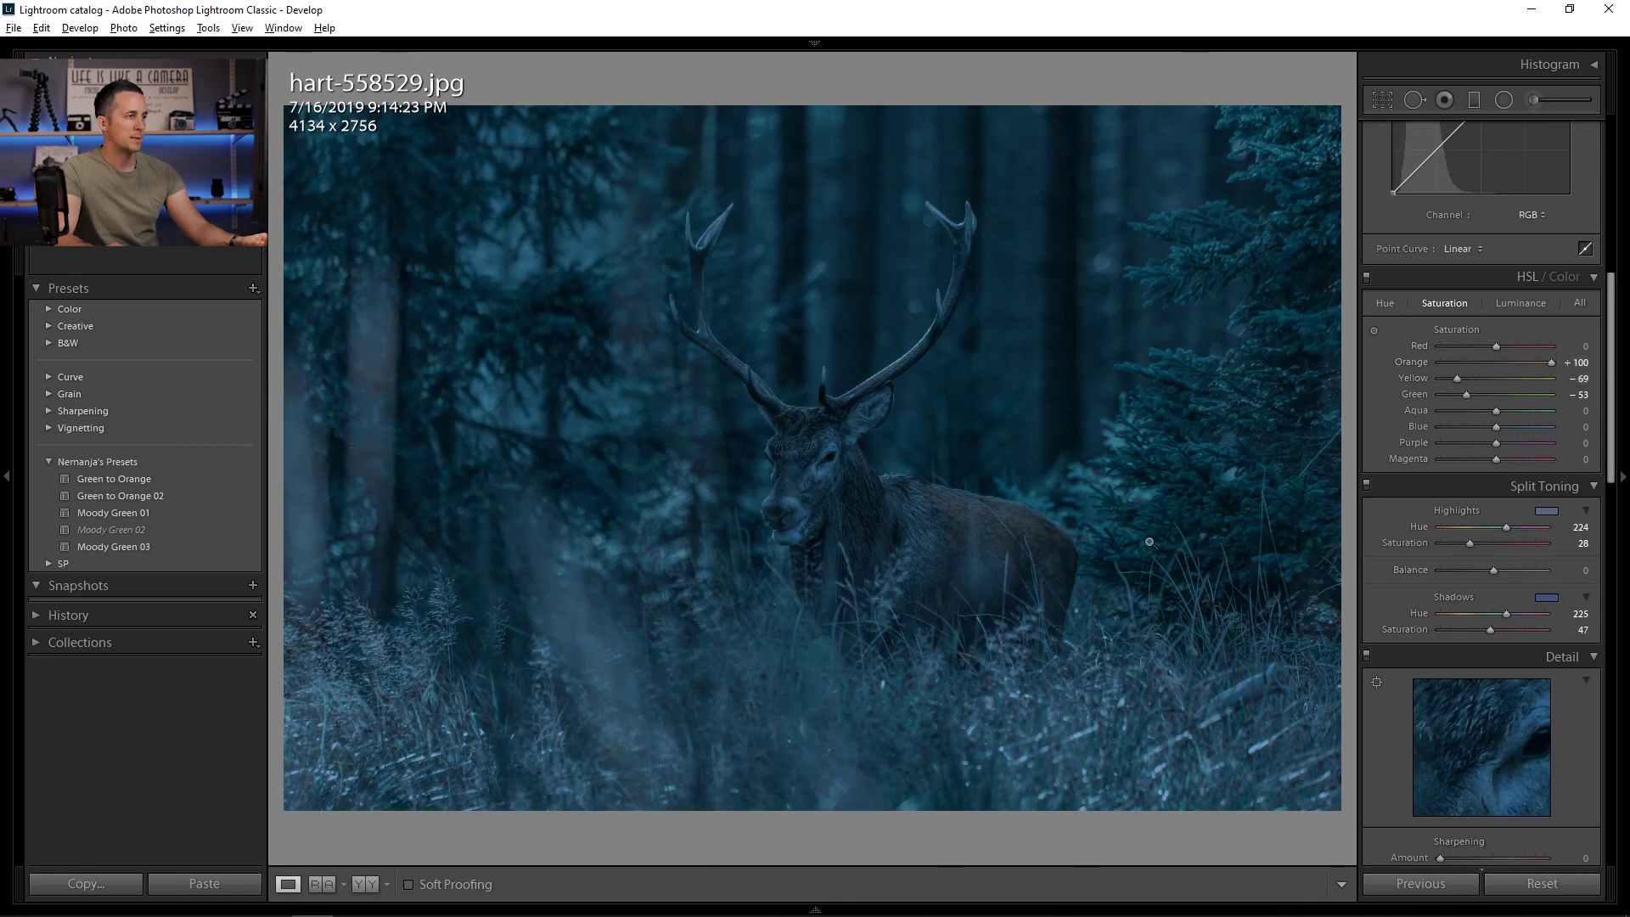
{"action": "left_click", "coordinate": [995, 499]}
{"action": "left_click_drag", "start_coordinate": [1041, 240], "coordinate": [1088, 386]}
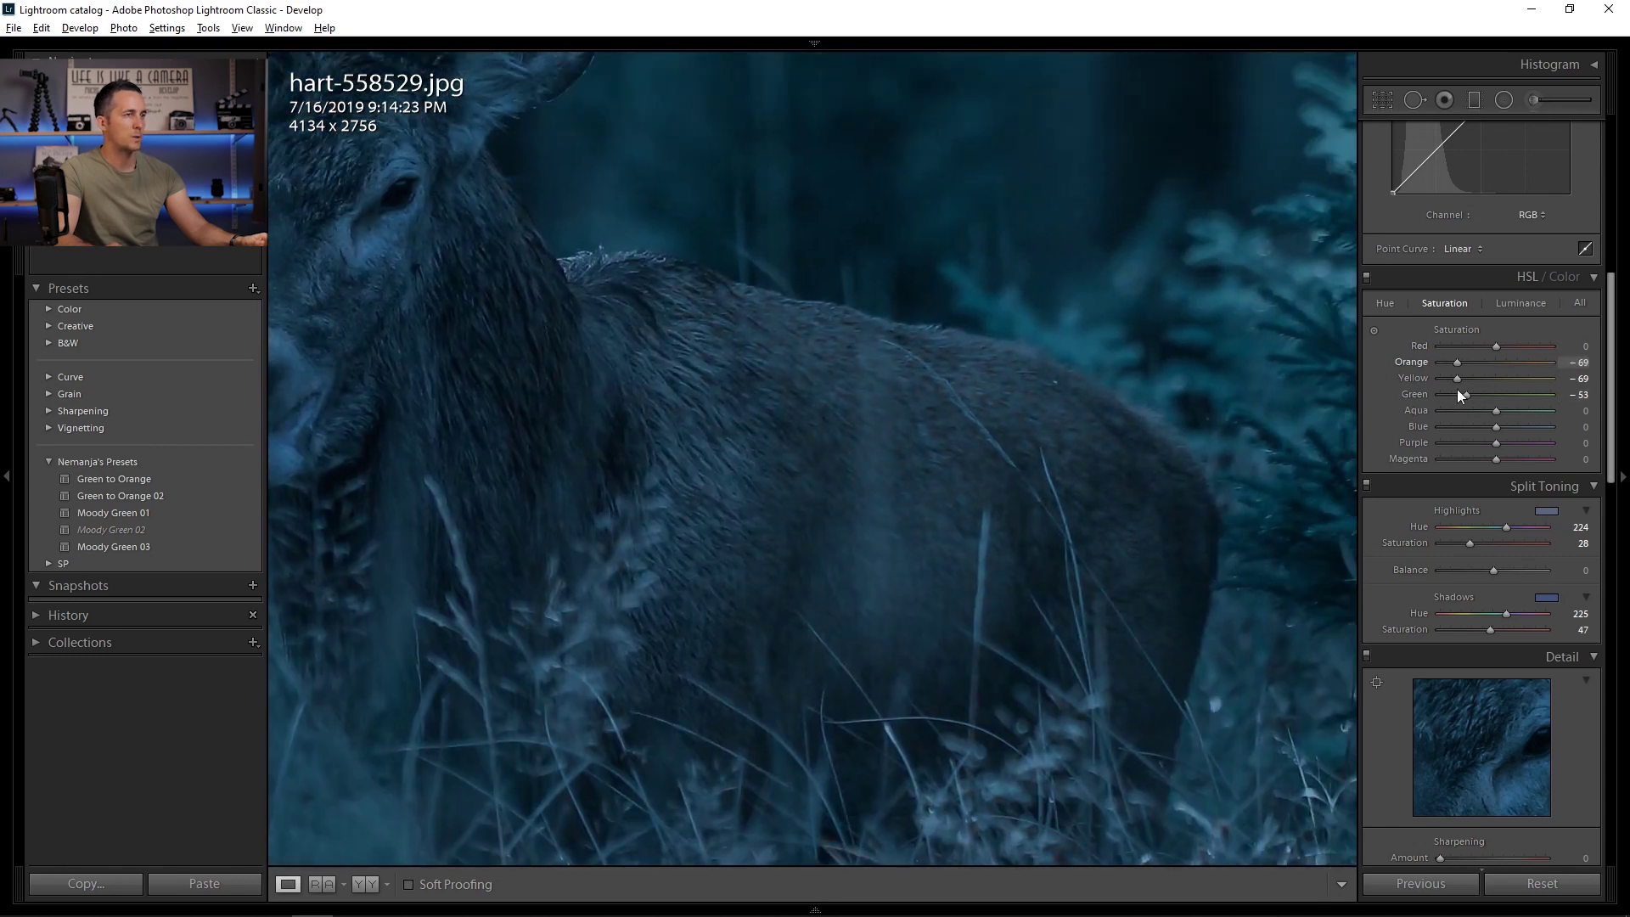
{"action": "key", "text": "z"}
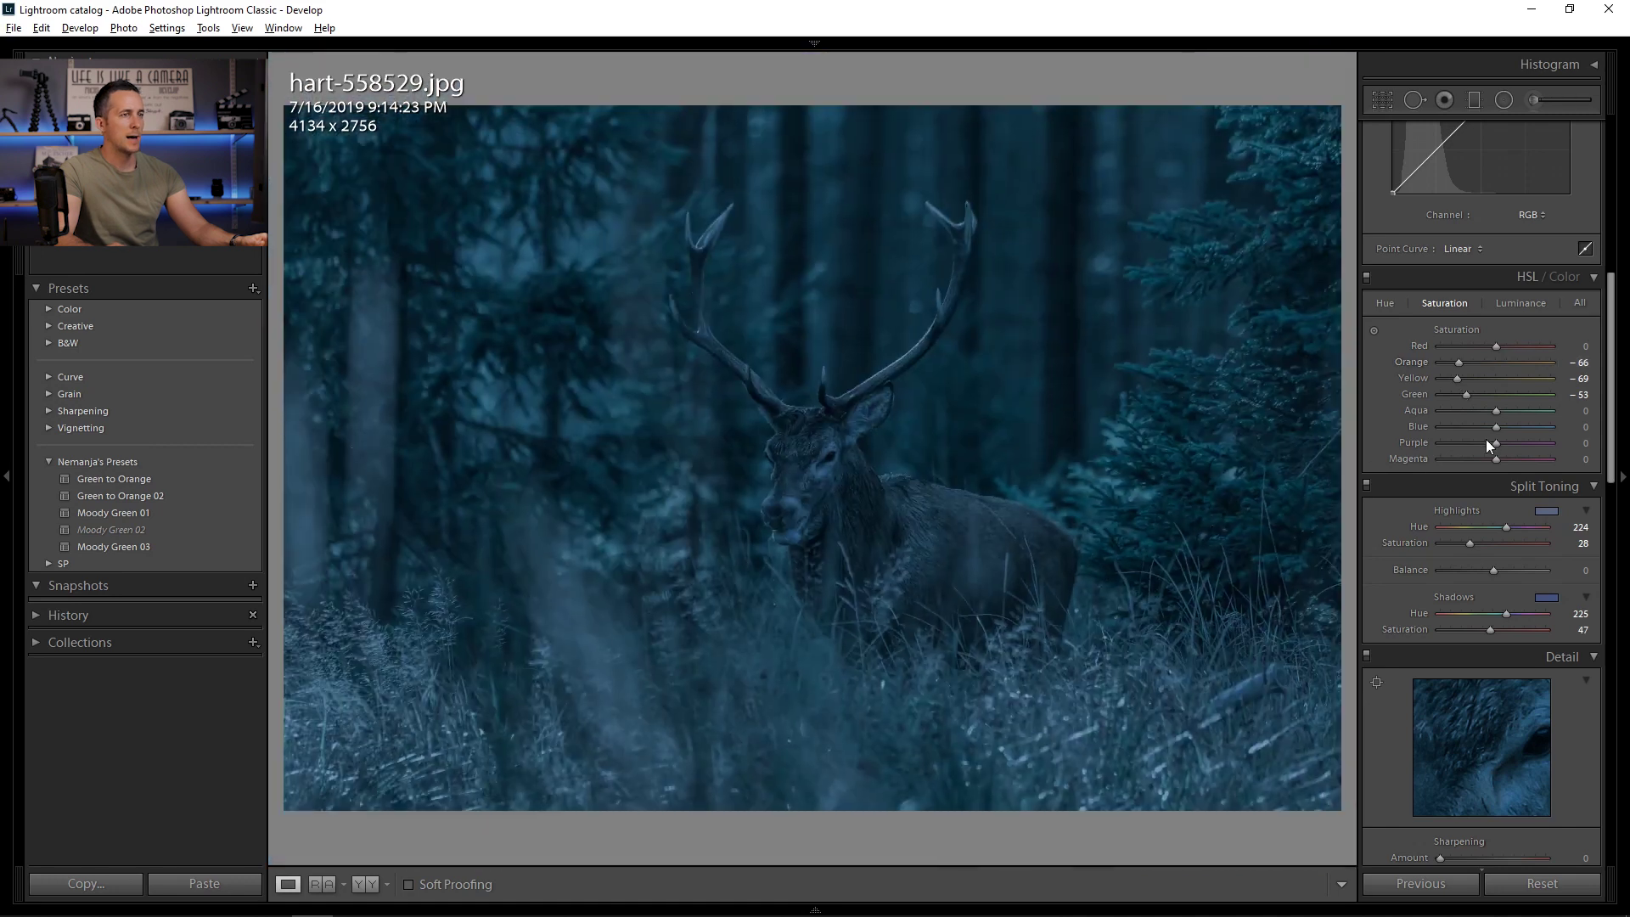
{"action": "left_click_drag", "start_coordinate": [1496, 410], "coordinate": [1517, 421]}
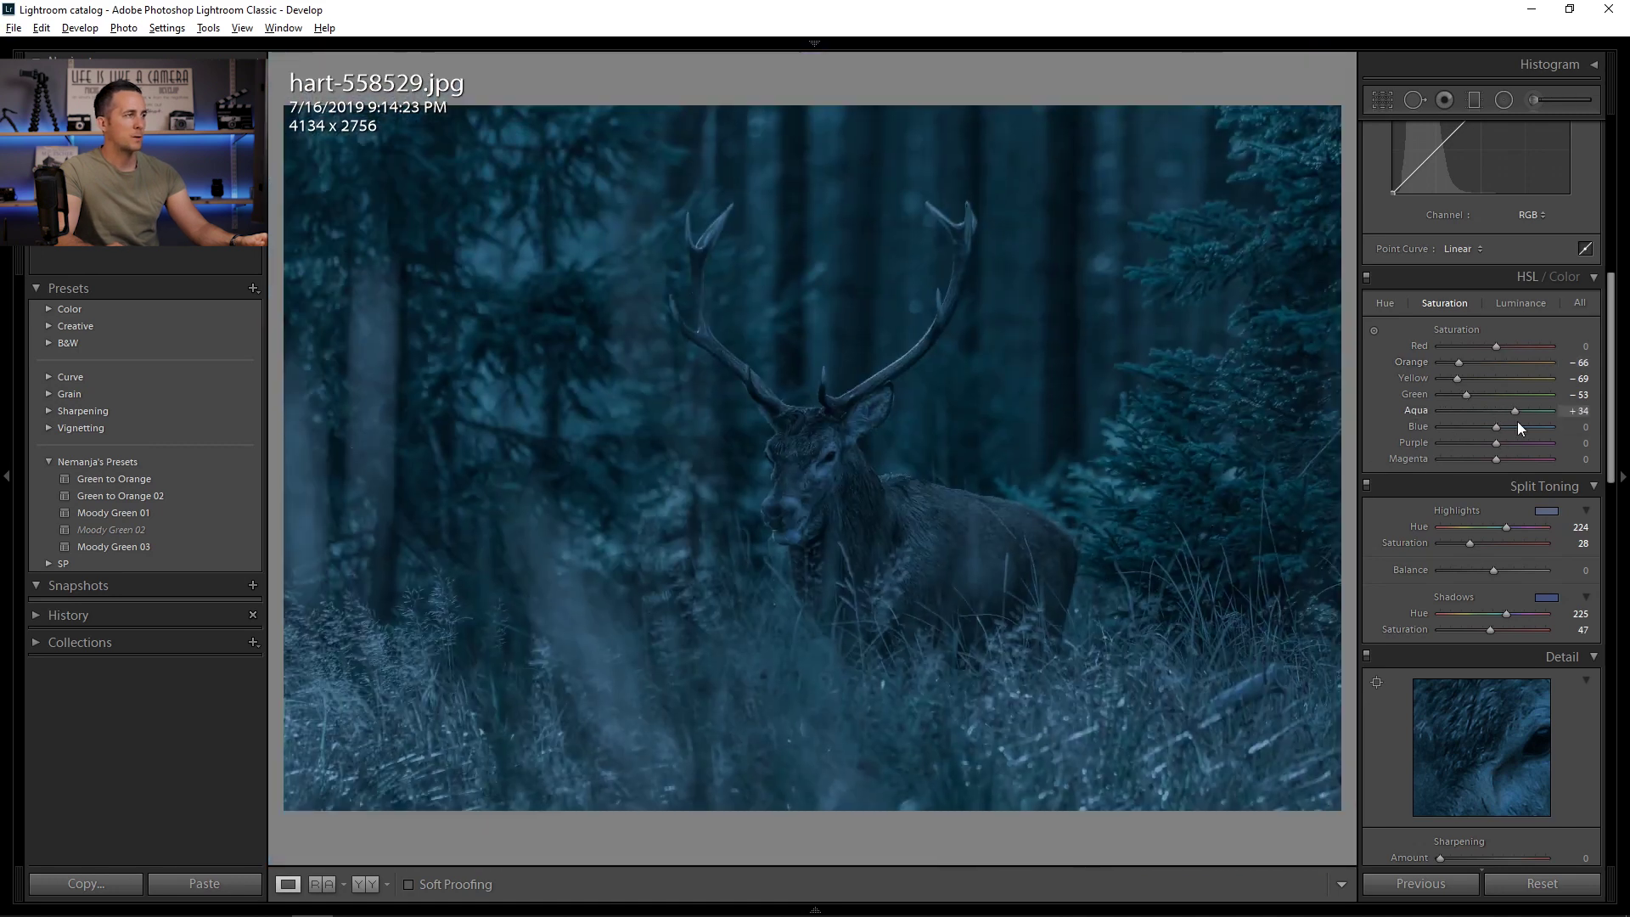
{"action": "left_click_drag", "start_coordinate": [1410, 440], "coordinate": [1459, 443]}
Lower the photo's overall Saturation slightly further in the basic adjustments
{"action": "scroll", "coordinate": [1614, 374], "scroll_direction": "up", "scroll_amount": 3}
{"action": "scroll", "coordinate": [1623, 351], "scroll_direction": "up", "scroll_amount": 3}
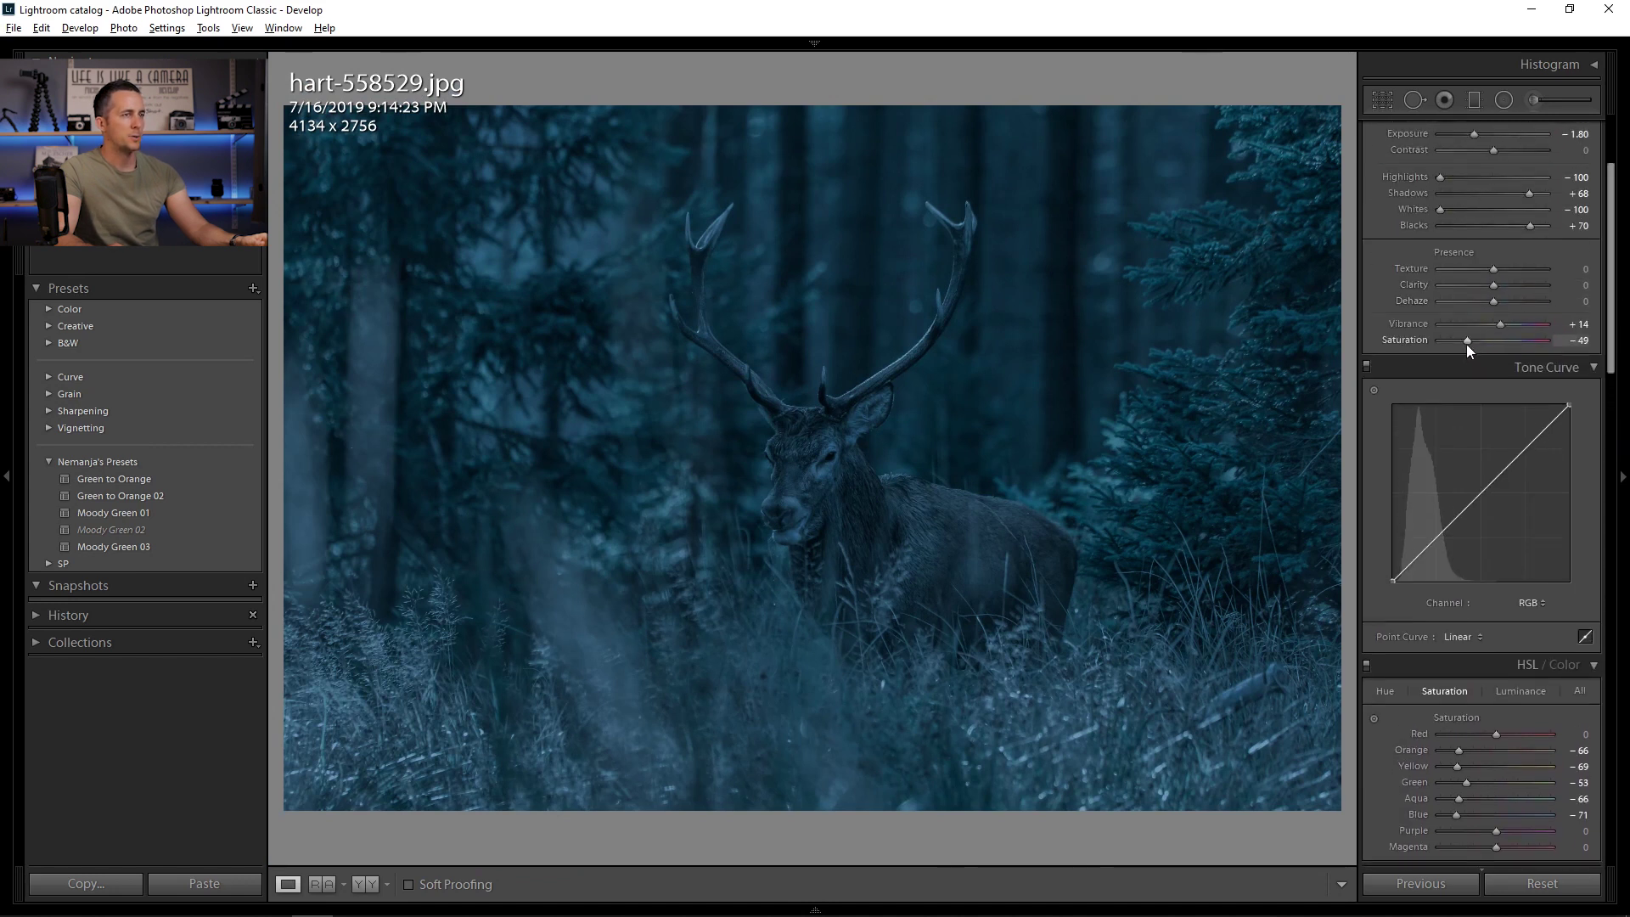
{"action": "mouse_move", "coordinate": [1467, 339]}
{"action": "left_mouse_down"}
{"action": "mouse_move", "coordinate": [1435, 349]}
{"action": "mouse_move", "coordinate": [1505, 339]}
{"action": "mouse_move", "coordinate": [1460, 341]}
{"action": "left_mouse_up"}
Reduce the calibration saturation to -65 for Green Primary and -76 for Blue Primary
{"action": "left_click_drag", "start_coordinate": [1619, 320], "coordinate": [1619, 811]}
{"action": "mouse_move", "coordinate": [1471, 788]}
{"action": "left_mouse_down"}
{"action": "mouse_move", "coordinate": [1445, 787]}
{"action": "mouse_move", "coordinate": [1459, 768]}
{"action": "left_mouse_up"}
{"action": "mouse_move", "coordinate": [1469, 849]}
{"action": "left_mouse_down"}
{"action": "mouse_move", "coordinate": [1434, 844]}
{"action": "mouse_move", "coordinate": [1454, 844]}
{"action": "left_mouse_up"}
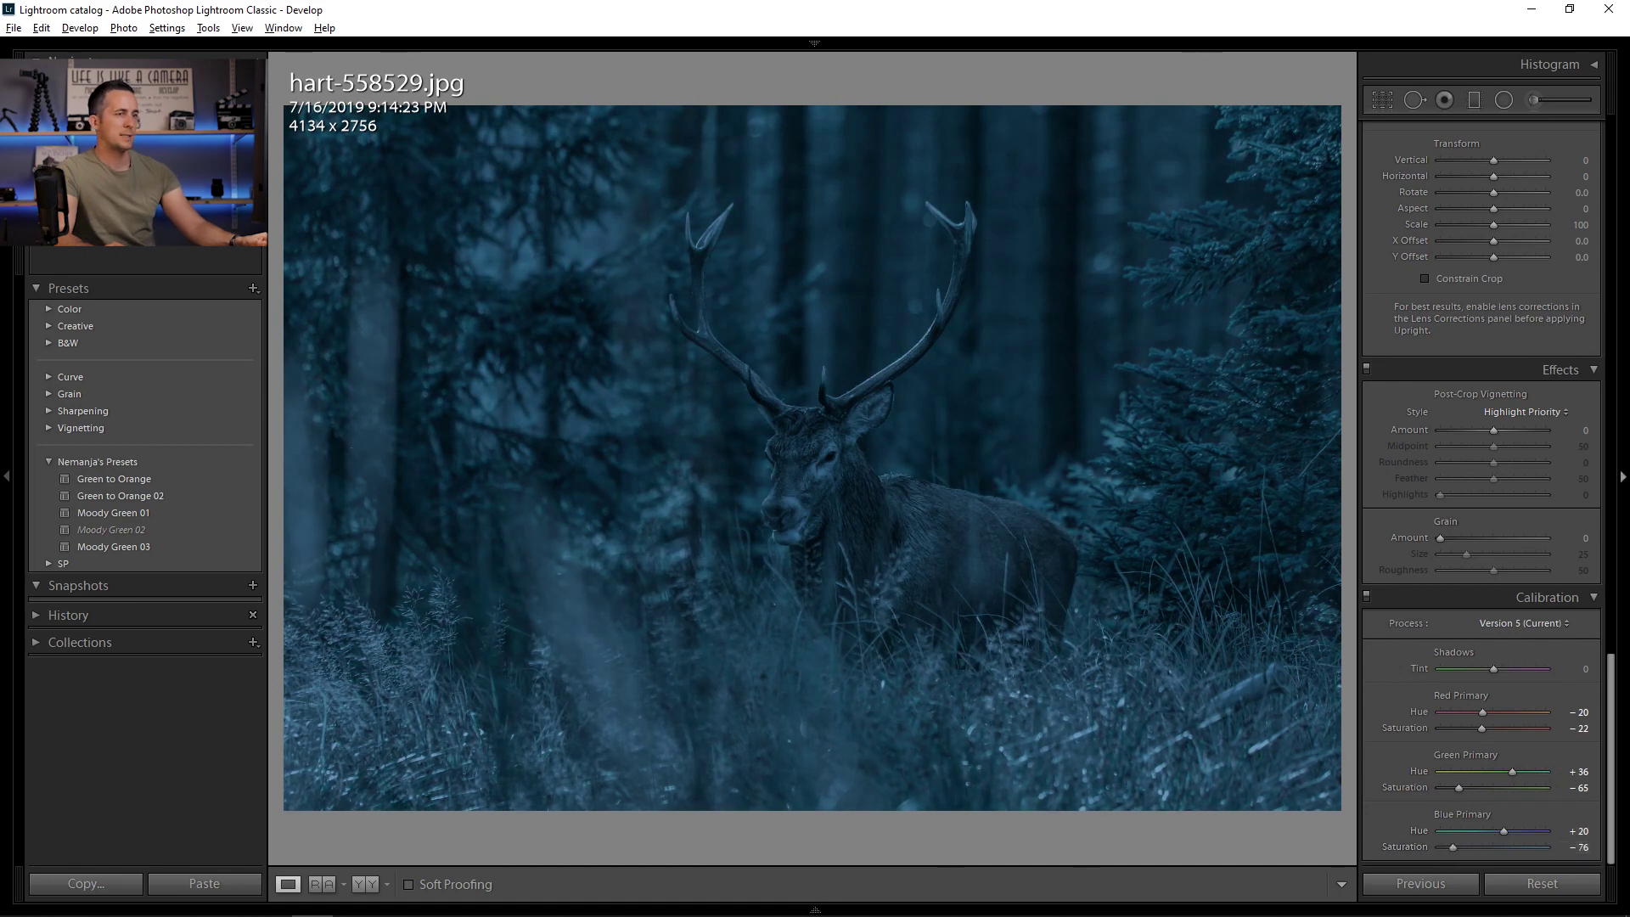
{"action": "left_click_drag", "start_coordinate": [1612, 685], "coordinate": [1612, 363]}
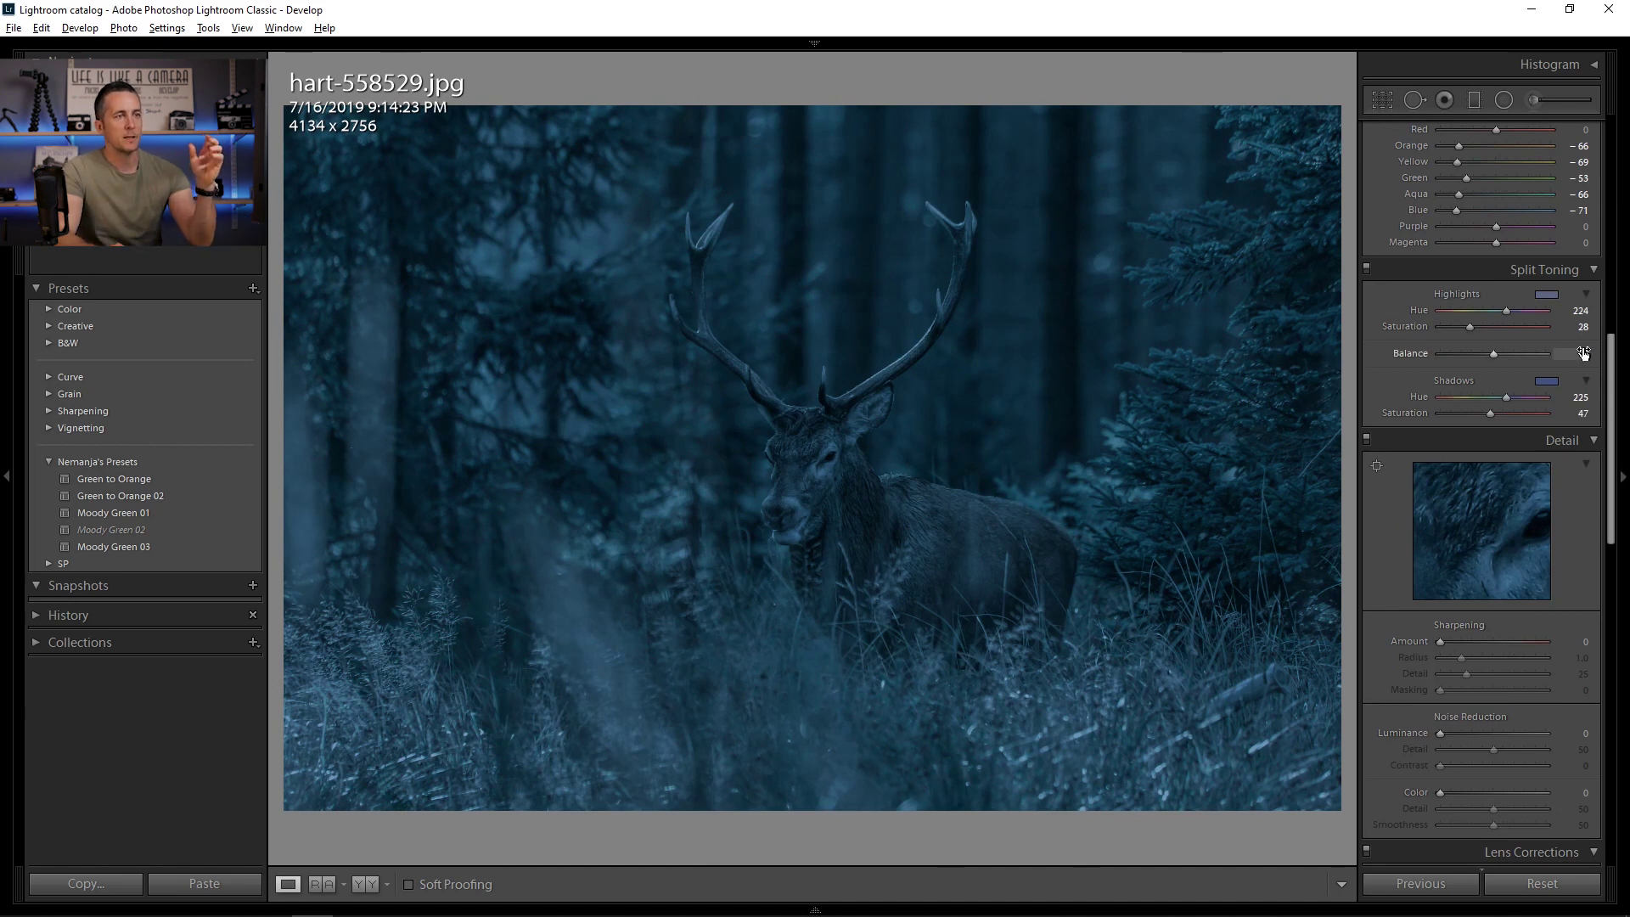
{"action": "left_click_drag", "start_coordinate": [1612, 365], "coordinate": [1593, 682]}
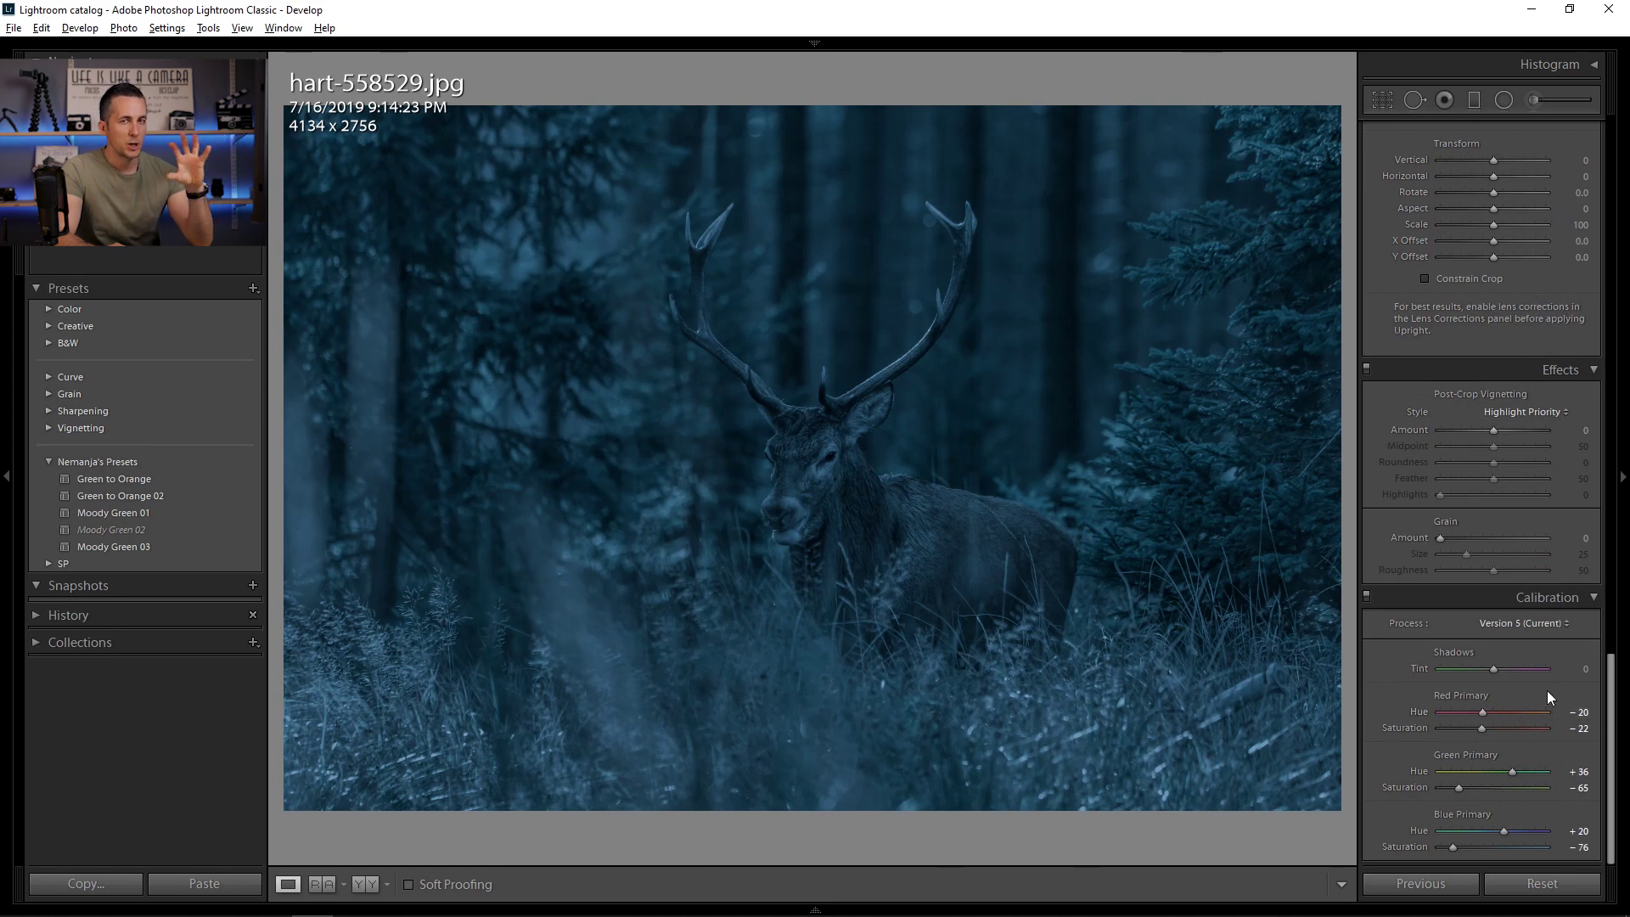
{"action": "left_click_drag", "start_coordinate": [1619, 692], "coordinate": [1622, 321]}
{"action": "left_click", "coordinate": [1383, 228]}
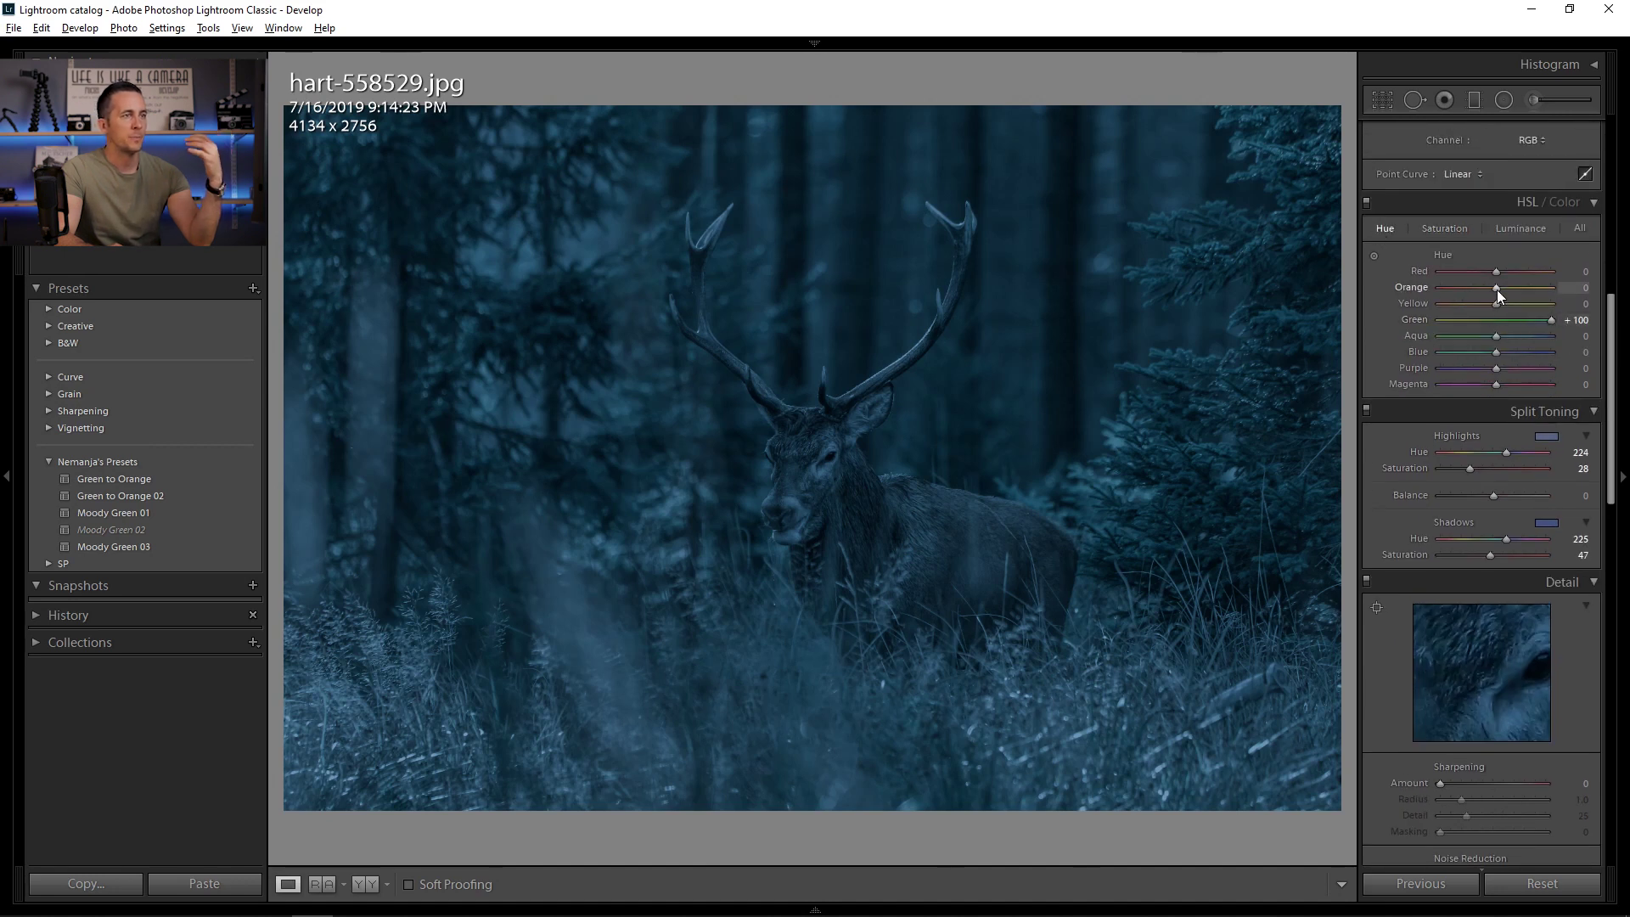
{"action": "left_click_drag", "start_coordinate": [1491, 302], "coordinate": [1456, 316]}
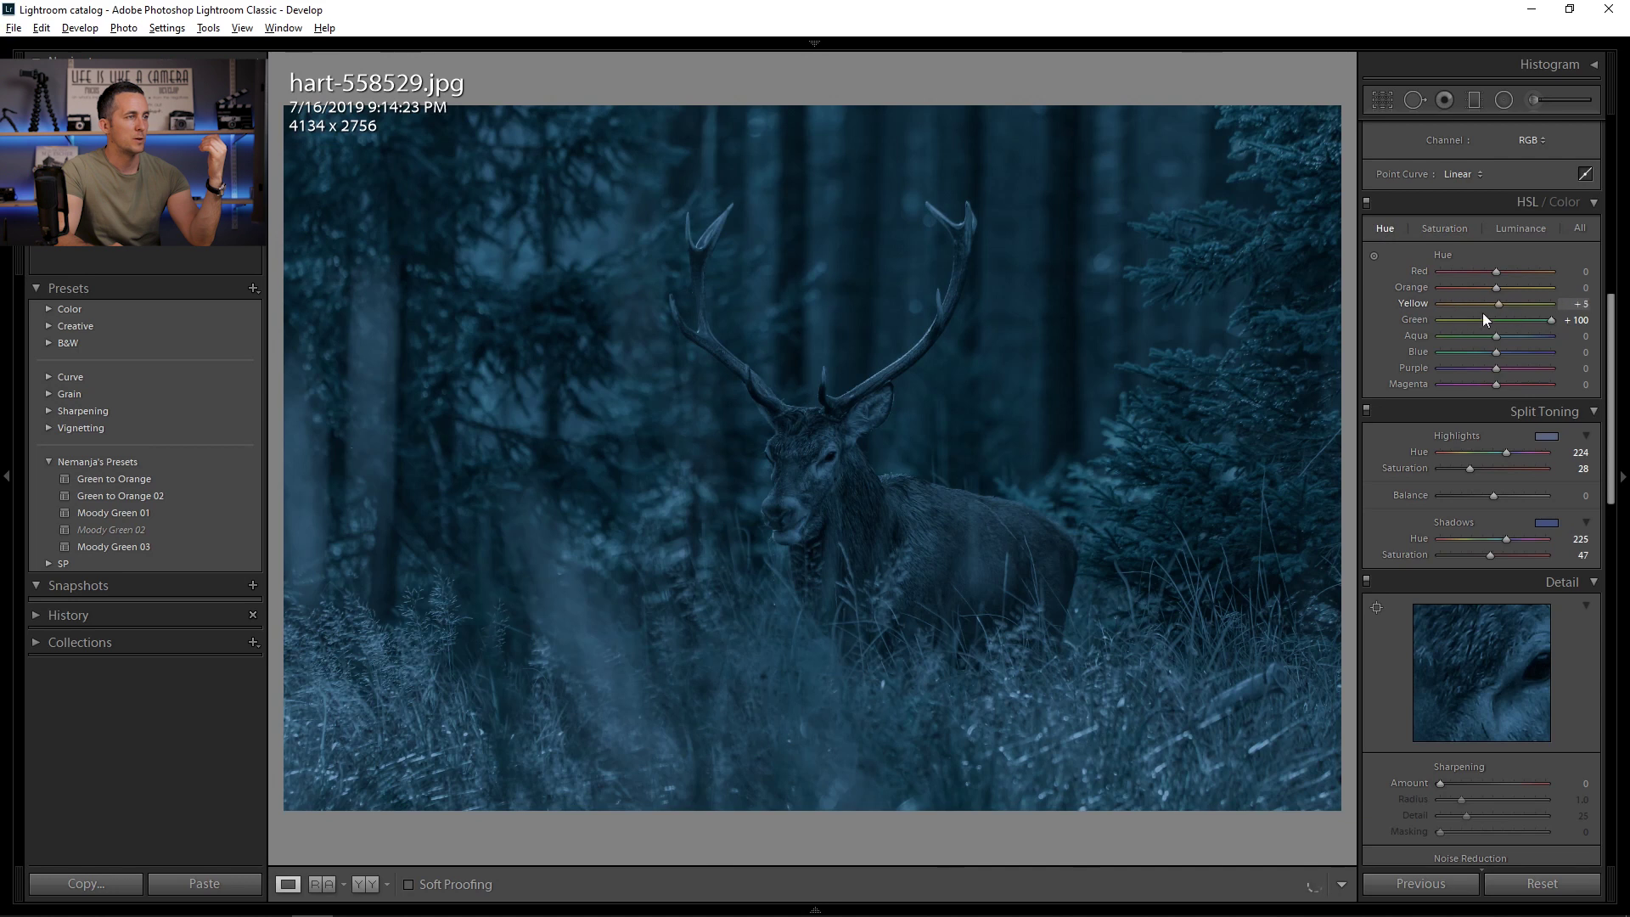
{"action": "double_click", "coordinate": [1469, 305]}
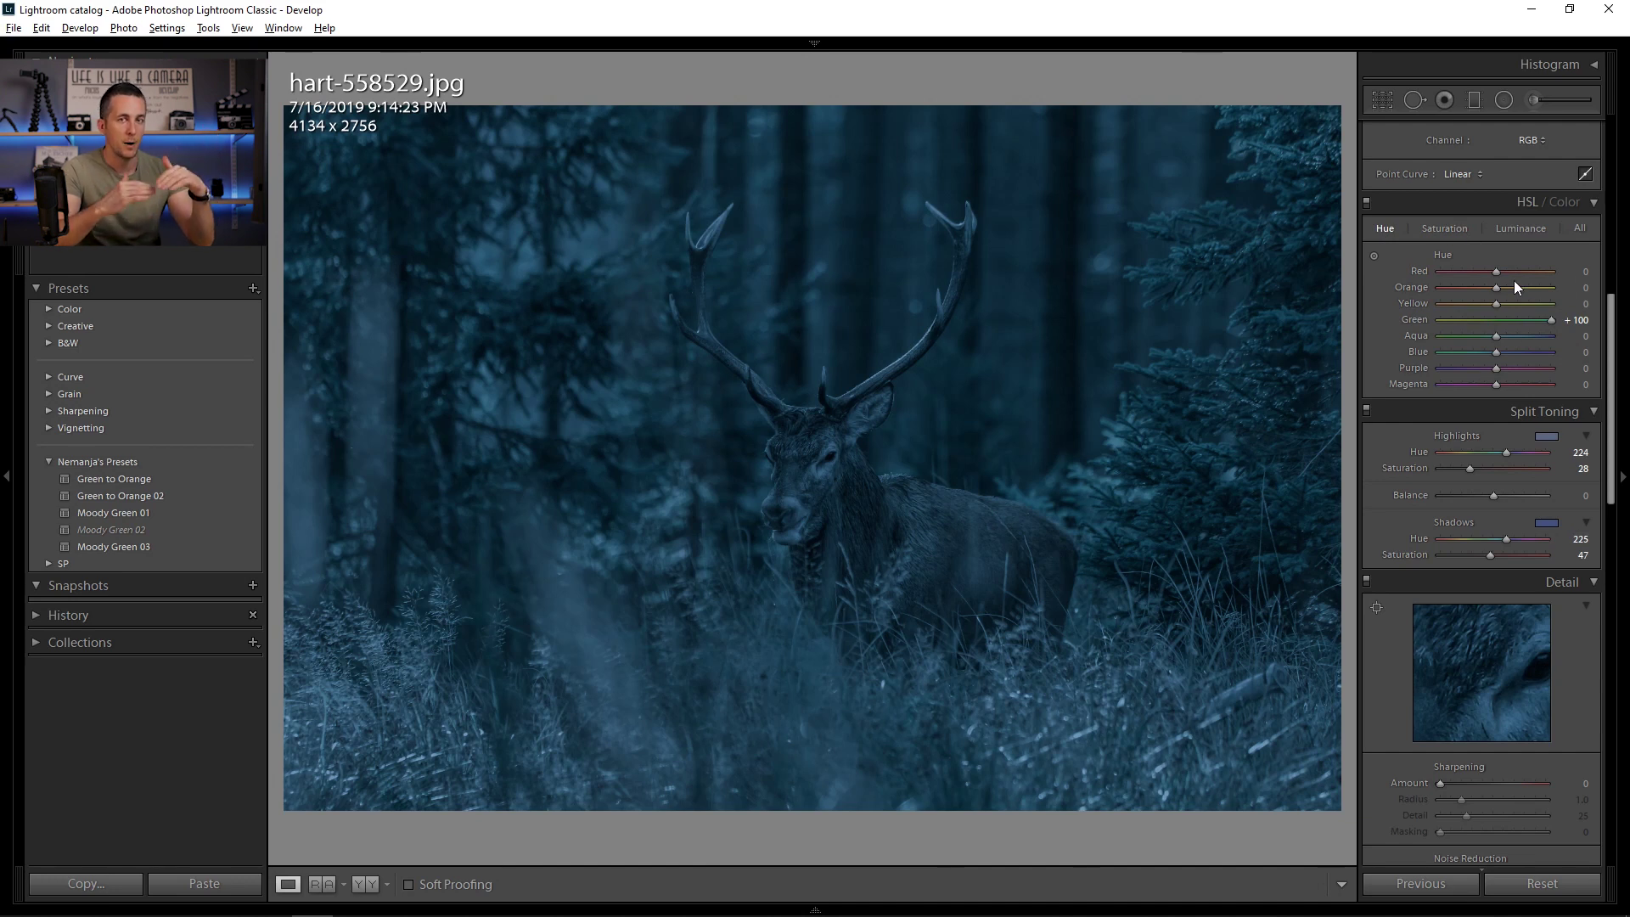
Set the HSL luminance to +65 for Orange, +51 for Yellow, -62 for Green and -31 for Aqua
{"action": "left_click", "coordinate": [1521, 229]}
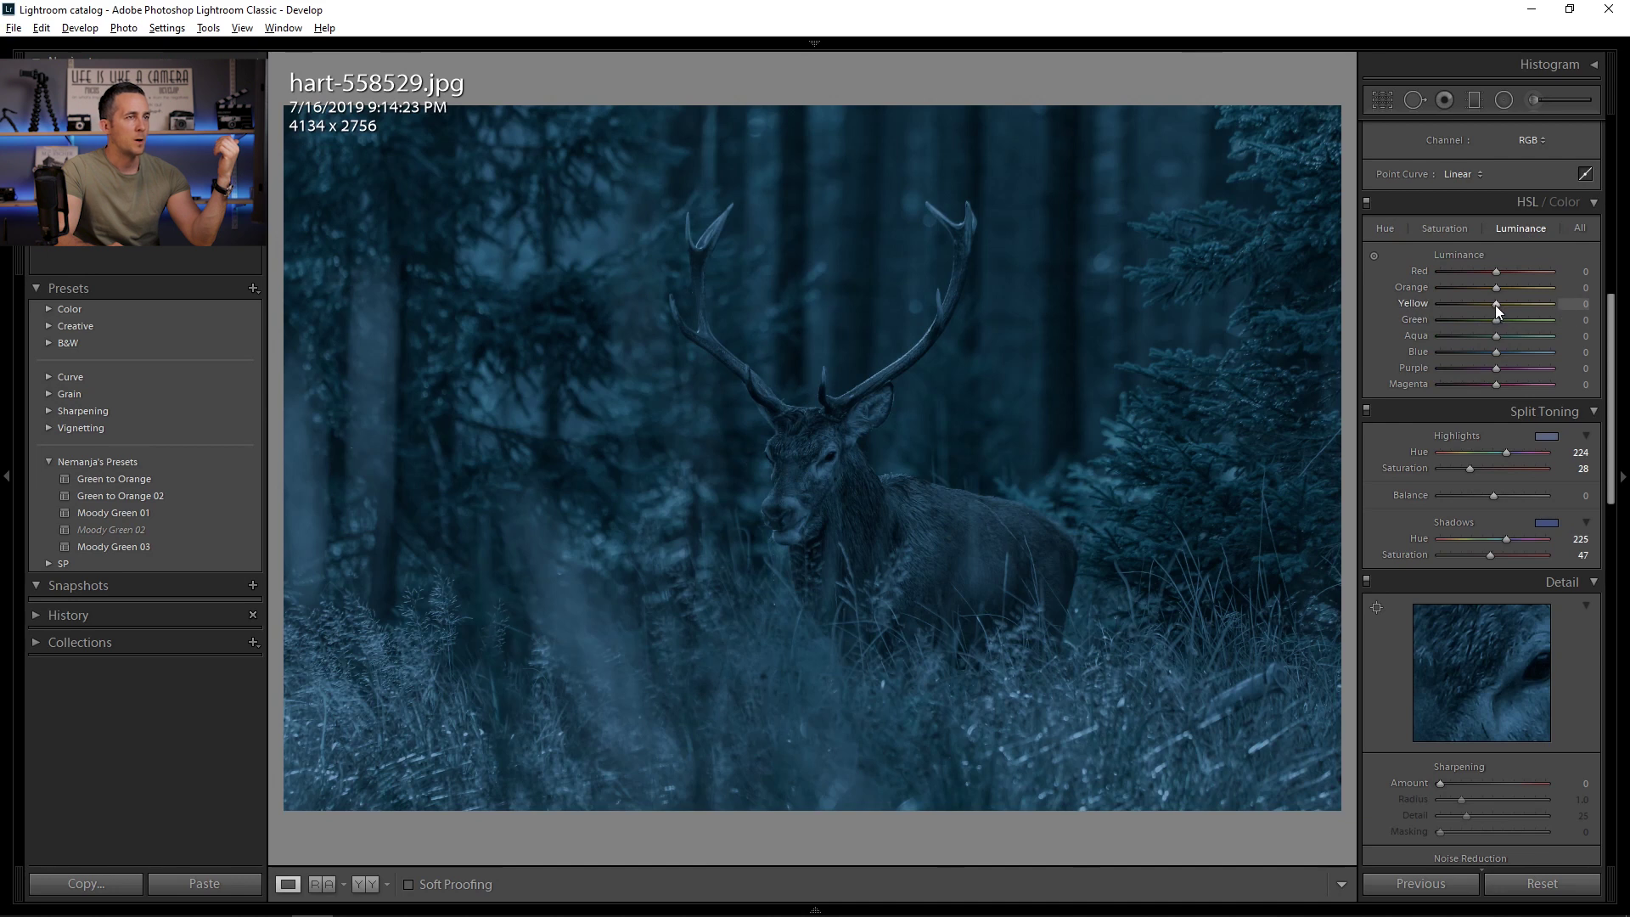
{"action": "left_click_drag", "start_coordinate": [1501, 305], "coordinate": [1535, 303]}
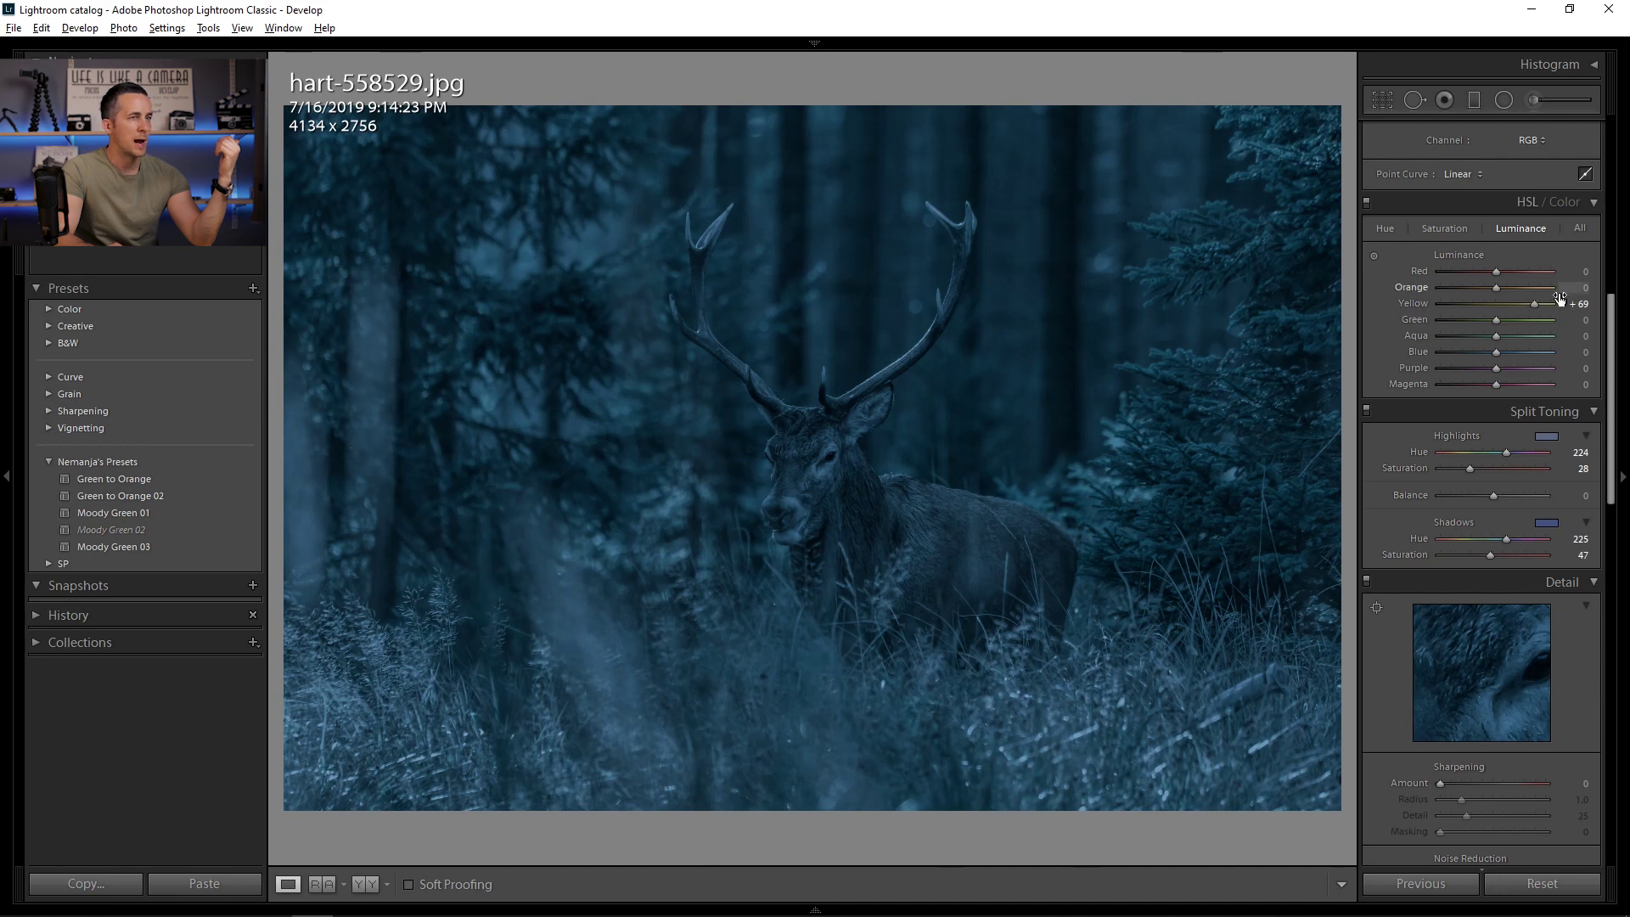
{"action": "left_click_drag", "start_coordinate": [1575, 298], "coordinate": [1527, 288]}
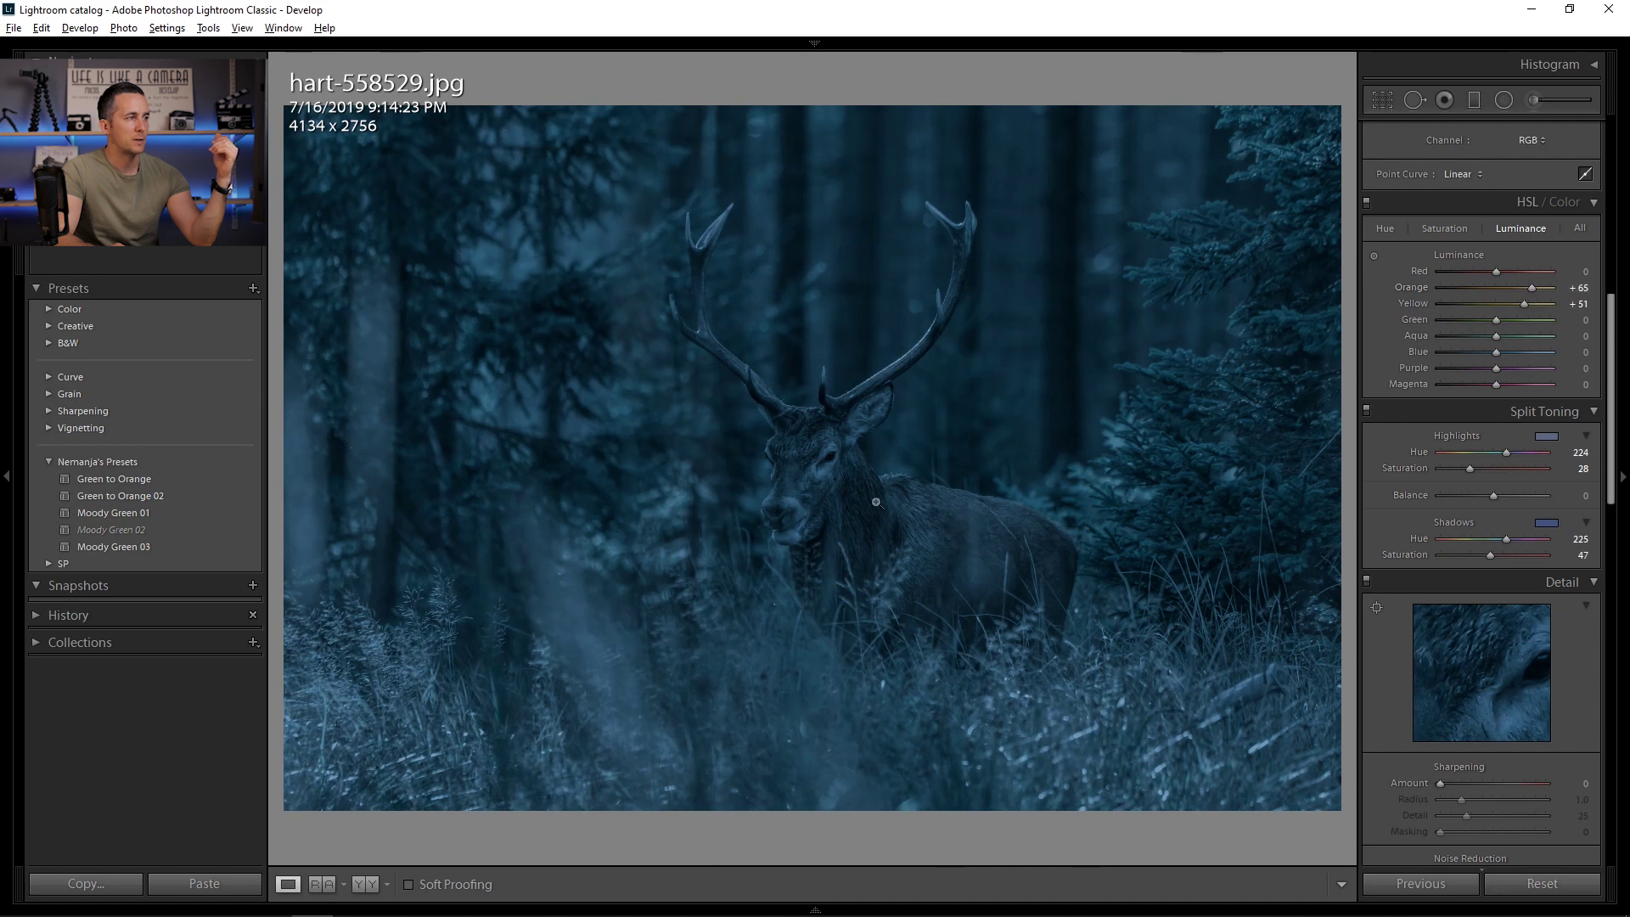
{"action": "left_click_drag", "start_coordinate": [1500, 318], "coordinate": [1509, 357]}
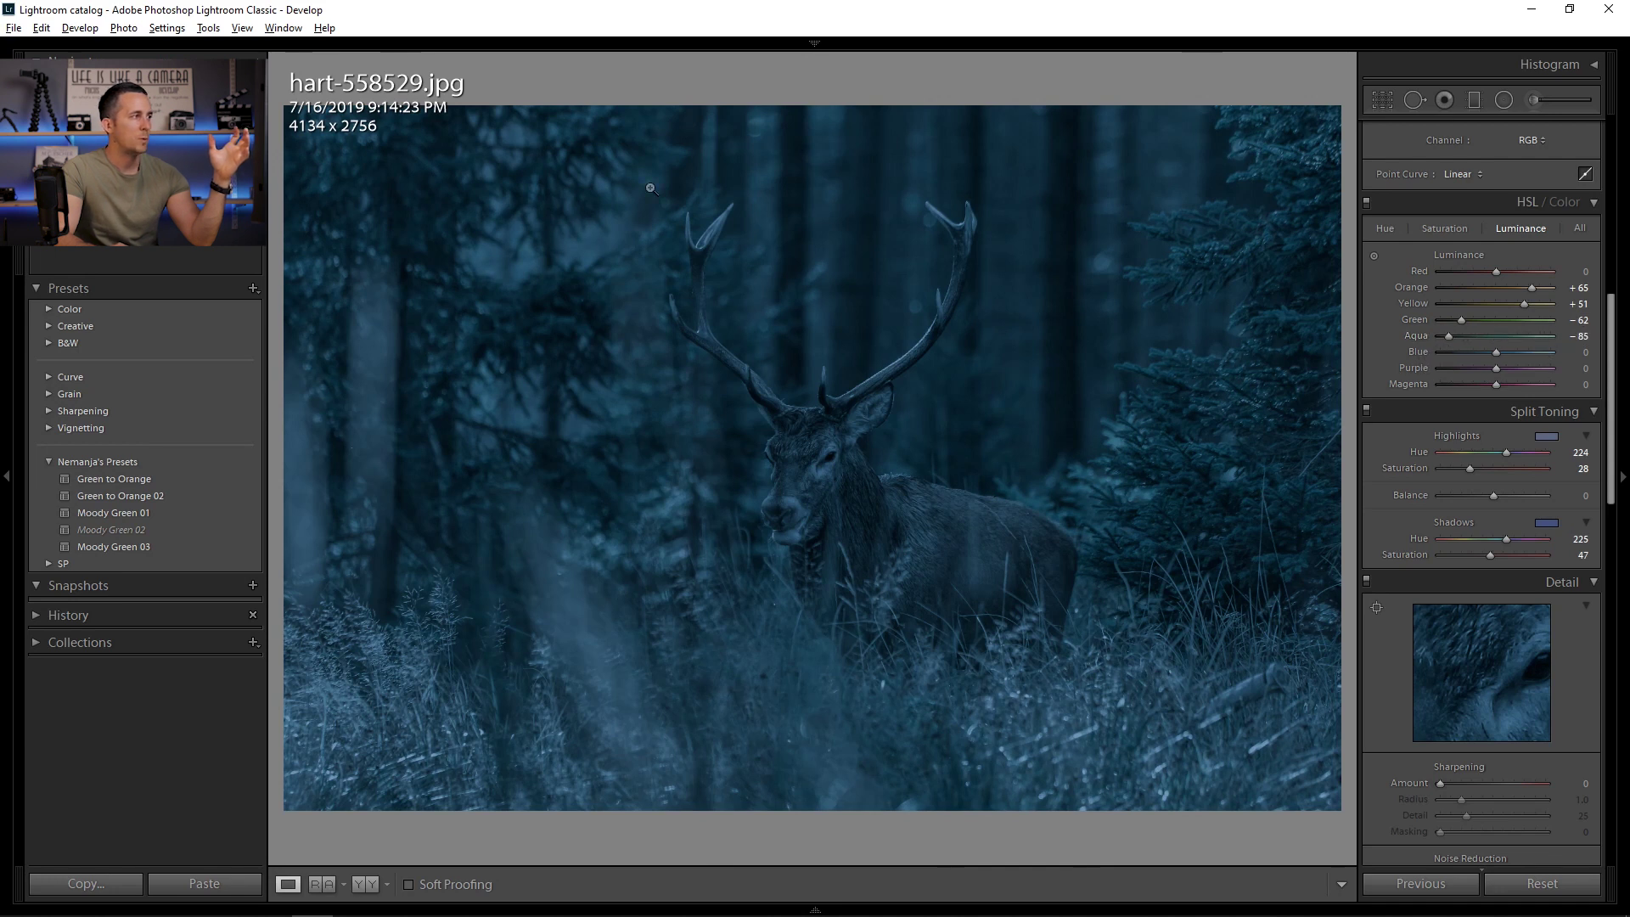
{"action": "left_click_drag", "start_coordinate": [1455, 341], "coordinate": [1460, 336]}
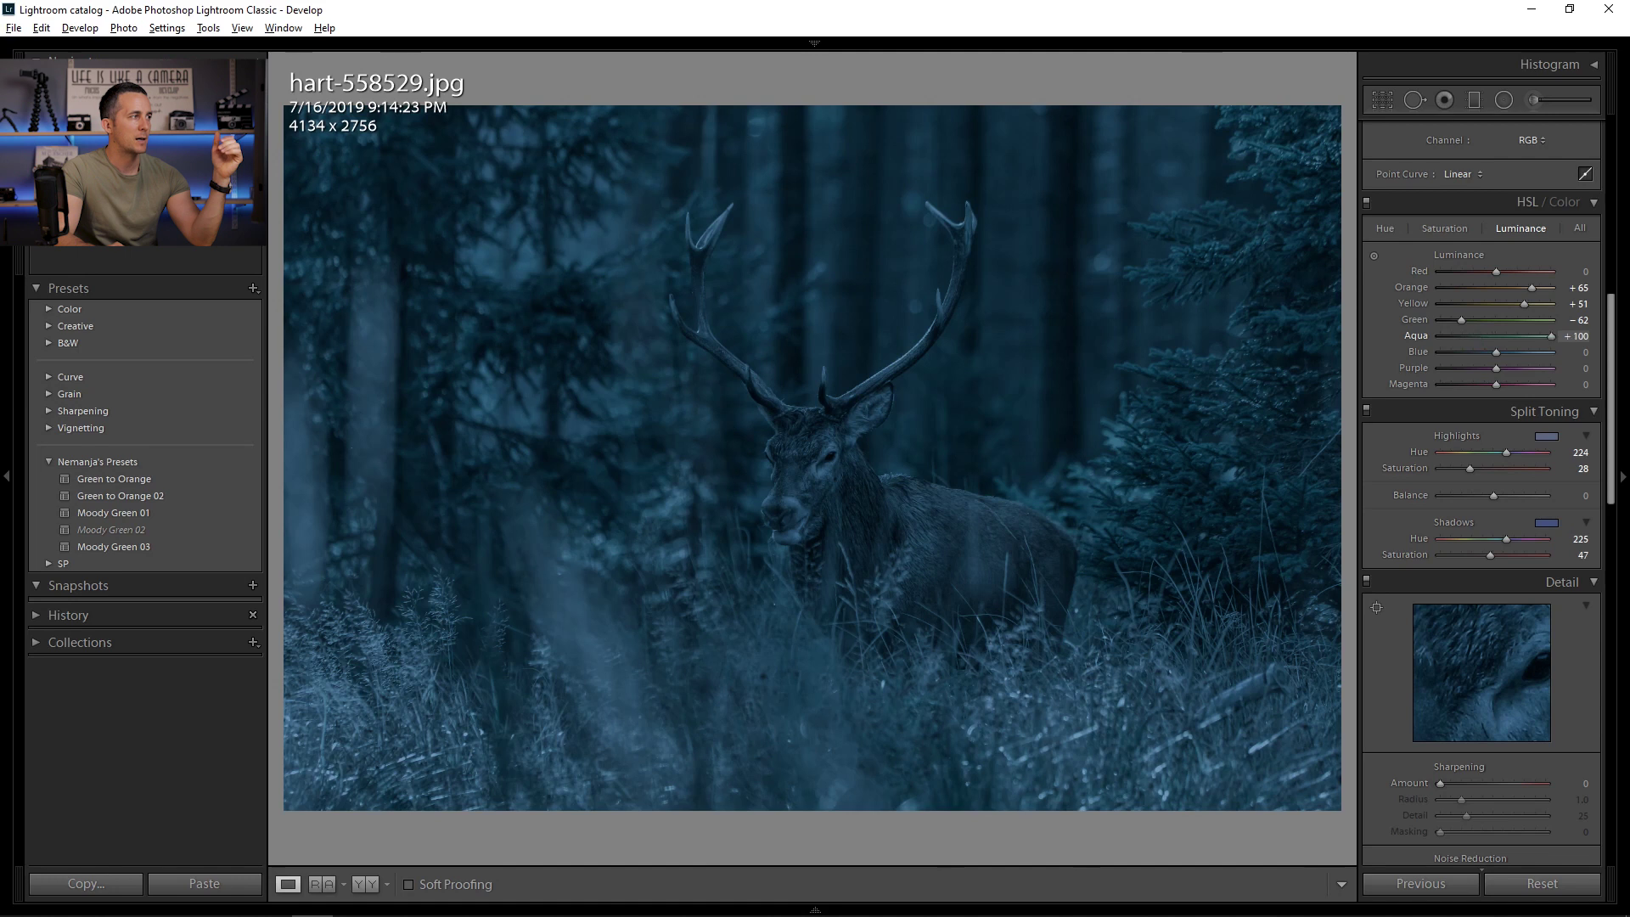
{"action": "left_click", "coordinate": [1491, 338]}
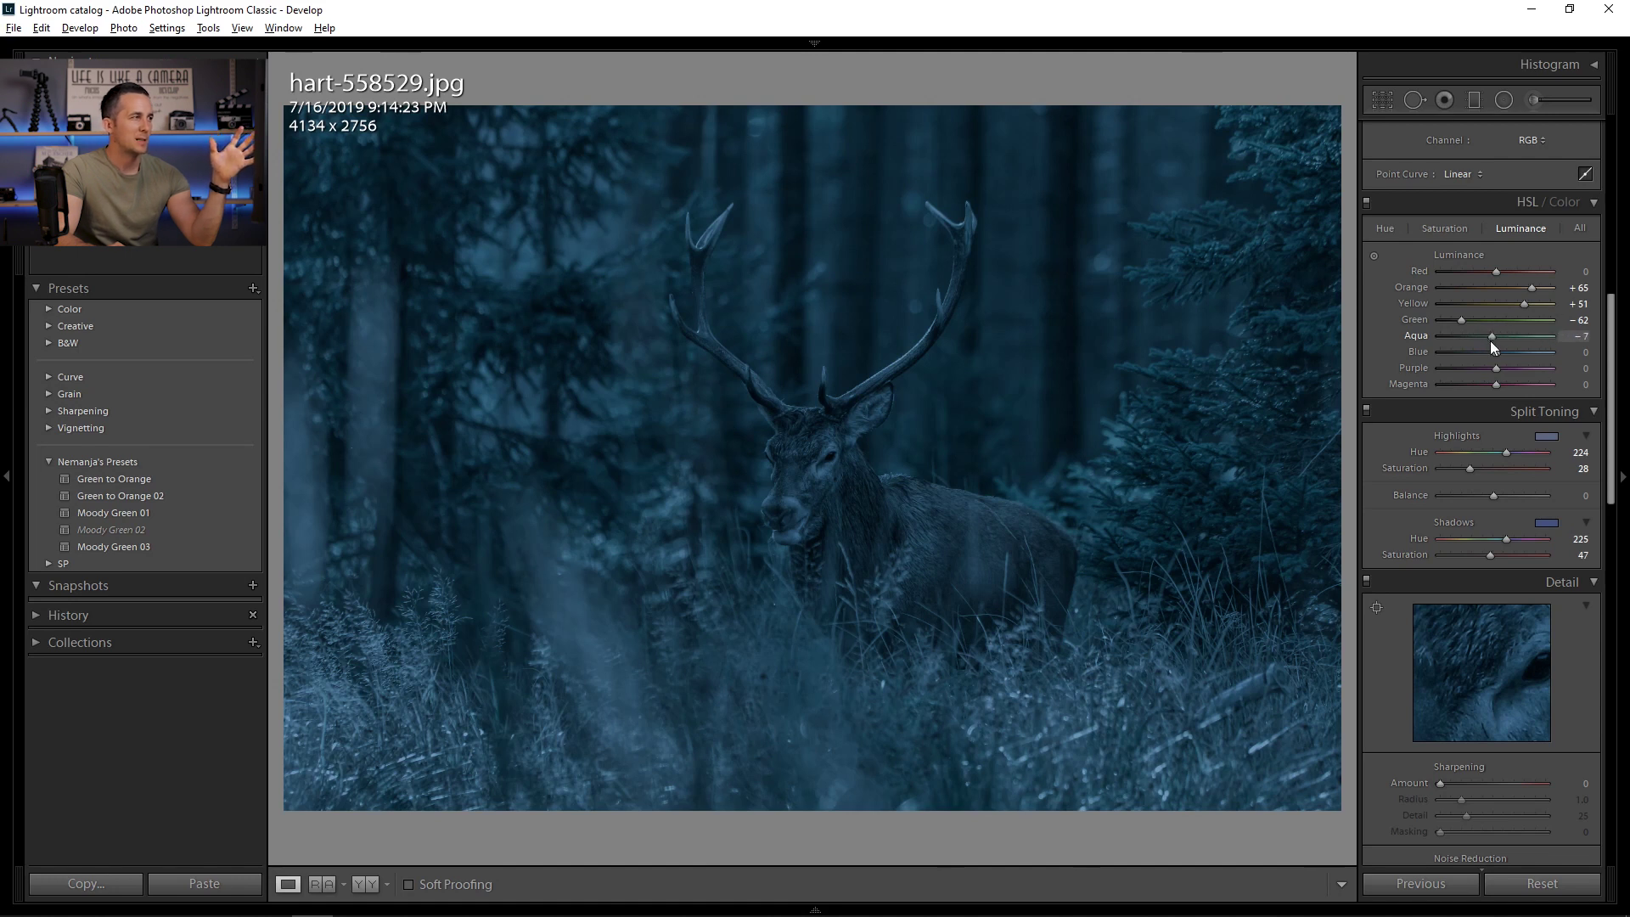
{"action": "left_click_drag", "start_coordinate": [1491, 340], "coordinate": [1439, 359]}
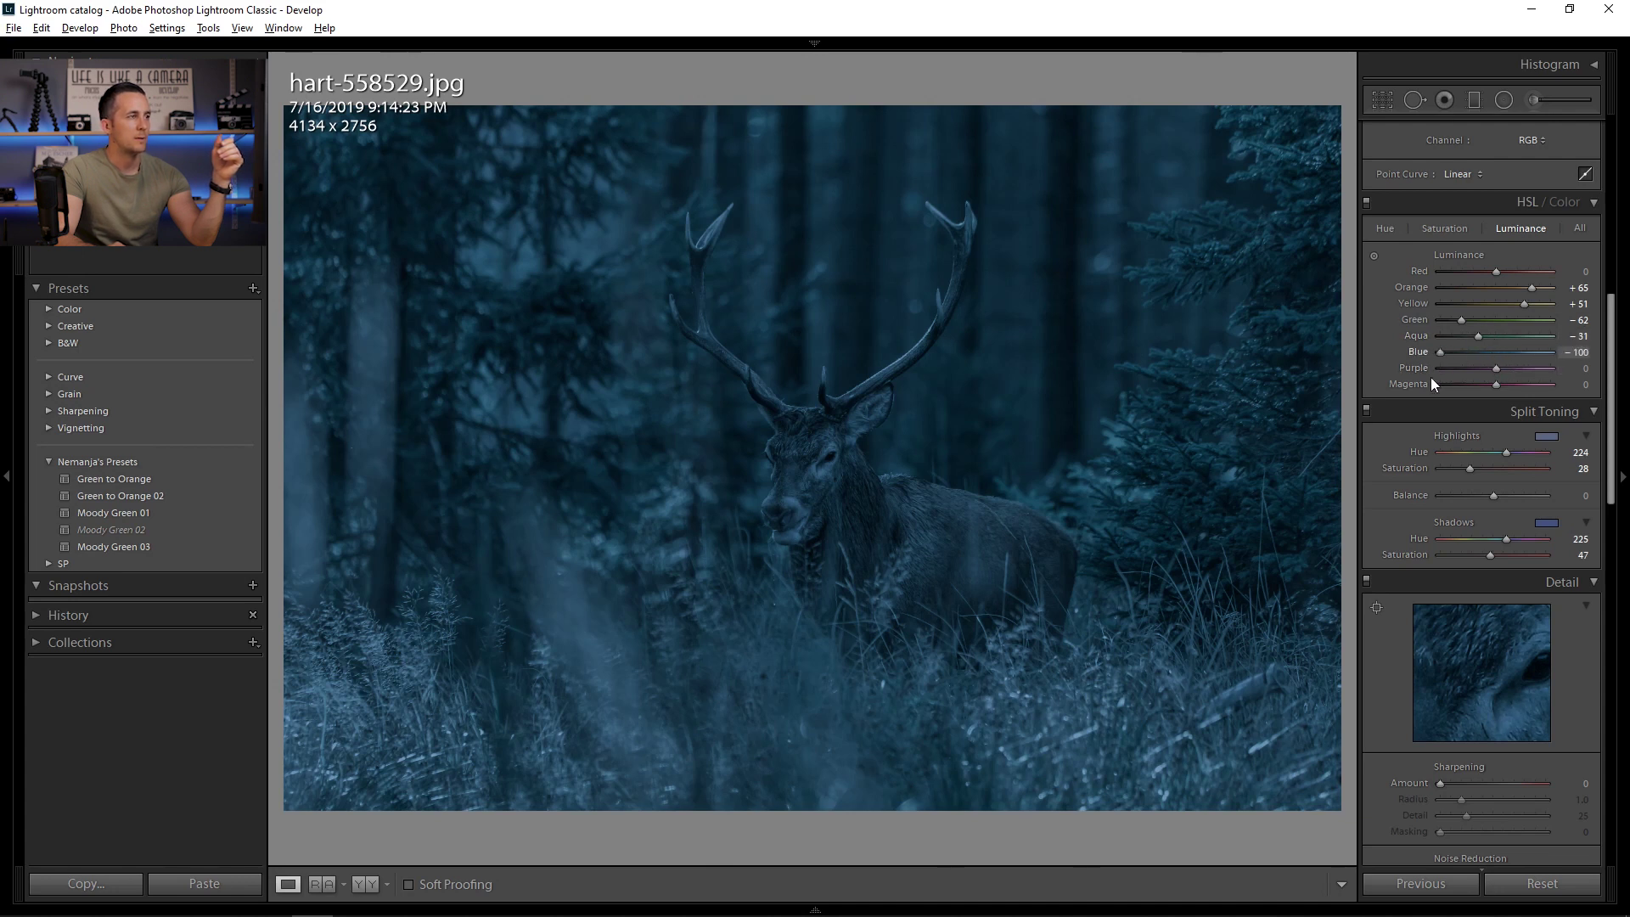
Set the HSL luminance to +73 for Blue and -4 for Purple, keeping Red and Magenta at 0
{"action": "left_click_drag", "start_coordinate": [1543, 374], "coordinate": [1520, 373]}
{"action": "left_click_drag", "start_coordinate": [1569, 355], "coordinate": [1484, 396]}
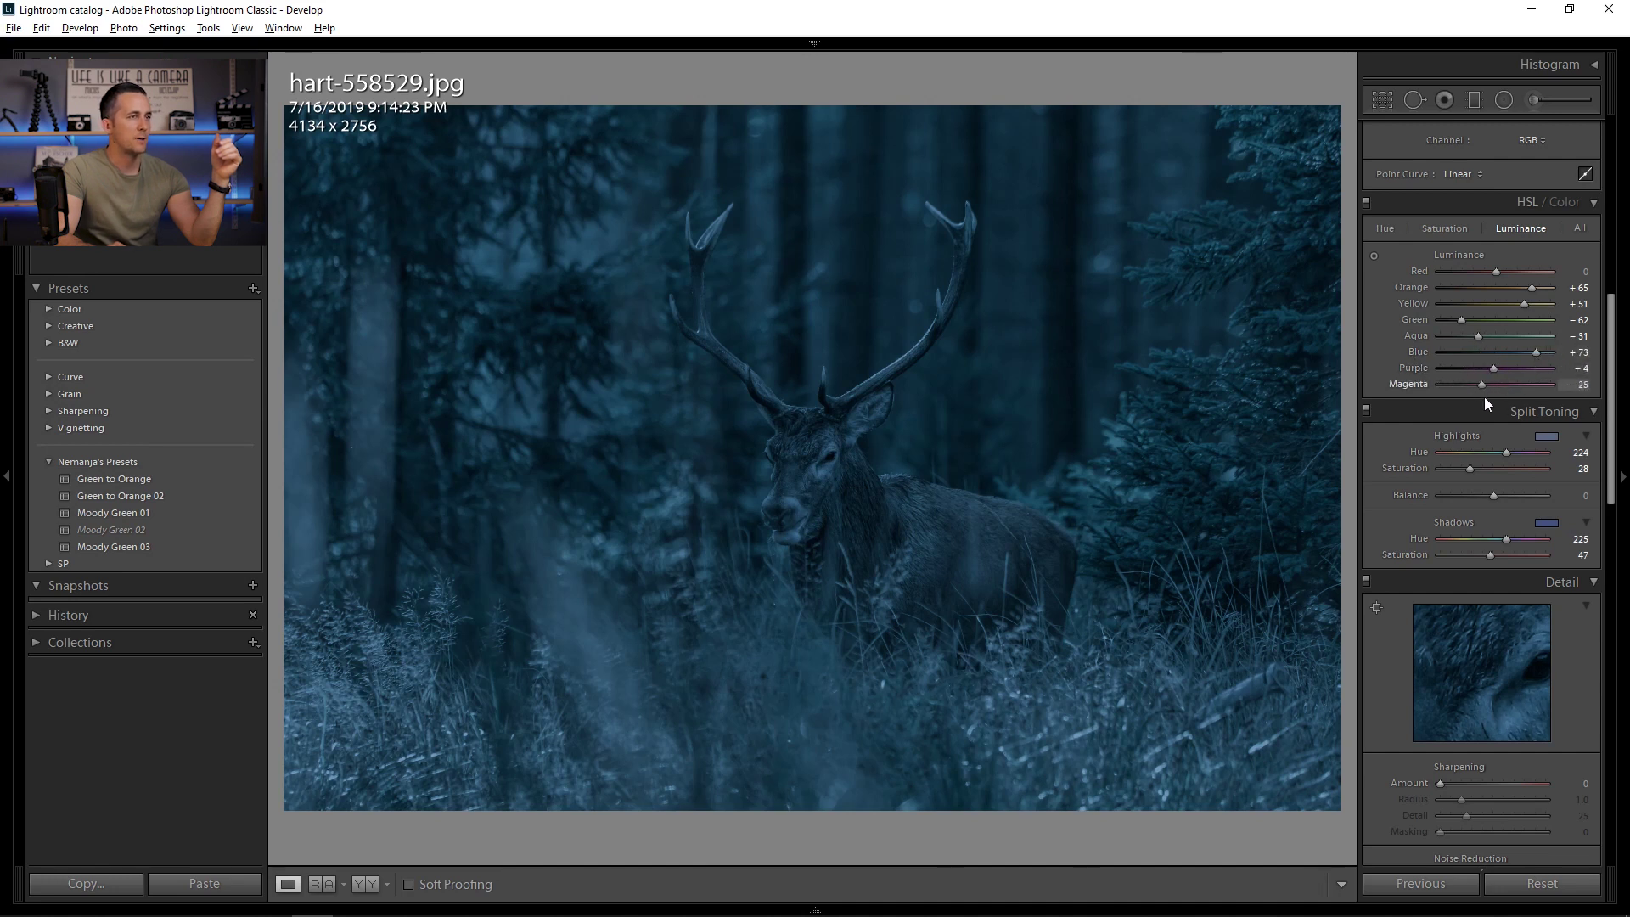
{"action": "double_click", "coordinate": [1490, 385]}
{"action": "left_click_drag", "start_coordinate": [1496, 272], "coordinate": [1478, 270]}
{"action": "double_click", "coordinate": [1554, 270]}
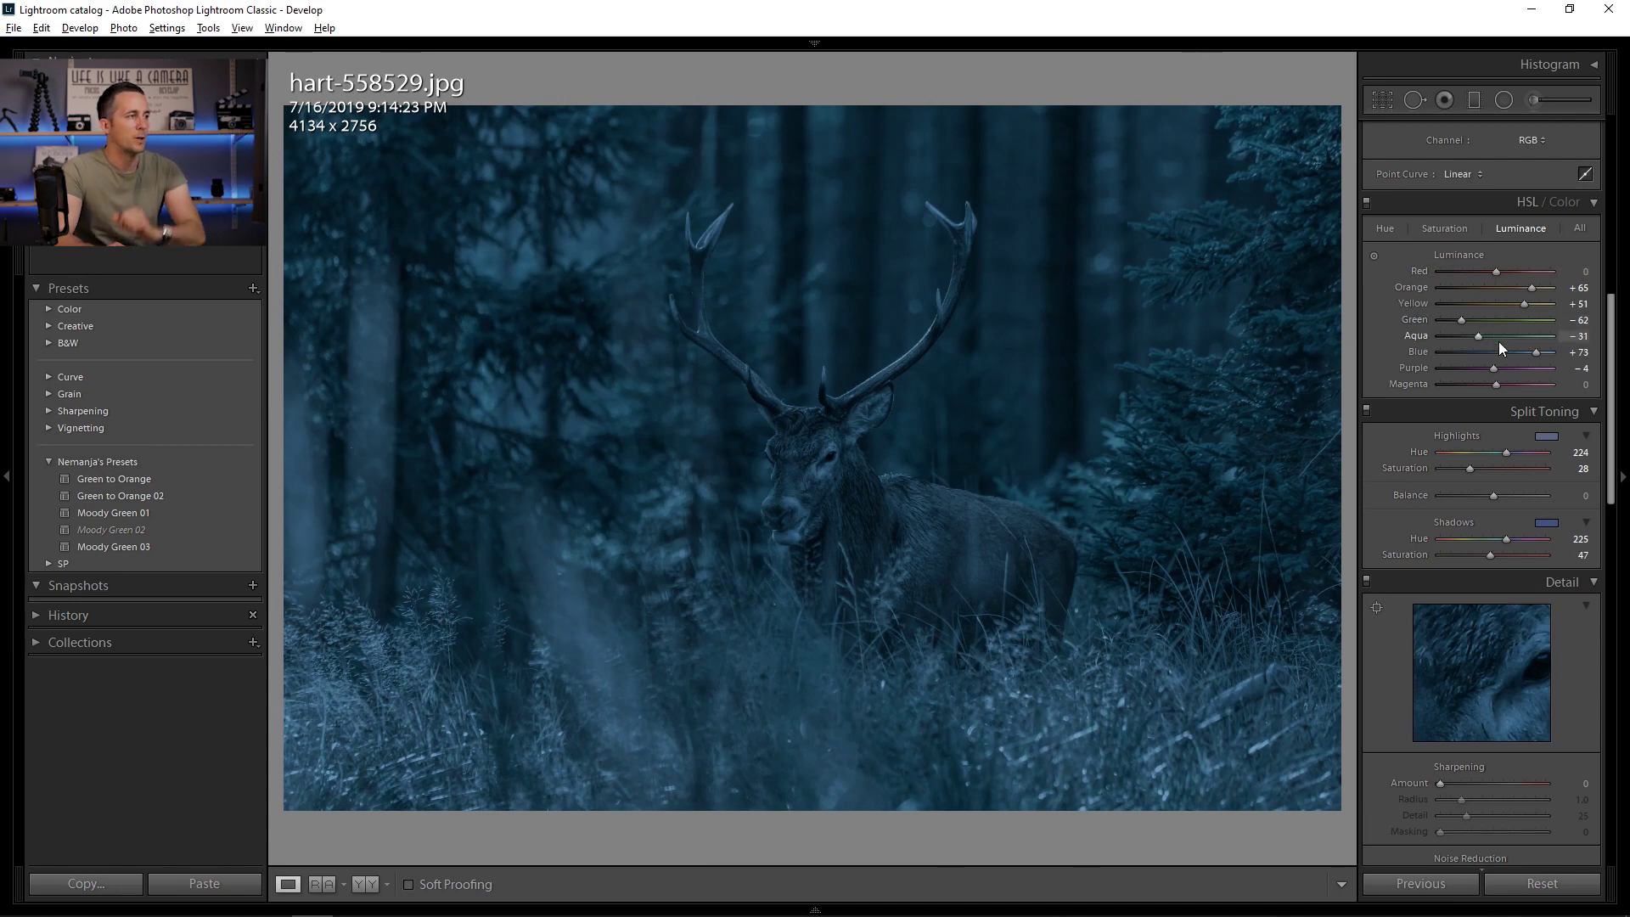
Anchor the RGB tone curve in the midtones and shadows, and lift its black point to about 5%
{"action": "left_click_drag", "start_coordinate": [1613, 389], "coordinate": [1619, 274]}
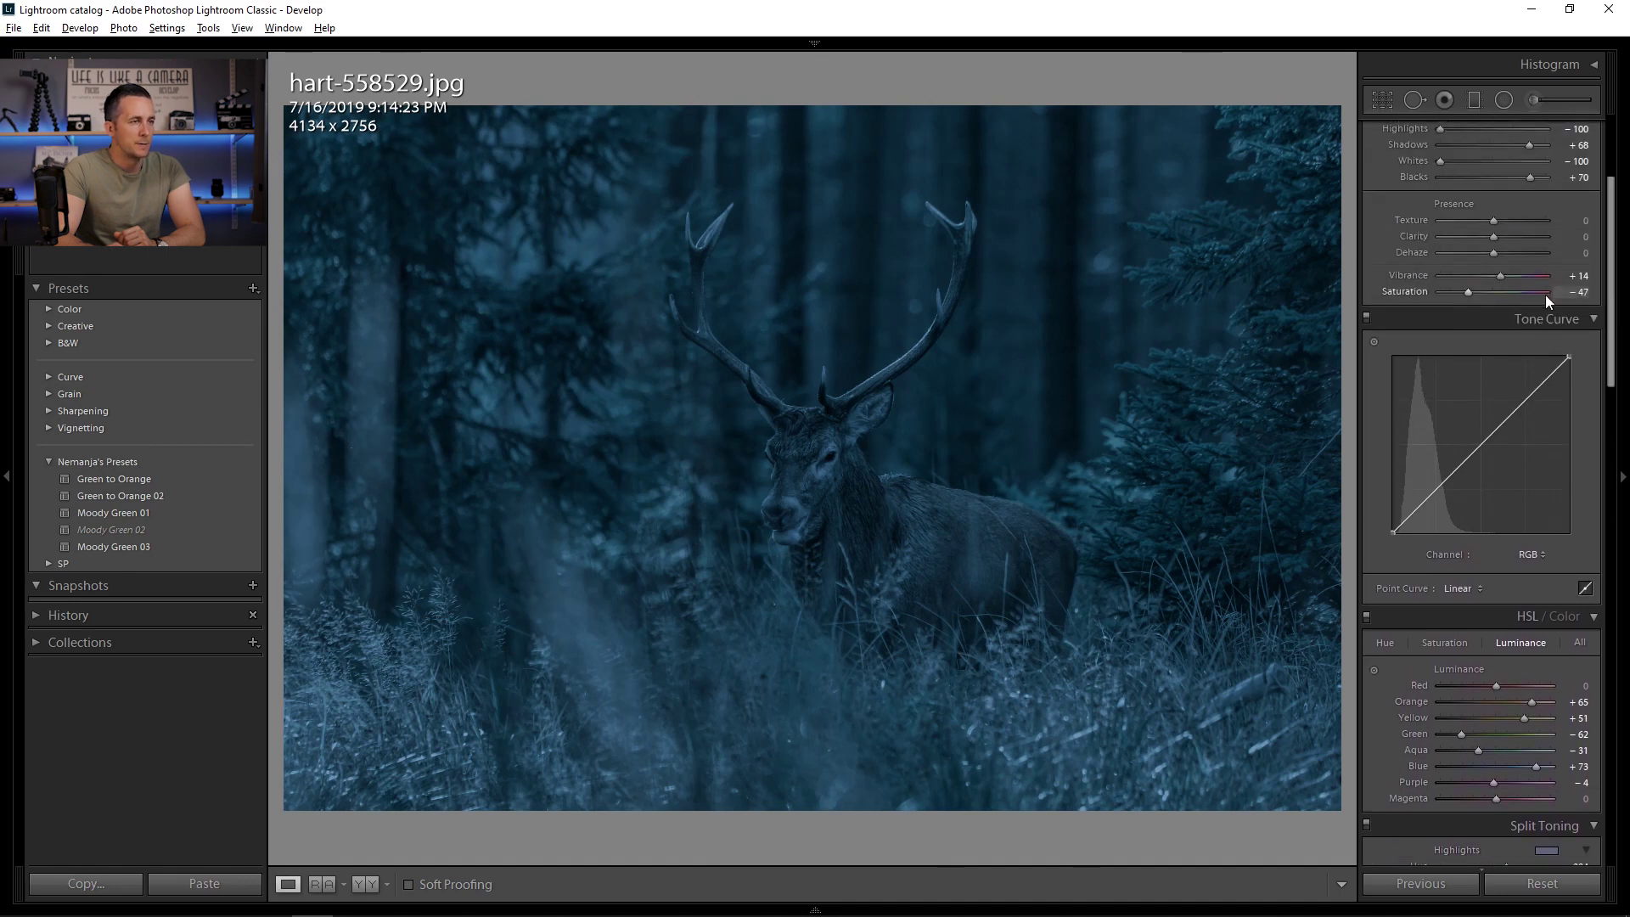
{"action": "left_click", "coordinate": [1482, 443]}
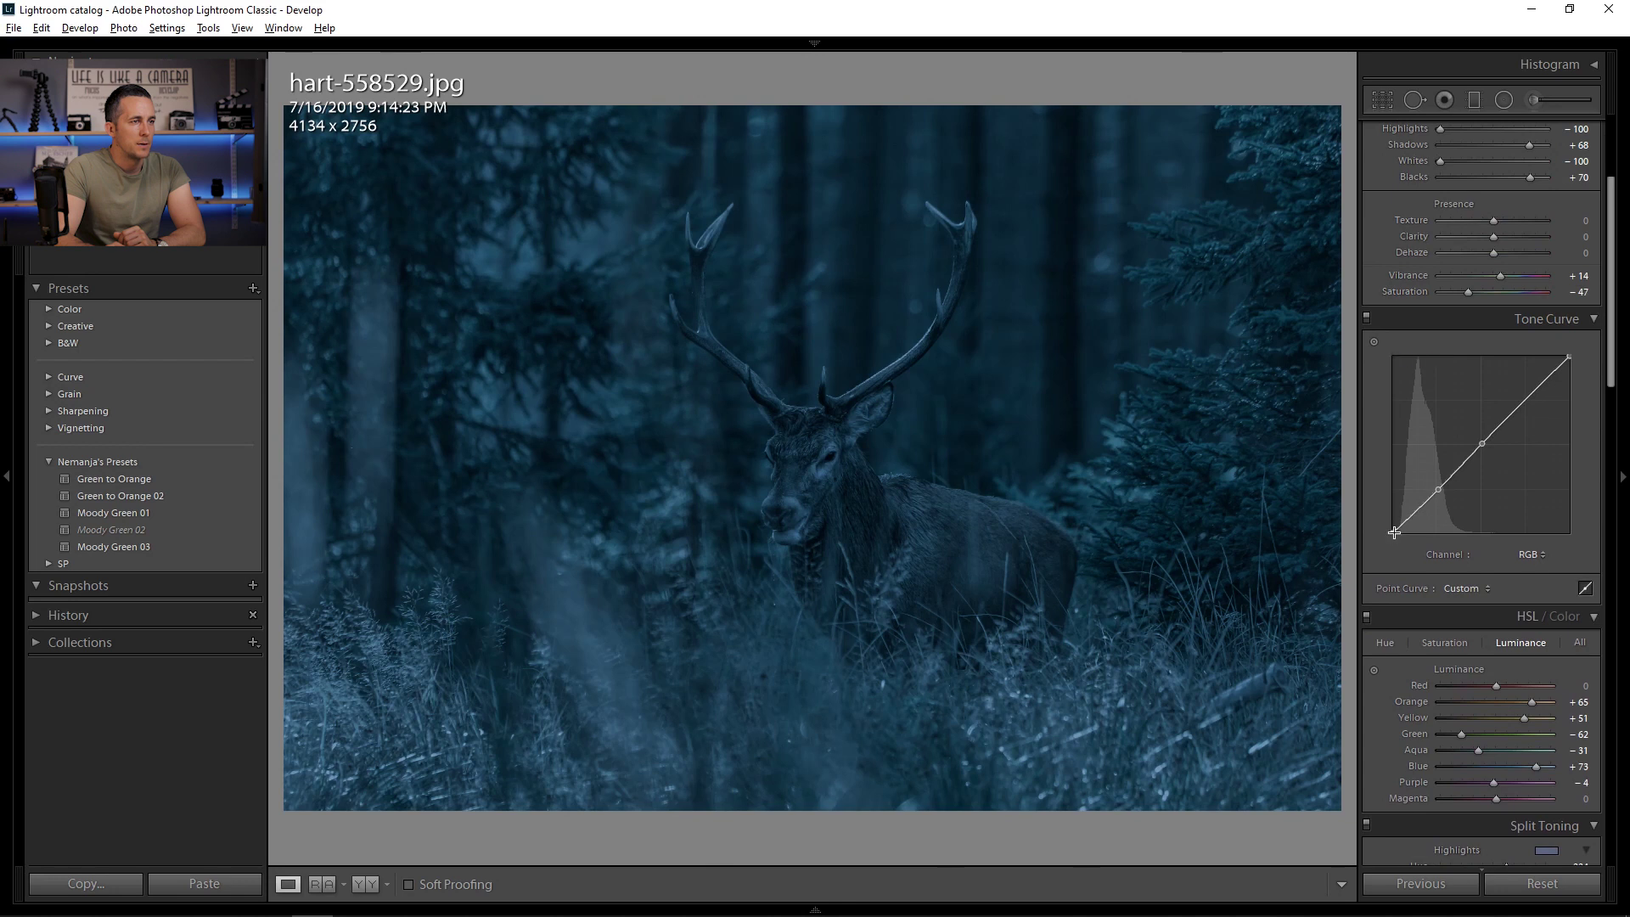
{"action": "left_click", "coordinate": [1440, 487]}
{"action": "left_click_drag", "start_coordinate": [1392, 534], "coordinate": [1389, 528]}
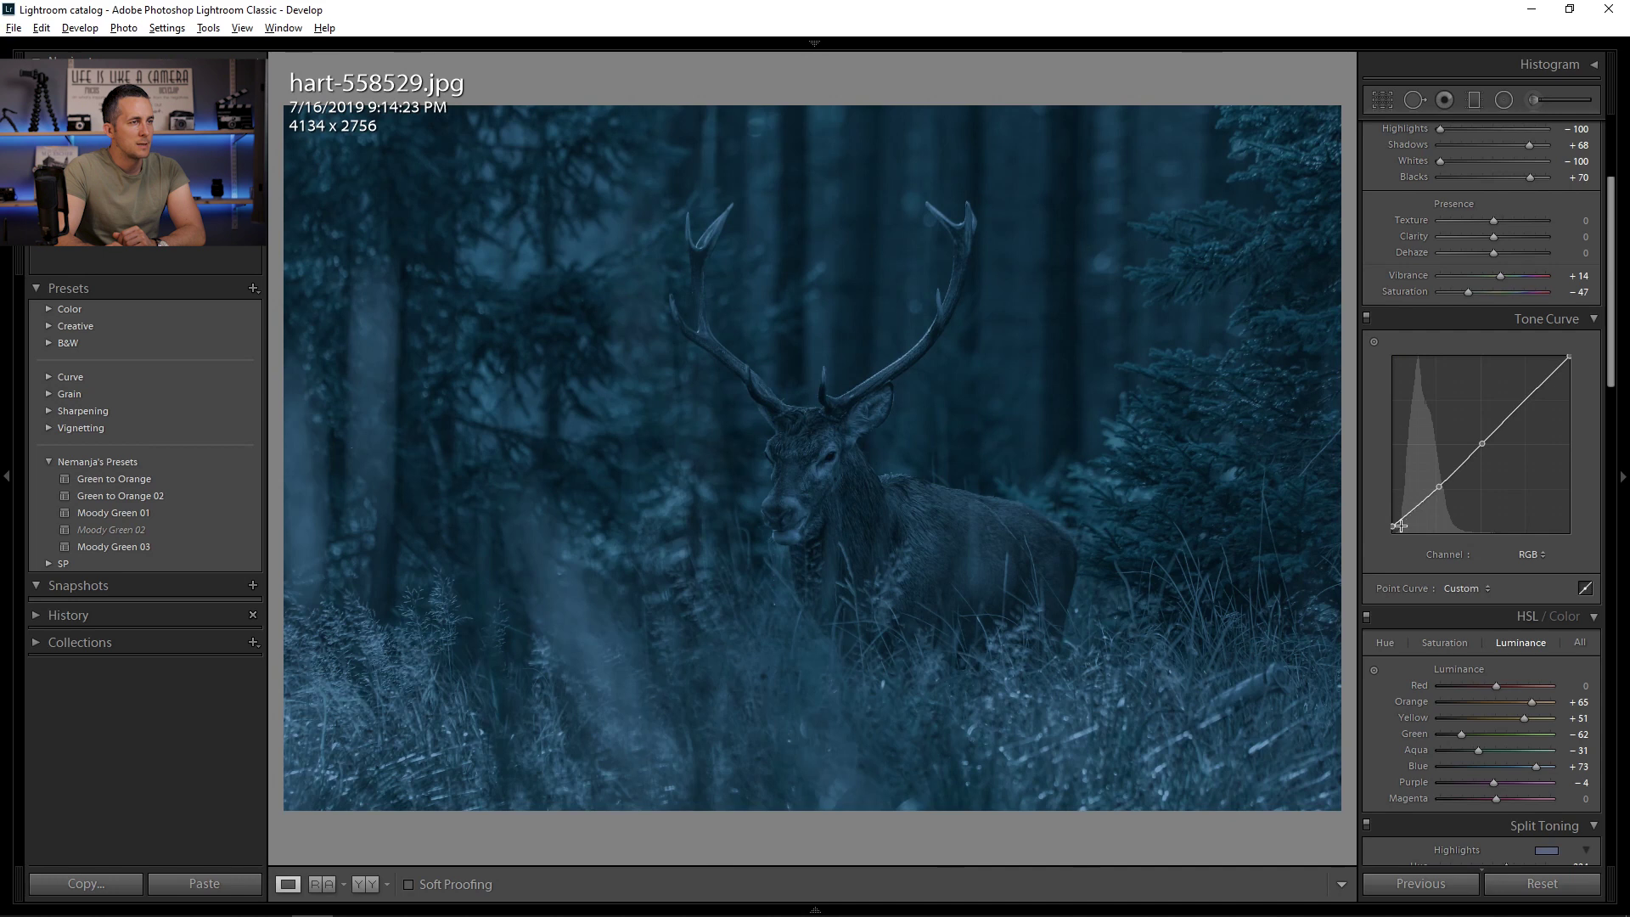
Add a deep-shadow point to the tone curve, pull it slightly down, and shift the shadow and midtone points slightly up along the curve
{"action": "left_click", "coordinate": [1418, 507]}
{"action": "left_click_drag", "start_coordinate": [1418, 507], "coordinate": [1418, 508]}
{"action": "scroll", "coordinate": [1419, 508], "scroll_direction": "up", "scroll_amount": 2}
{"action": "scroll", "coordinate": [1418, 507], "scroll_direction": "down", "scroll_amount": 2}
{"action": "left_click_drag", "start_coordinate": [1419, 507], "coordinate": [1418, 506]}
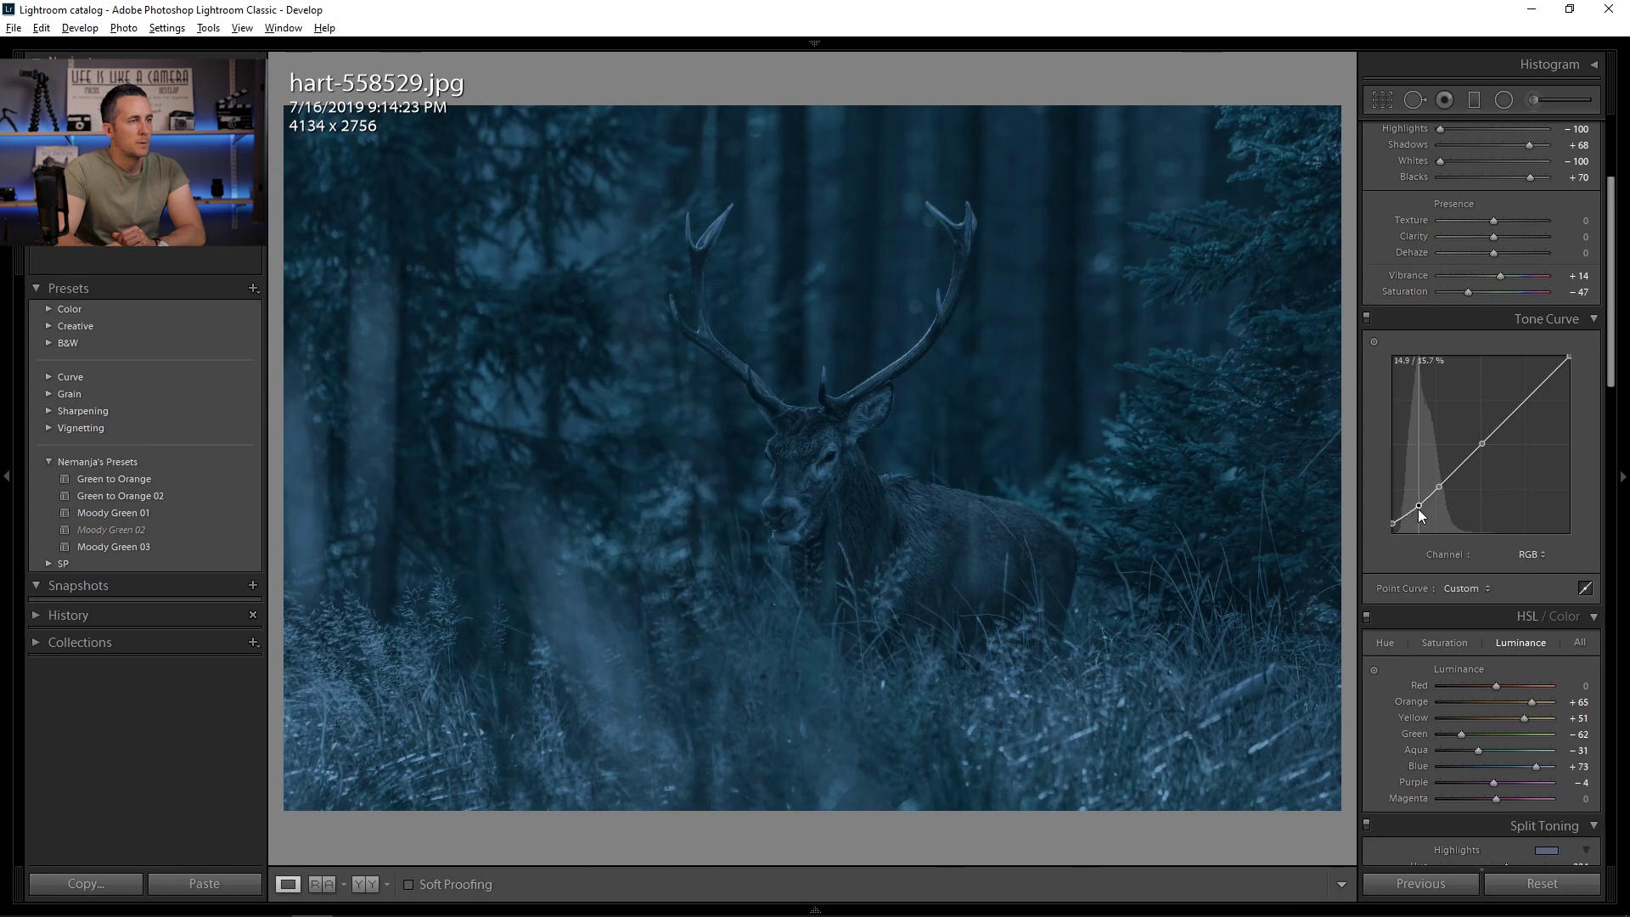
{"action": "left_click_drag", "start_coordinate": [1419, 509], "coordinate": [1417, 511]}
{"action": "left_click", "coordinate": [1446, 481]}
{"action": "left_click_drag", "start_coordinate": [1482, 443], "coordinate": [1489, 436]}
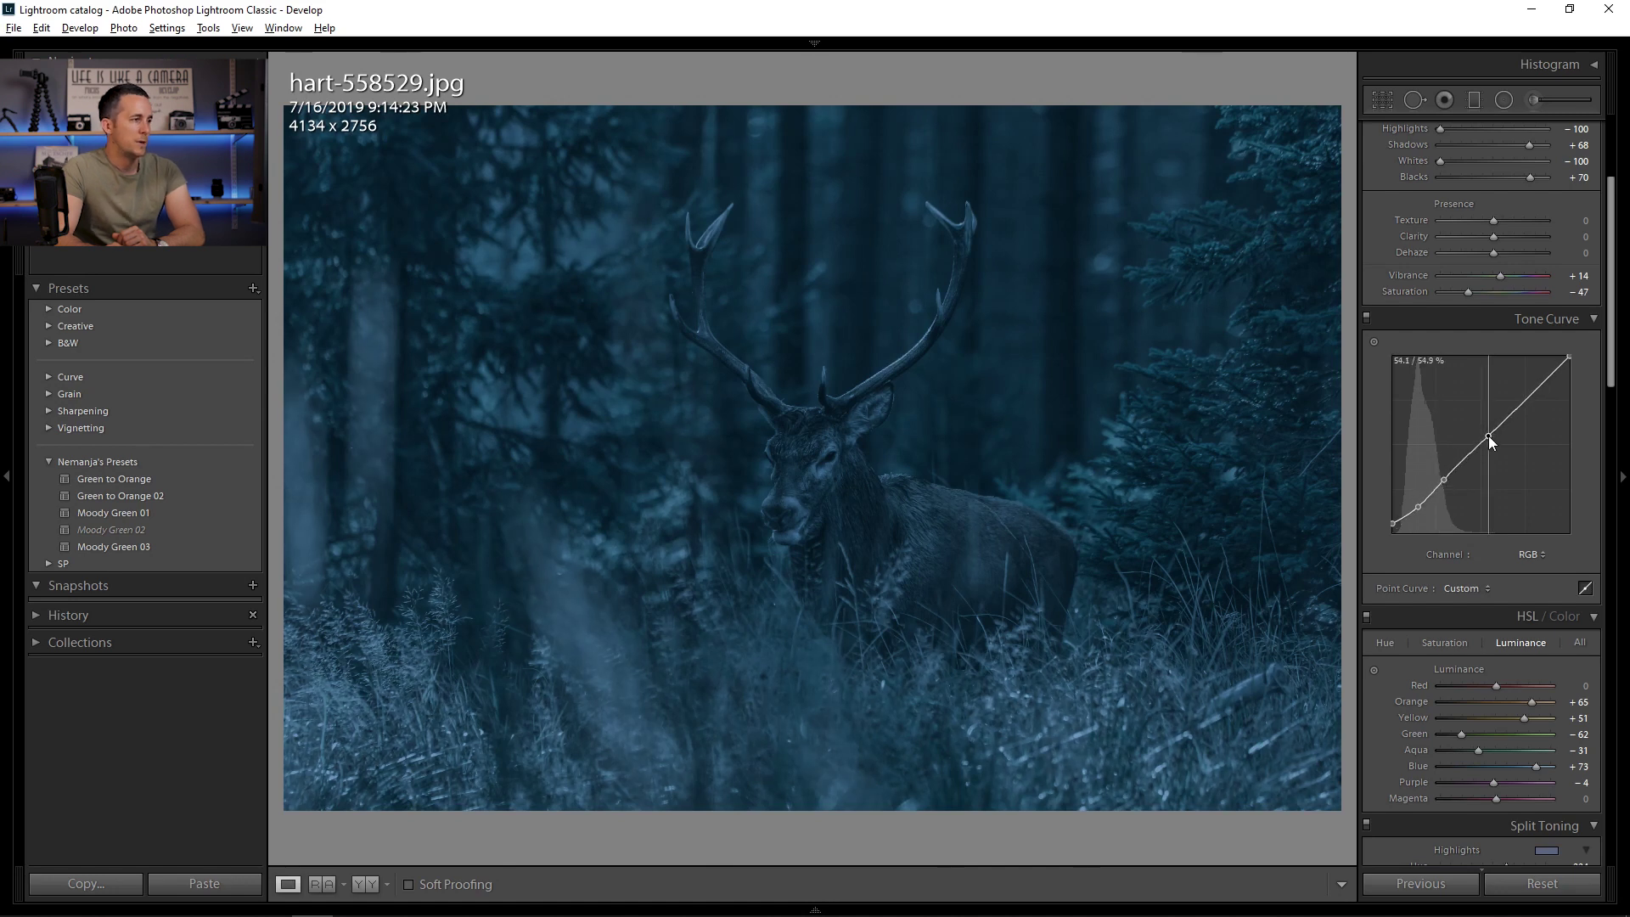
Compare the graded deer photo with its original version several times
{"action": "key", "text": "backslash"}
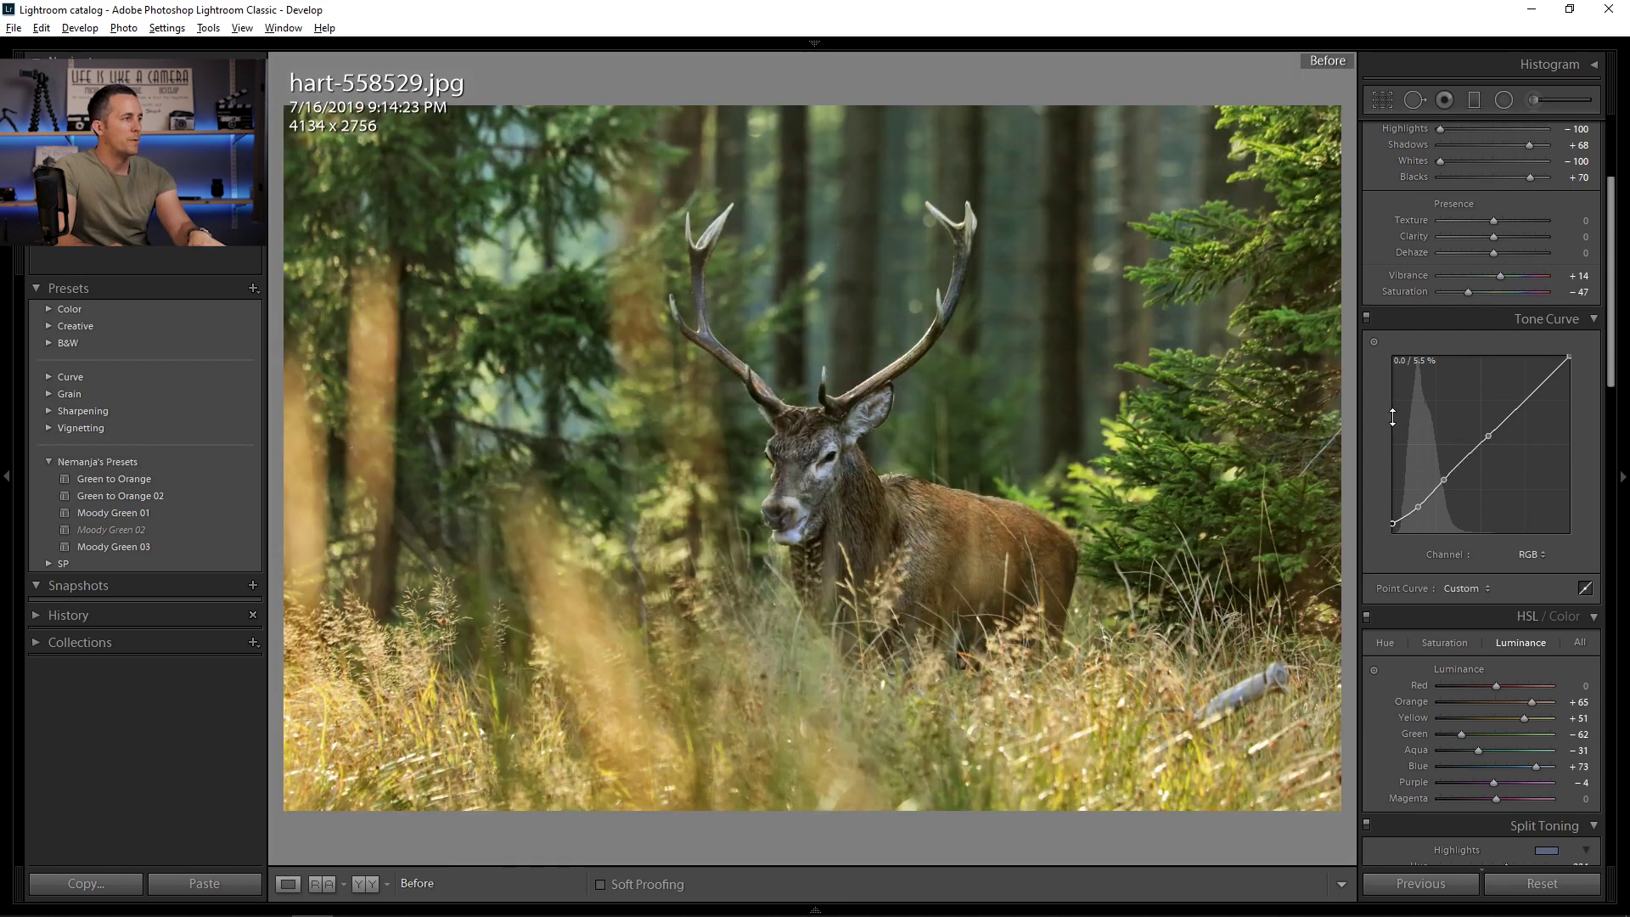
{"action": "key", "text": "backslash"}
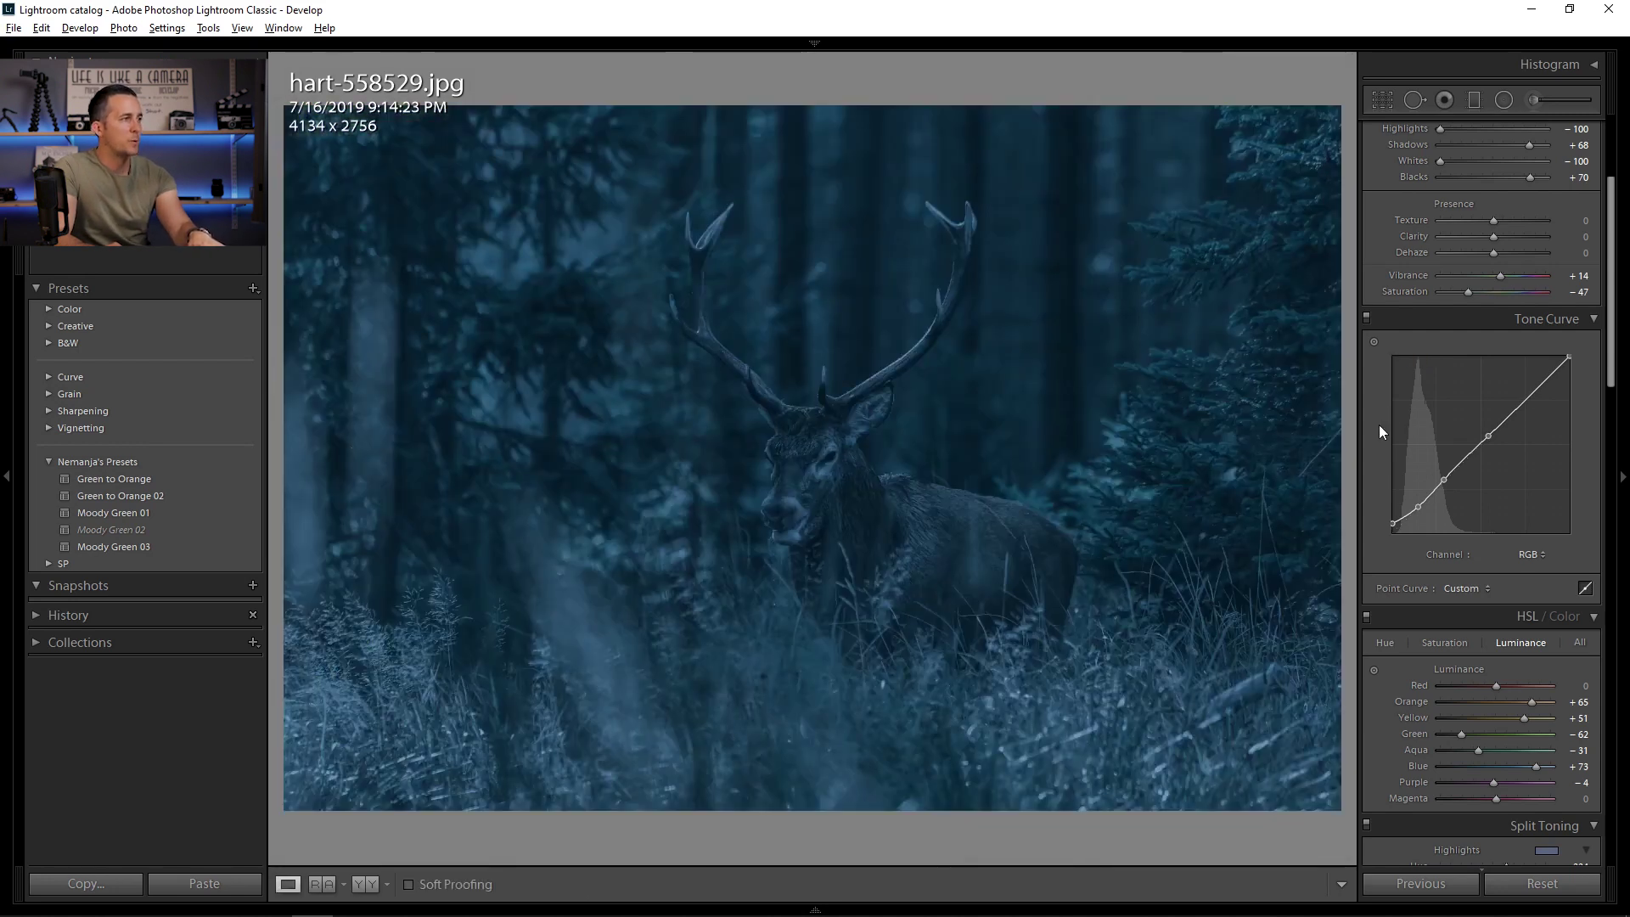
{"action": "key", "text": "backslash"}
{"action": "key", "text": "backslash"}
{"action": "key", "text": "backslash"}
{"action": "key", "text": "backslash"}
{"action": "key", "text": "backslash"}
{"action": "key", "text": "backslash"}
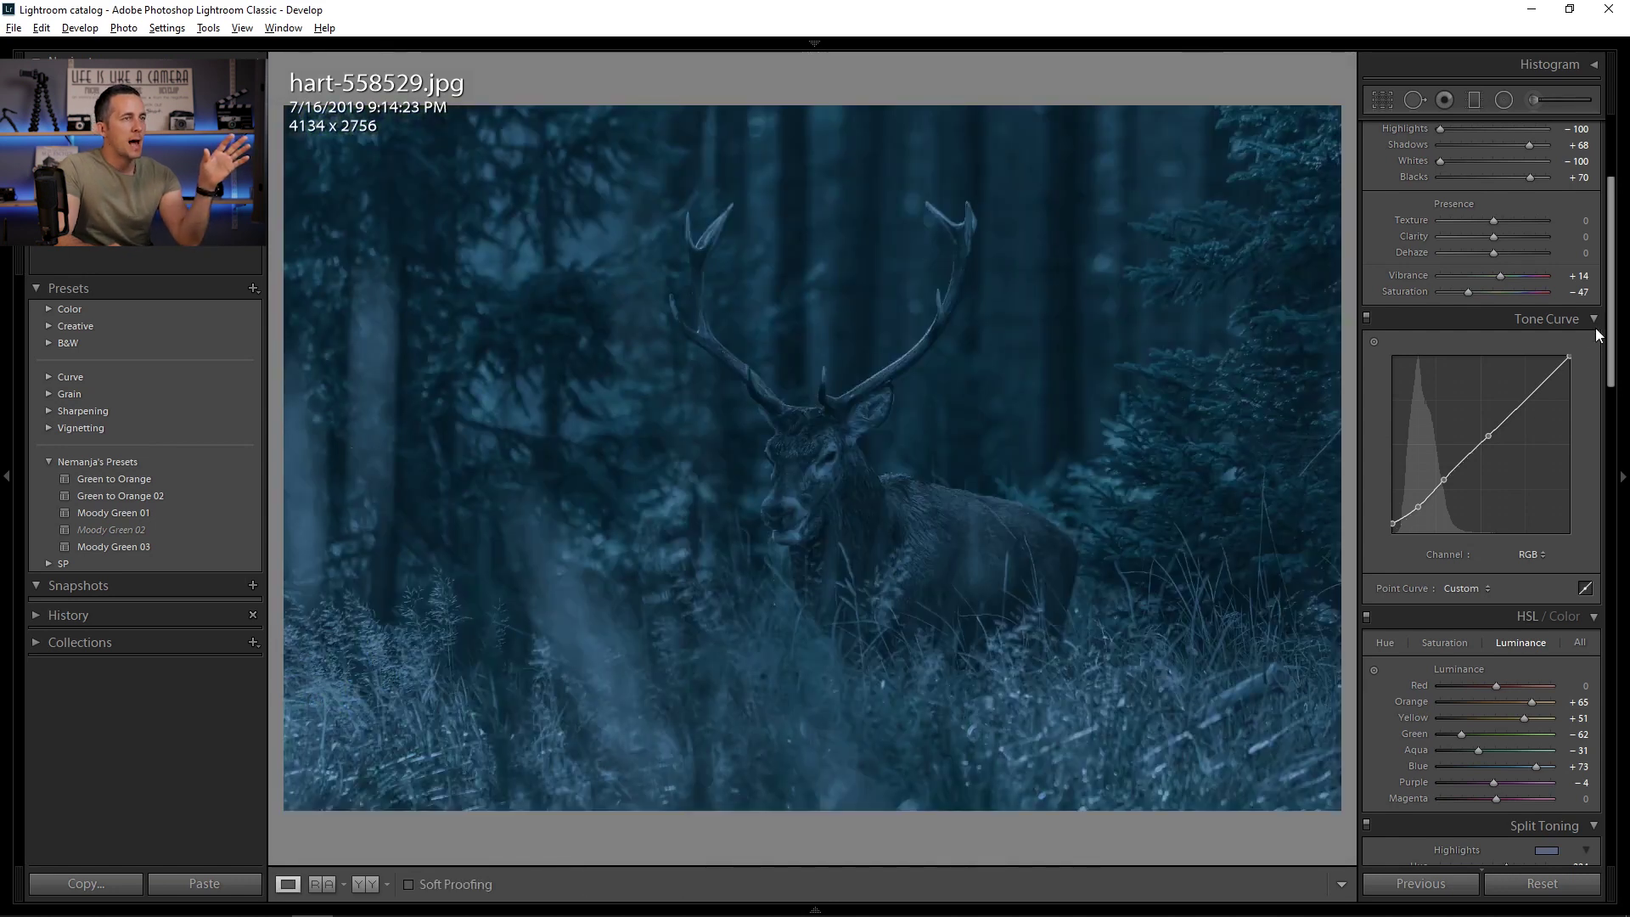
Set Texture to +9, Clarity to +5 and Dehaze to -5, keeping Contrast at 0 and Exposure at -1.80
{"action": "left_click_drag", "start_coordinate": [1619, 316], "coordinate": [1620, 238]}
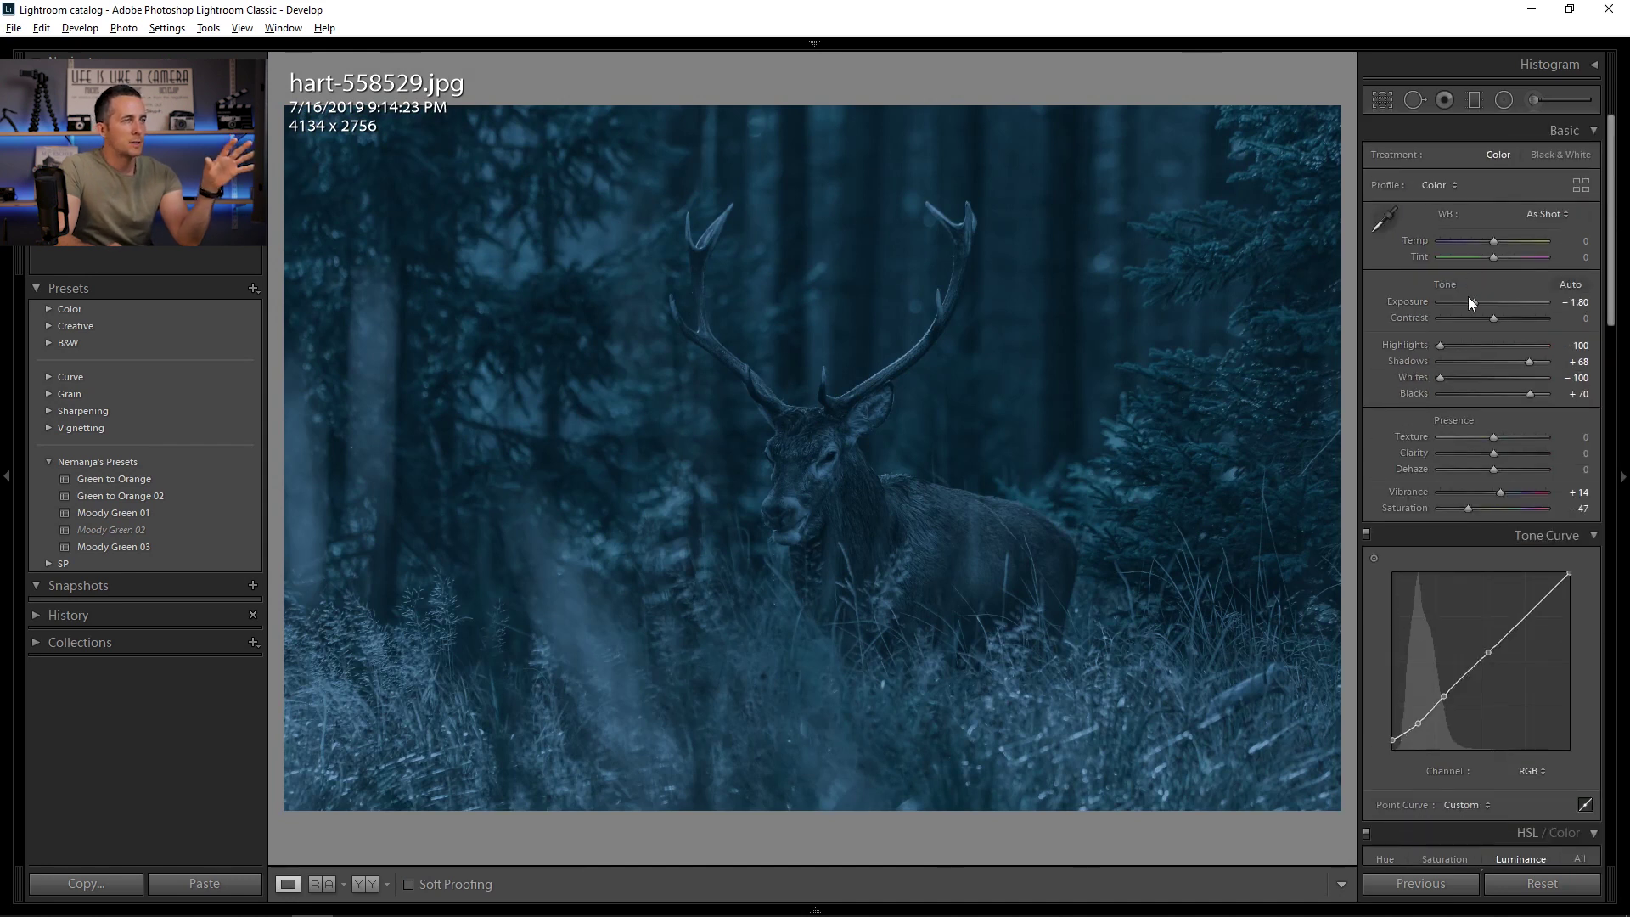
{"action": "left_click_drag", "start_coordinate": [1496, 316], "coordinate": [1510, 325]}
{"action": "double_click", "coordinate": [1509, 320]}
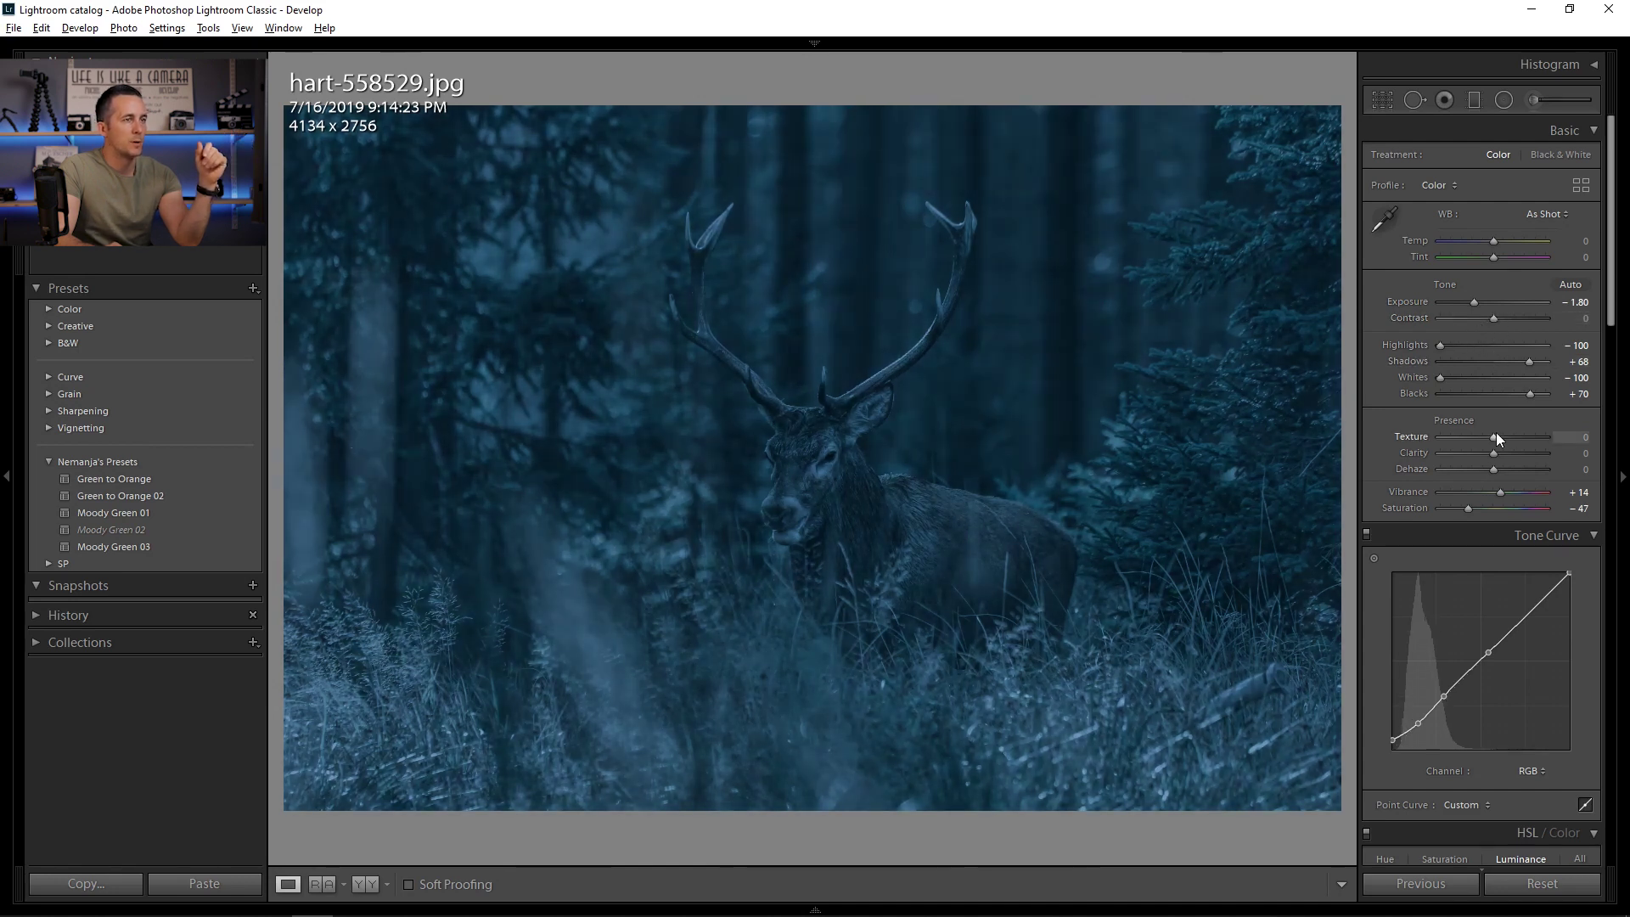
{"action": "left_click_drag", "start_coordinate": [1497, 437], "coordinate": [1492, 469]}
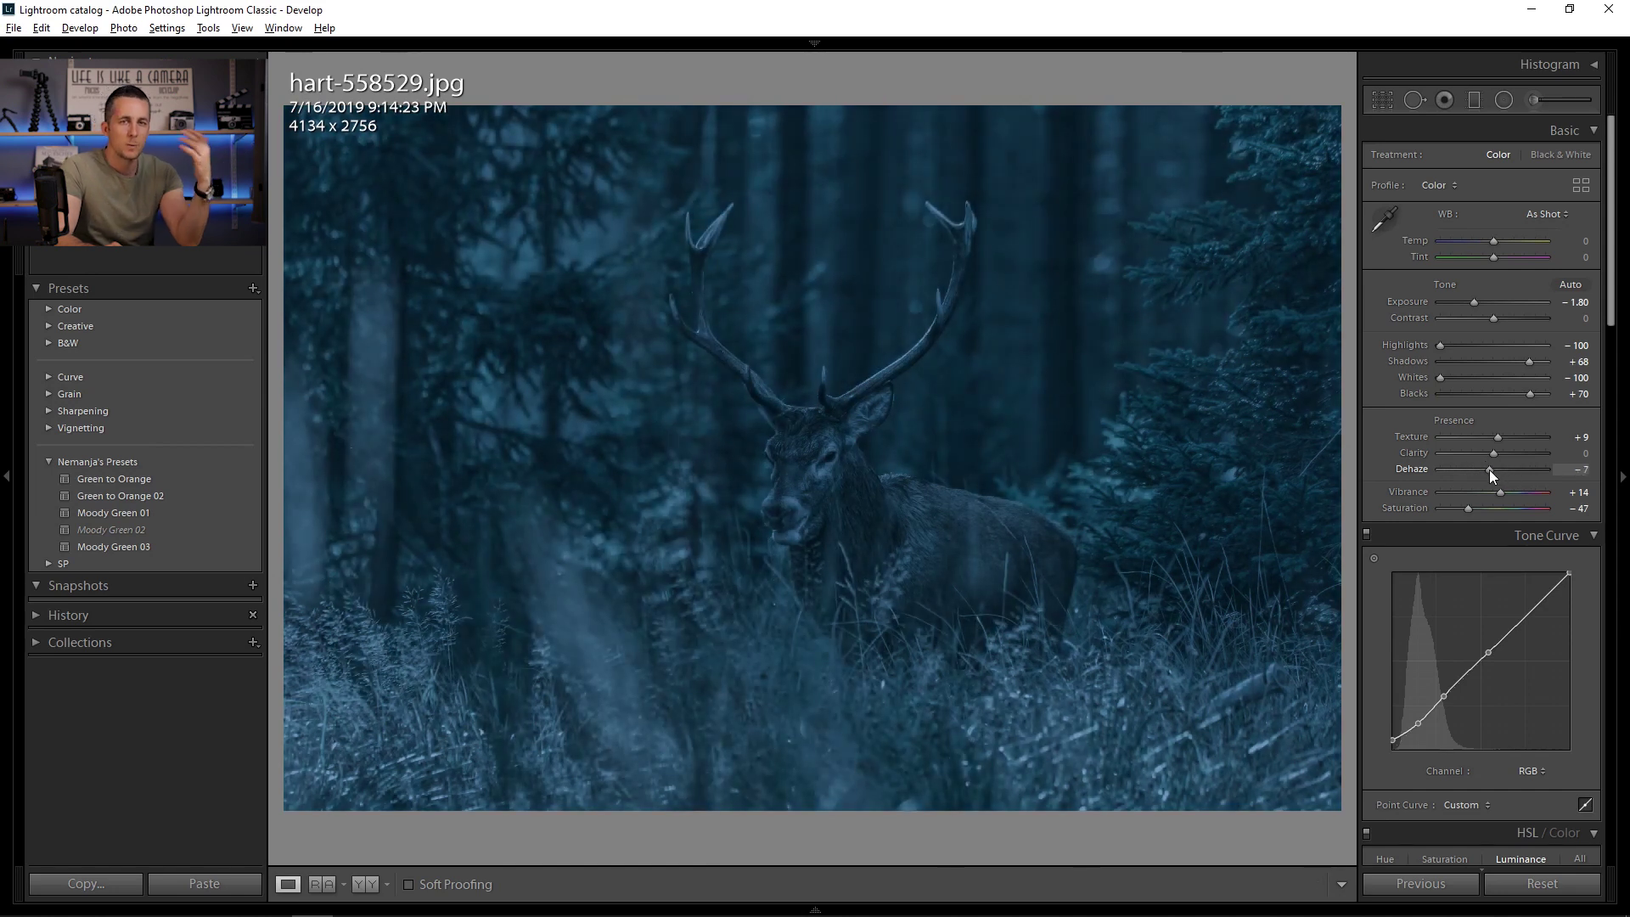
{"action": "double_click", "coordinate": [1490, 471]}
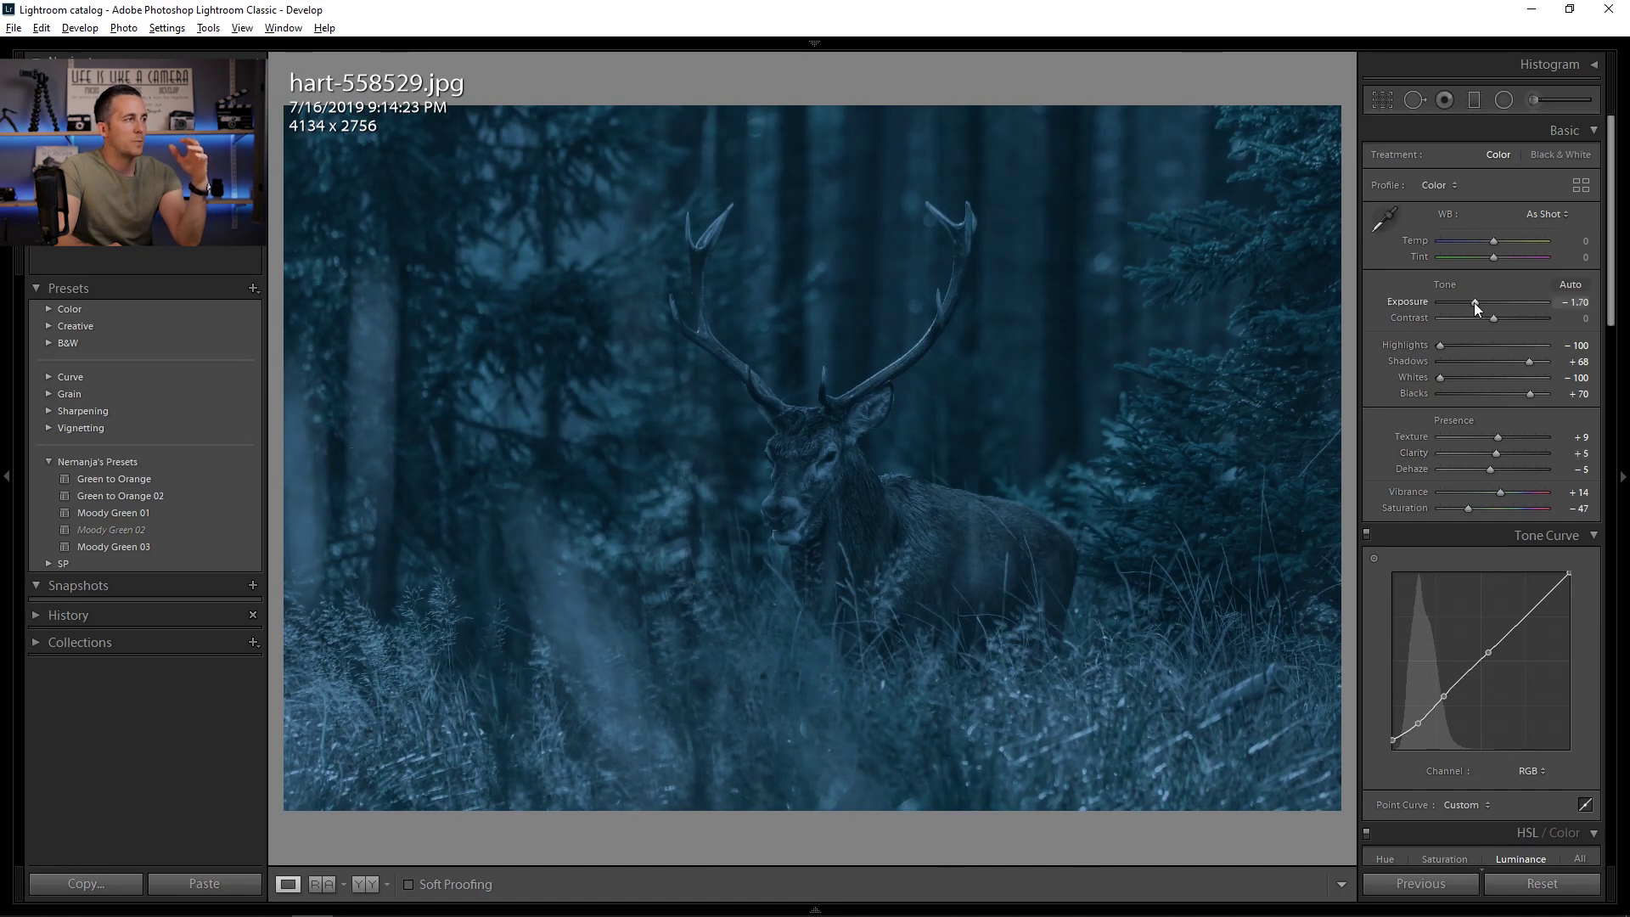
{"action": "key", "text": "Down"}
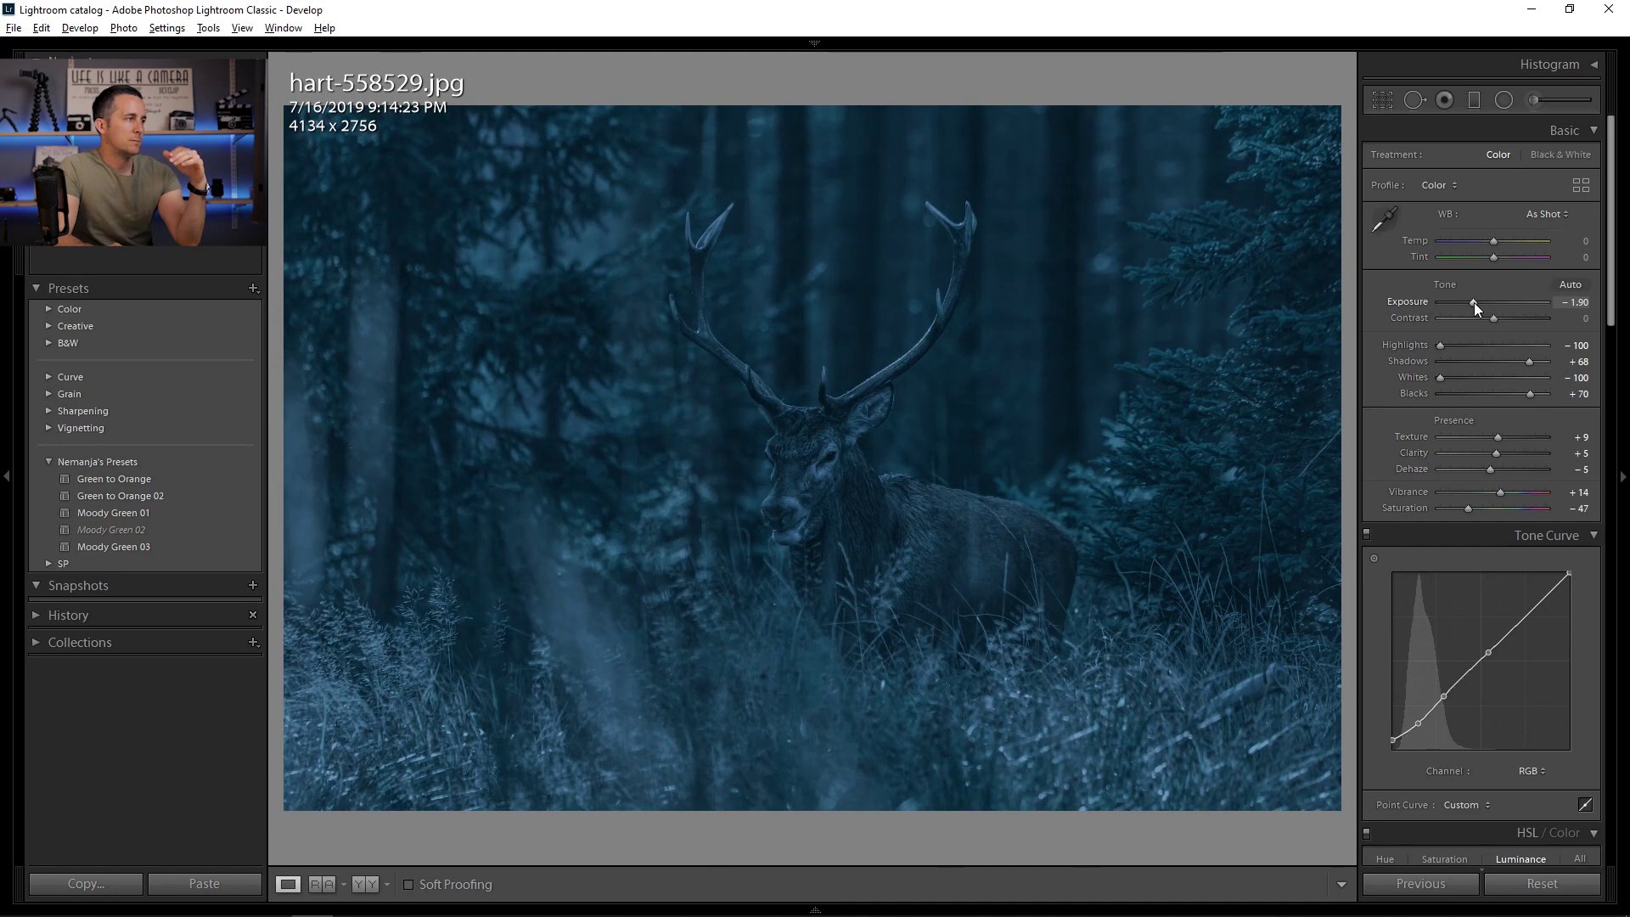
{"action": "key", "text": "Up"}
Reduce the split toning saturation to 44 for the shadows and 21 for the highlights
{"action": "scroll", "coordinate": [1616, 272], "scroll_direction": "down", "scroll_amount": 1}
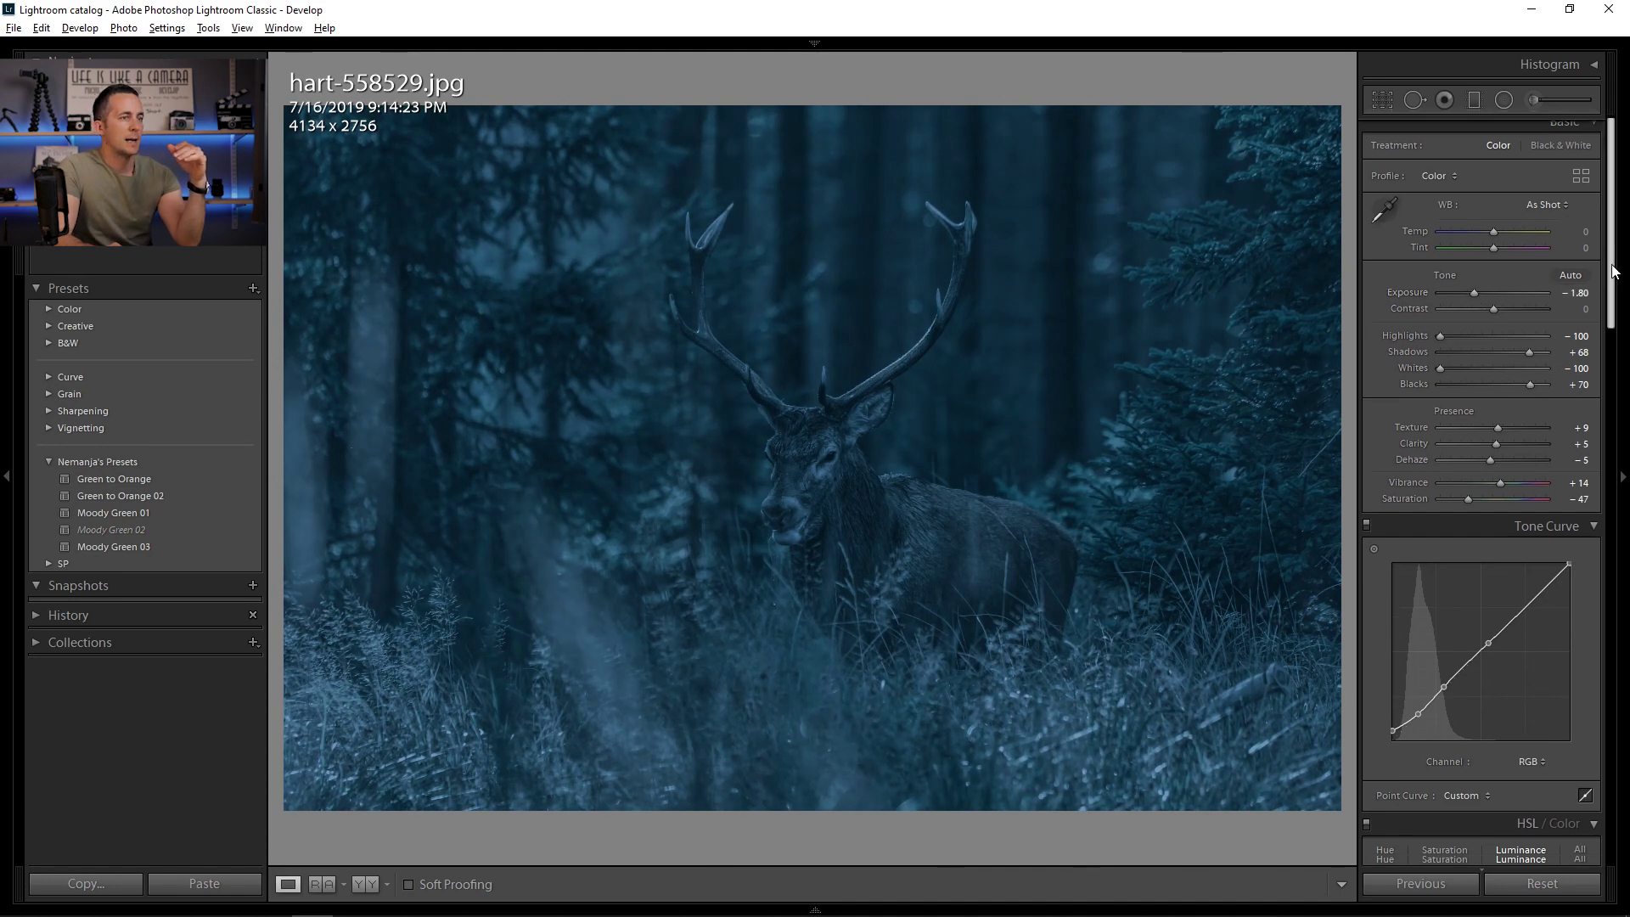
{"action": "scroll", "coordinate": [1583, 483], "scroll_direction": "down", "scroll_amount": 10}
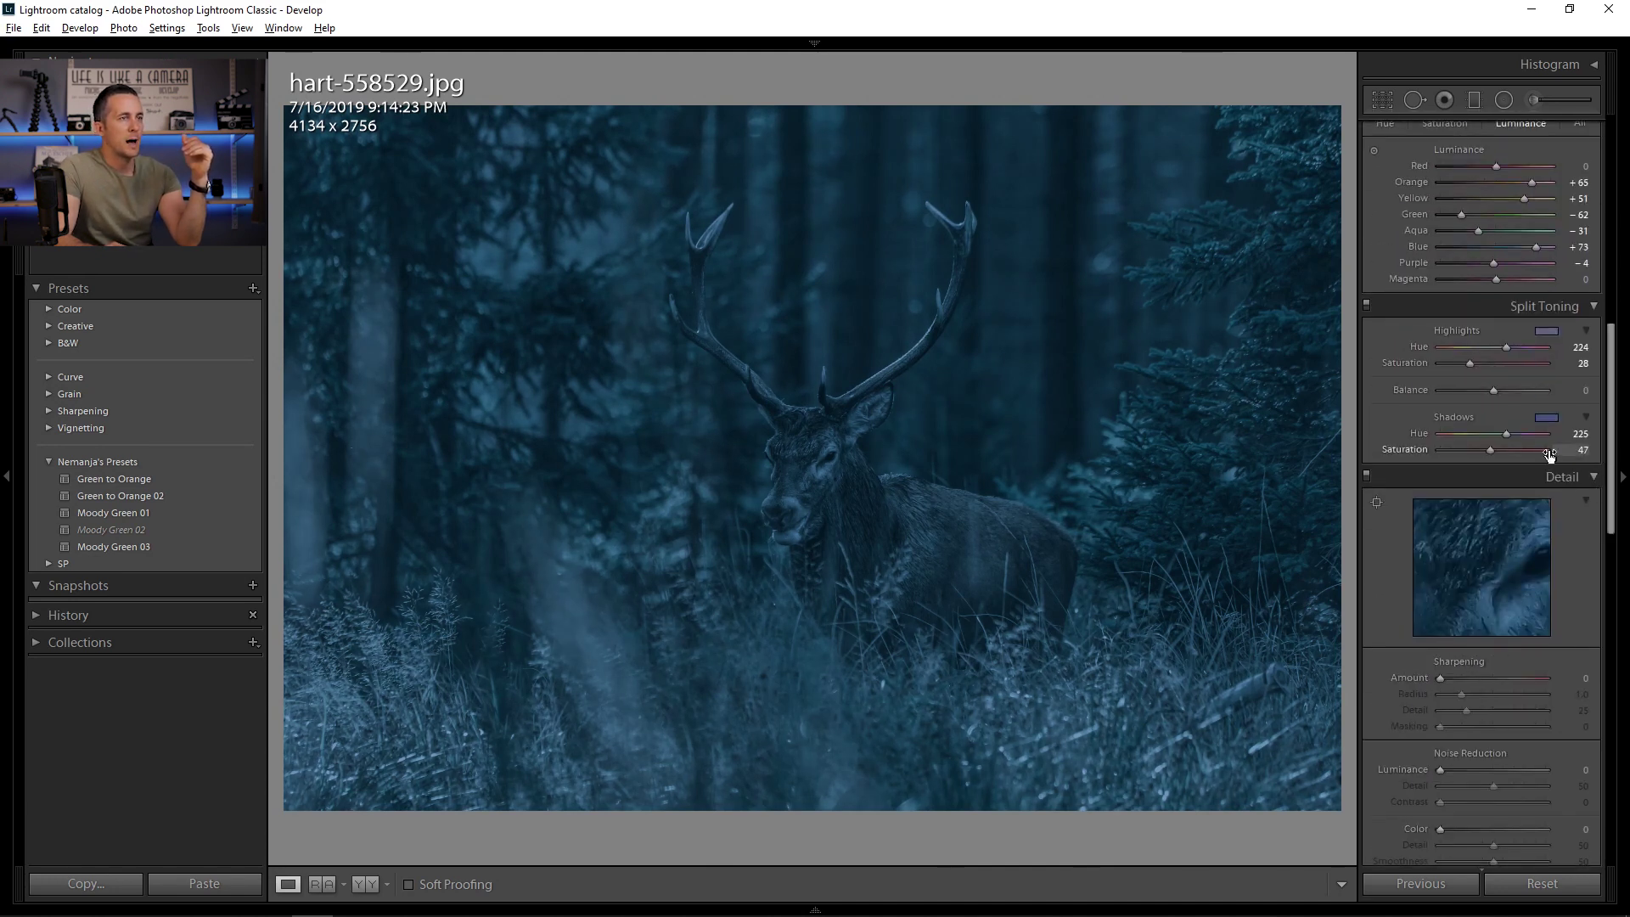
{"action": "mouse_move", "coordinate": [1493, 451]}
{"action": "left_mouse_down"}
{"action": "mouse_move", "coordinate": [1473, 455]}
{"action": "mouse_move", "coordinate": [1516, 454]}
{"action": "left_mouse_up"}
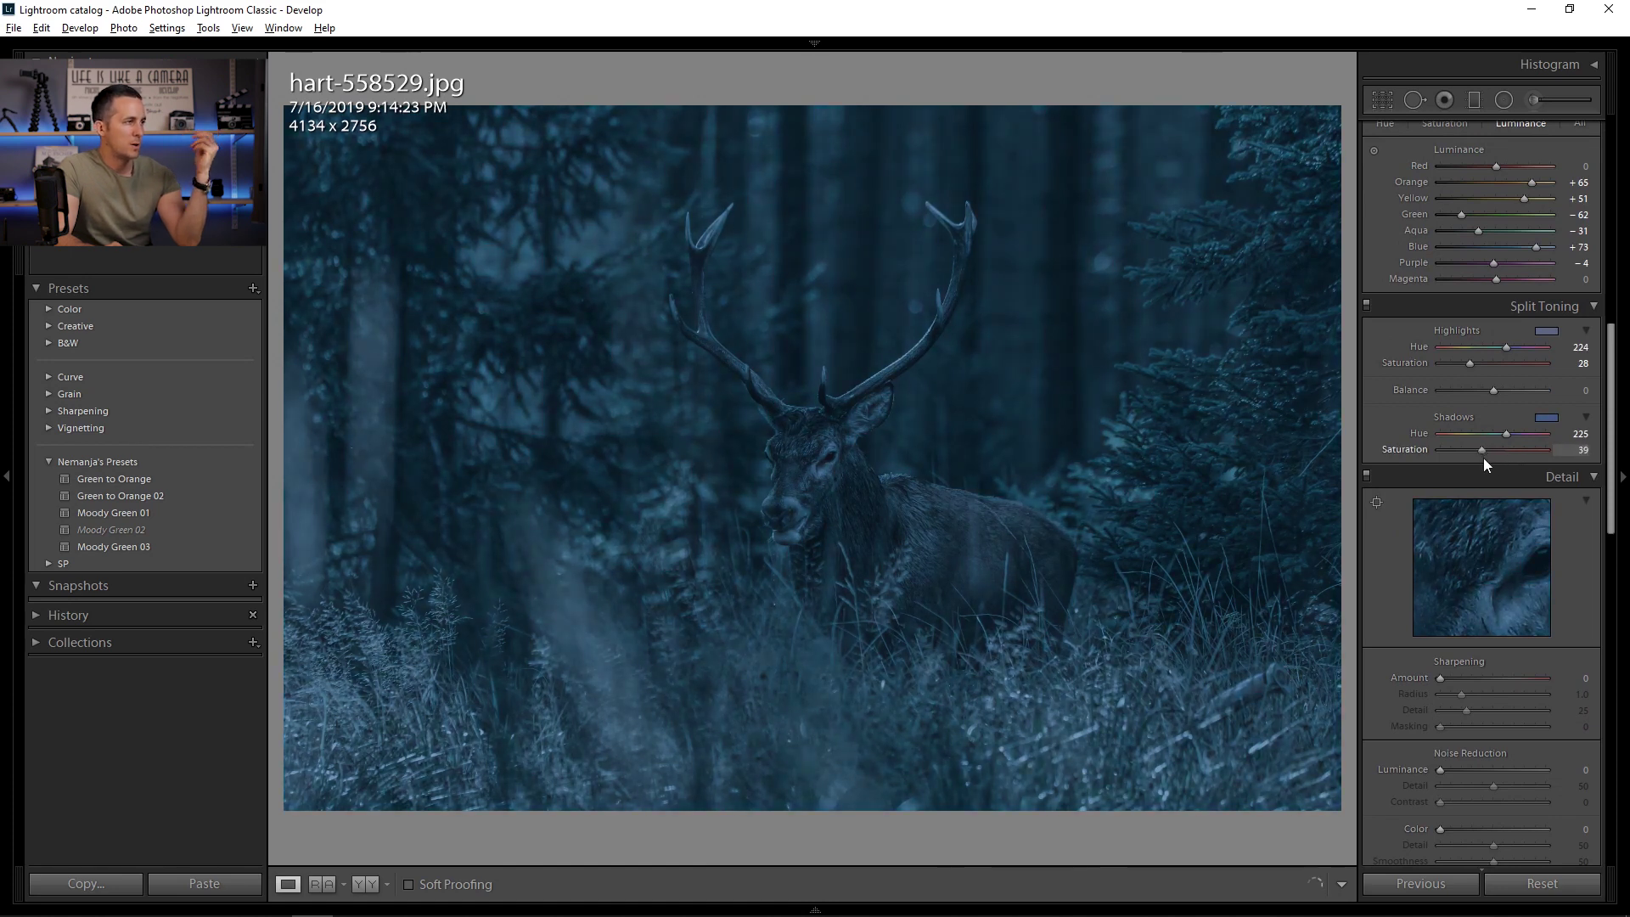
{"action": "left_click_drag", "start_coordinate": [1490, 458], "coordinate": [1490, 457]}
{"action": "left_click_drag", "start_coordinate": [1498, 367], "coordinate": [1421, 383]}
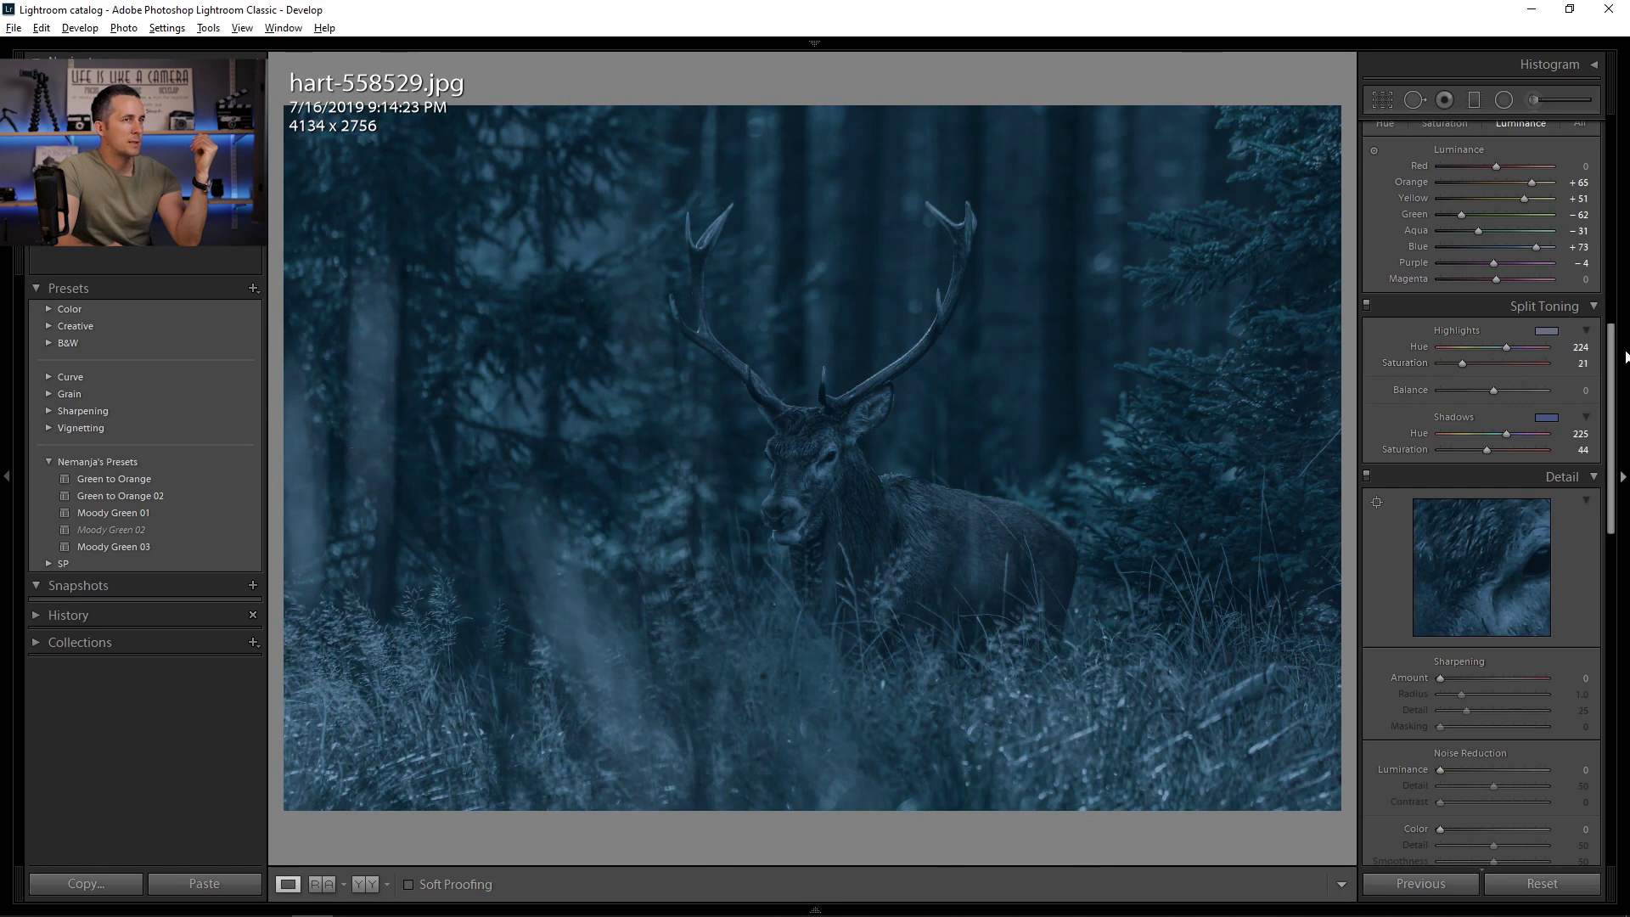
{"action": "scroll", "coordinate": [1615, 360], "scroll_direction": "up", "scroll_amount": 1}
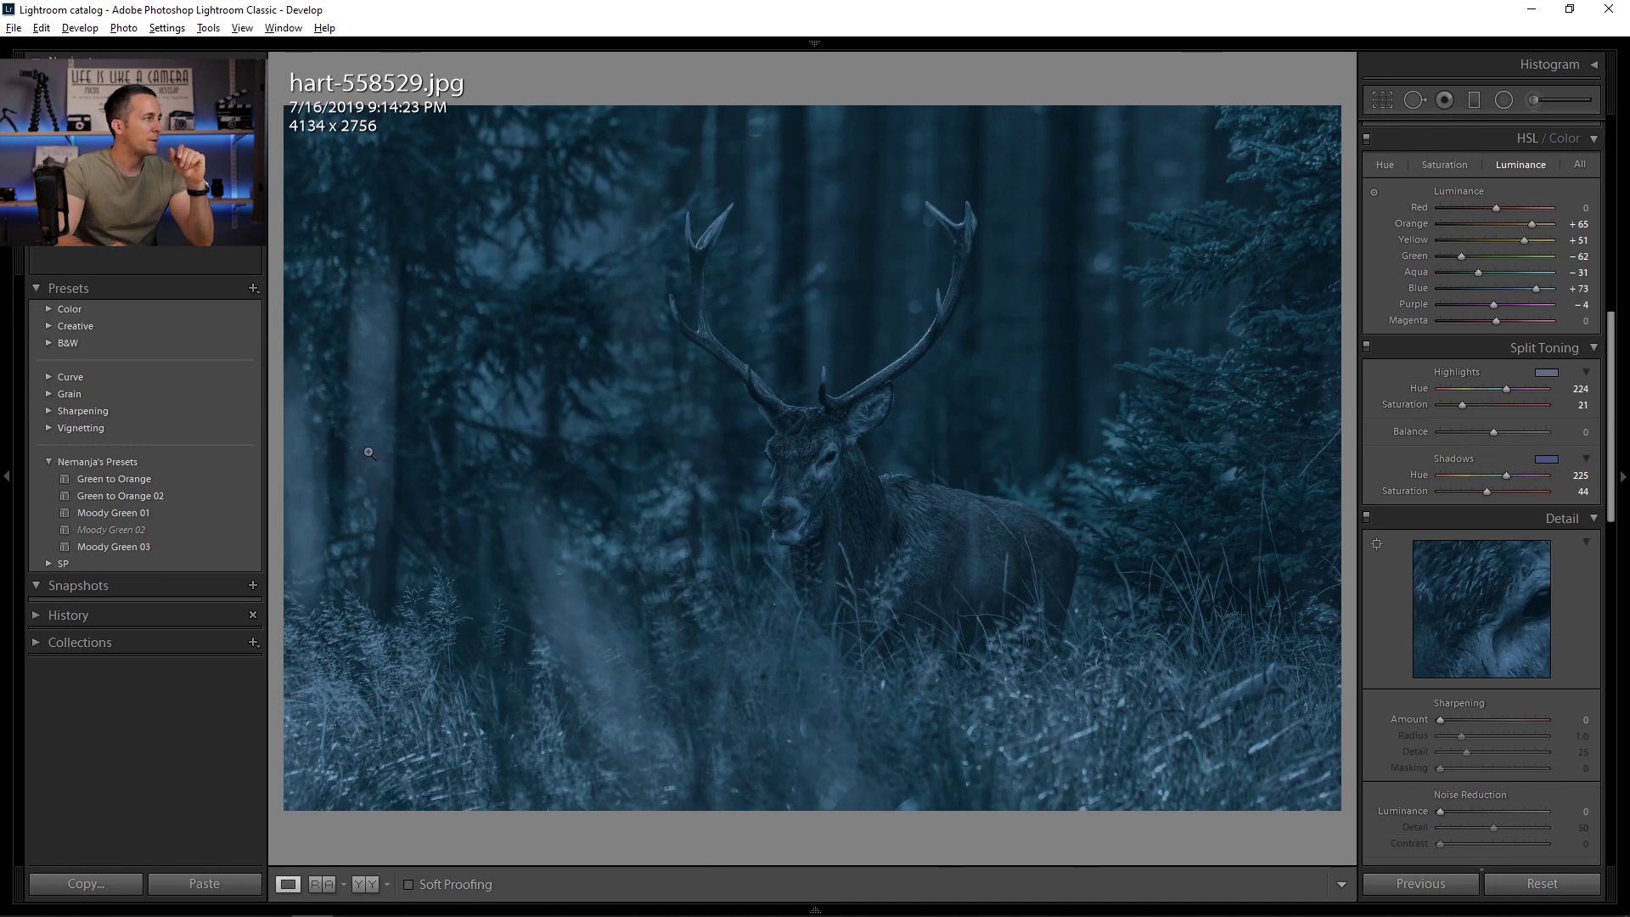
Save the current adjustments as a develop preset named "Dark Moody Look" in the existing personal preset group
{"action": "left_click", "coordinate": [91, 465]}
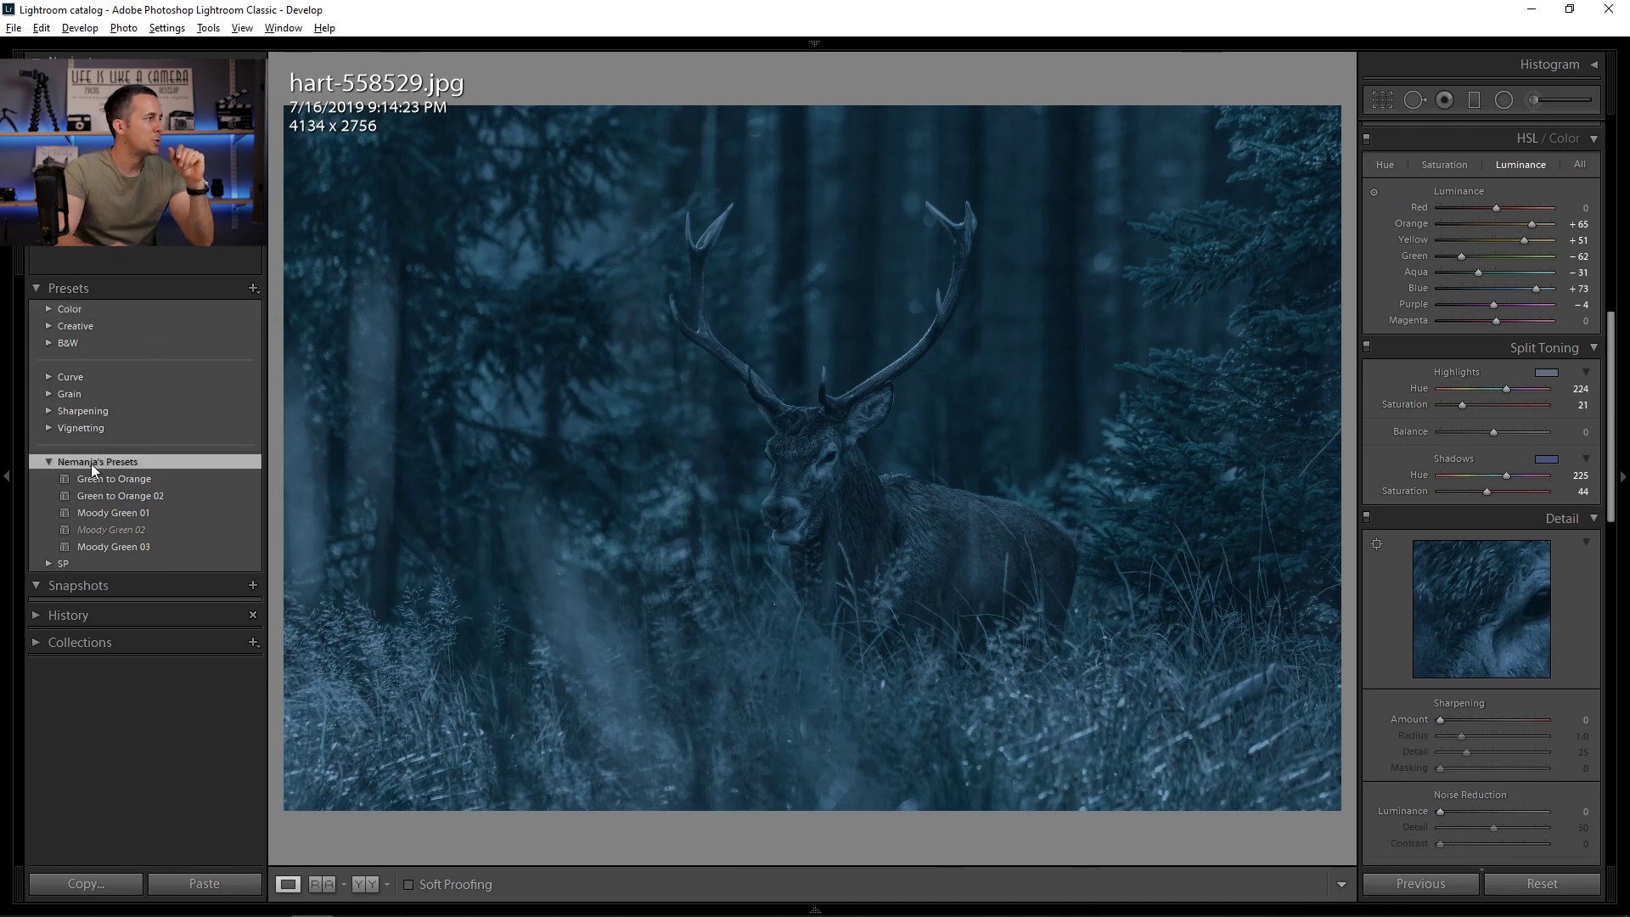
{"action": "left_click", "coordinate": [253, 288]}
{"action": "left_click", "coordinate": [306, 309]}
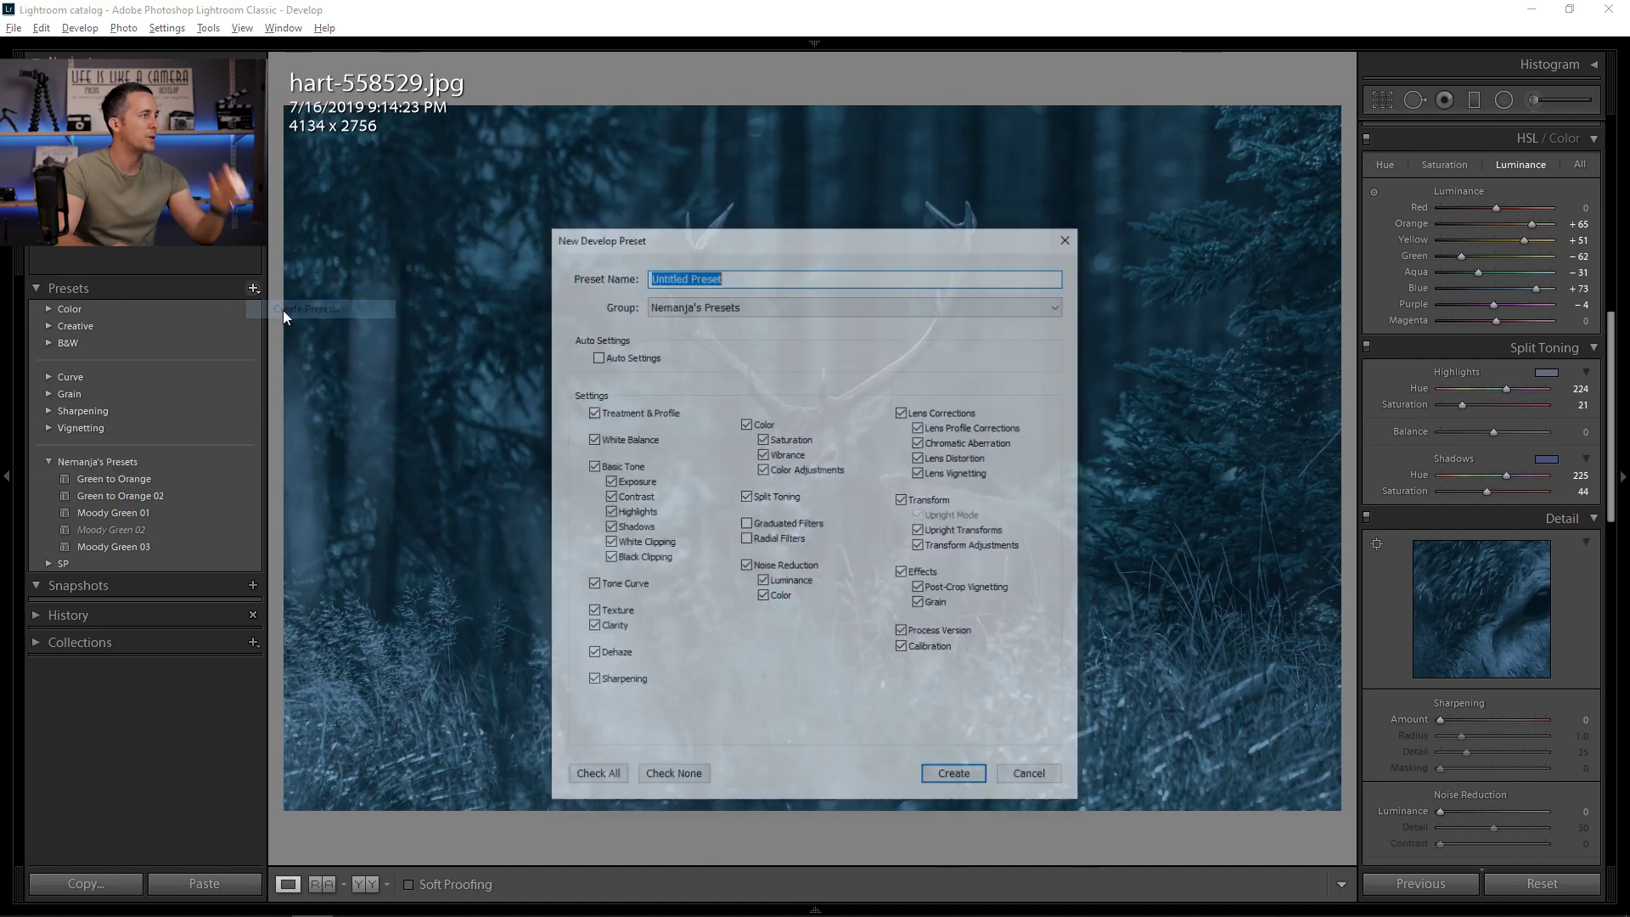
{"action": "type", "text": "D"}
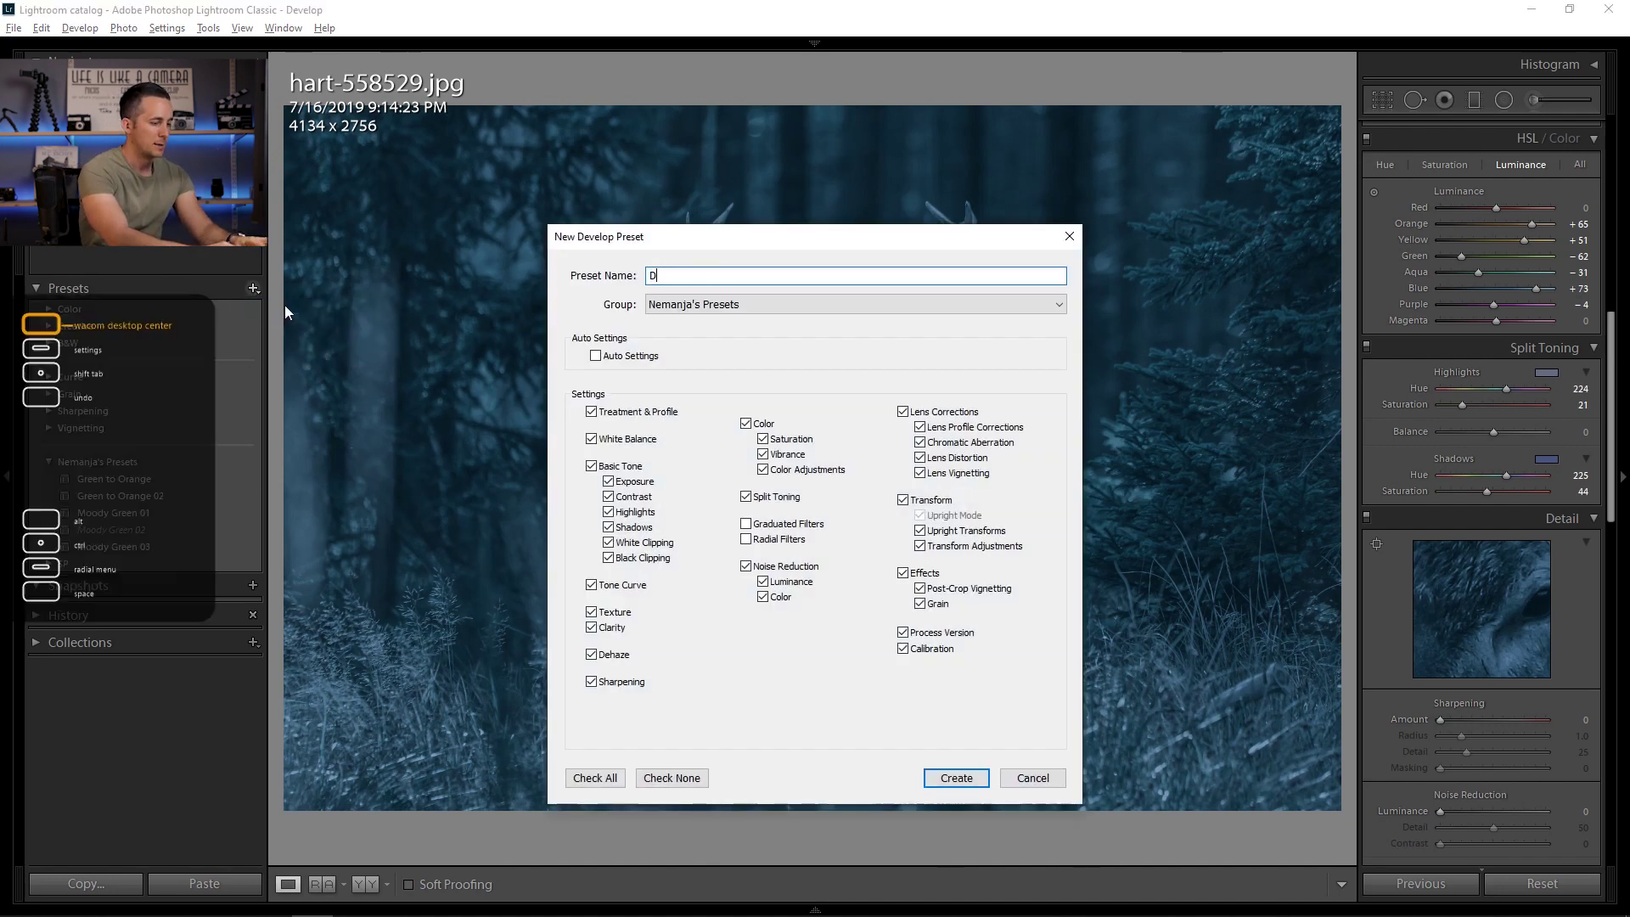
{"action": "type", "text": "ark Mood"}
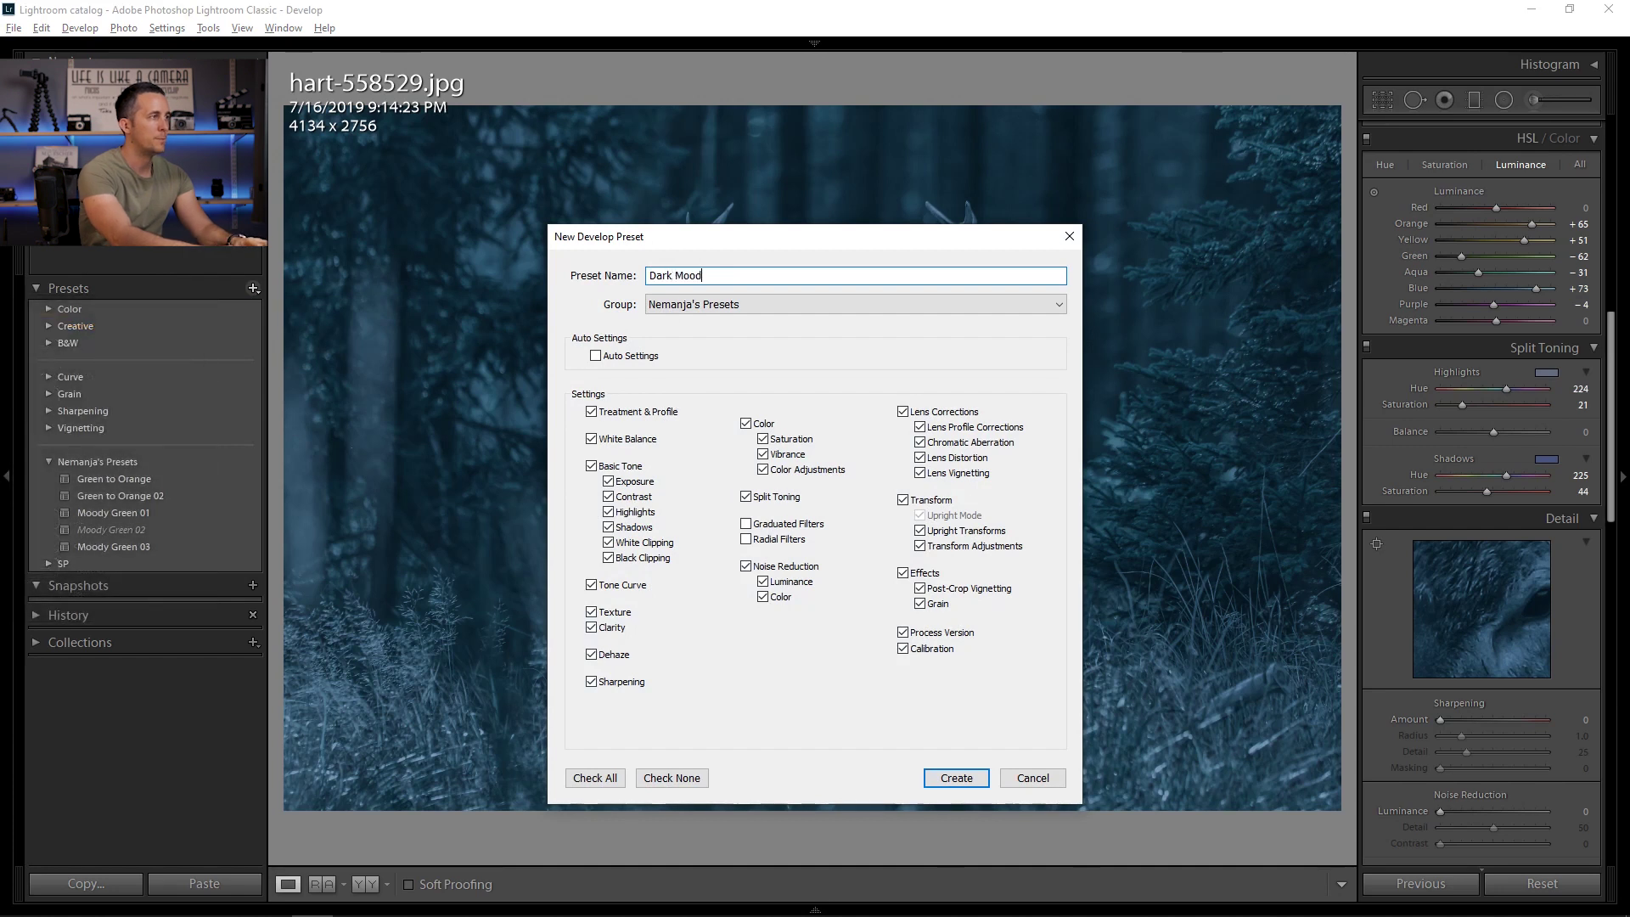
{"action": "type", "text": "y Look"}
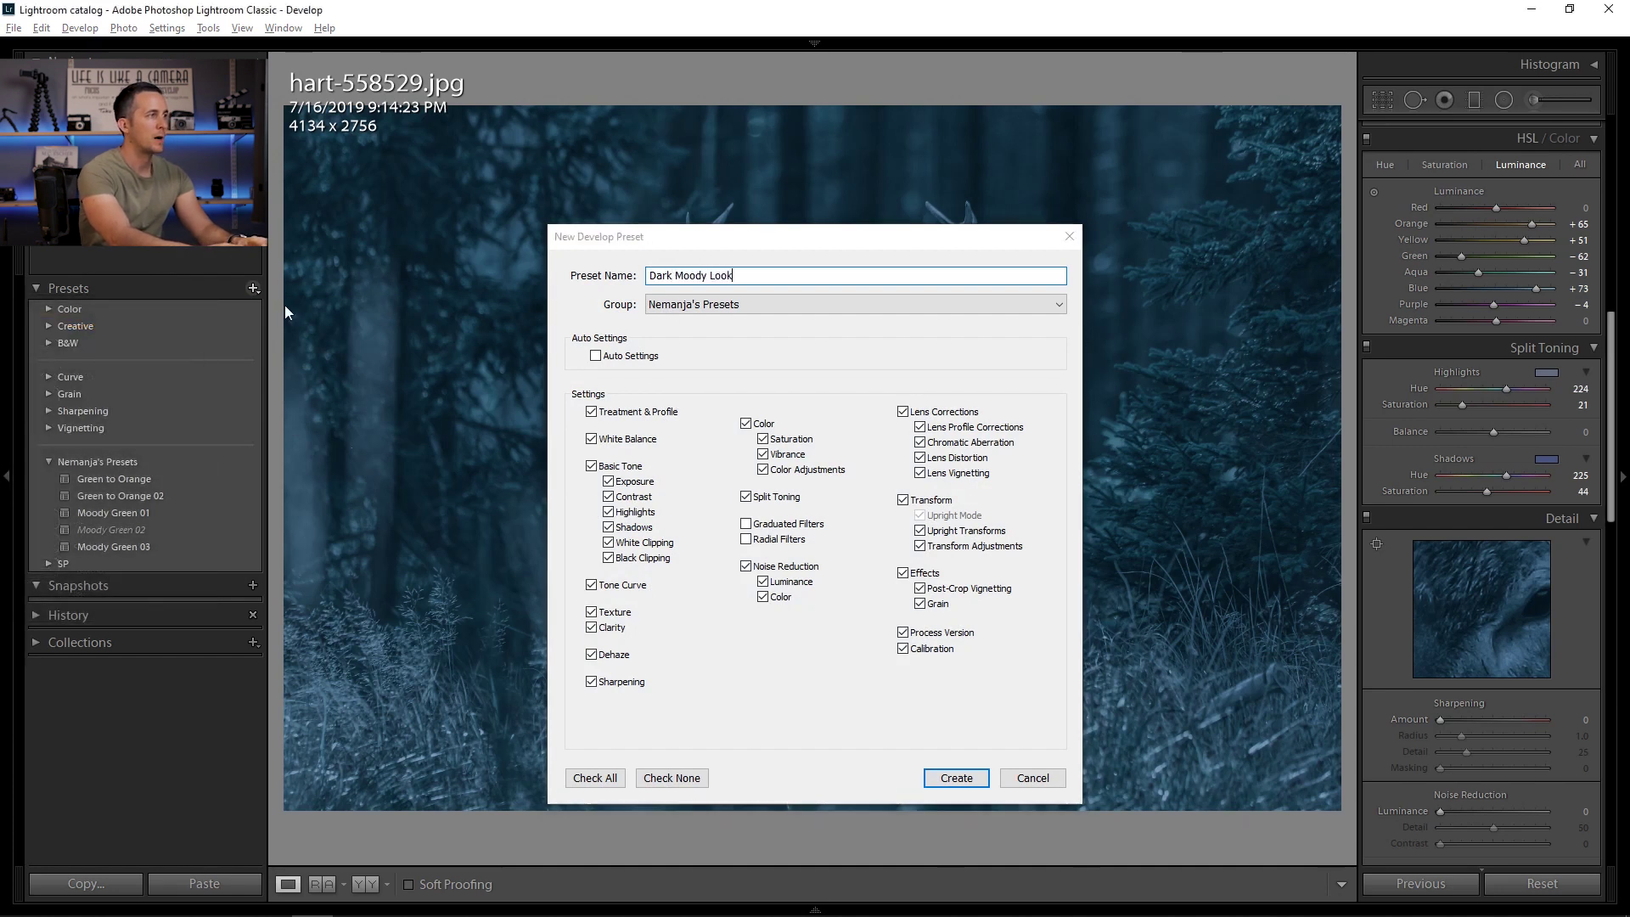
{"action": "key", "text": "Return"}
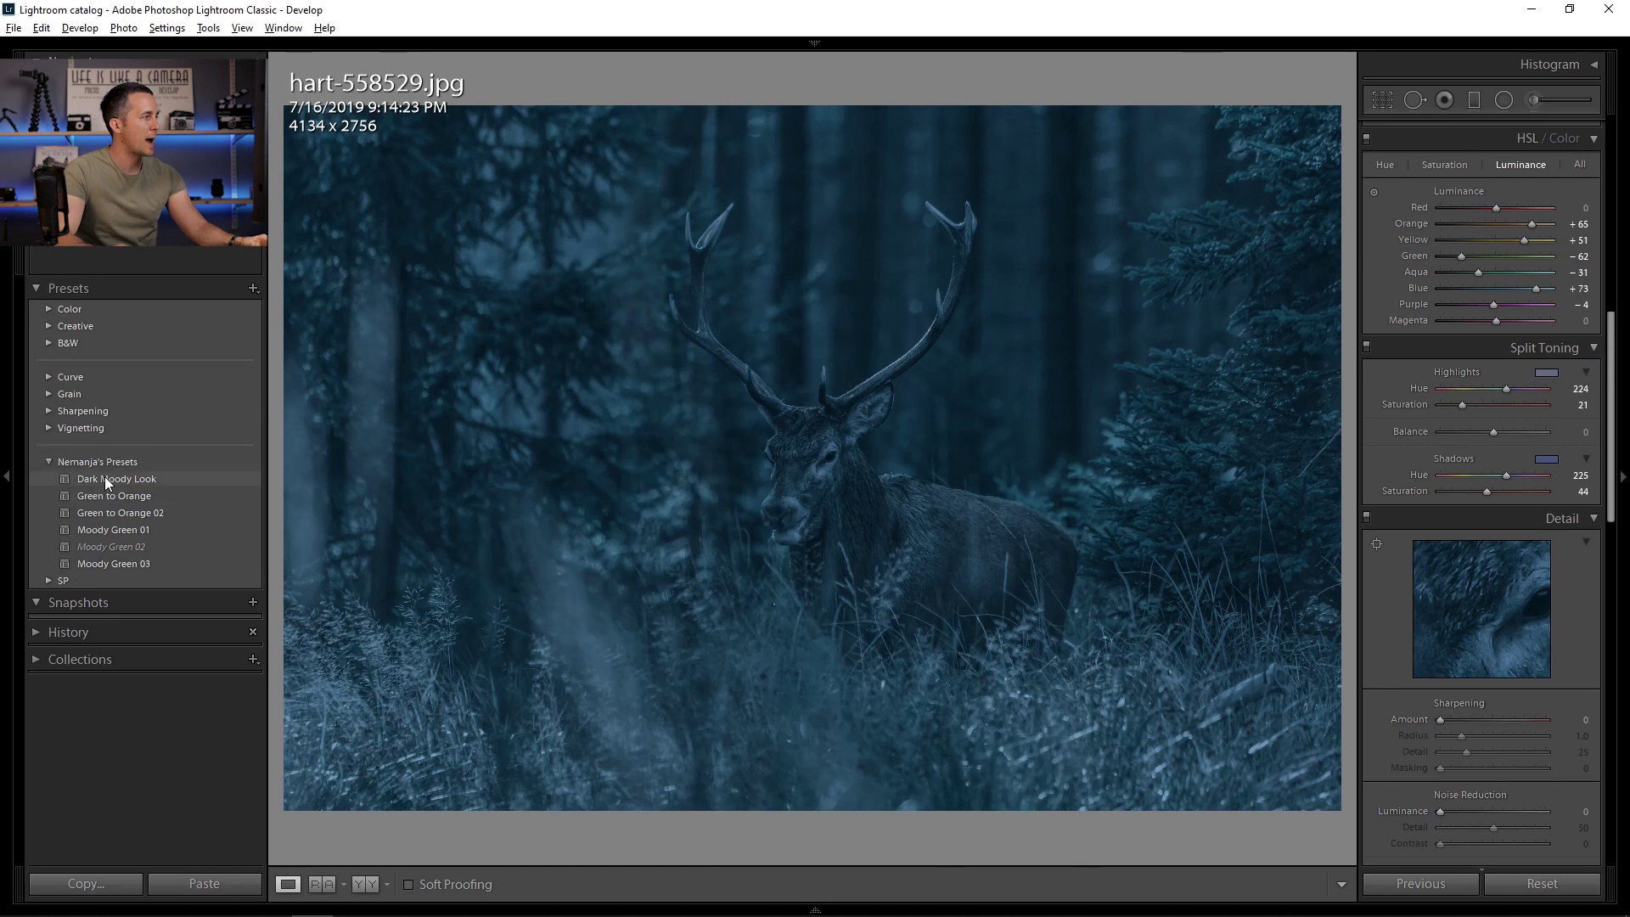
Reset all of the photo's develop adjustments and apply the Dark Moody Look preset to it
{"action": "left_click", "coordinate": [1543, 884]}
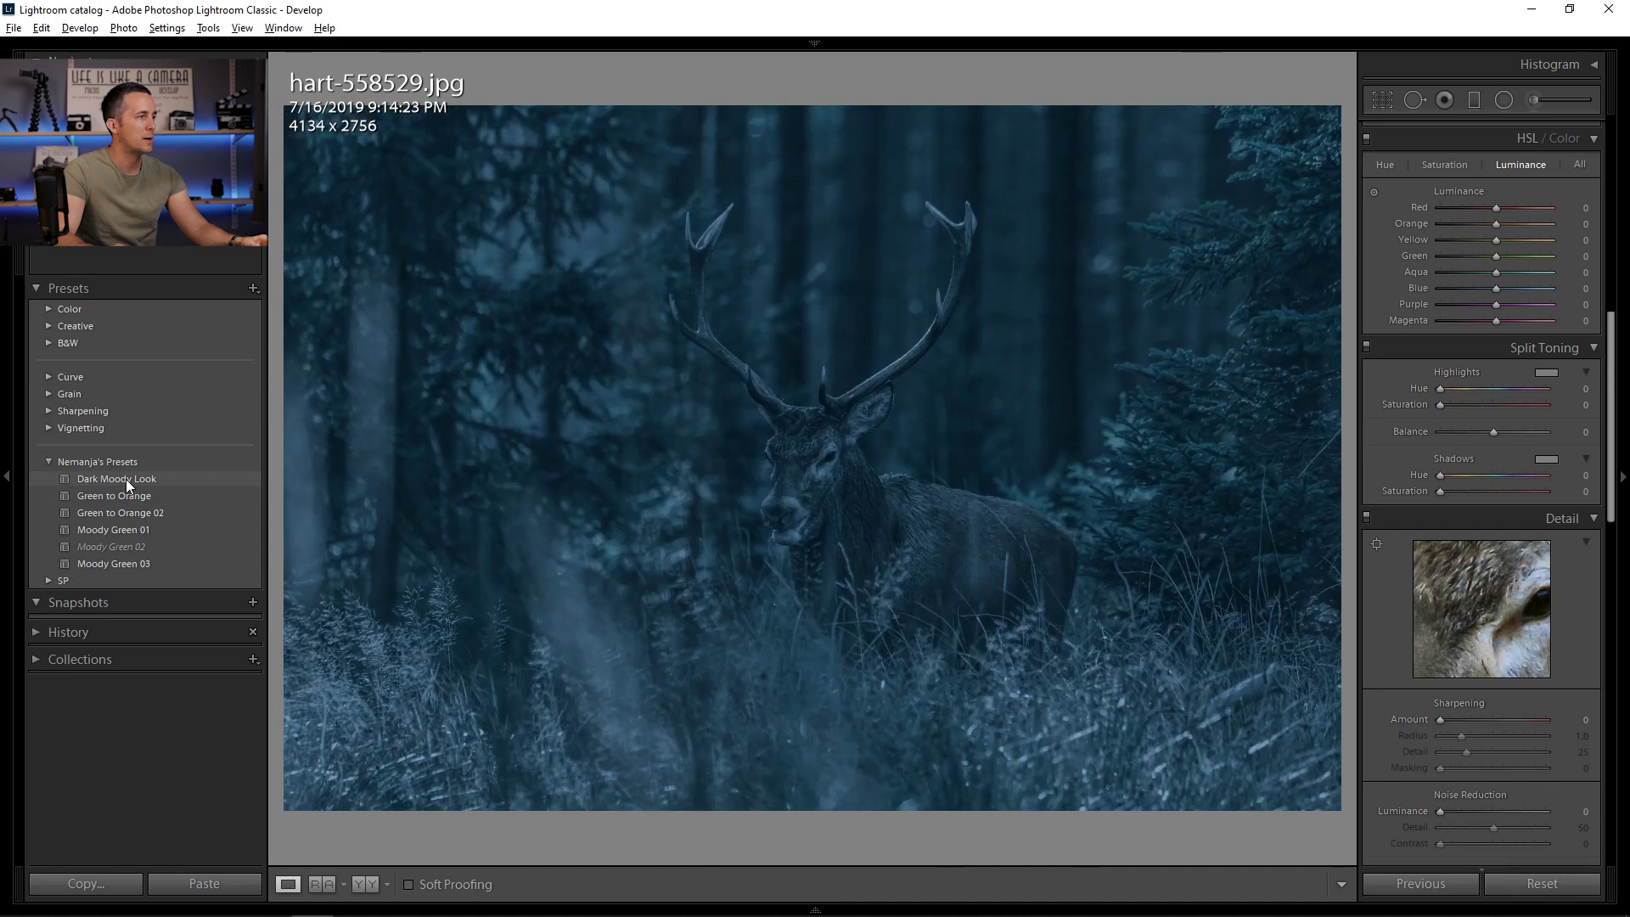
{"action": "left_click", "coordinate": [128, 481]}
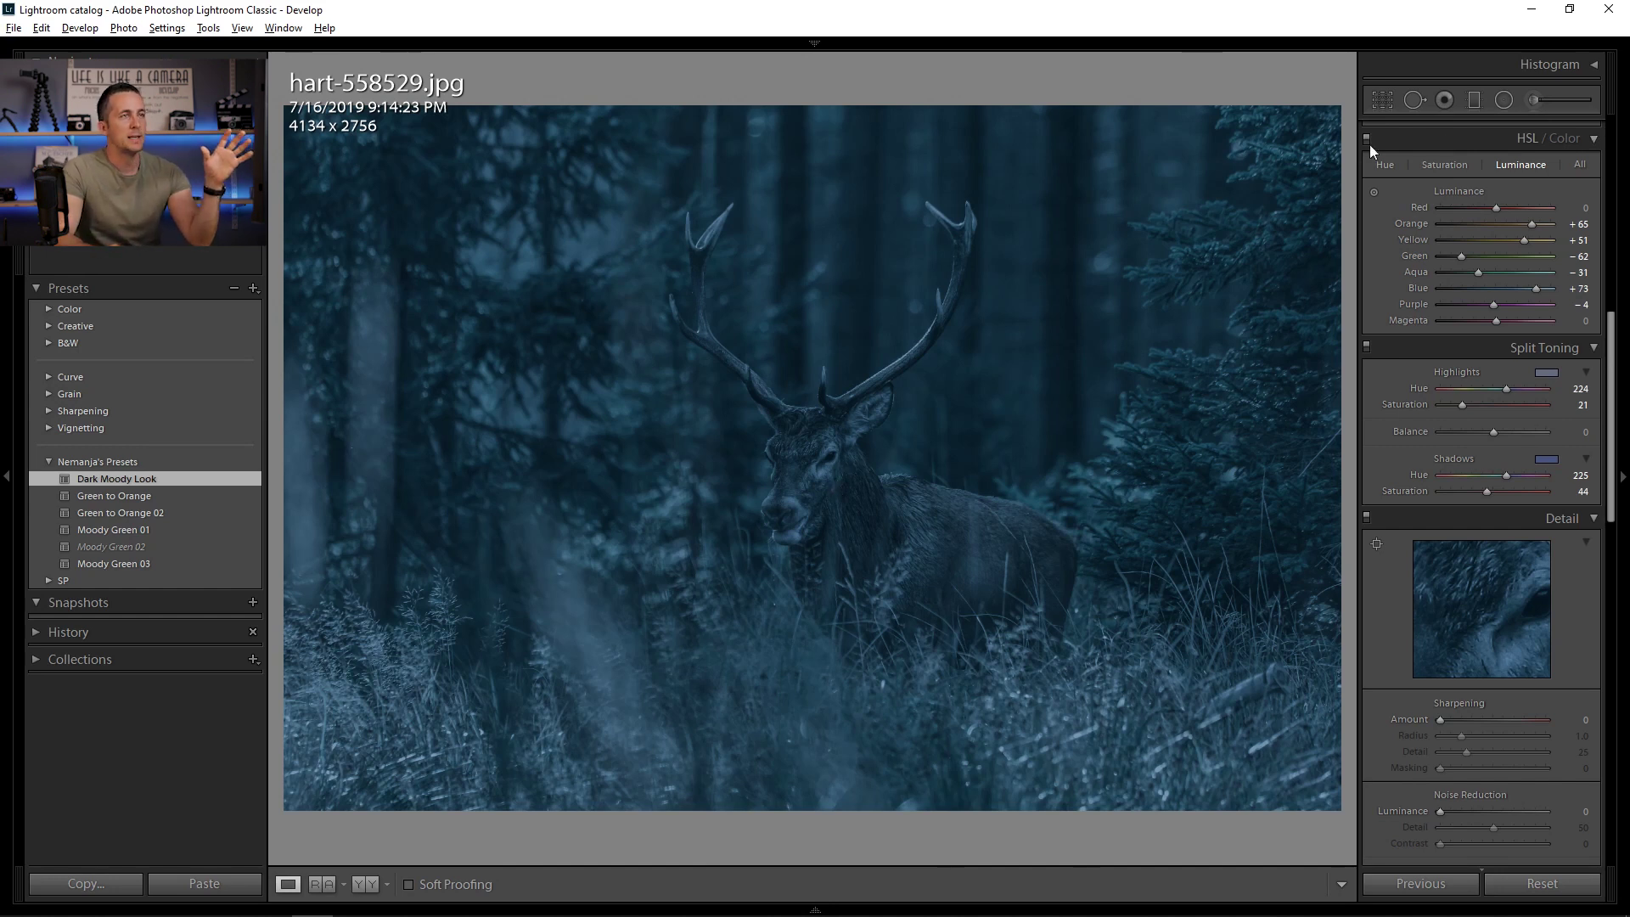
Draw a radial filter over the deer, tilting and fitting its ellipse around the head and body
{"action": "left_click", "coordinate": [1502, 102]}
{"action": "left_click_drag", "start_coordinate": [796, 471], "coordinate": [1093, 686]}
{"action": "left_click_drag", "start_coordinate": [1108, 467], "coordinate": [1096, 550]}
{"action": "left_click_drag", "start_coordinate": [799, 467], "coordinate": [827, 466]}
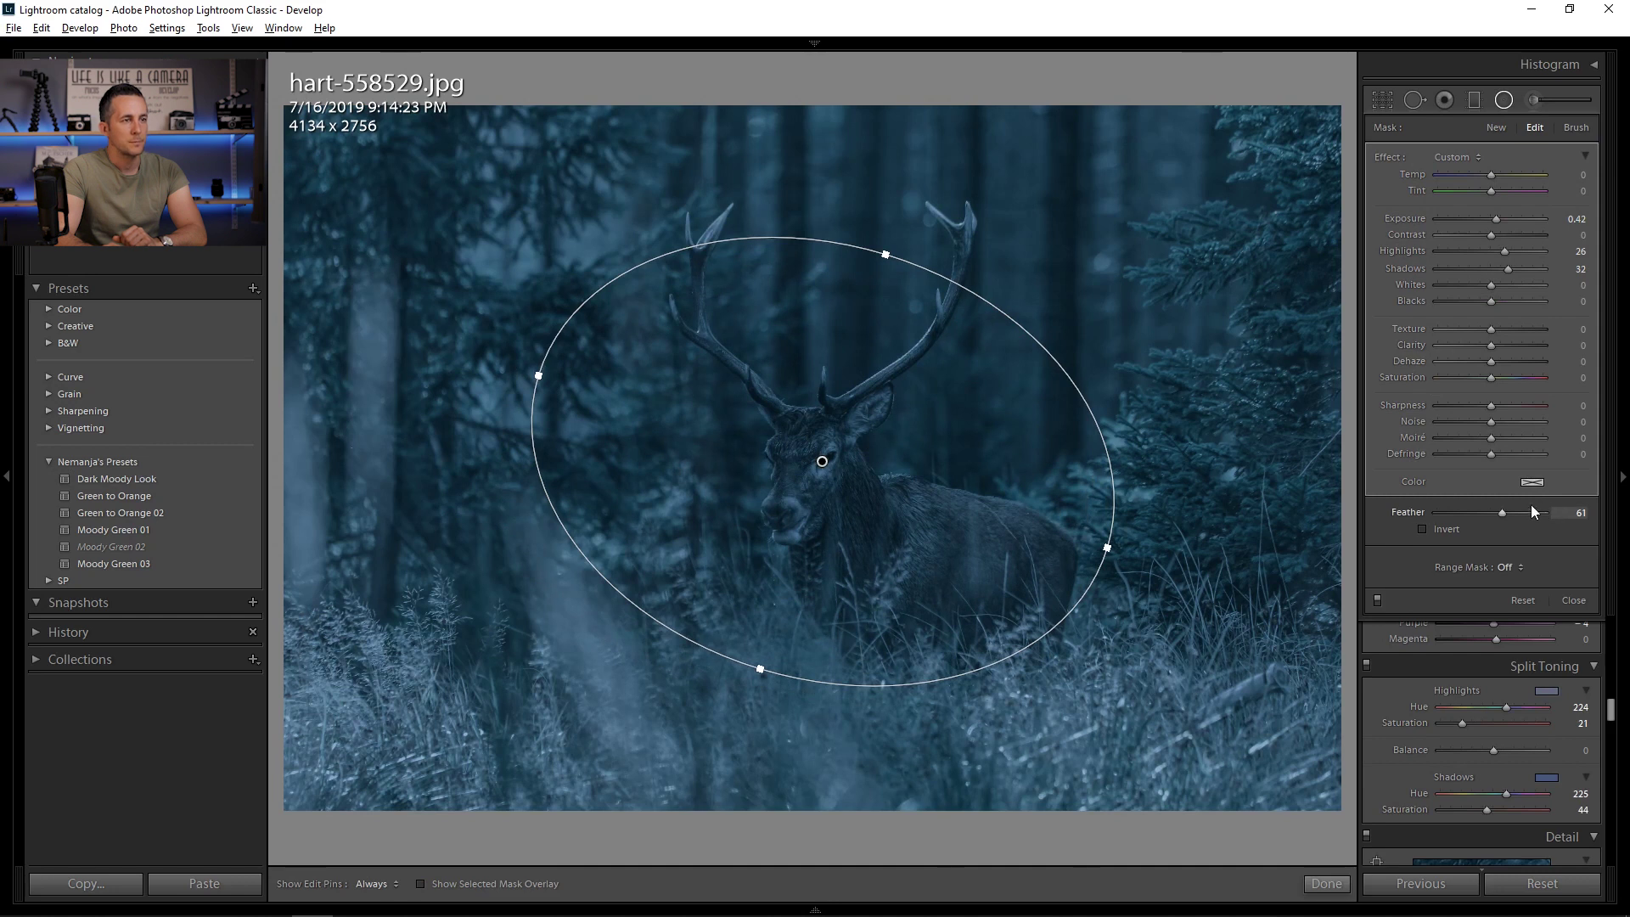
Invert the radial mask and set its Exposure to 0.54, Contrast to 1, Highlights to 0 and Shadows to 20
{"action": "left_click", "coordinate": [1491, 236]}
{"action": "double_click", "coordinate": [1503, 251]}
{"action": "double_click", "coordinate": [1506, 268]}
{"action": "left_click_drag", "start_coordinate": [1494, 217], "coordinate": [1501, 219]}
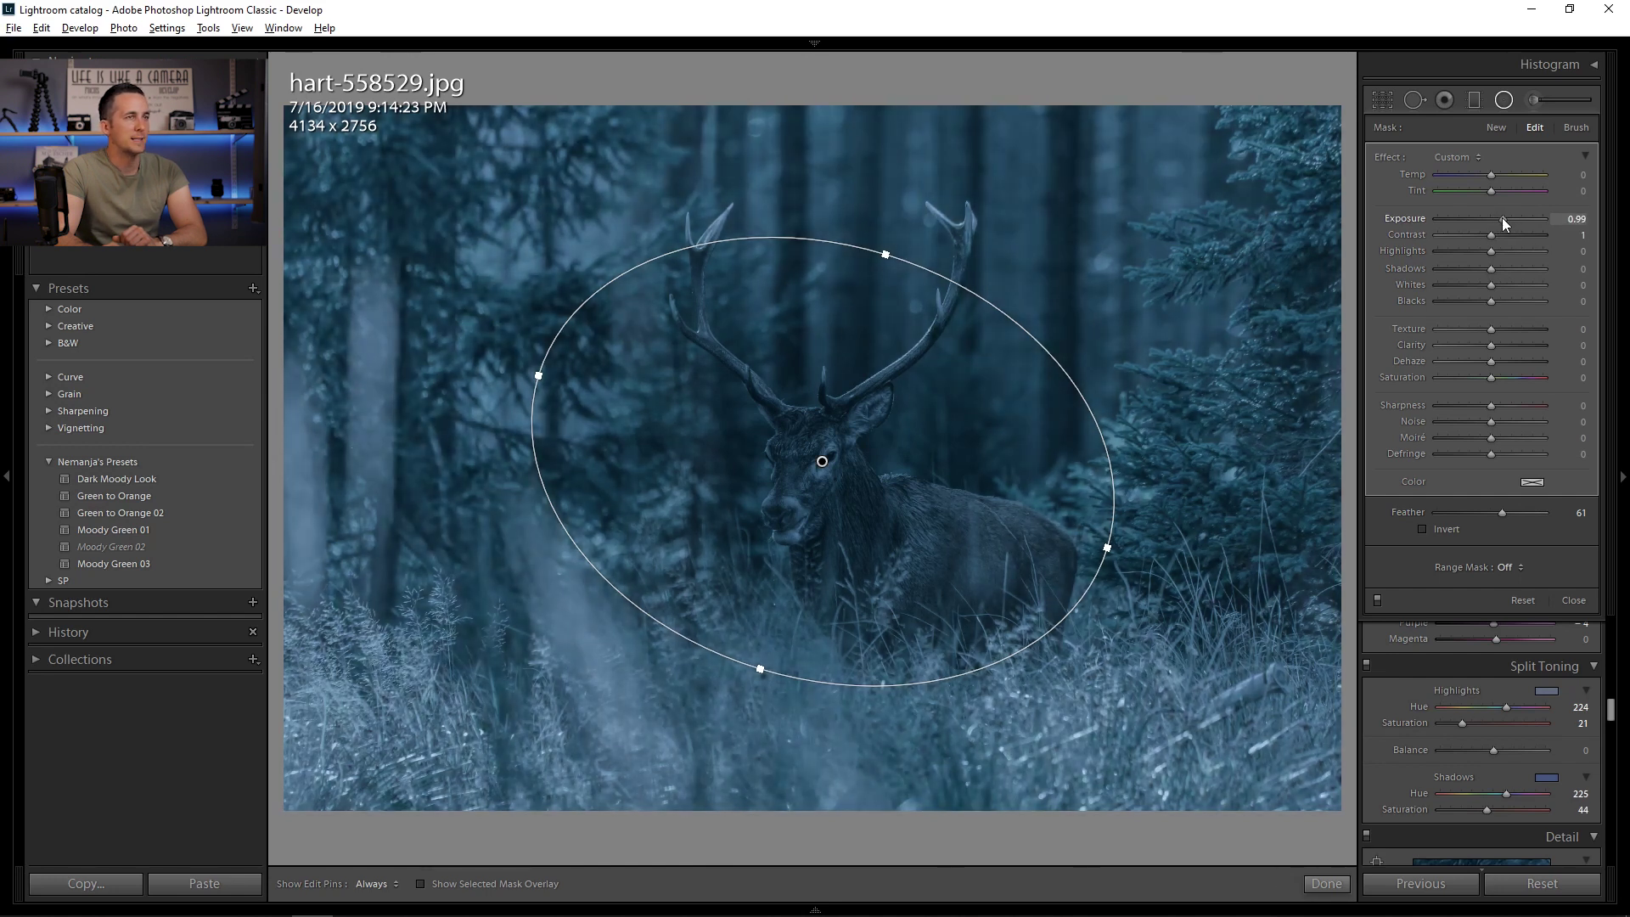
{"action": "left_click", "coordinate": [1432, 528]}
{"action": "left_click_drag", "start_coordinate": [1505, 216], "coordinate": [1501, 218]}
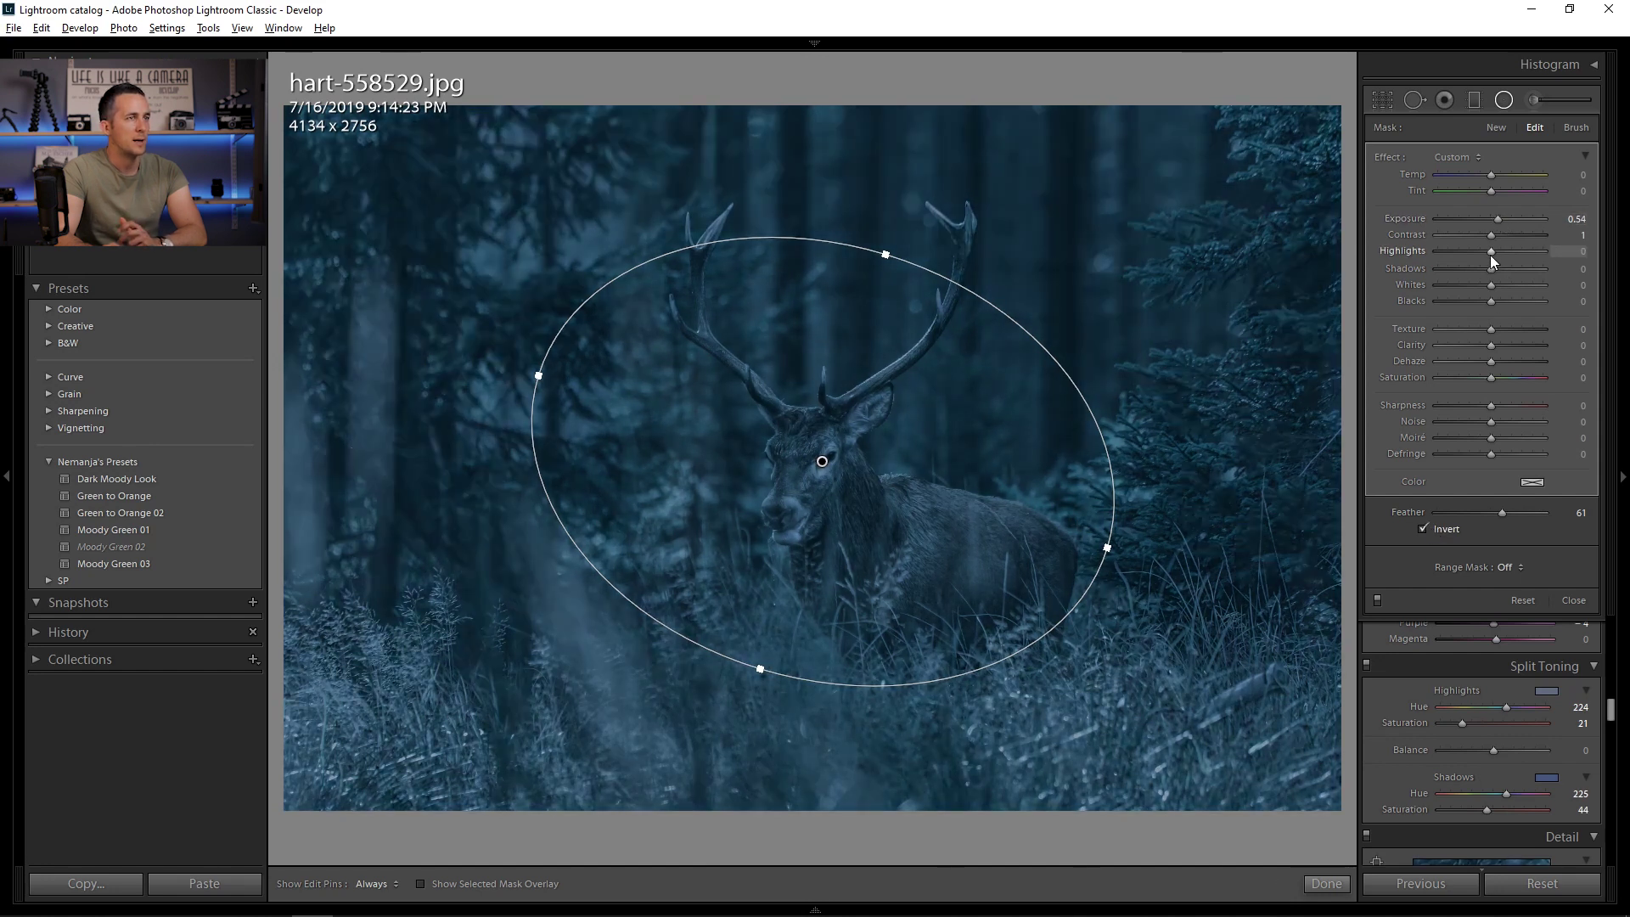
{"action": "left_click_drag", "start_coordinate": [1501, 267], "coordinate": [1514, 266]}
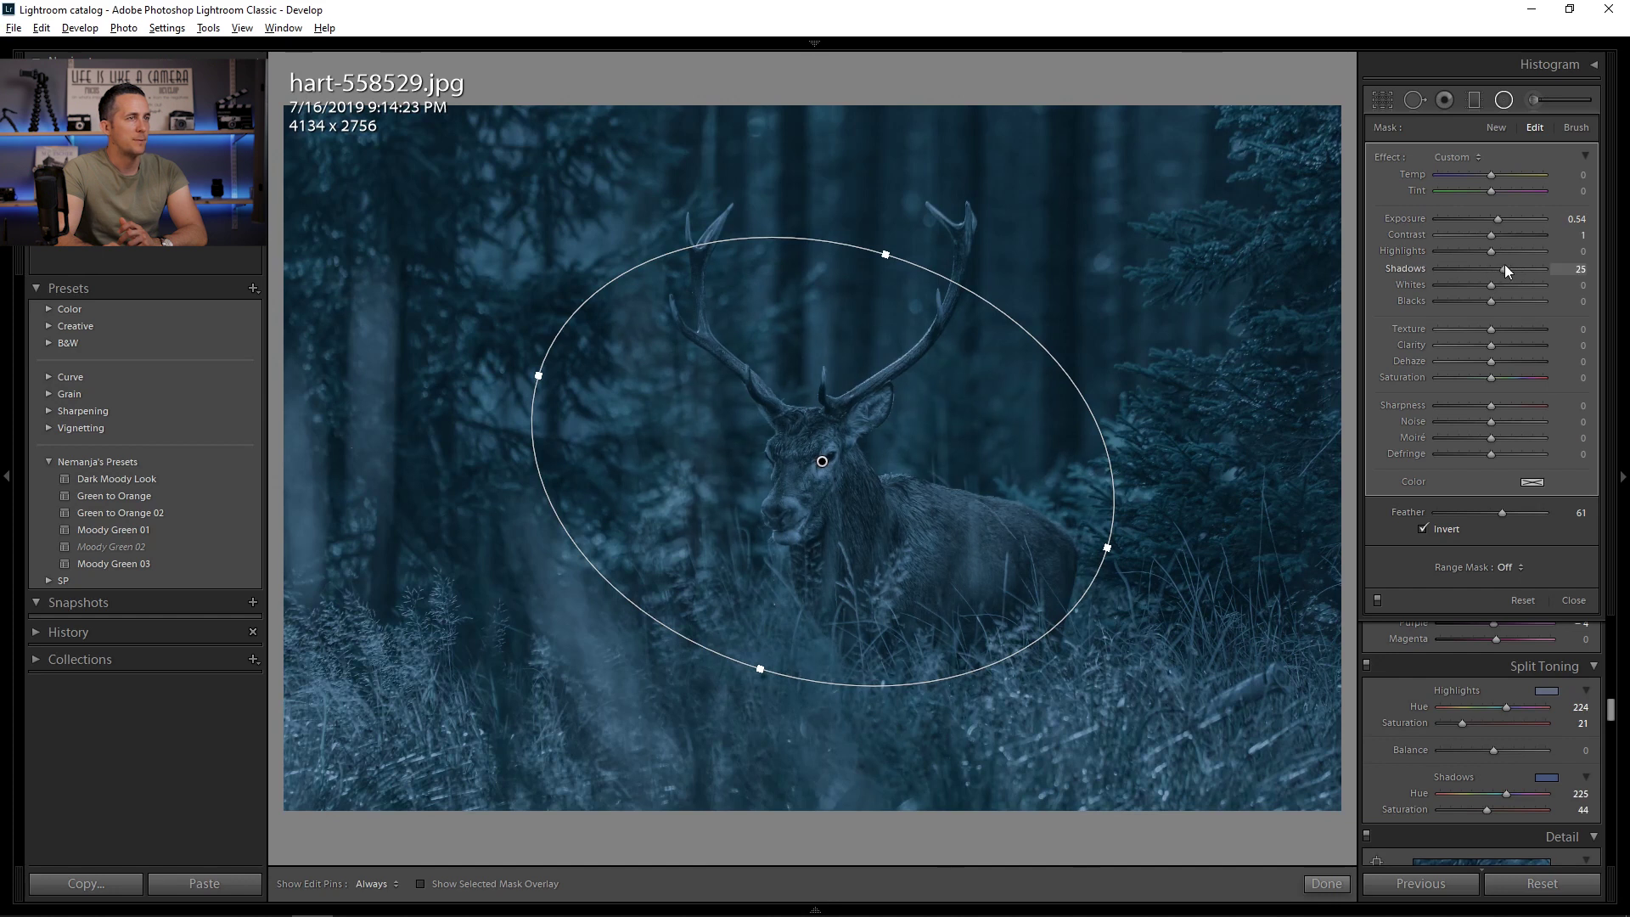
{"action": "left_click", "coordinate": [1500, 218]}
Set the radial filter's Feather to 100 and enlarge its ellipse to take in more of the antlers and surroundings
{"action": "left_click_drag", "start_coordinate": [1552, 502], "coordinate": [1377, 541]}
{"action": "left_click_drag", "start_coordinate": [1544, 515], "coordinate": [1556, 514]}
{"action": "left_click_drag", "start_coordinate": [1108, 548], "coordinate": [1139, 556]}
{"action": "left_click_drag", "start_coordinate": [890, 255], "coordinate": [909, 222]}
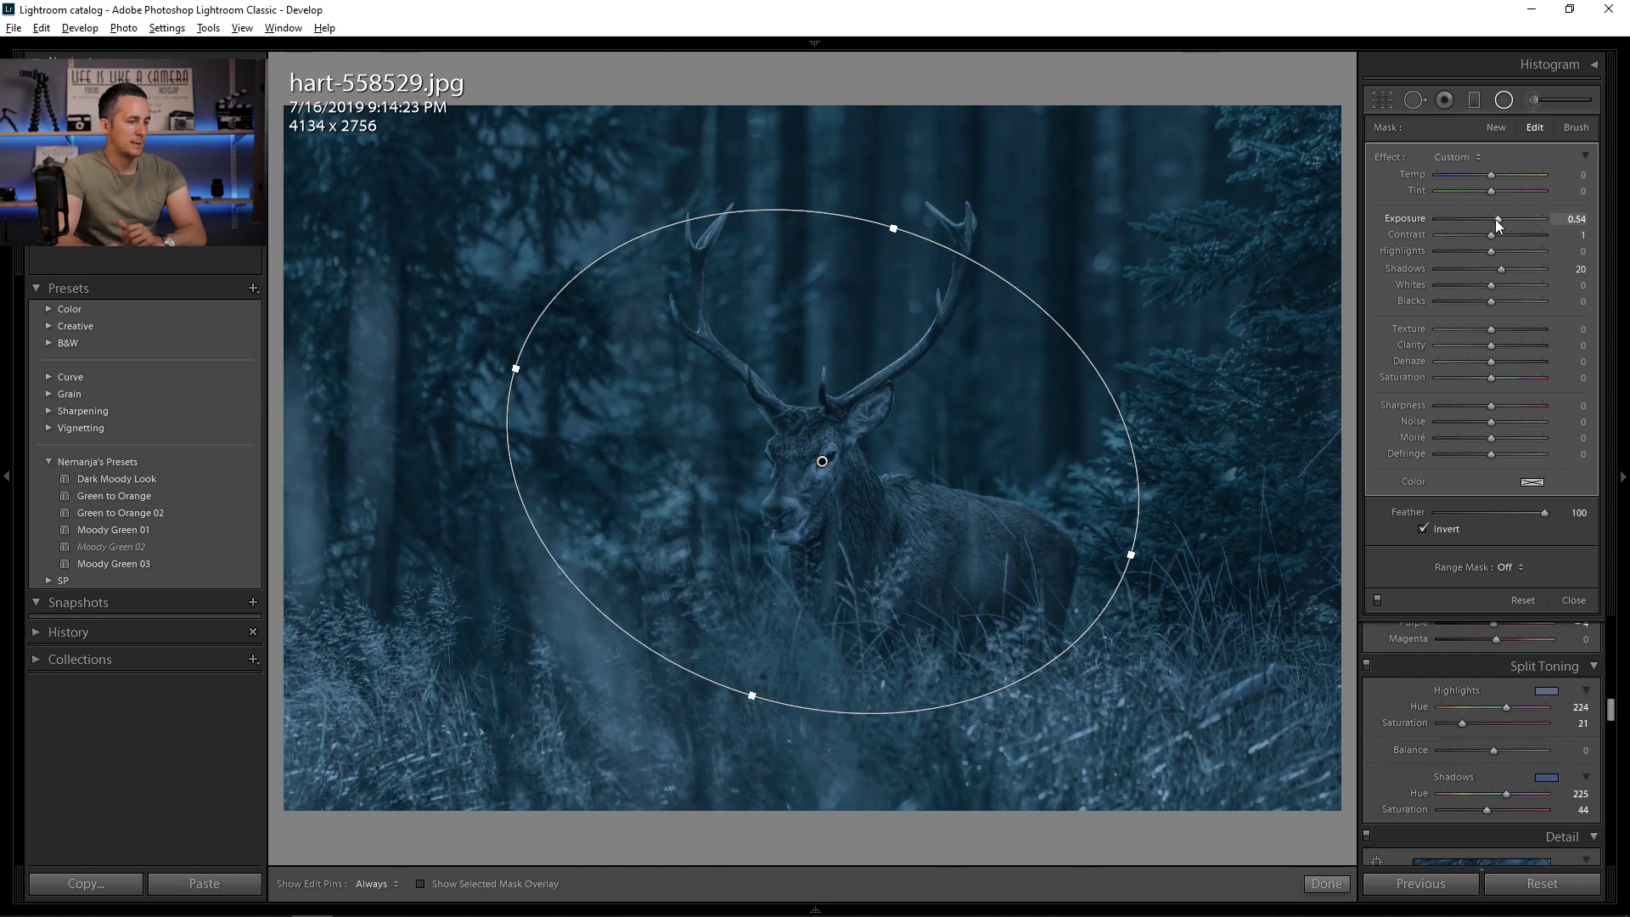
Compare the photo with and without the radial filter effect
{"action": "left_click", "coordinate": [1375, 599]}
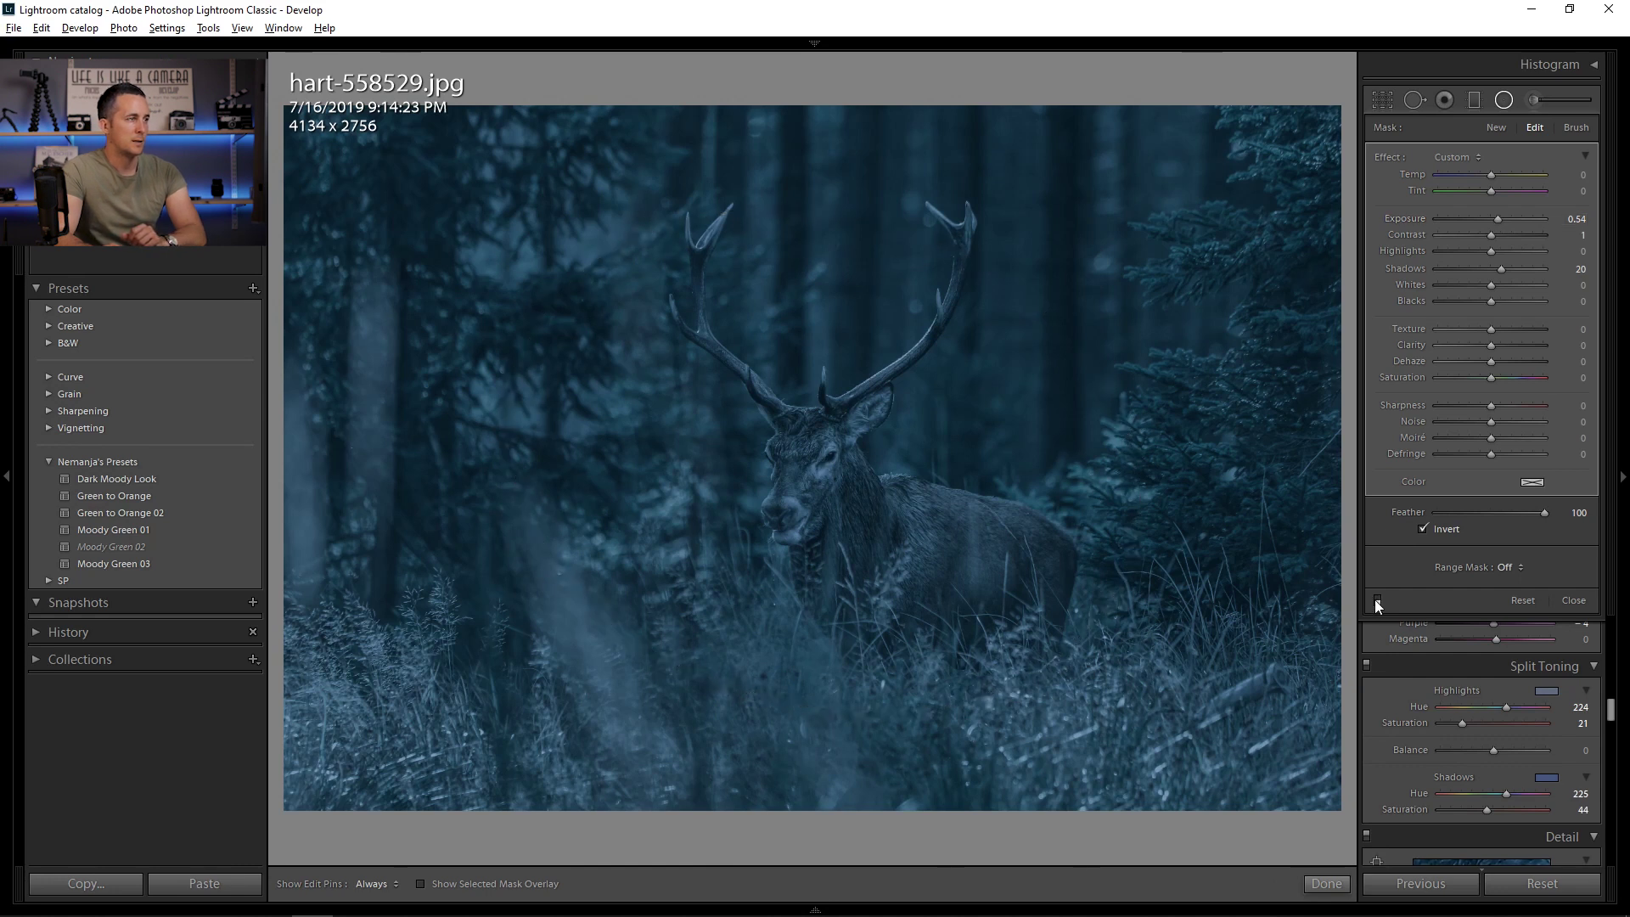
{"action": "left_click", "coordinate": [1374, 600]}
{"action": "left_click", "coordinate": [1374, 600]}
{"action": "left_click", "coordinate": [1376, 600]}
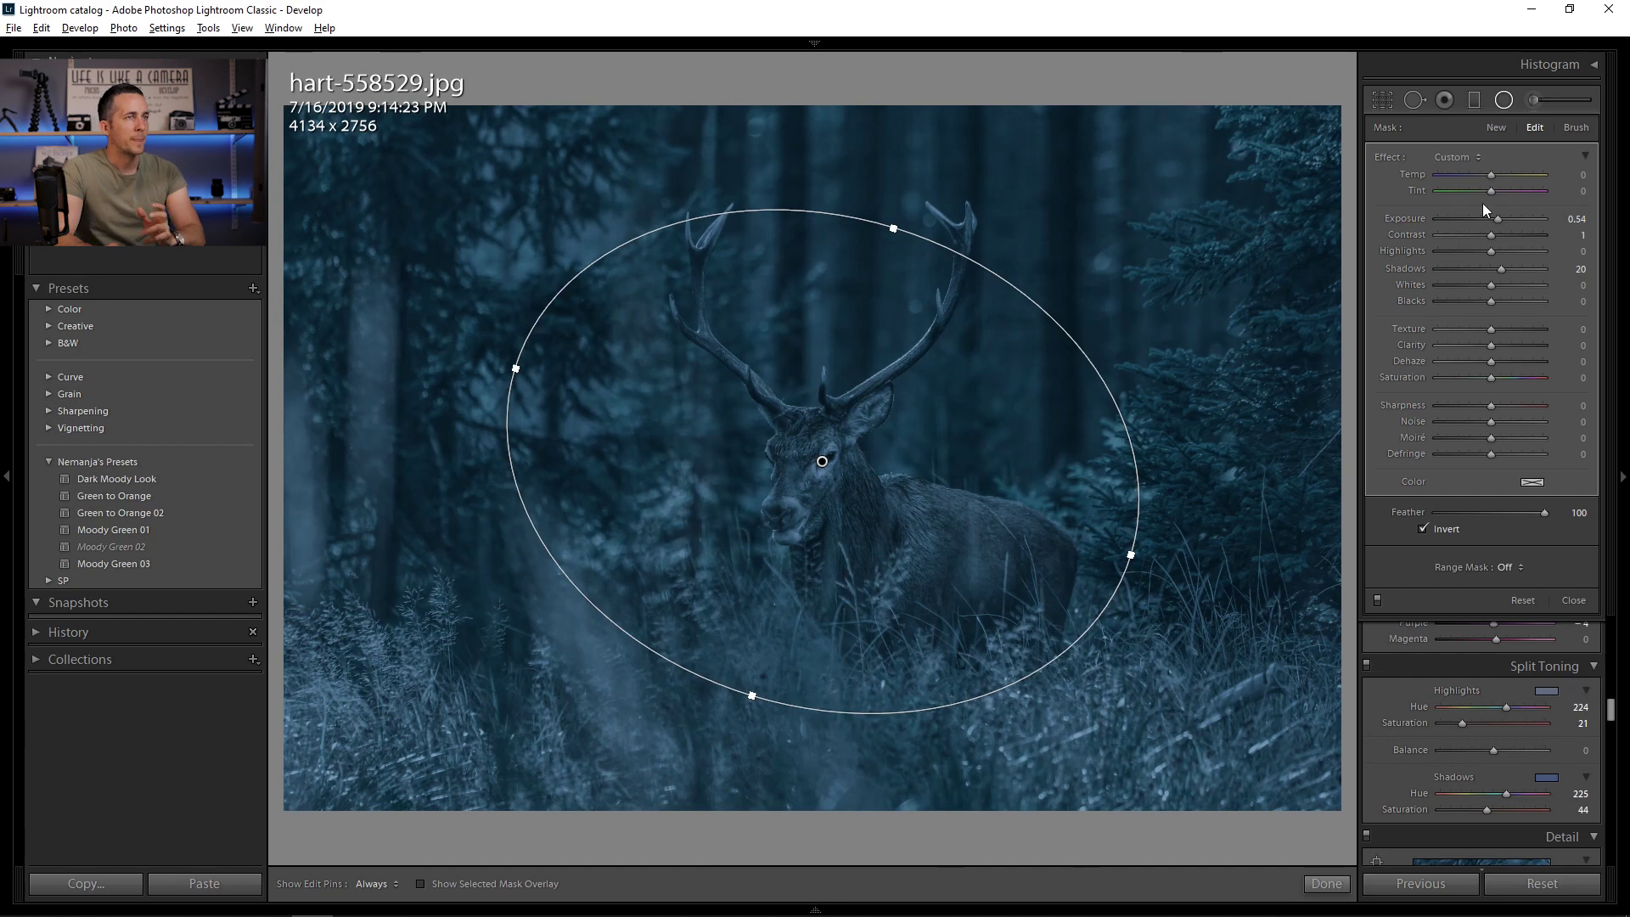
Start a new adjustment brush with Exposure 0.54, Contrast 0, Highlights 25 and Shadows 23
{"action": "left_click", "coordinate": [1535, 102]}
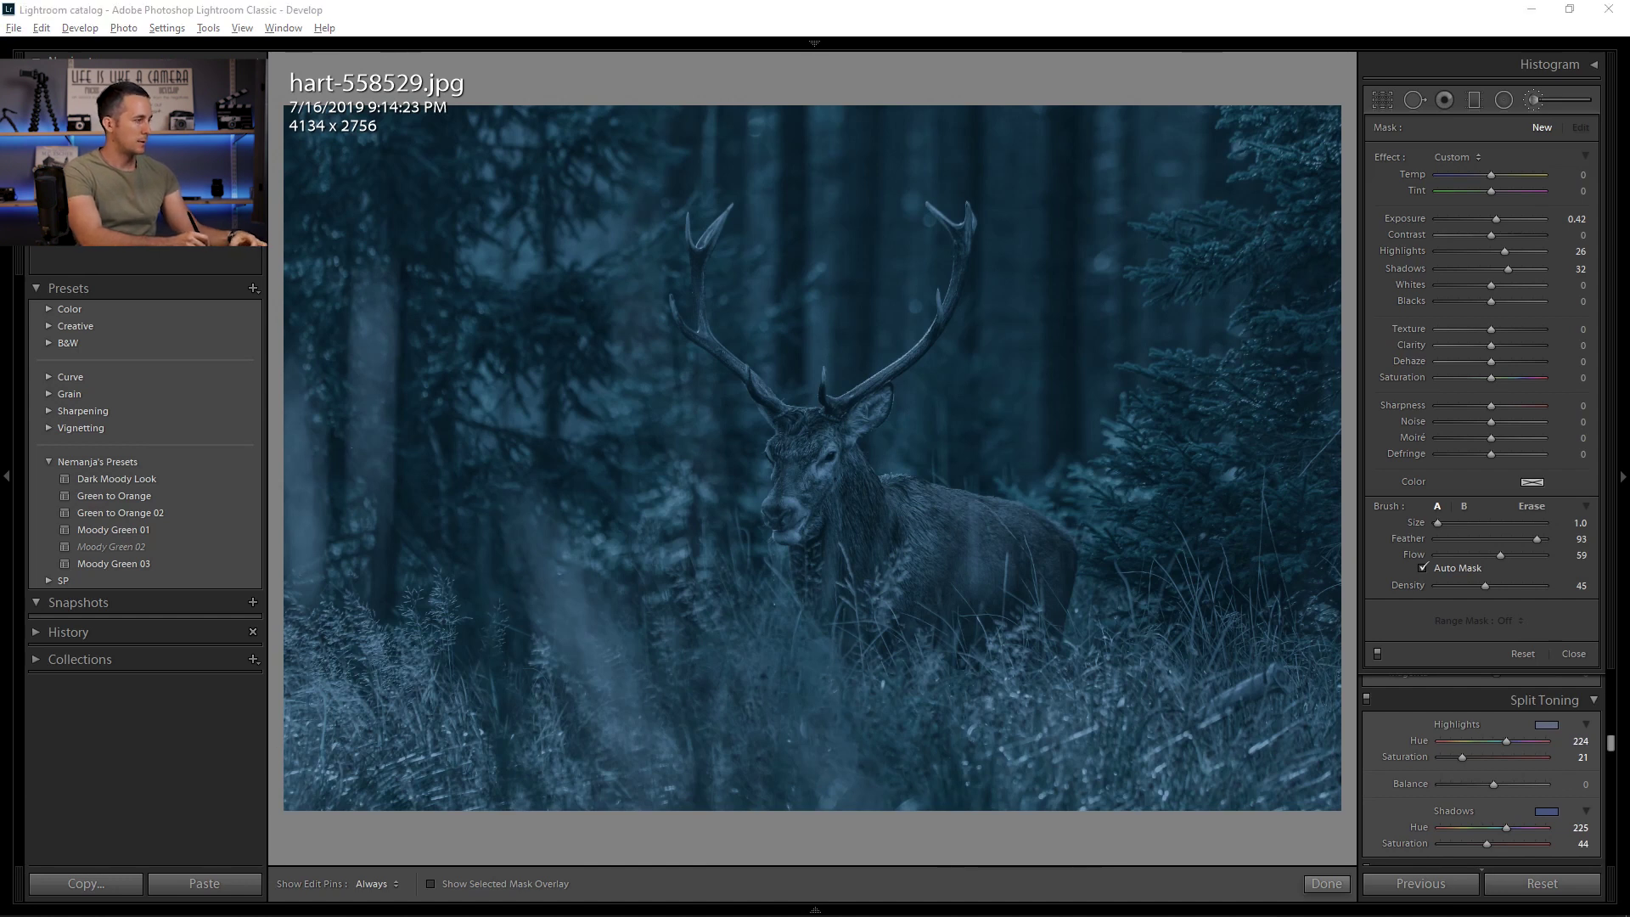
{"action": "left_click", "coordinate": [1529, 103]}
{"action": "left_click", "coordinate": [1533, 104]}
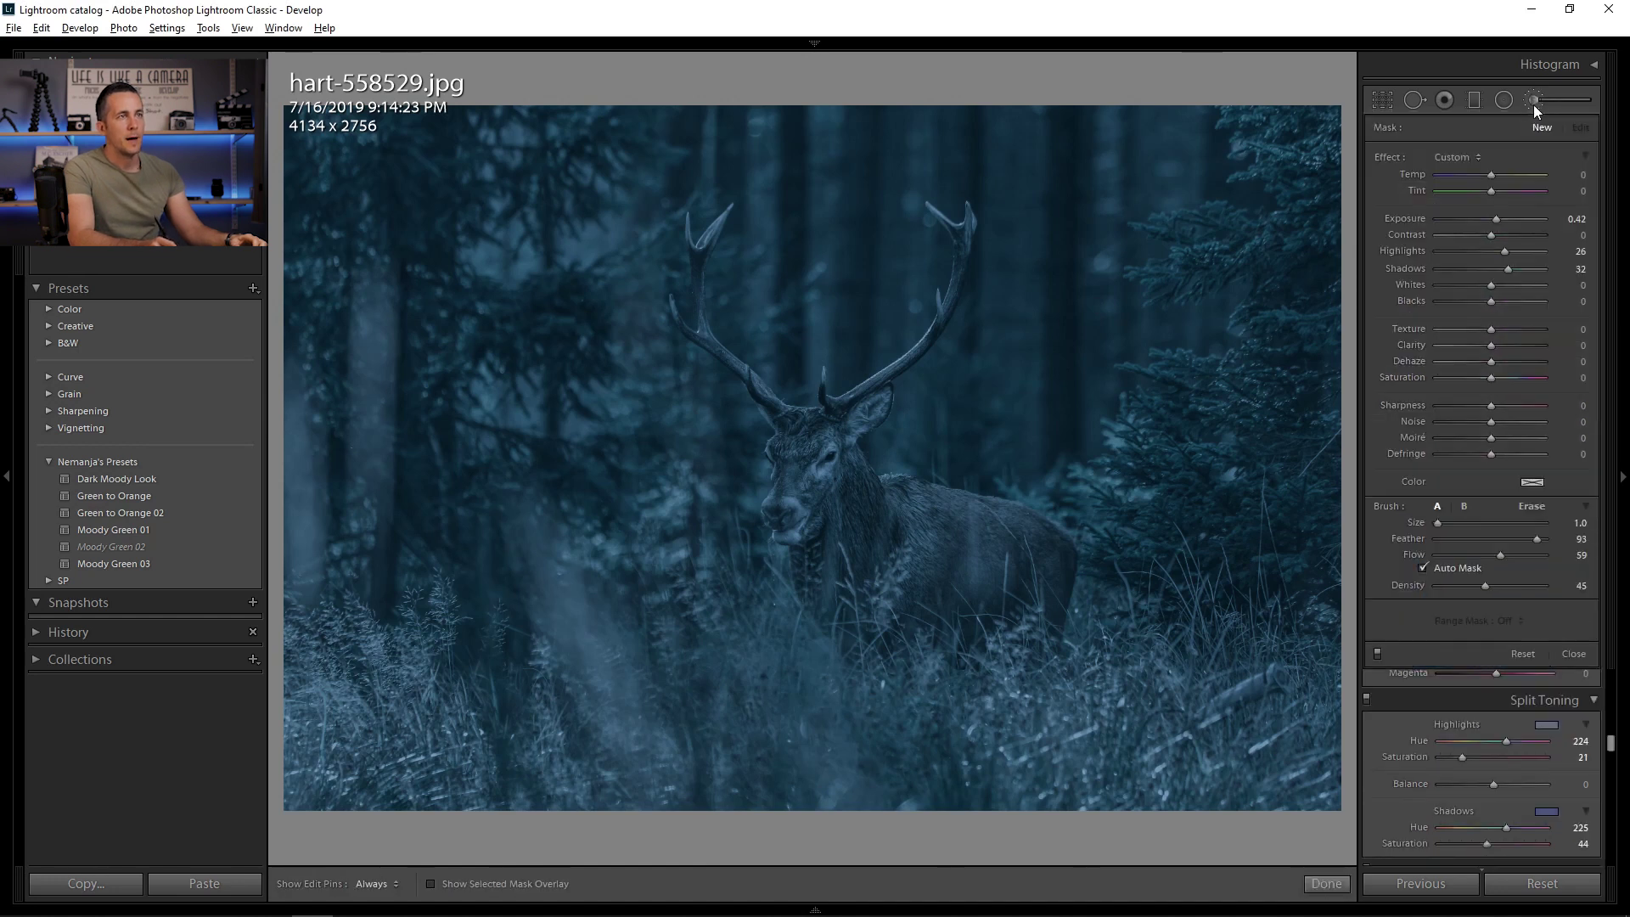
{"action": "double_click", "coordinate": [1502, 248]}
{"action": "double_click", "coordinate": [1508, 264]}
{"action": "mouse_move", "coordinate": [1498, 236]}
{"action": "left_mouse_down"}
{"action": "mouse_move", "coordinate": [1495, 217]}
{"action": "mouse_move", "coordinate": [1502, 267]}
{"action": "mouse_move", "coordinate": [1505, 250]}
{"action": "left_mouse_up"}
{"action": "double_click", "coordinate": [1491, 233]}
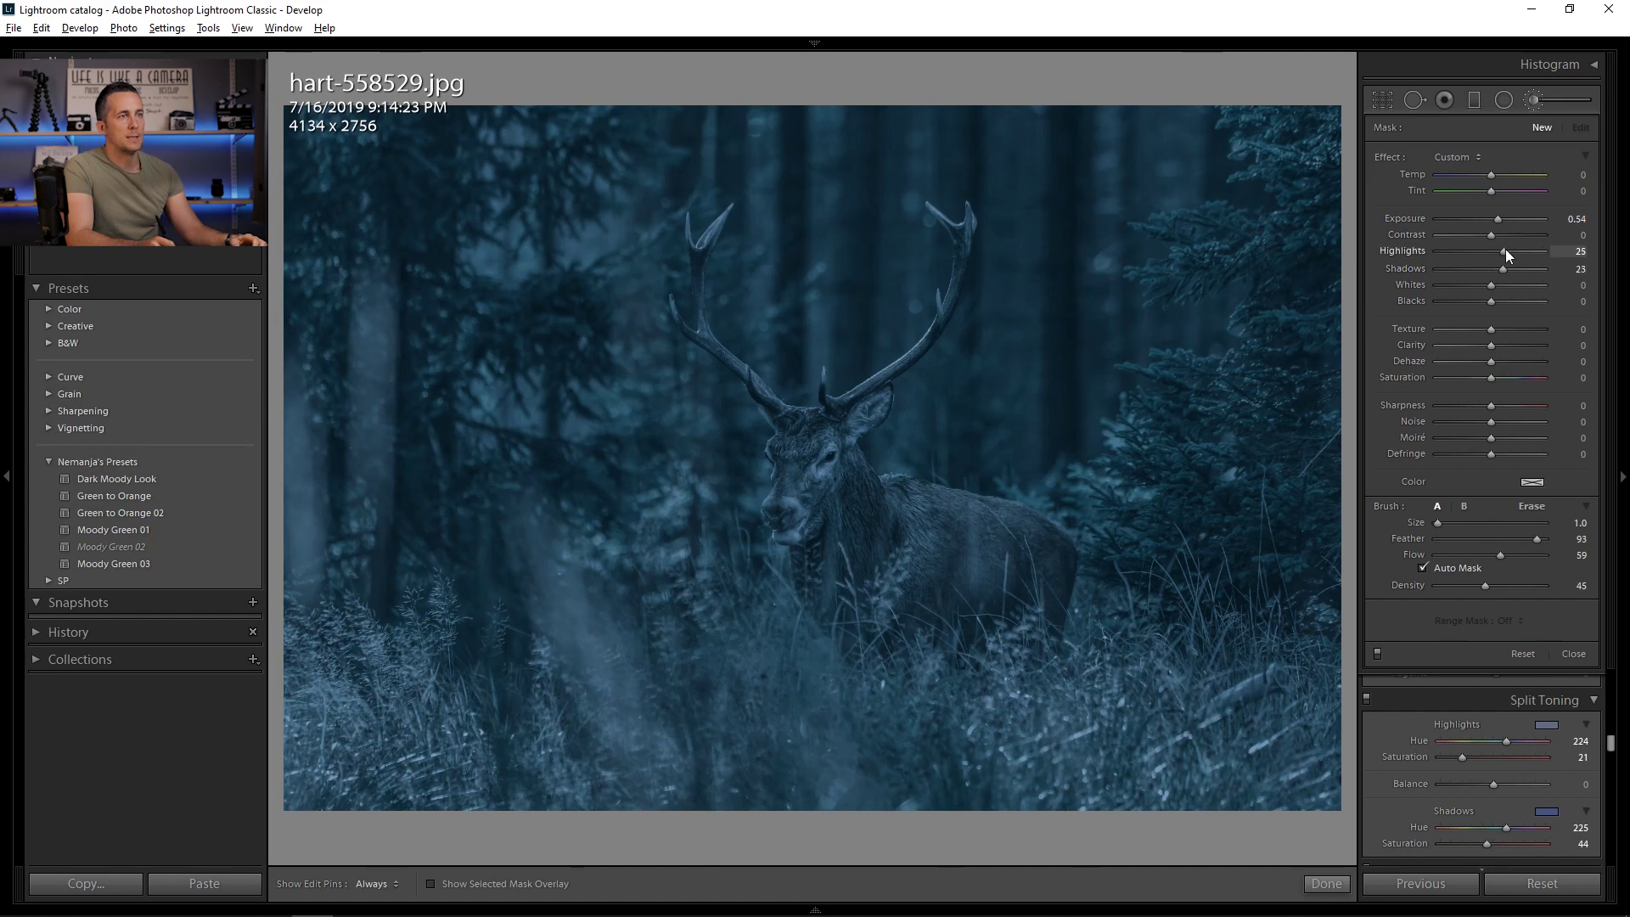
Set up the brush for the deer's head with Size 7.0, Feather 82, Flow 56 and Density 49
{"action": "key", "text": "space"}
{"action": "left_click", "coordinate": [831, 461]}
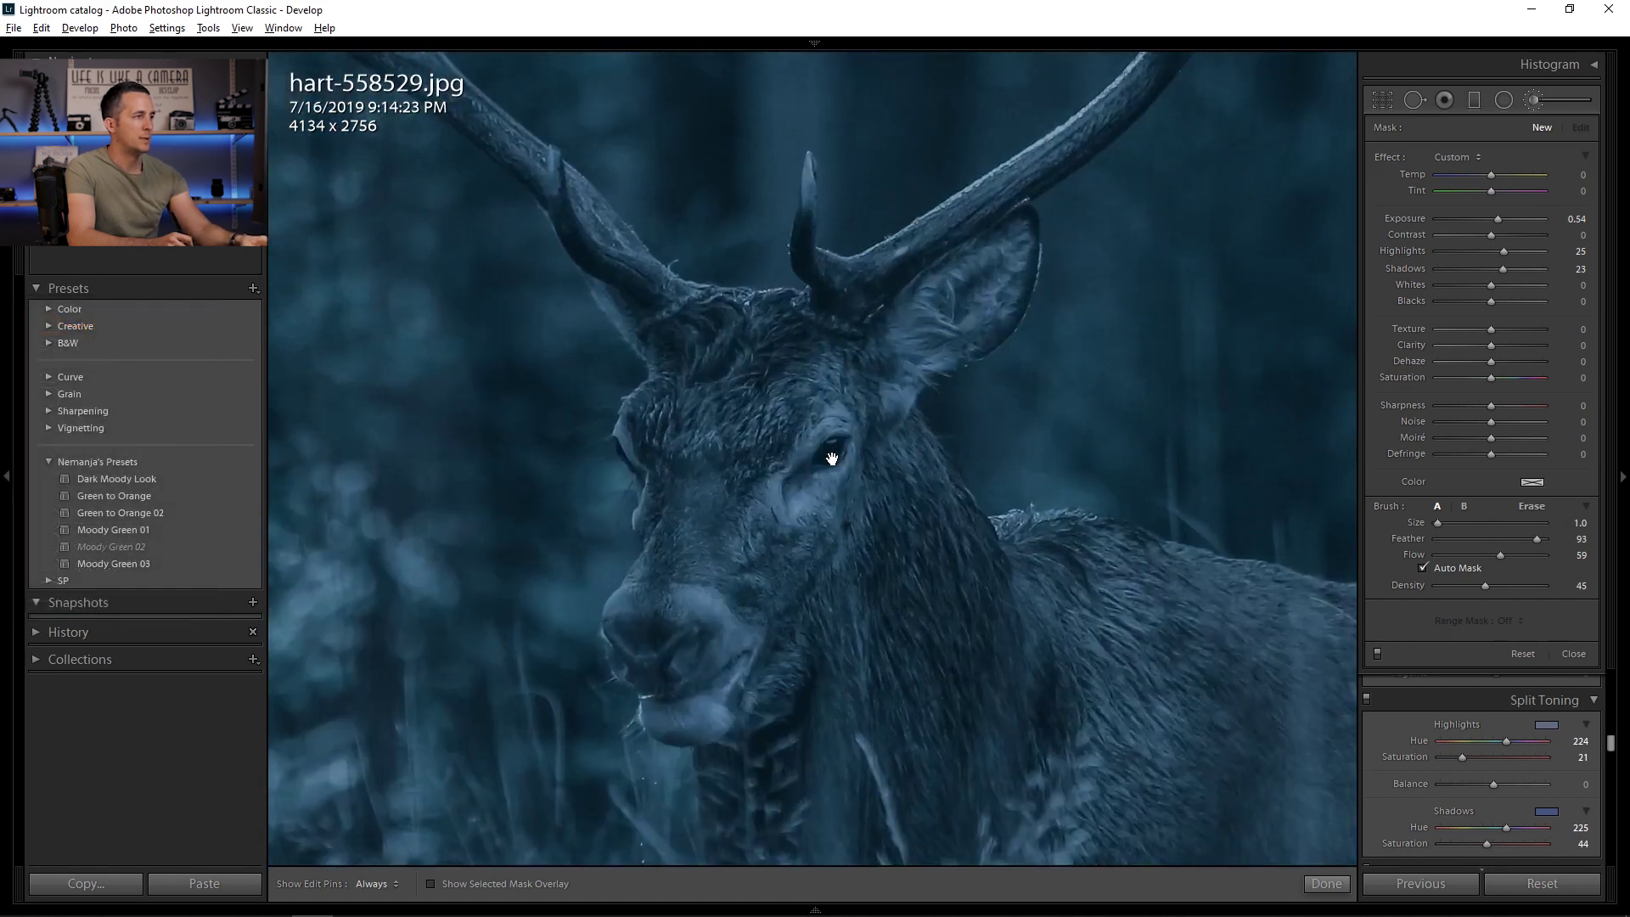
{"action": "left_click_drag", "start_coordinate": [826, 455], "coordinate": [807, 451]}
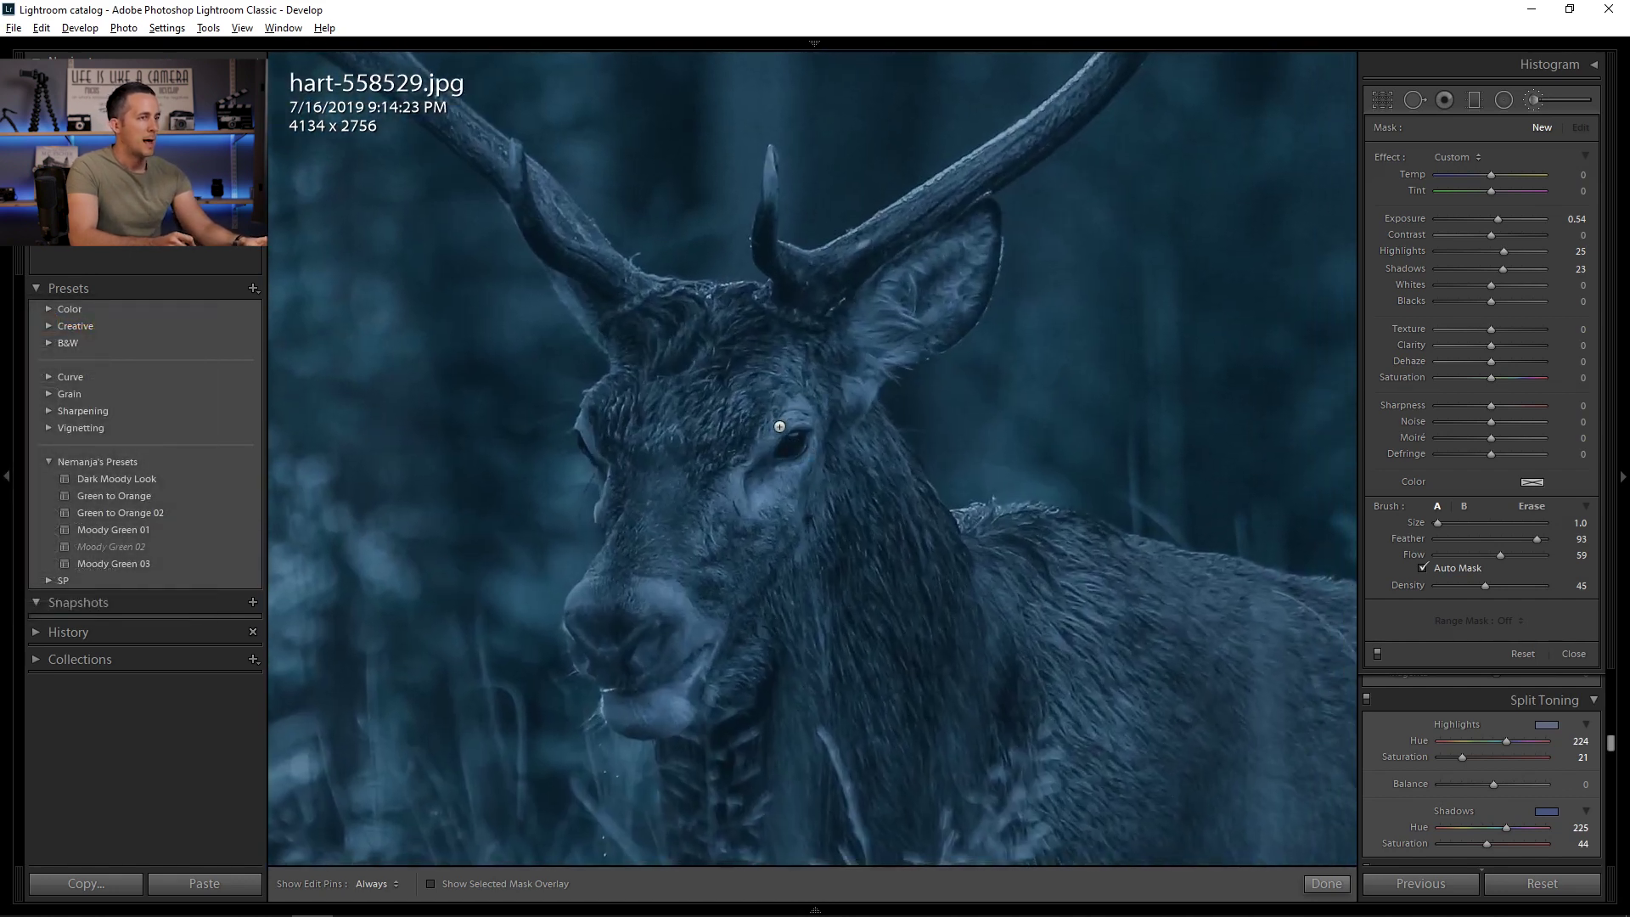
{"action": "left_click", "coordinate": [1454, 523]}
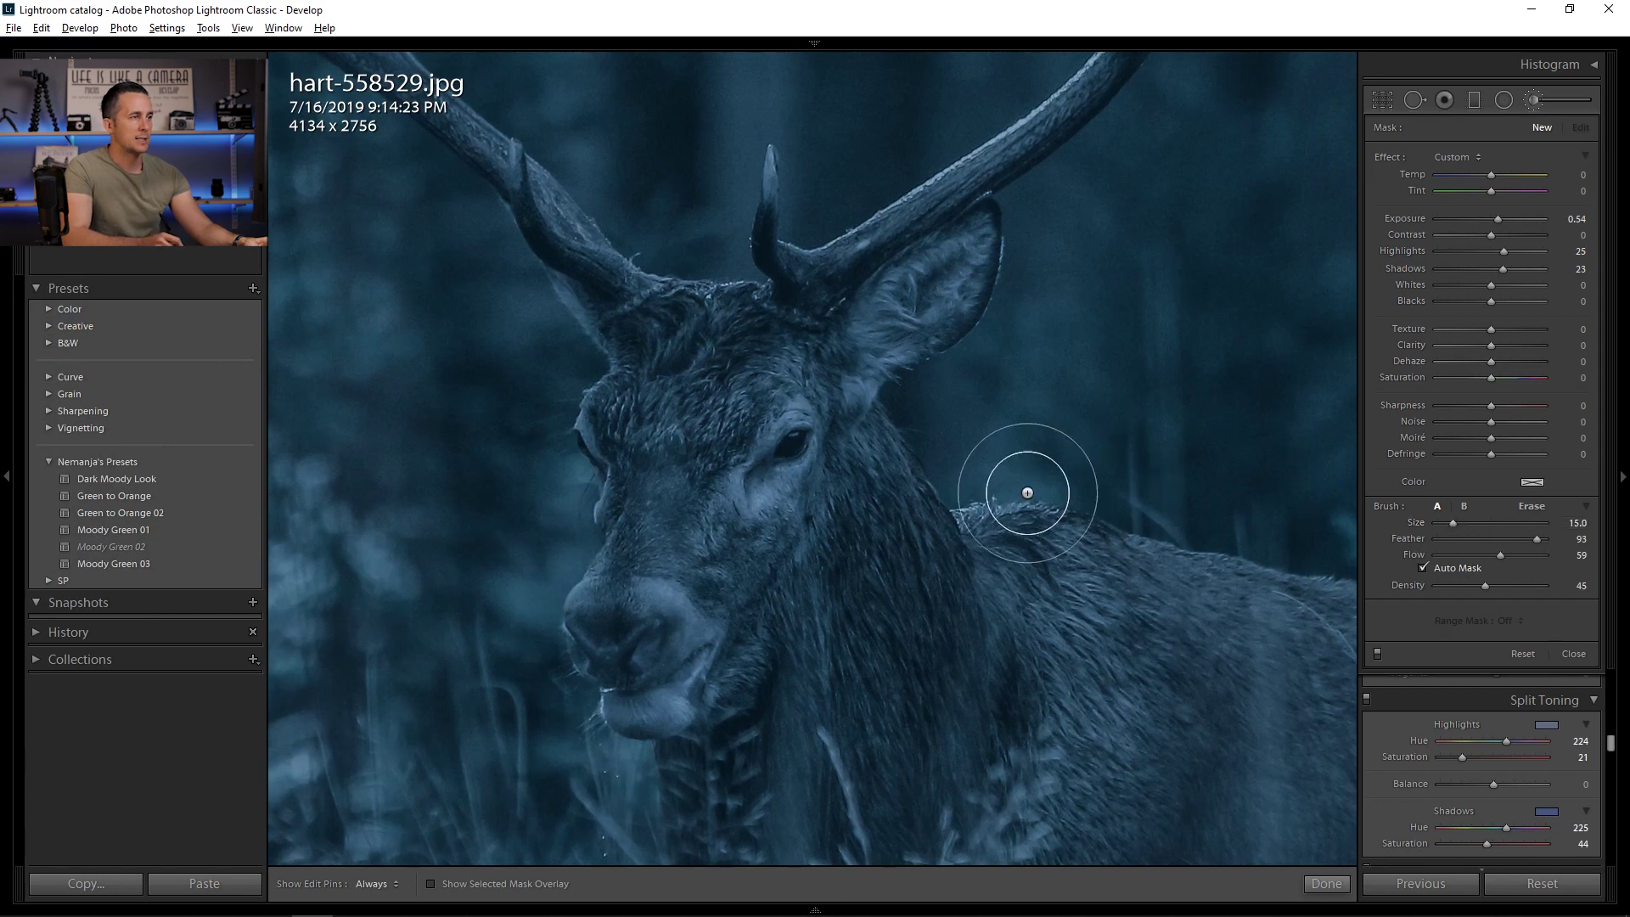
{"action": "mouse_move", "coordinate": [1449, 521]}
{"action": "left_mouse_down"}
{"action": "mouse_move", "coordinate": [1526, 539]}
{"action": "mouse_move", "coordinate": [1492, 583]}
{"action": "left_mouse_up"}
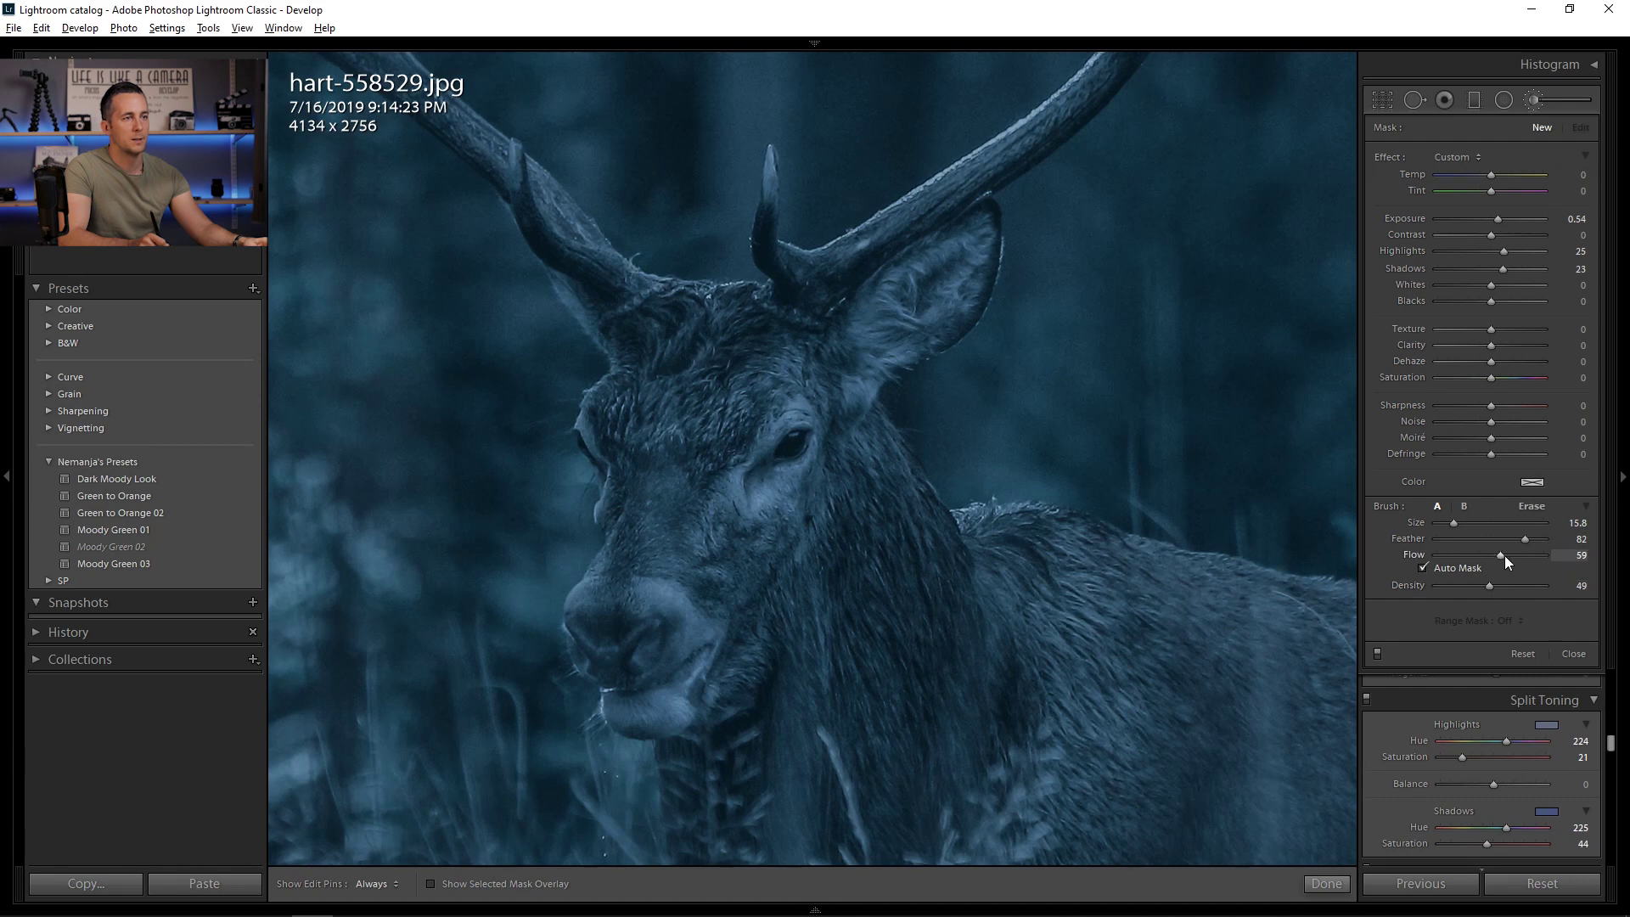
{"action": "left_click_drag", "start_coordinate": [1517, 558], "coordinate": [1494, 558]}
{"action": "scroll", "coordinate": [849, 429], "scroll_direction": "down", "scroll_amount": 5}
{"action": "scroll", "coordinate": [785, 435], "scroll_direction": "down", "scroll_amount": 2}
Paint the brightening mask around the deer's eye, inside its ear and over its face
{"action": "mouse_move", "coordinate": [761, 446]}
{"action": "left_mouse_down"}
{"action": "mouse_move", "coordinate": [803, 409]}
{"action": "mouse_move", "coordinate": [771, 445]}
{"action": "mouse_move", "coordinate": [799, 470]}
{"action": "mouse_move", "coordinate": [777, 463]}
{"action": "mouse_move", "coordinate": [789, 421]}
{"action": "mouse_move", "coordinate": [811, 429]}
{"action": "mouse_move", "coordinate": [794, 431]}
{"action": "left_mouse_up"}
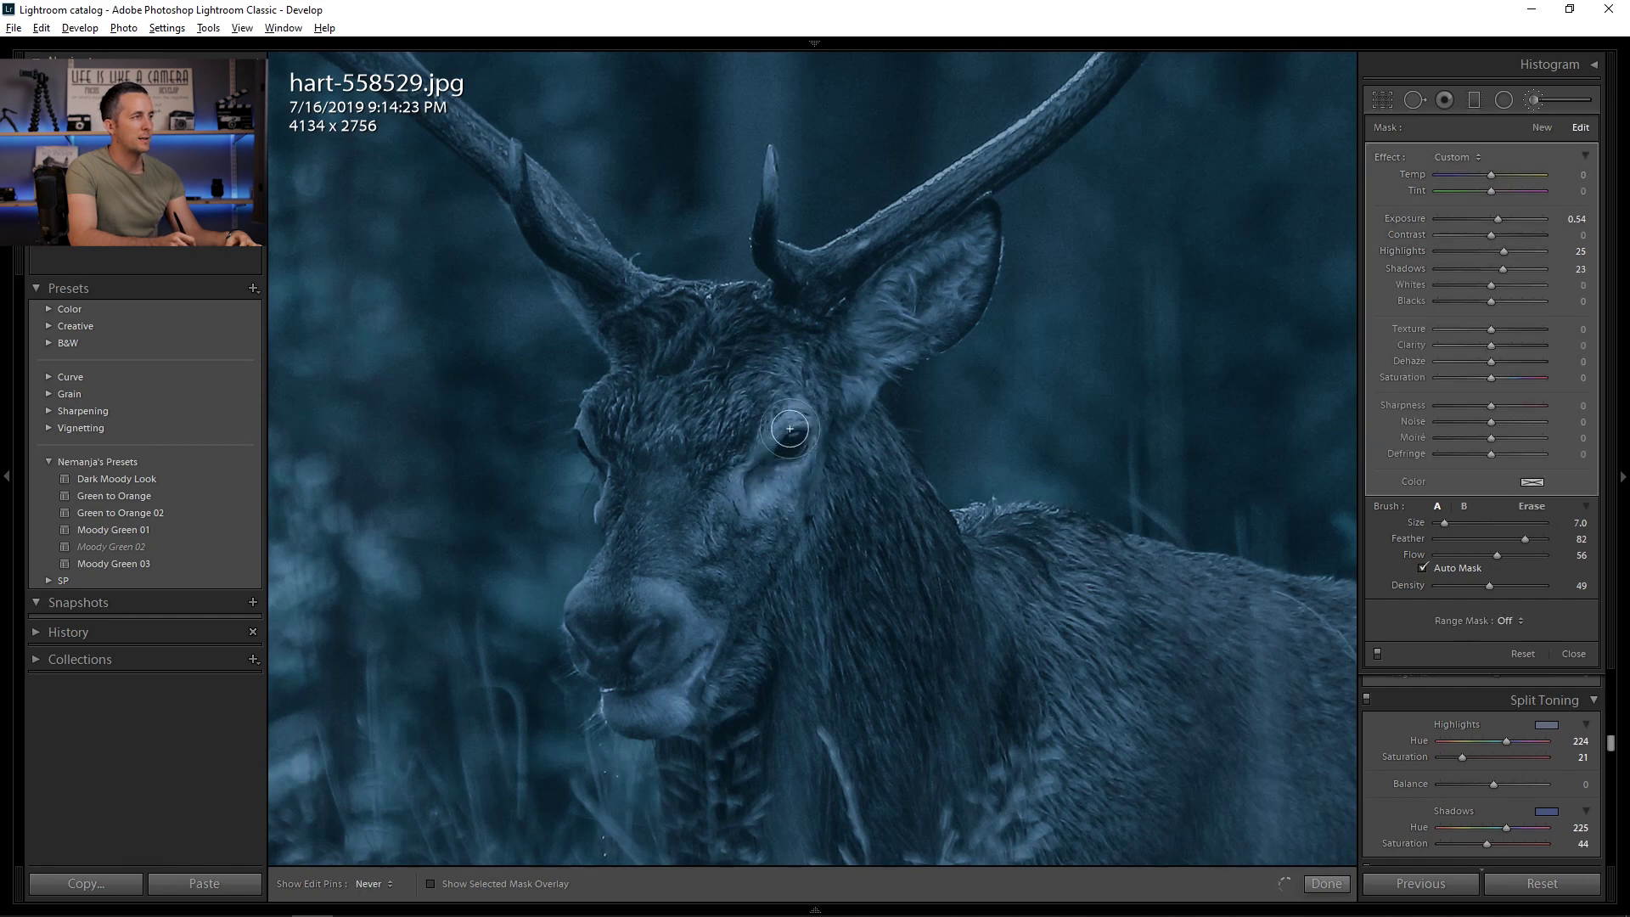
{"action": "mouse_move", "coordinate": [879, 298]}
{"action": "left_mouse_down"}
{"action": "mouse_move", "coordinate": [987, 218]}
{"action": "mouse_move", "coordinate": [882, 308]}
{"action": "left_mouse_up"}
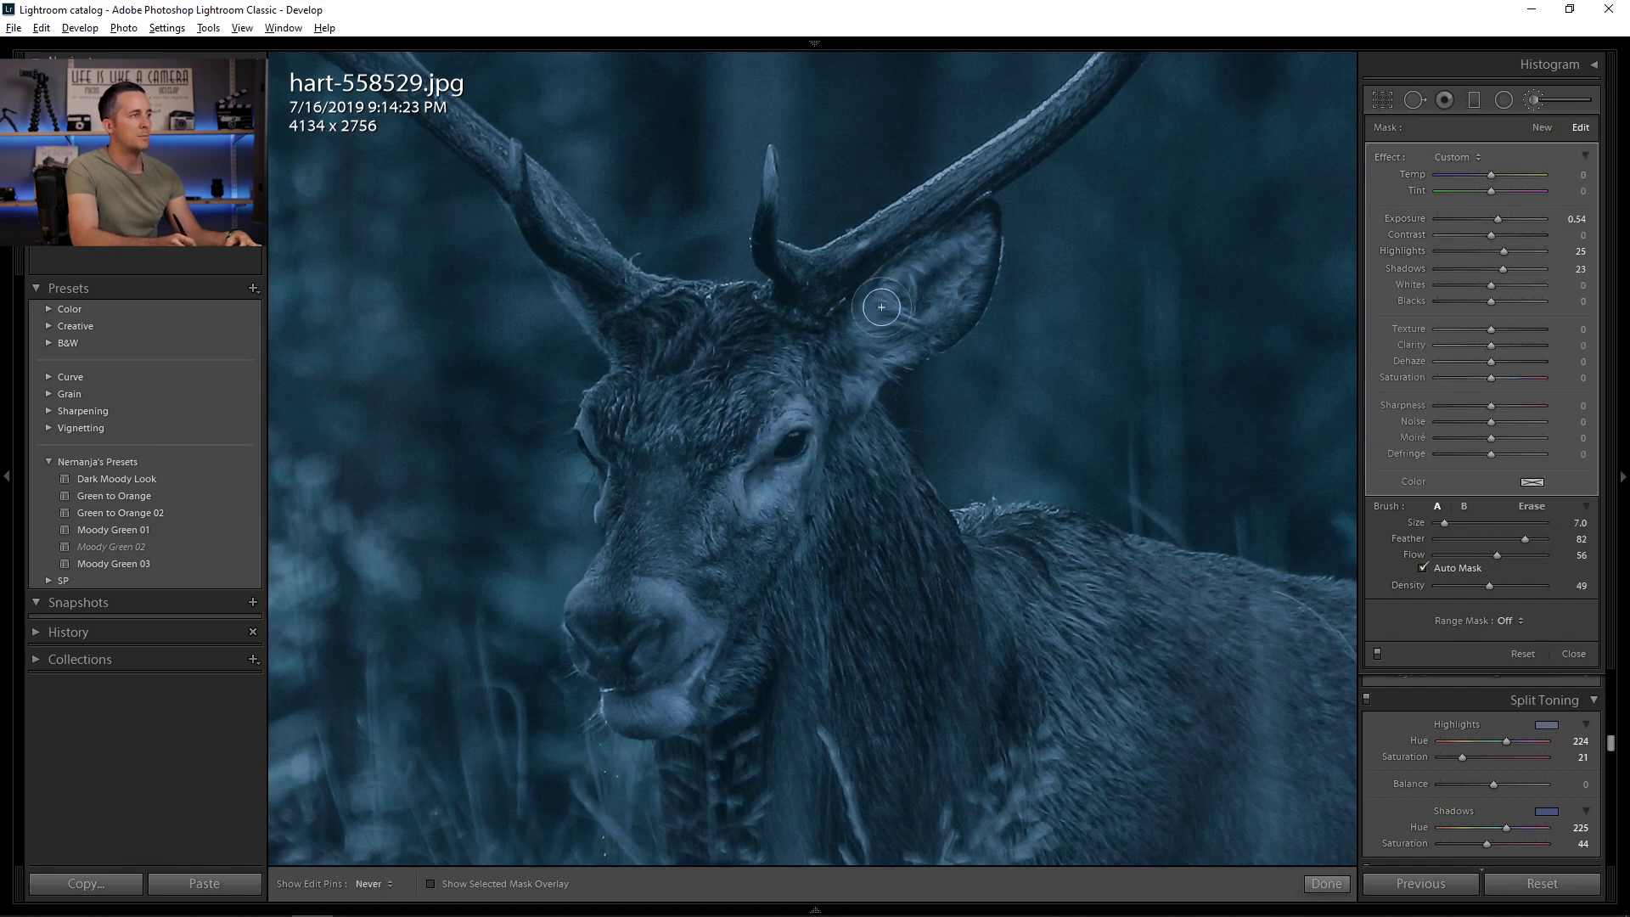
{"action": "key", "text": "h"}
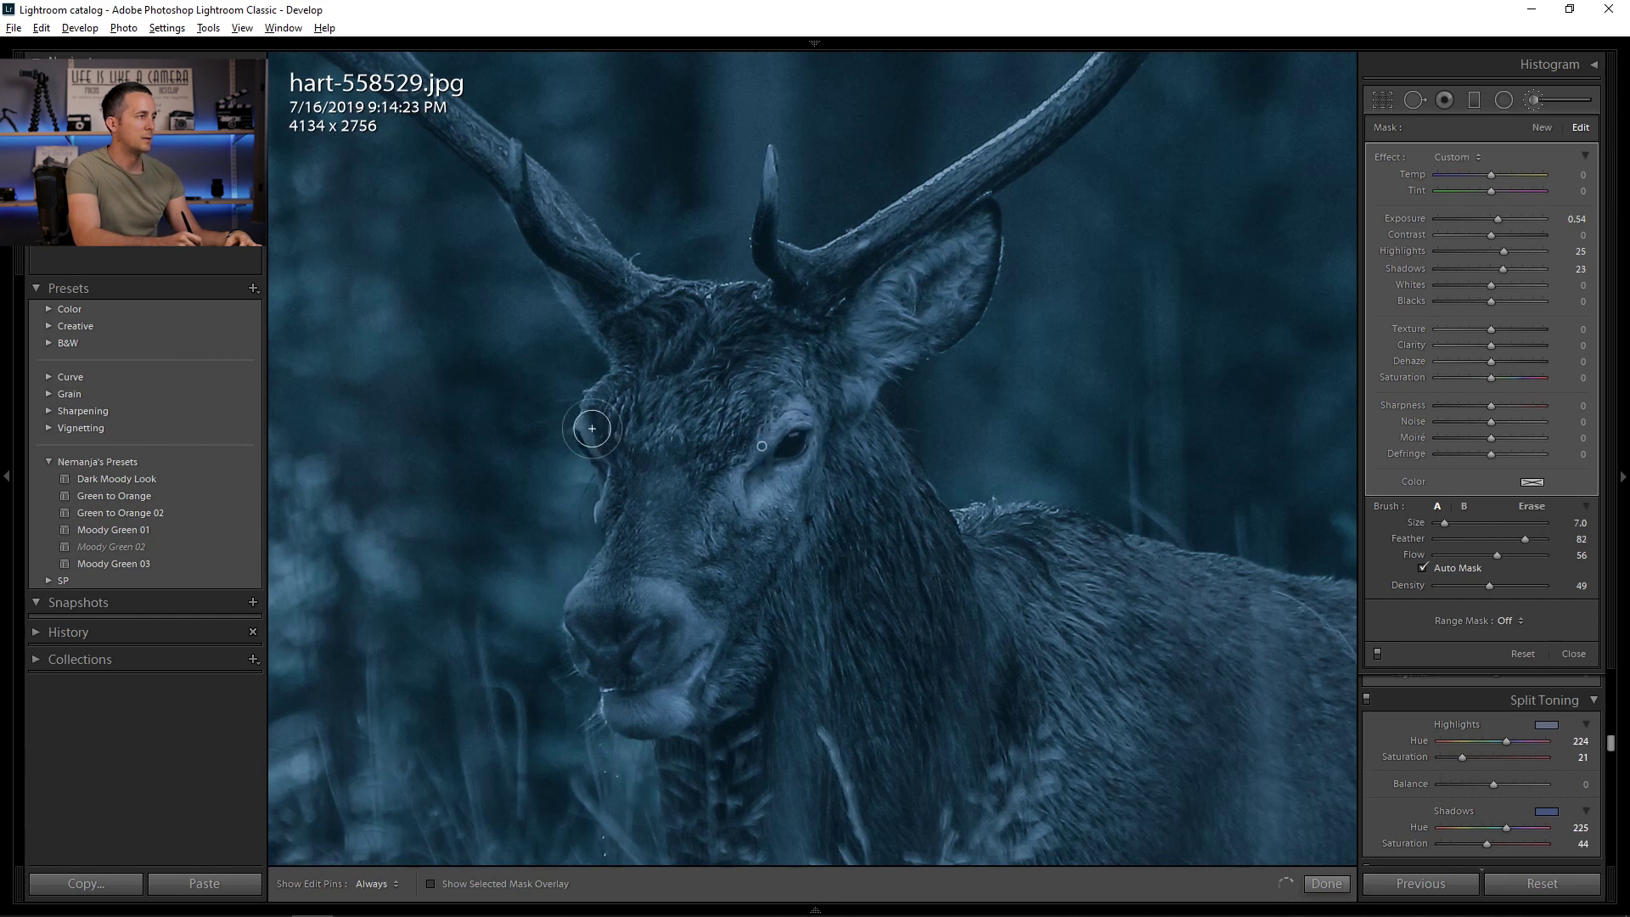
{"action": "mouse_move", "coordinate": [693, 648]}
{"action": "left_mouse_down"}
{"action": "mouse_move", "coordinate": [661, 694]}
{"action": "mouse_move", "coordinate": [677, 595]}
{"action": "mouse_move", "coordinate": [663, 516]}
{"action": "mouse_move", "coordinate": [711, 469]}
{"action": "left_mouse_up"}
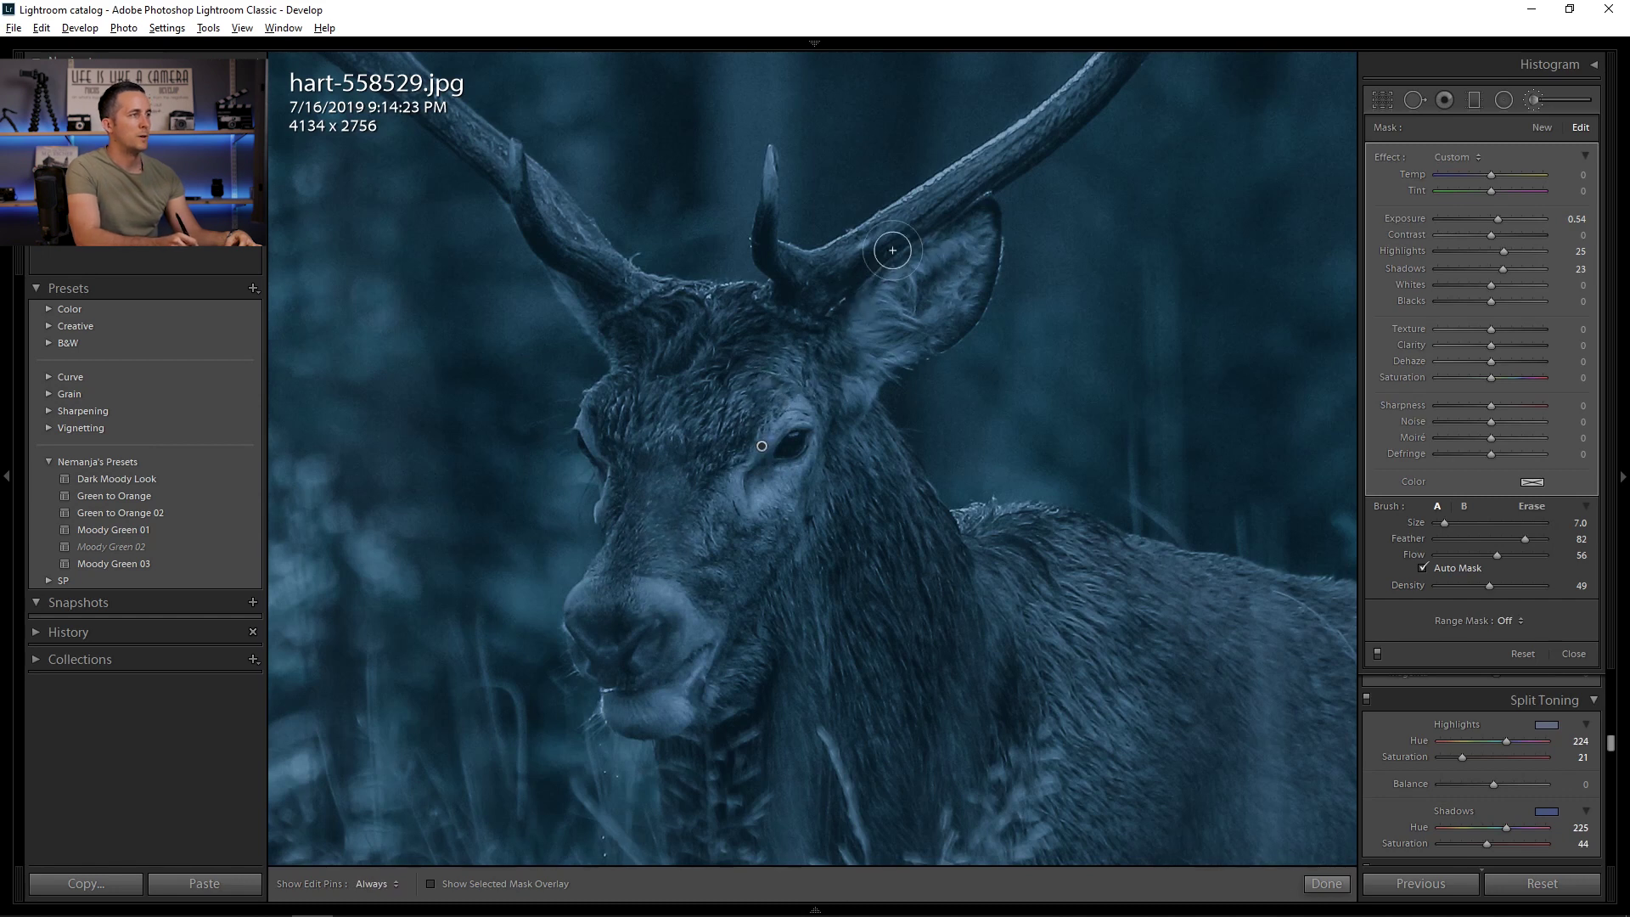
Reduce the brush size to 5.0 and raise the brush mask's Exposure to 1.25
{"action": "key", "text": "bracketright"}
{"action": "key", "text": "bracketright"}
{"action": "key", "text": "bracketleft"}
{"action": "key", "text": "bracketleft"}
{"action": "key", "text": "bracketleft"}
{"action": "key", "text": "bracketleft"}
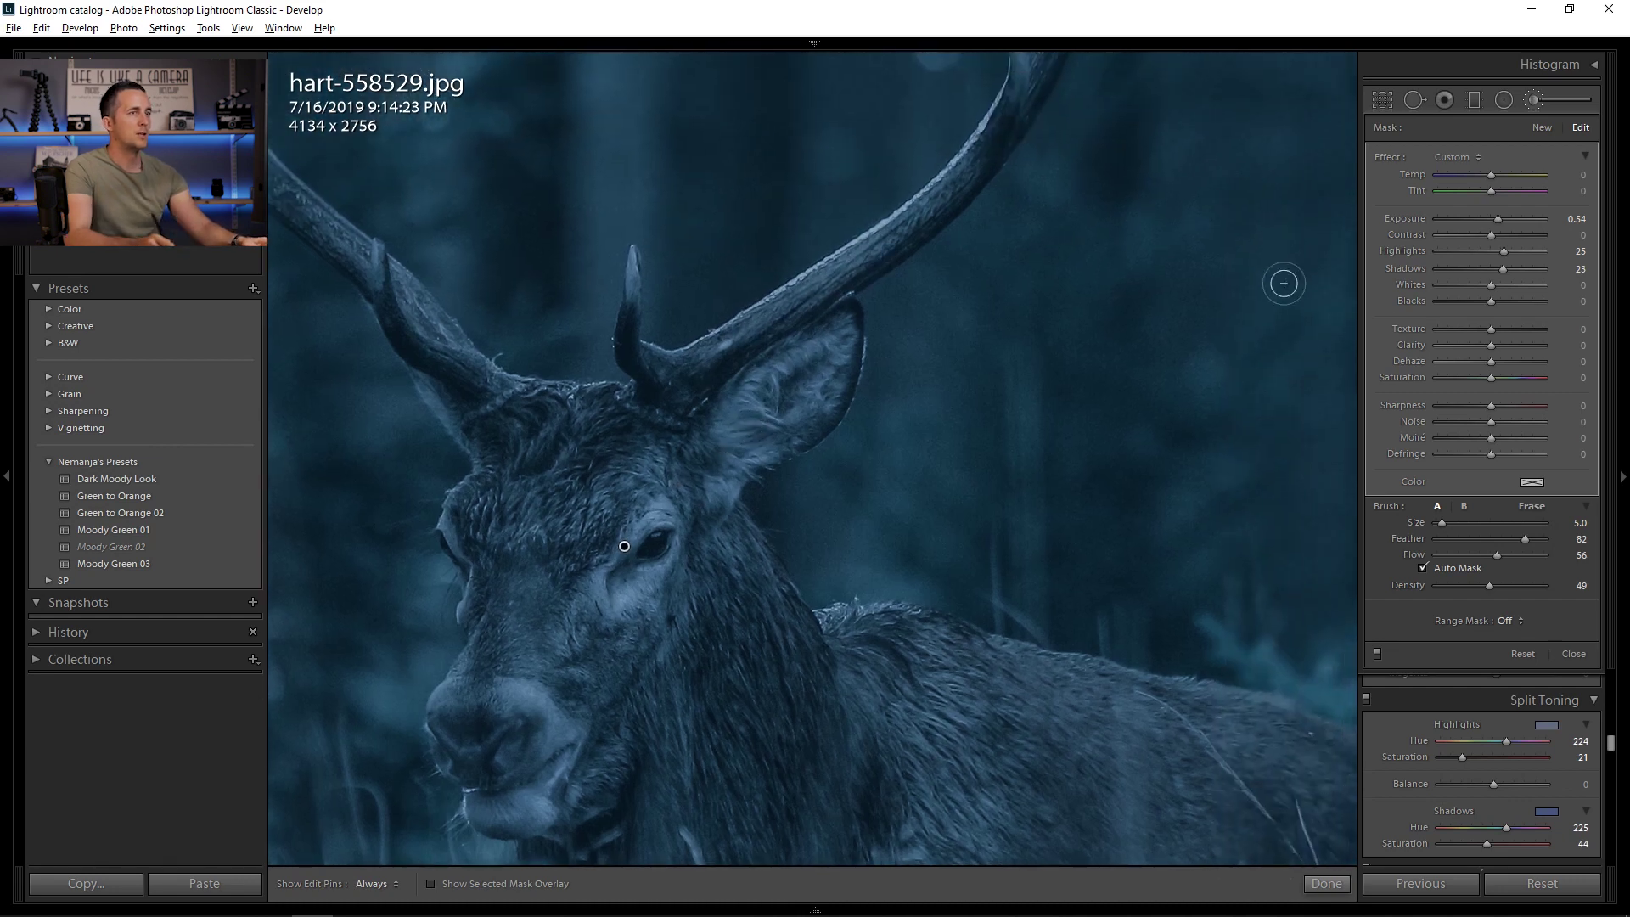
{"action": "left_click_drag", "start_coordinate": [1496, 217], "coordinate": [1508, 218]}
Paint the brightening mask along the deer's antler on the ear side, up to its forked tip
{"action": "left_click_drag", "start_coordinate": [904, 304], "coordinate": [841, 362]}
{"action": "key", "text": "h"}
{"action": "left_click_drag", "start_coordinate": [916, 210], "coordinate": [782, 400]}
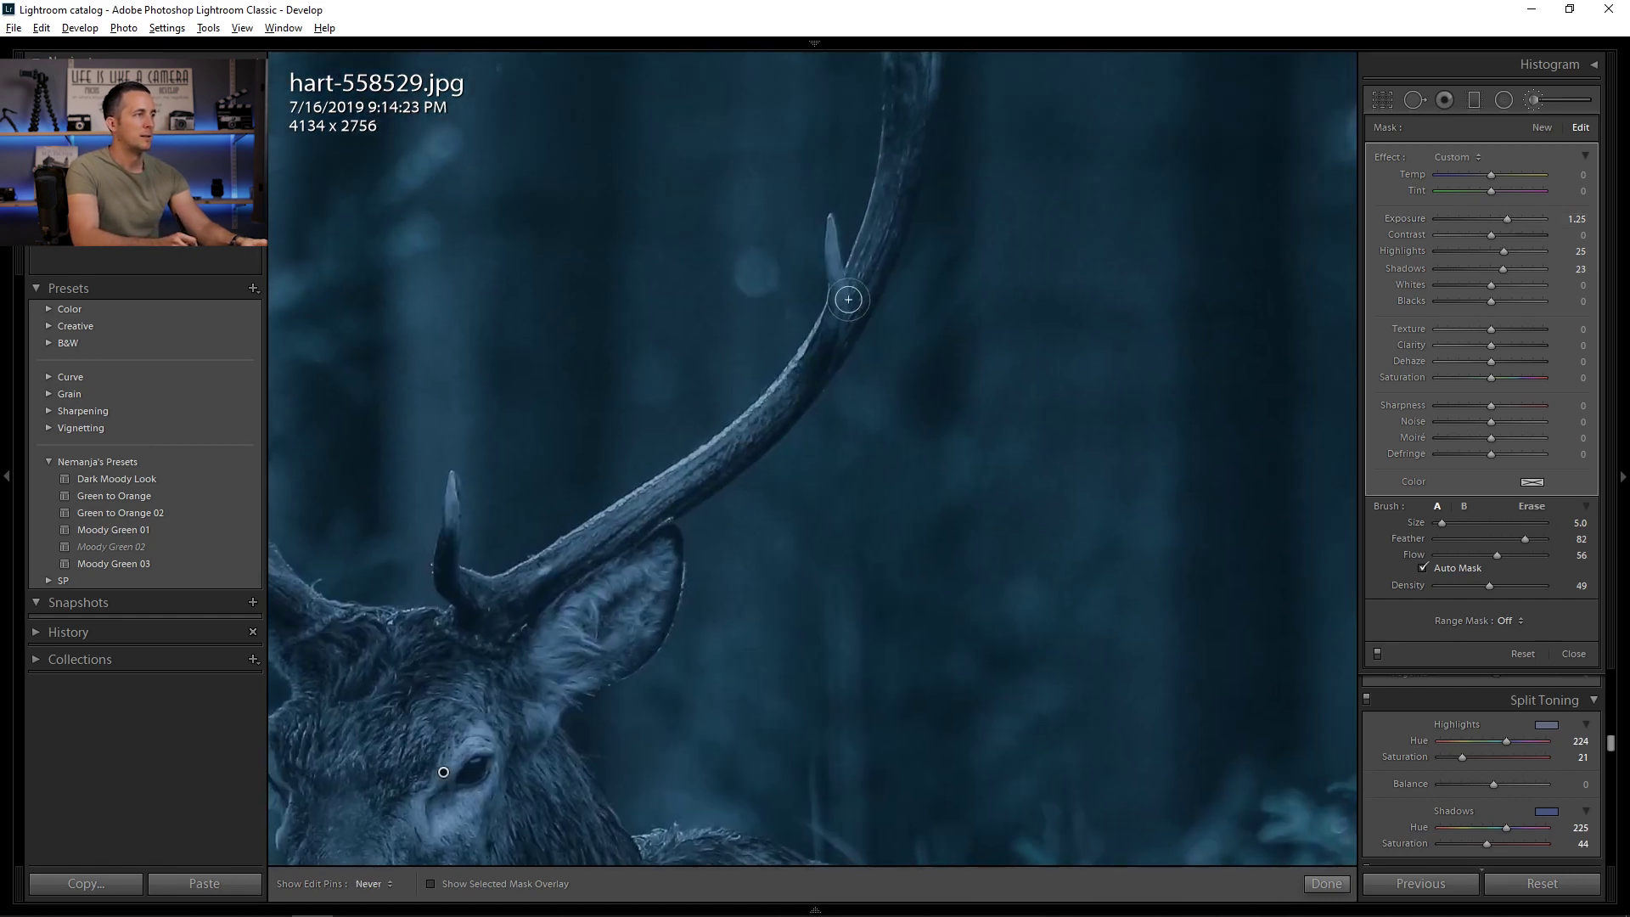
{"action": "key", "text": "h"}
{"action": "key", "text": "h"}
{"action": "left_click_drag", "start_coordinate": [835, 306], "coordinate": [743, 494]}
{"action": "mouse_move", "coordinate": [813, 250]}
{"action": "left_mouse_down"}
{"action": "mouse_move", "coordinate": [752, 190]}
{"action": "mouse_move", "coordinate": [789, 234]}
{"action": "mouse_move", "coordinate": [829, 220]}
{"action": "mouse_move", "coordinate": [822, 238]}
{"action": "left_mouse_up"}
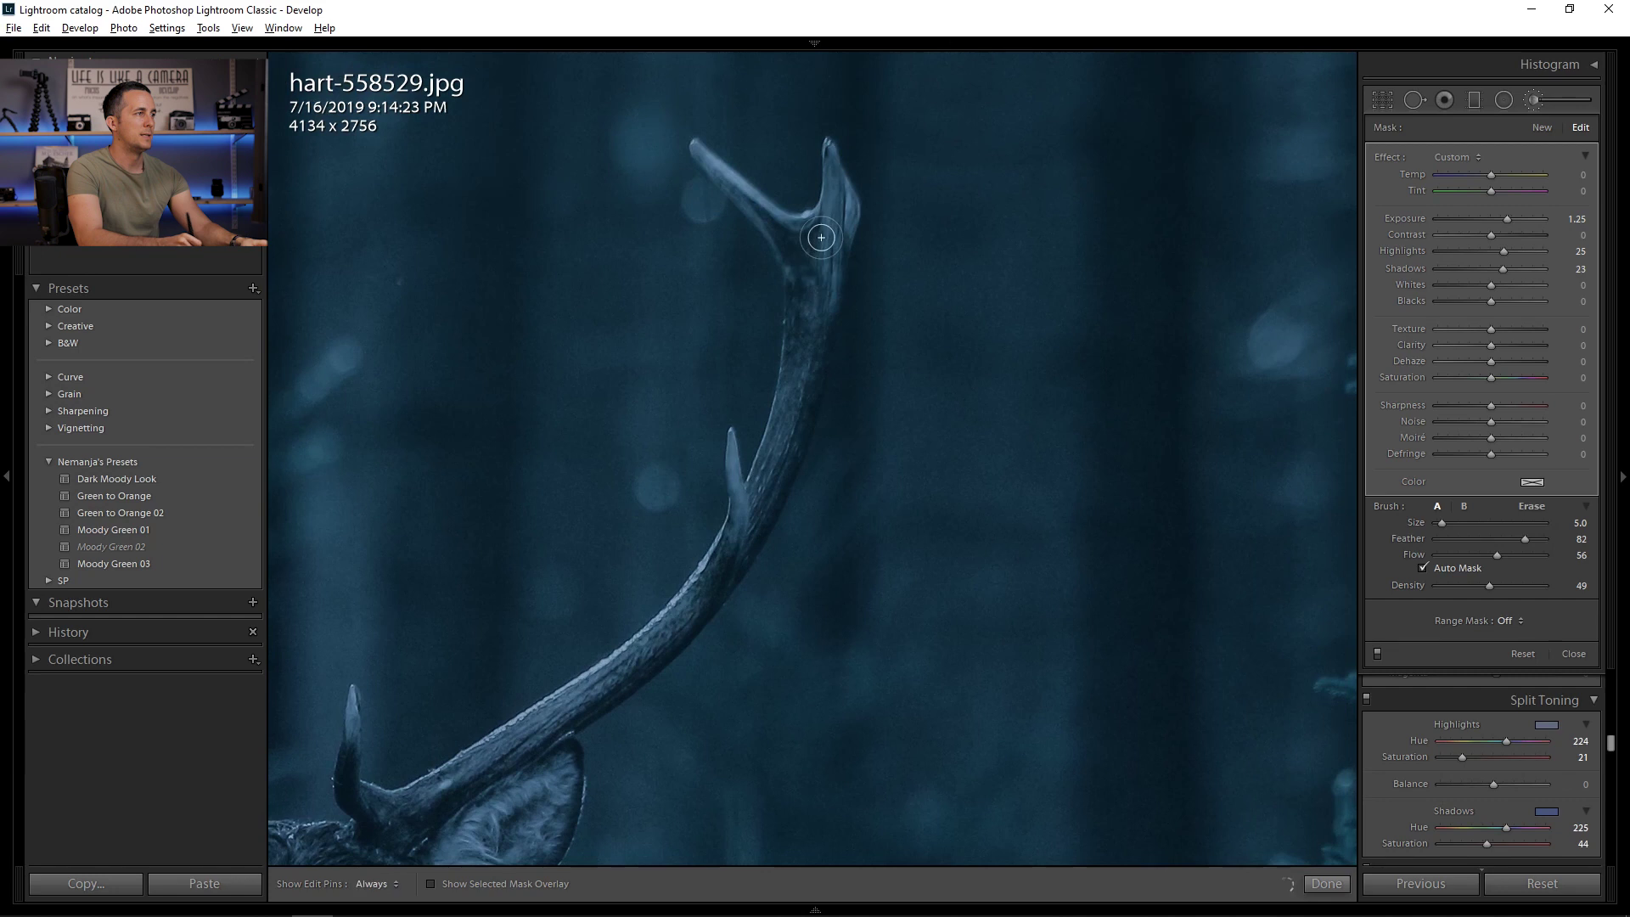
Paint the brightening mask over the short brow tine and along the other antler with all its branches
{"action": "left_click_drag", "start_coordinate": [692, 556], "coordinate": [985, 393]}
{"action": "left_click_drag", "start_coordinate": [637, 548], "coordinate": [898, 365]}
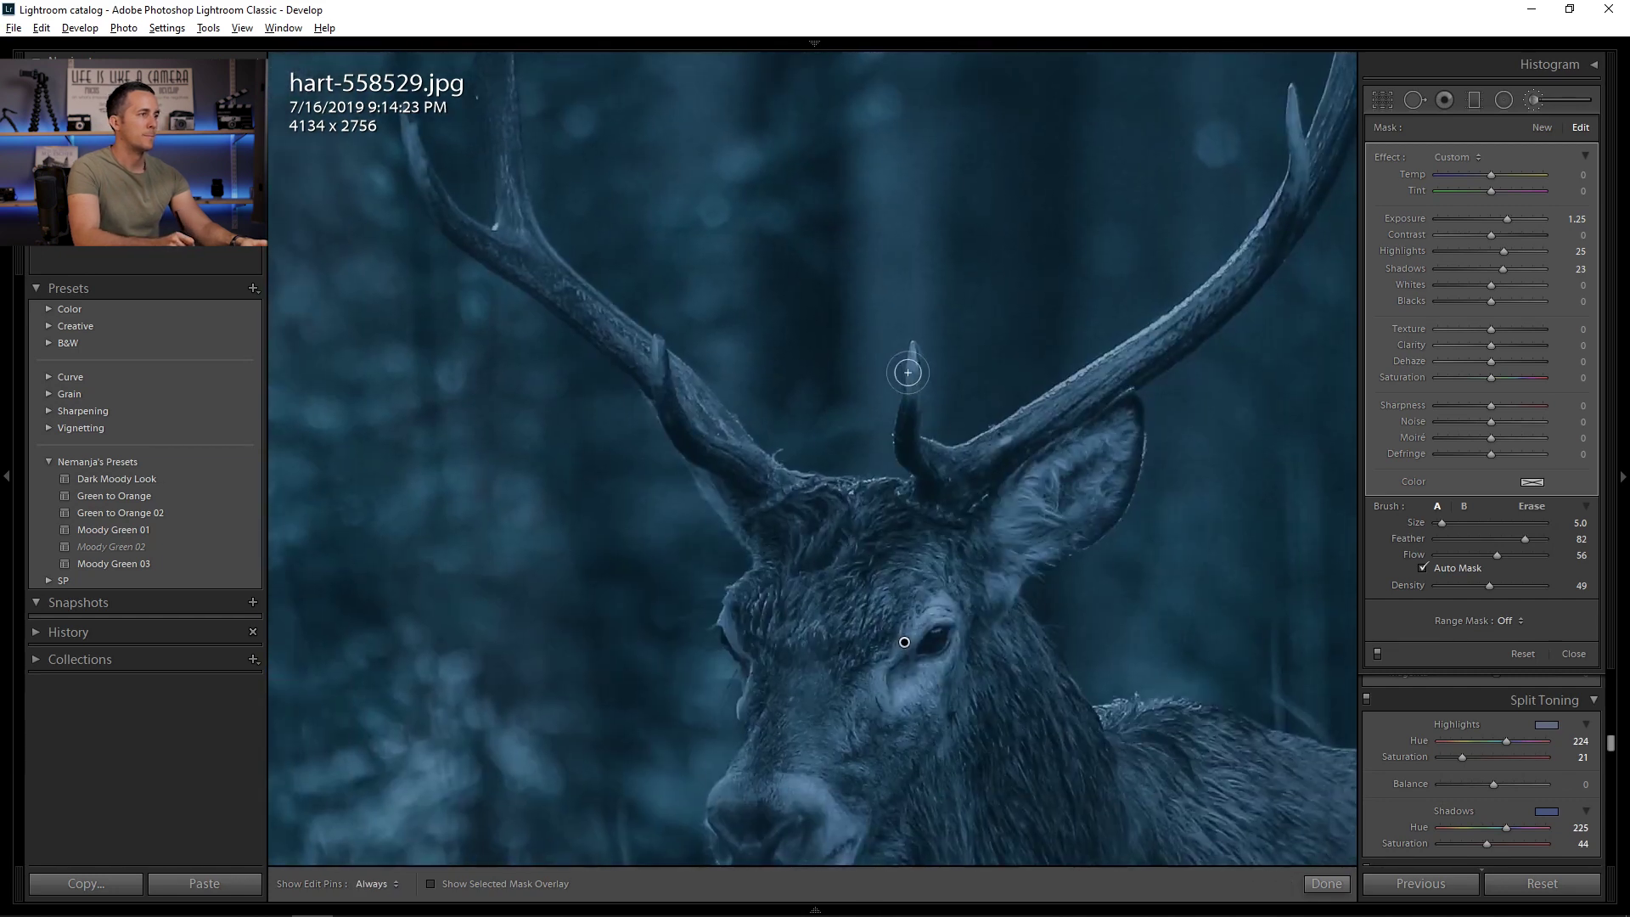
{"action": "mouse_move", "coordinate": [752, 472]}
{"action": "left_mouse_down"}
{"action": "mouse_move", "coordinate": [717, 433]}
{"action": "mouse_move", "coordinate": [747, 458]}
{"action": "left_mouse_up"}
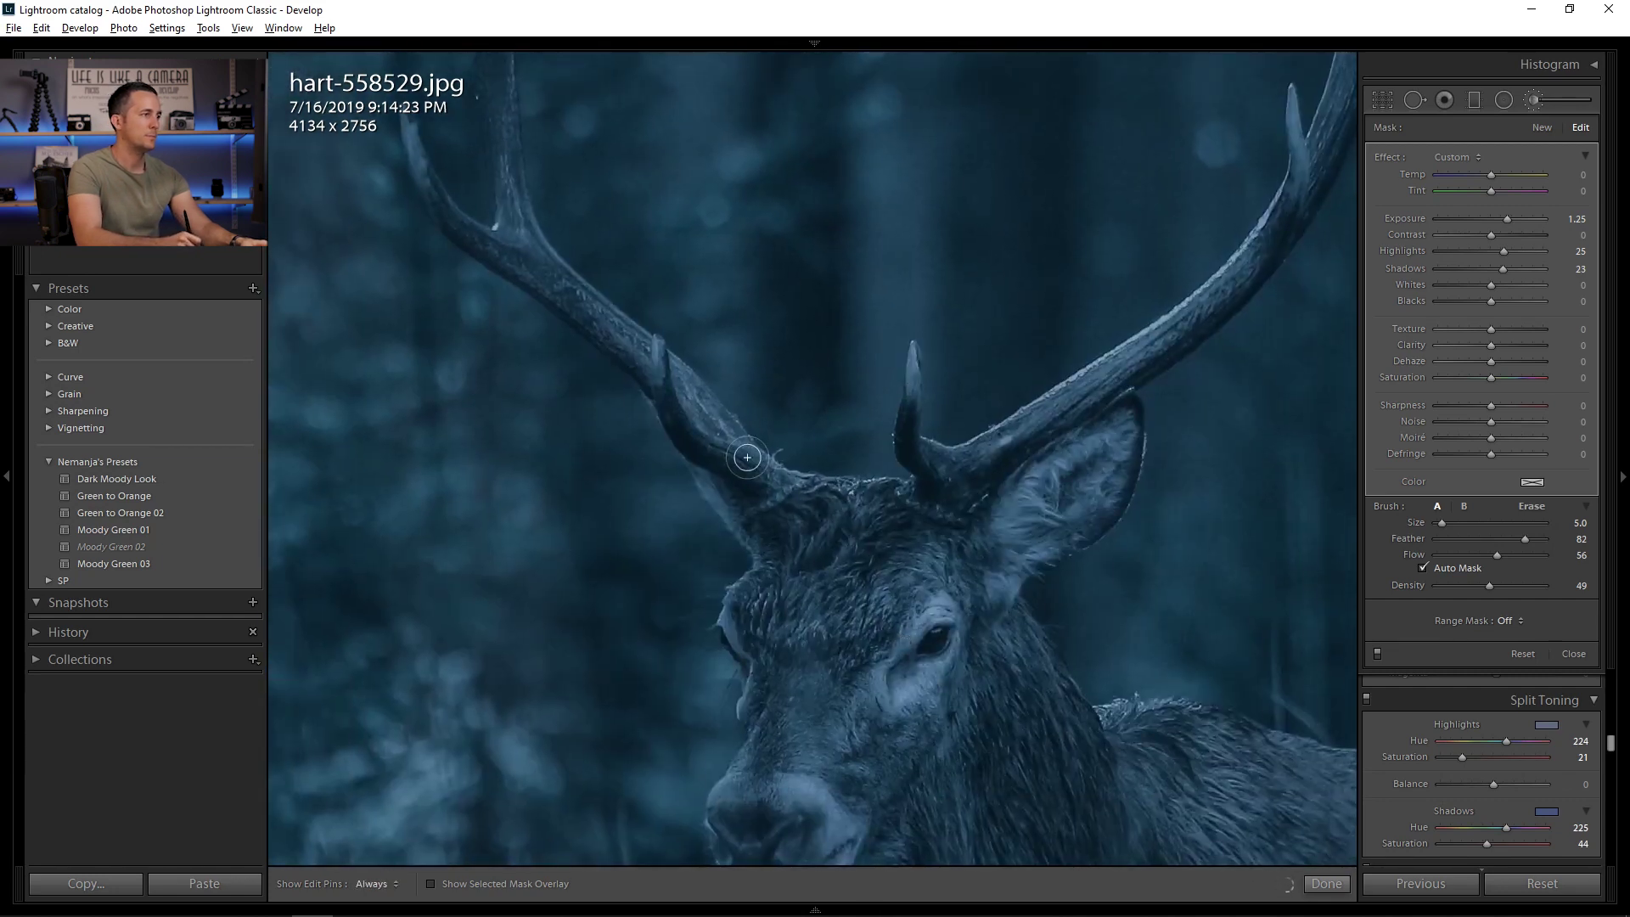
{"action": "mouse_move", "coordinate": [586, 311]}
{"action": "left_mouse_down"}
{"action": "mouse_move", "coordinate": [637, 446]}
{"action": "mouse_move", "coordinate": [575, 385]}
{"action": "mouse_move", "coordinate": [690, 484]}
{"action": "mouse_move", "coordinate": [598, 414]}
{"action": "mouse_move", "coordinate": [665, 589]}
{"action": "left_mouse_up"}
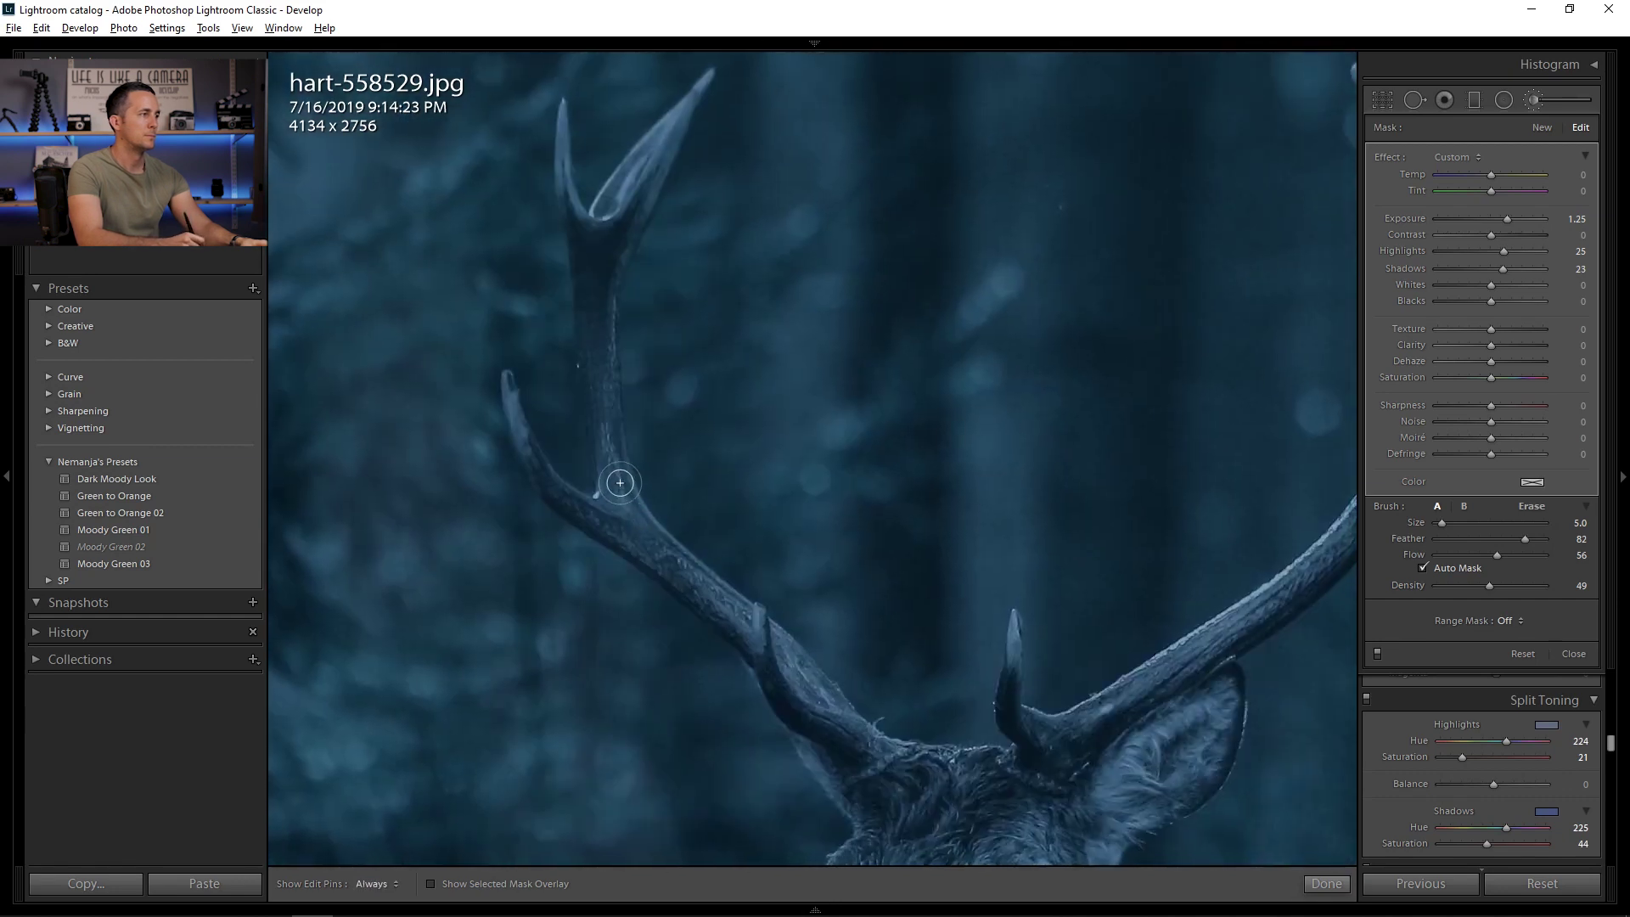
{"action": "mouse_move", "coordinate": [620, 471]}
{"action": "left_mouse_down"}
{"action": "mouse_move", "coordinate": [604, 277]}
{"action": "mouse_move", "coordinate": [608, 426]}
{"action": "mouse_move", "coordinate": [615, 225]}
{"action": "mouse_move", "coordinate": [674, 122]}
{"action": "mouse_move", "coordinate": [596, 243]}
{"action": "left_mouse_up"}
{"action": "mouse_move", "coordinate": [571, 141]}
{"action": "left_mouse_down"}
{"action": "mouse_move", "coordinate": [582, 254]}
{"action": "mouse_move", "coordinate": [520, 390]}
{"action": "mouse_move", "coordinate": [535, 458]}
{"action": "mouse_move", "coordinate": [573, 506]}
{"action": "mouse_move", "coordinate": [553, 489]}
{"action": "left_mouse_up"}
{"action": "left_click_drag", "start_coordinate": [624, 536], "coordinate": [627, 517]}
Brush the mask over the deer's eye and forehead and, with the brush enlarged to 11.0, over its back
{"action": "mouse_move", "coordinate": [805, 674]}
{"action": "left_mouse_down"}
{"action": "mouse_move", "coordinate": [594, 396]}
{"action": "mouse_move", "coordinate": [576, 330]}
{"action": "left_mouse_up"}
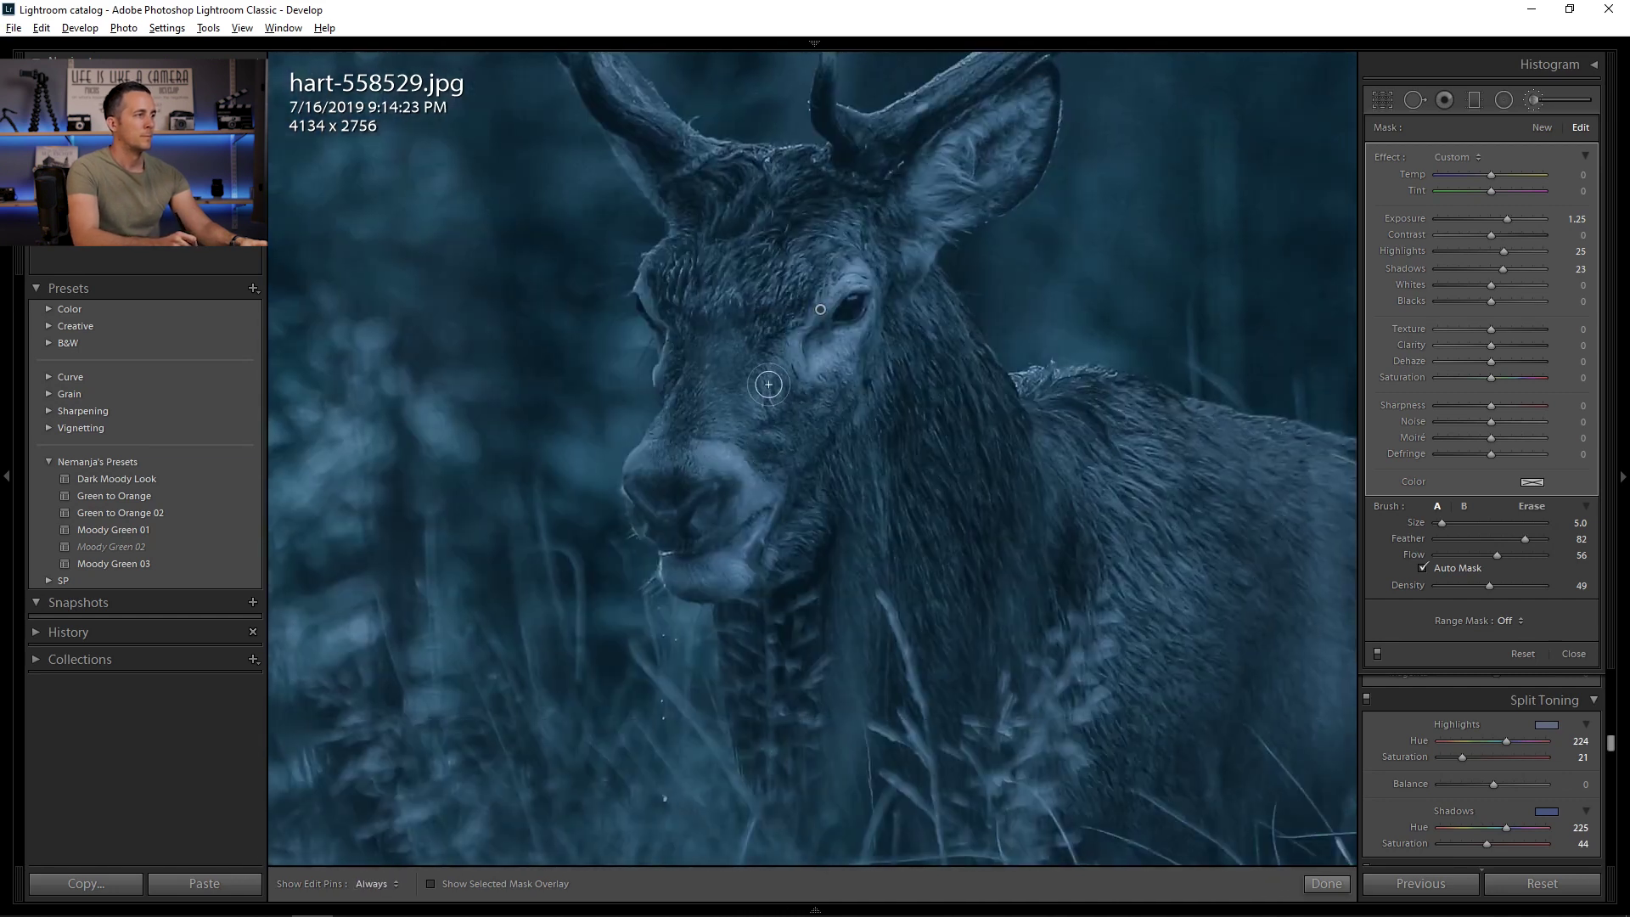
{"action": "left_click_drag", "start_coordinate": [855, 298], "coordinate": [836, 308]}
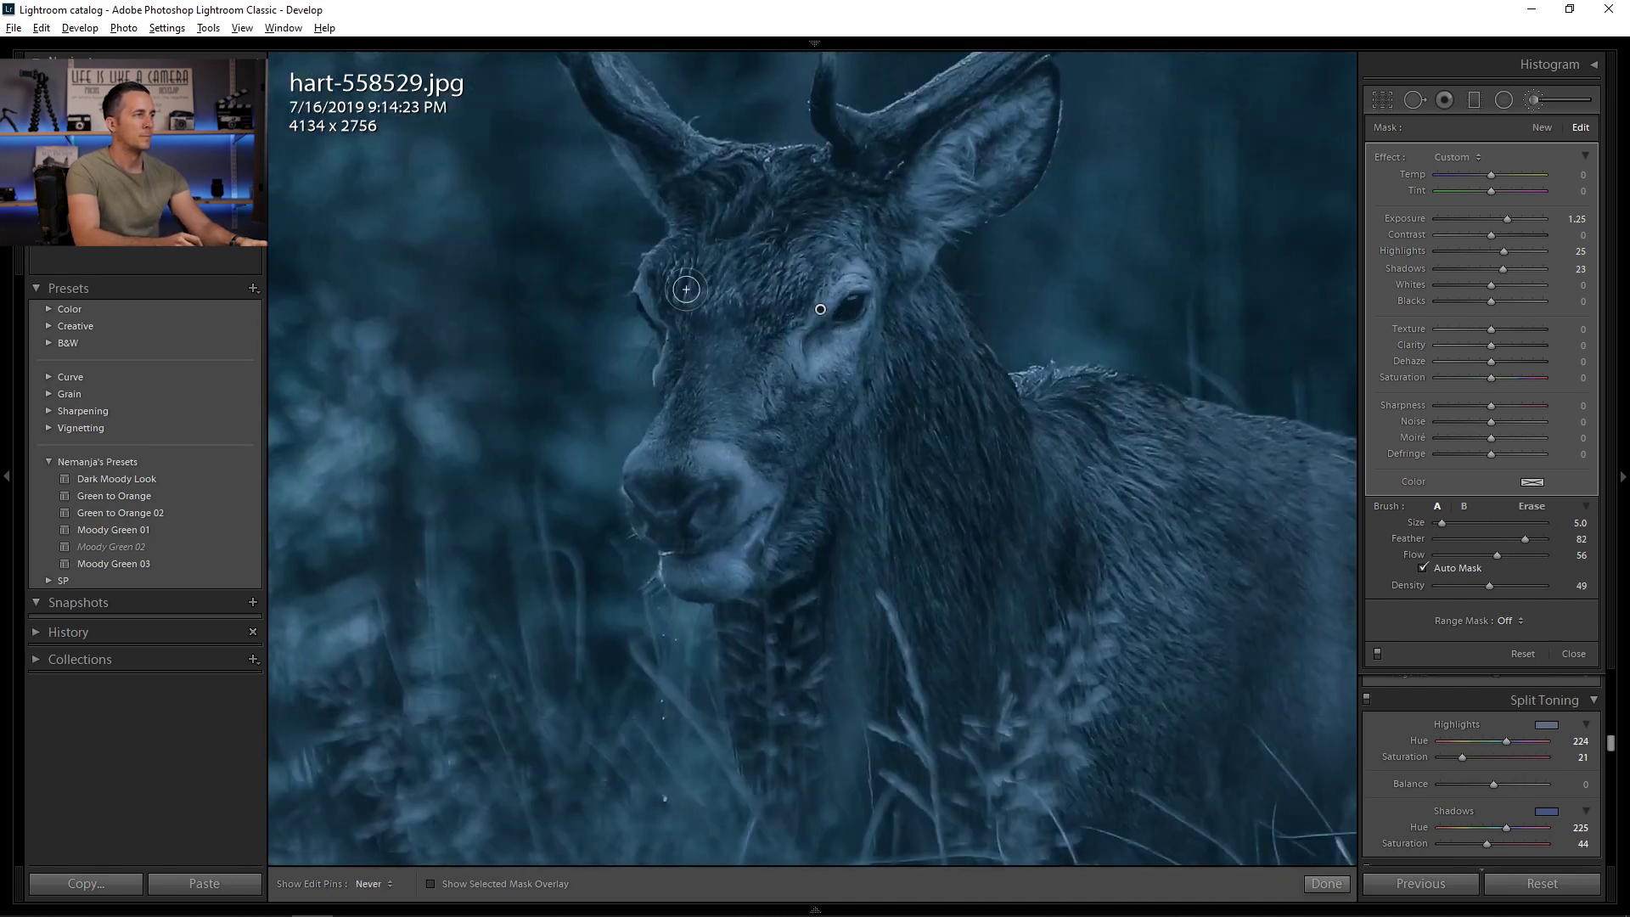
{"action": "left_click_drag", "start_coordinate": [1005, 444], "coordinate": [486, 287]}
{"action": "key", "text": "h"}
{"action": "key", "text": "]"}
{"action": "key", "text": "]"}
{"action": "key", "text": "]"}
{"action": "key", "text": "]"}
{"action": "key", "text": "]"}
{"action": "key", "text": "]"}
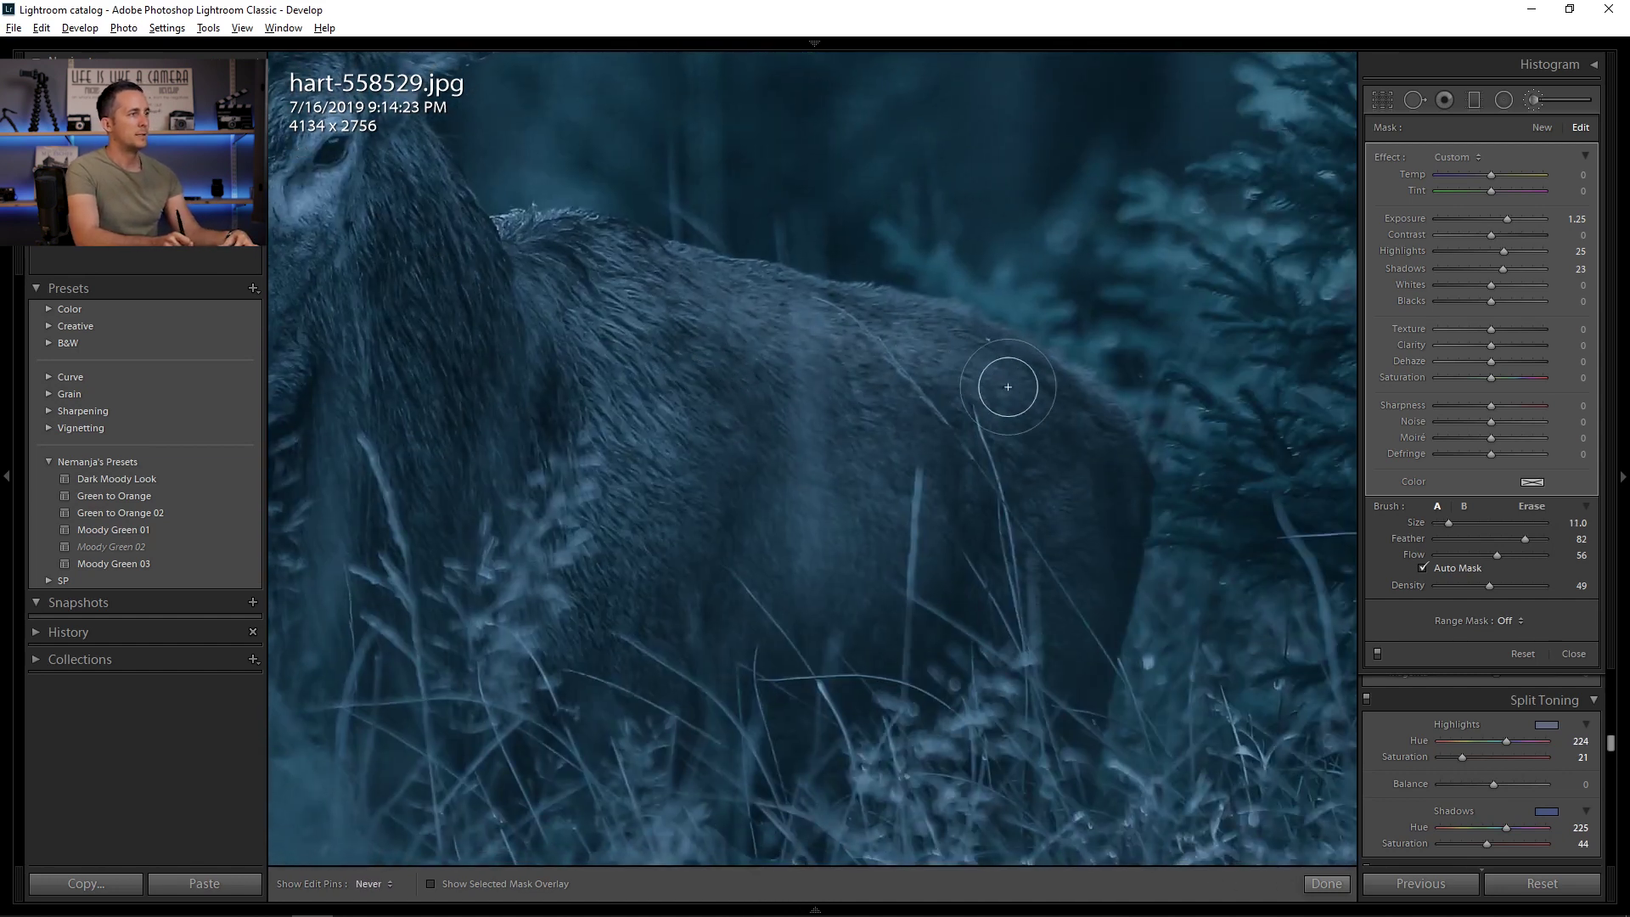
{"action": "key", "text": "h"}
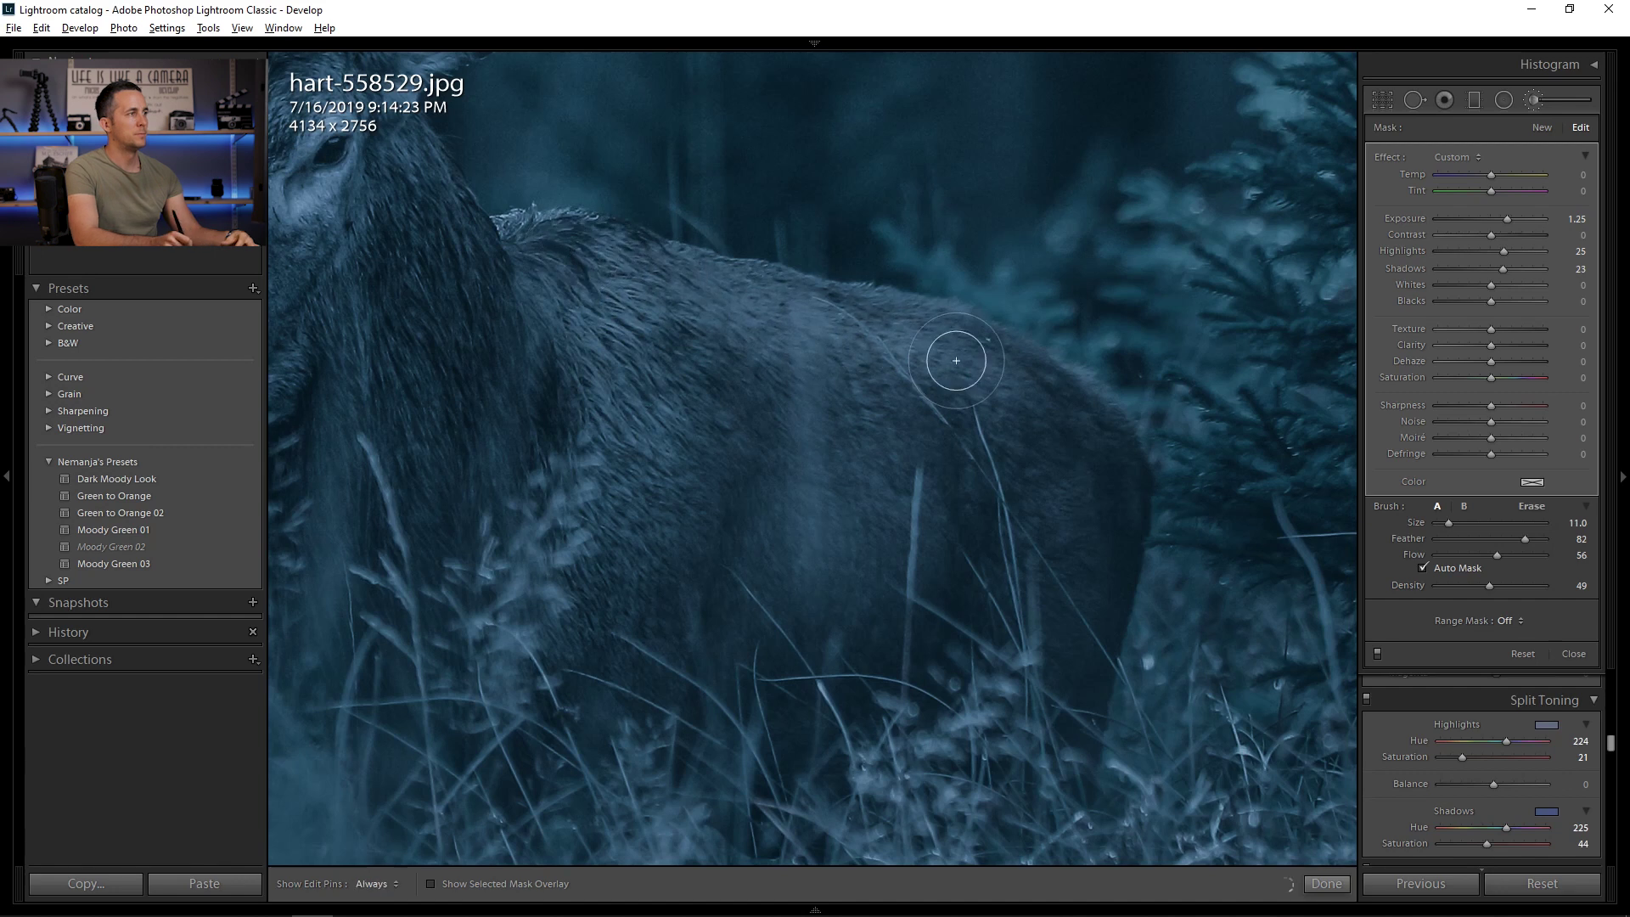
Reduce the brush size to 2.0 and set the mask's Exposure to 1.76, Highlights to 79, Shadows to 38 and Whites to 18
{"action": "key", "text": "space"}
{"action": "left_click", "coordinate": [782, 402]}
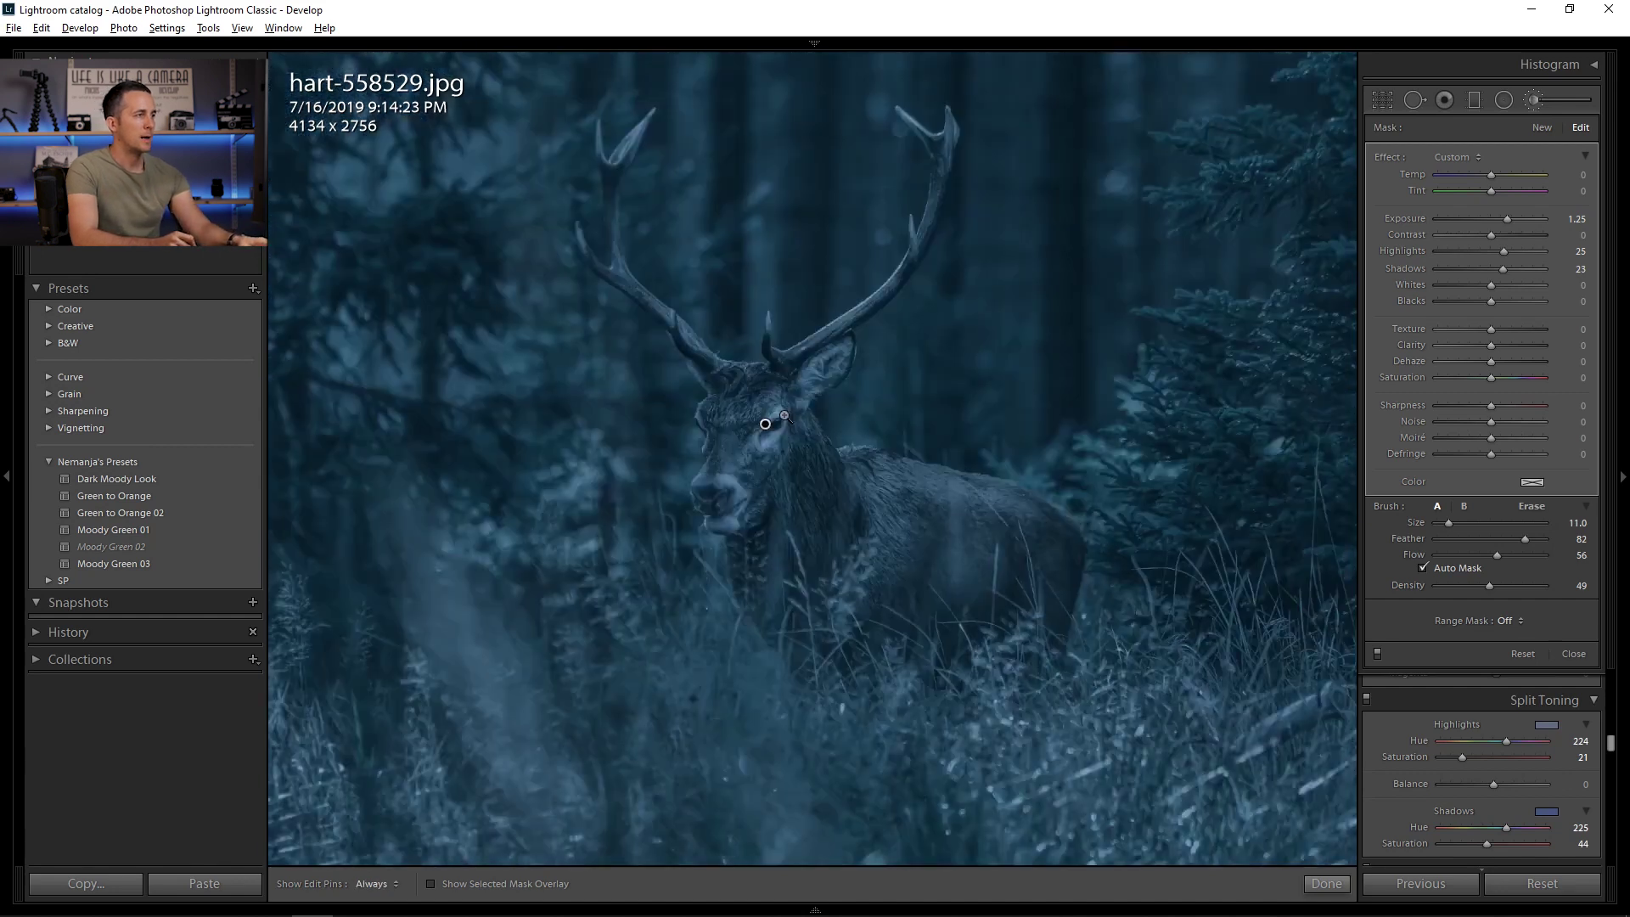
{"action": "key", "text": "]"}
{"action": "key", "text": "]"}
{"action": "key", "text": "]"}
{"action": "key", "text": "bracketleft"}
{"action": "key", "text": "bracketleft"}
{"action": "key", "text": "bracketleft"}
{"action": "key", "text": "bracketleft"}
{"action": "key", "text": "bracketleft"}
{"action": "key", "text": "bracketleft"}
{"action": "key", "text": "bracketleft"}
{"action": "key", "text": "bracketleft"}
{"action": "key", "text": "bracketleft"}
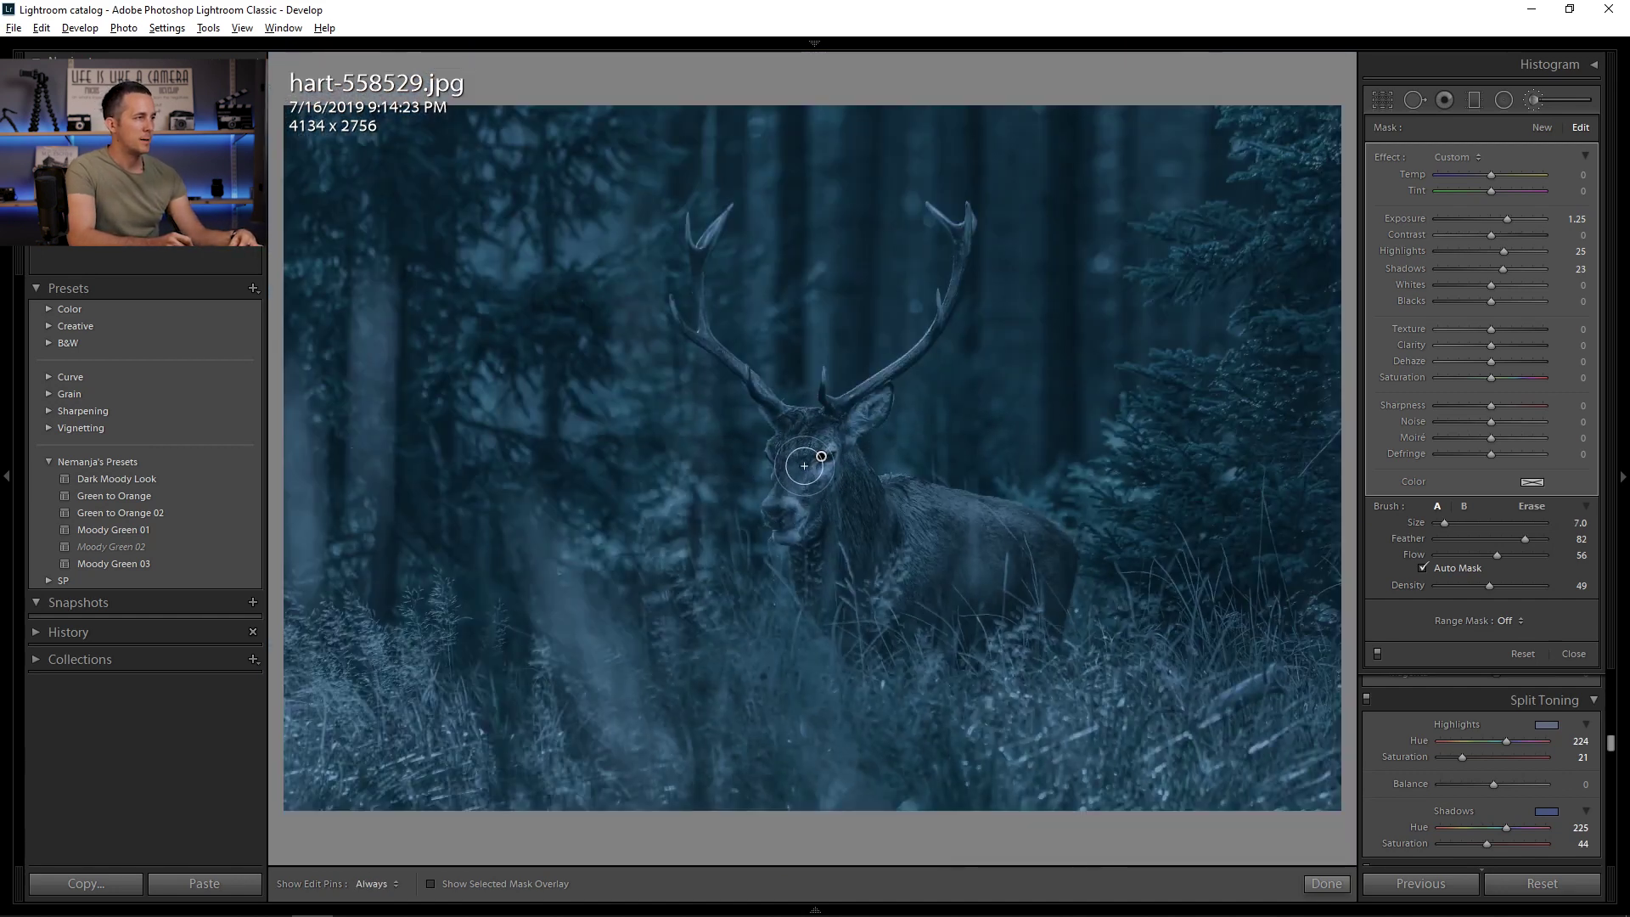
{"action": "key", "text": "bracketleft"}
{"action": "key", "text": "bracketleft"}
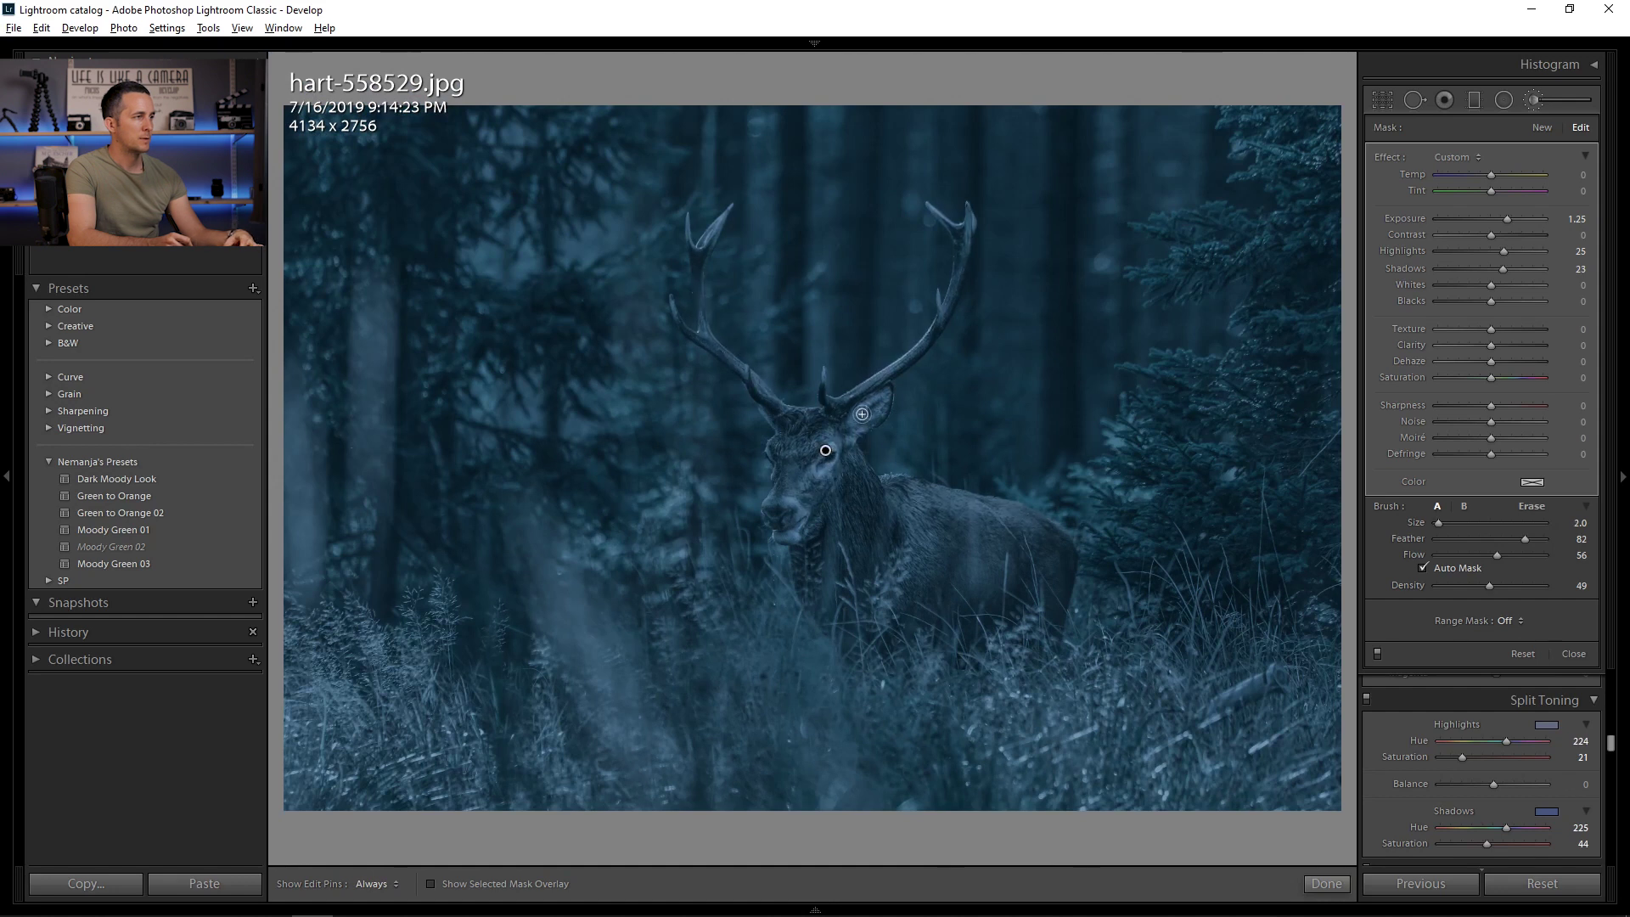
{"action": "key", "text": "h"}
{"action": "mouse_move", "coordinate": [1508, 219]}
{"action": "left_mouse_down"}
{"action": "mouse_move", "coordinate": [1536, 220]}
{"action": "mouse_move", "coordinate": [1499, 236]}
{"action": "mouse_move", "coordinate": [1535, 250]}
{"action": "mouse_move", "coordinate": [1537, 283]}
{"action": "mouse_move", "coordinate": [1501, 280]}
{"action": "mouse_move", "coordinate": [1538, 265]}
{"action": "mouse_move", "coordinate": [1511, 269]}
{"action": "mouse_move", "coordinate": [1514, 223]}
{"action": "left_mouse_up"}
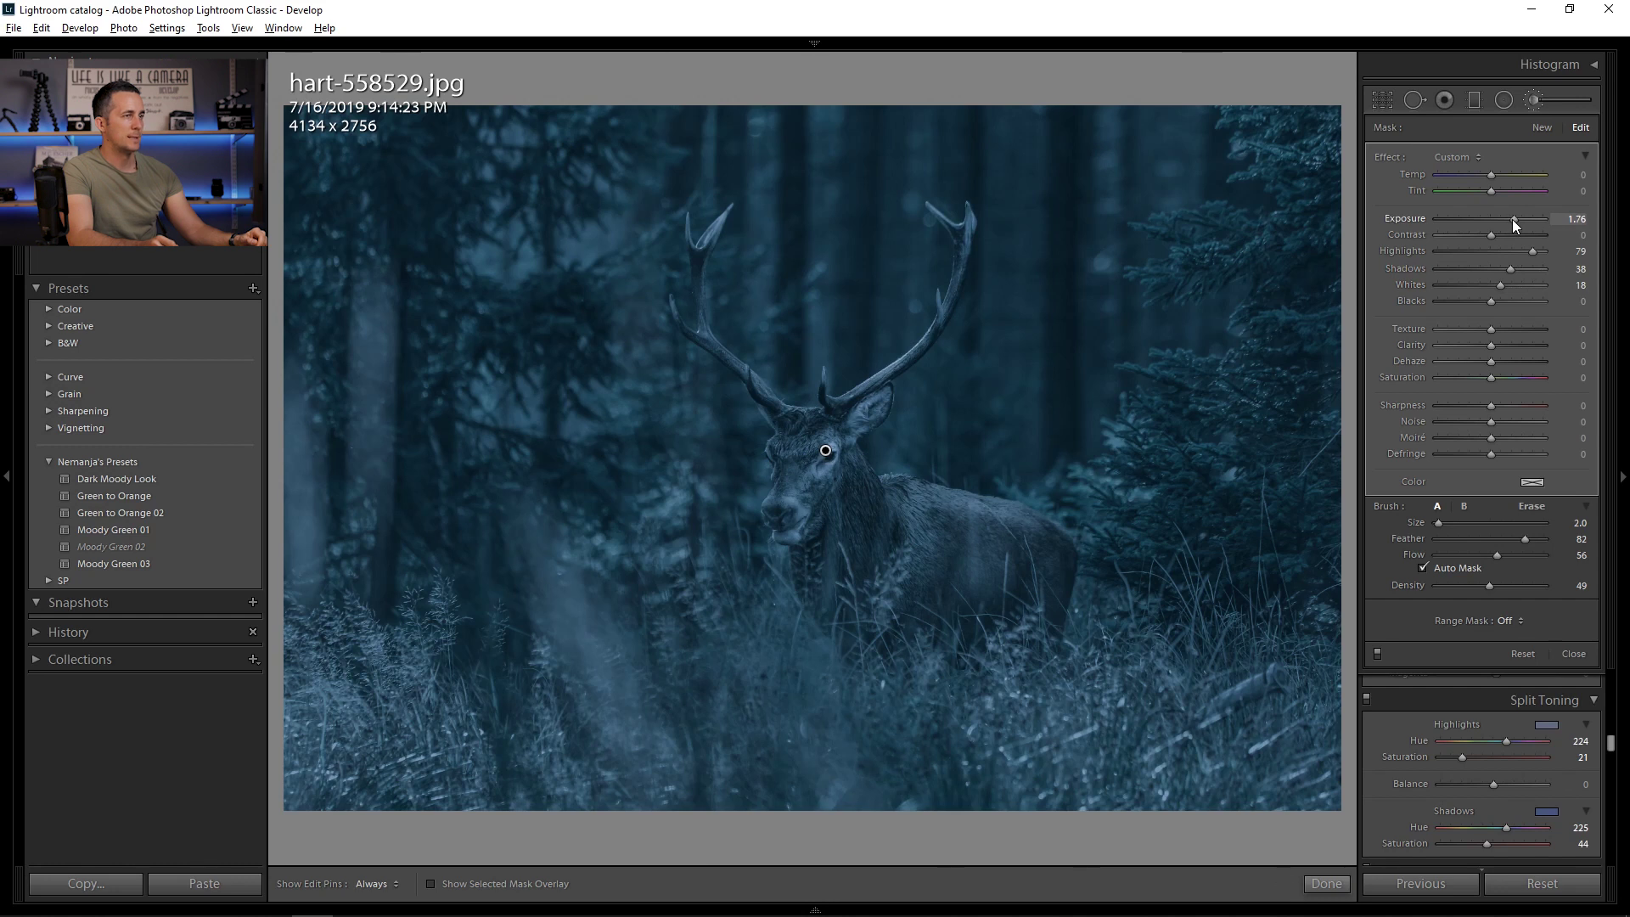
Add a graduated filter over the grass at the photo's lower edge with Exposure -1.44, Highlights 0 and Shadows 0, and narrow its transition
{"action": "left_click", "coordinate": [1474, 99]}
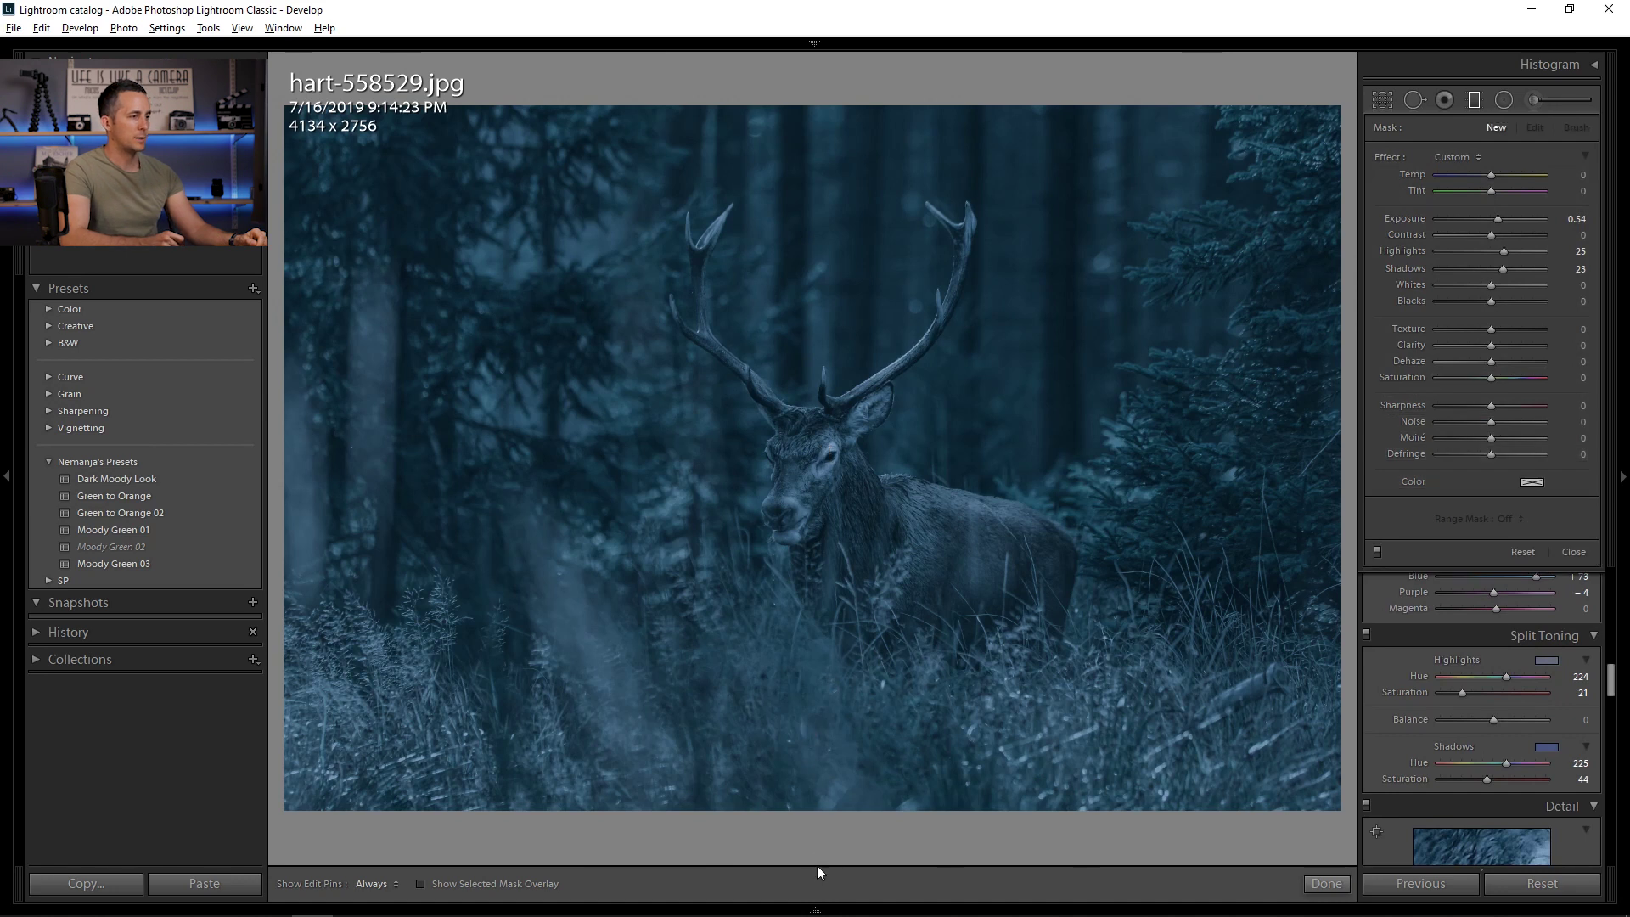
{"action": "left_click_drag", "start_coordinate": [820, 817], "coordinate": [819, 536]}
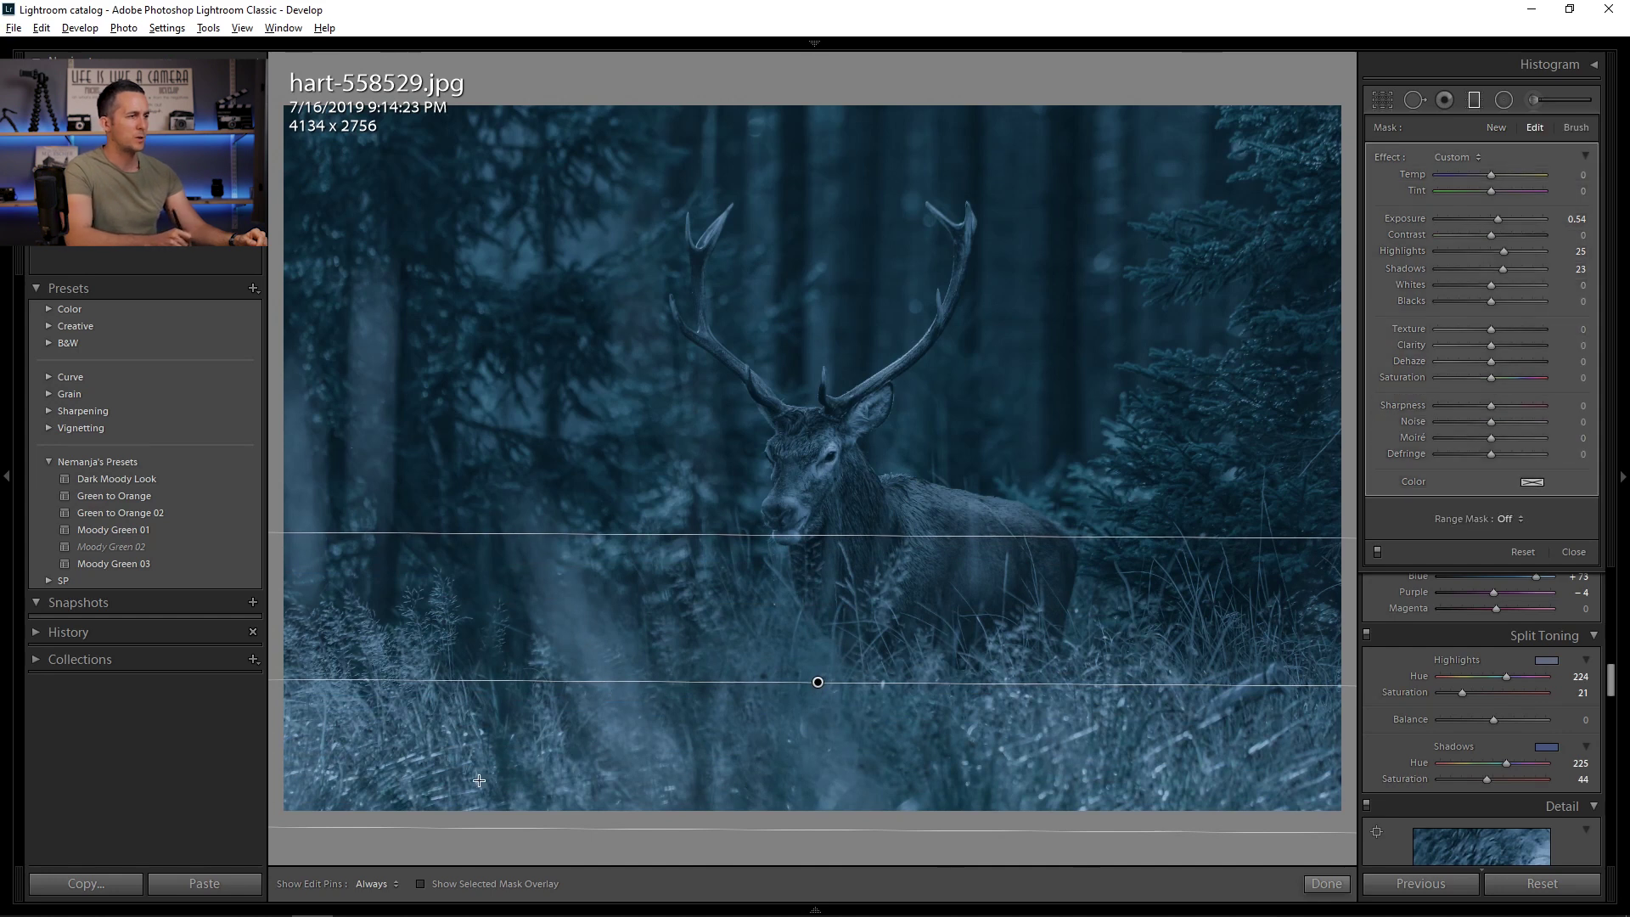
{"action": "double_click", "coordinate": [1501, 250]}
{"action": "double_click", "coordinate": [1503, 266]}
{"action": "left_click_drag", "start_coordinate": [1500, 217], "coordinate": [1472, 217]}
{"action": "left_click_drag", "start_coordinate": [814, 521], "coordinate": [810, 570]}
{"action": "left_click_drag", "start_coordinate": [817, 693], "coordinate": [818, 682]}
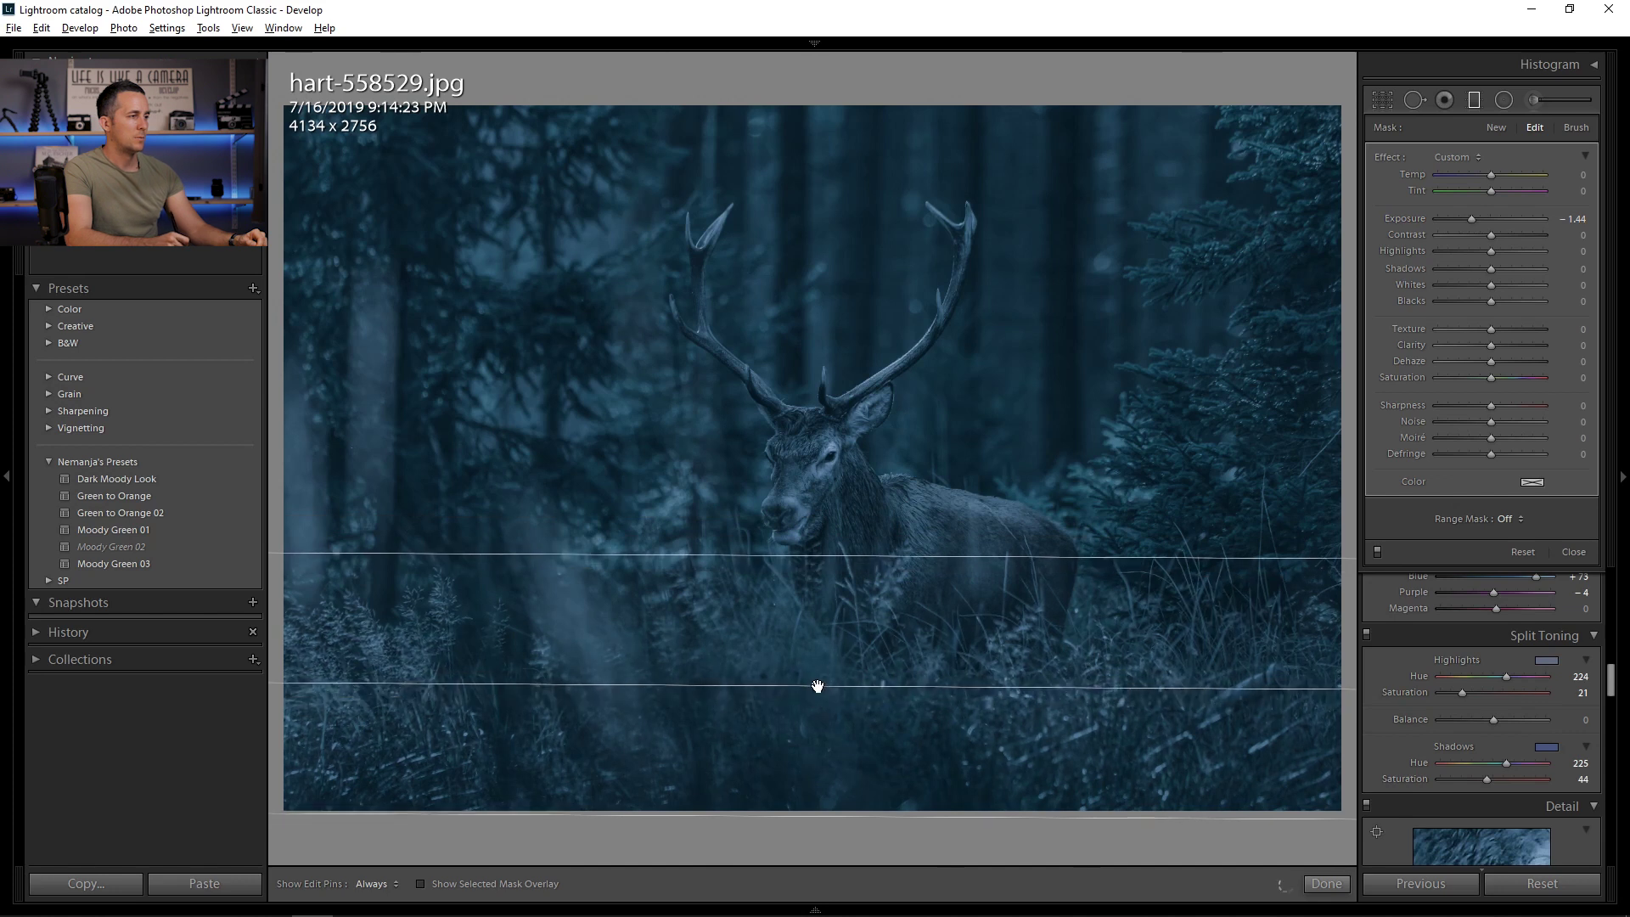
Move the graduated filter slightly lower over the grass, set its Exposure to -0.86, and close the filter
{"action": "left_click_drag", "start_coordinate": [826, 564], "coordinate": [826, 570]}
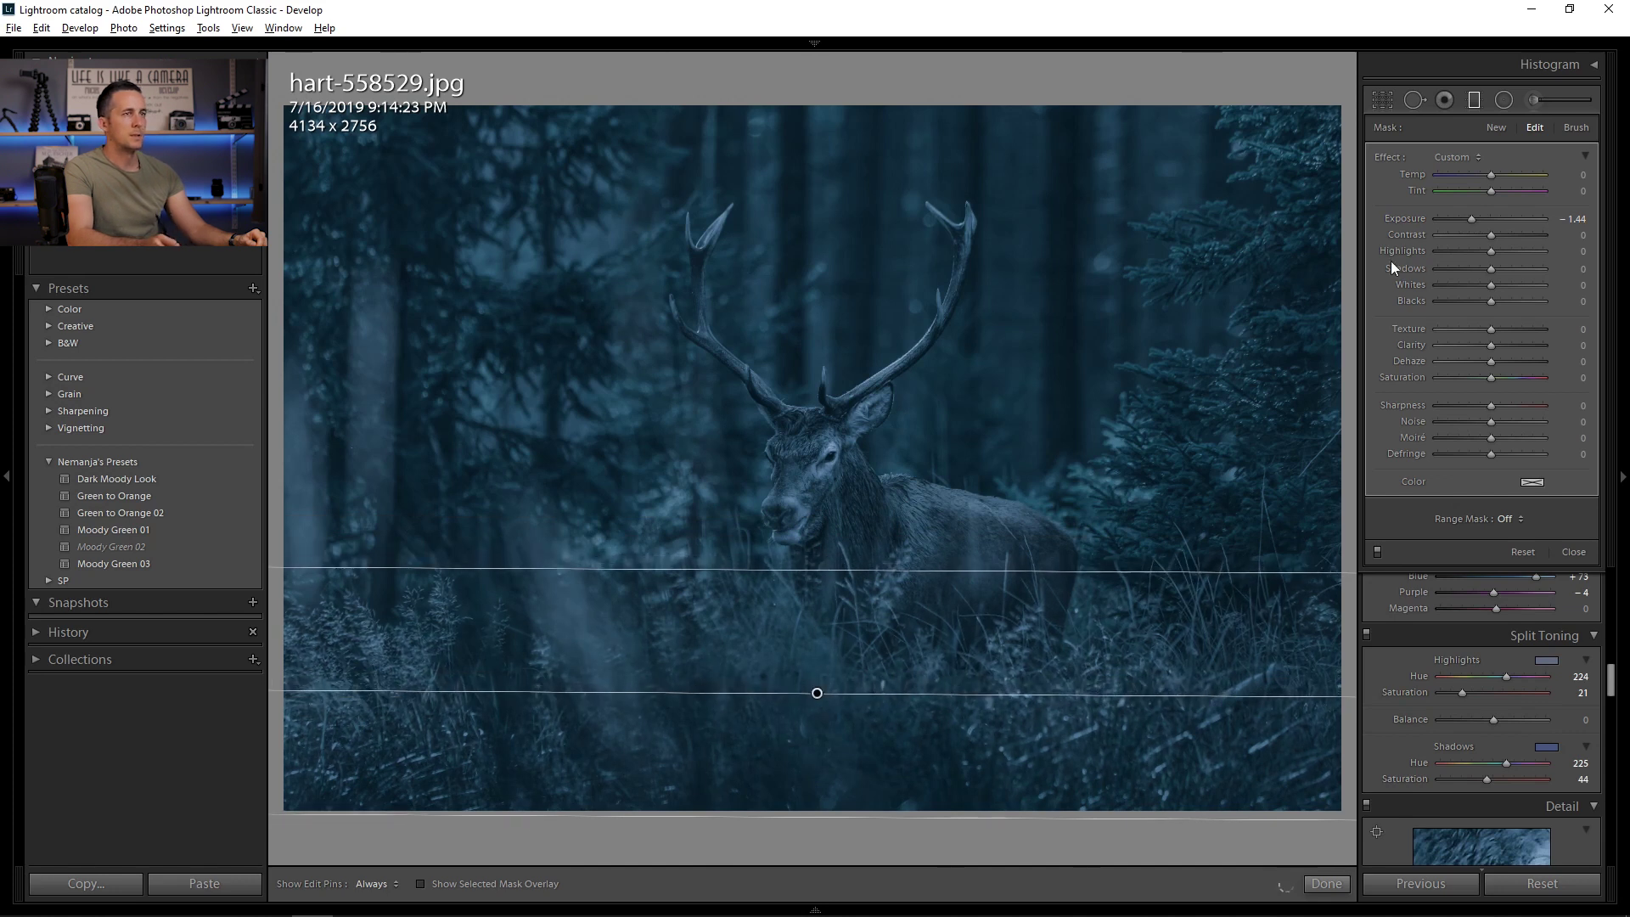
{"action": "left_click_drag", "start_coordinate": [1471, 218], "coordinate": [1478, 217]}
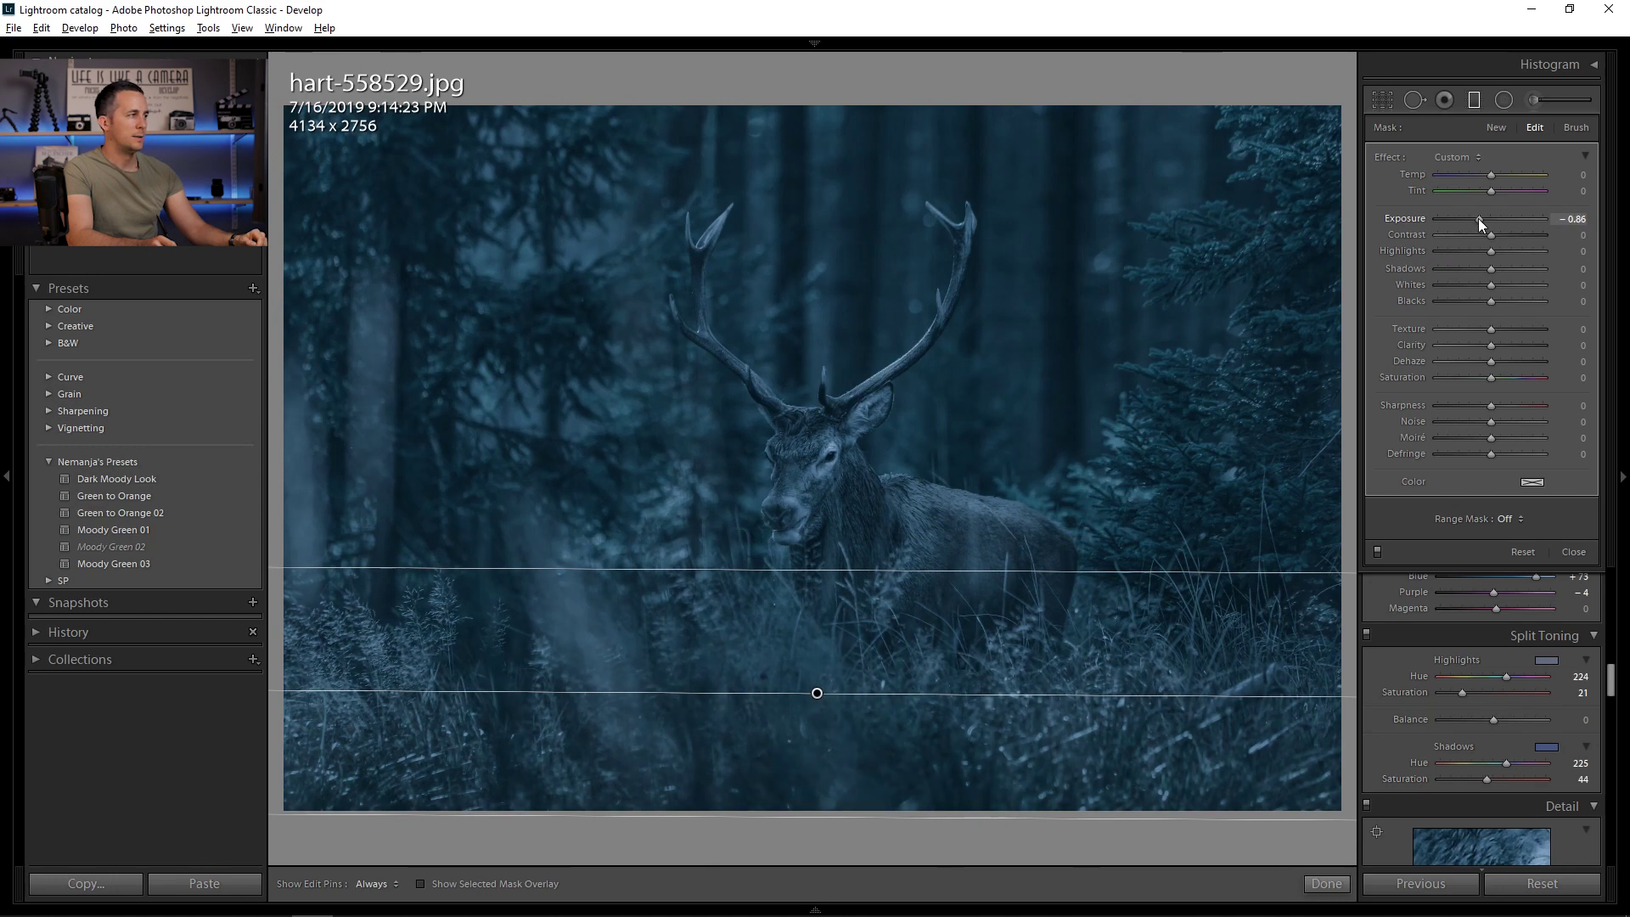
{"action": "left_click", "coordinate": [1475, 102]}
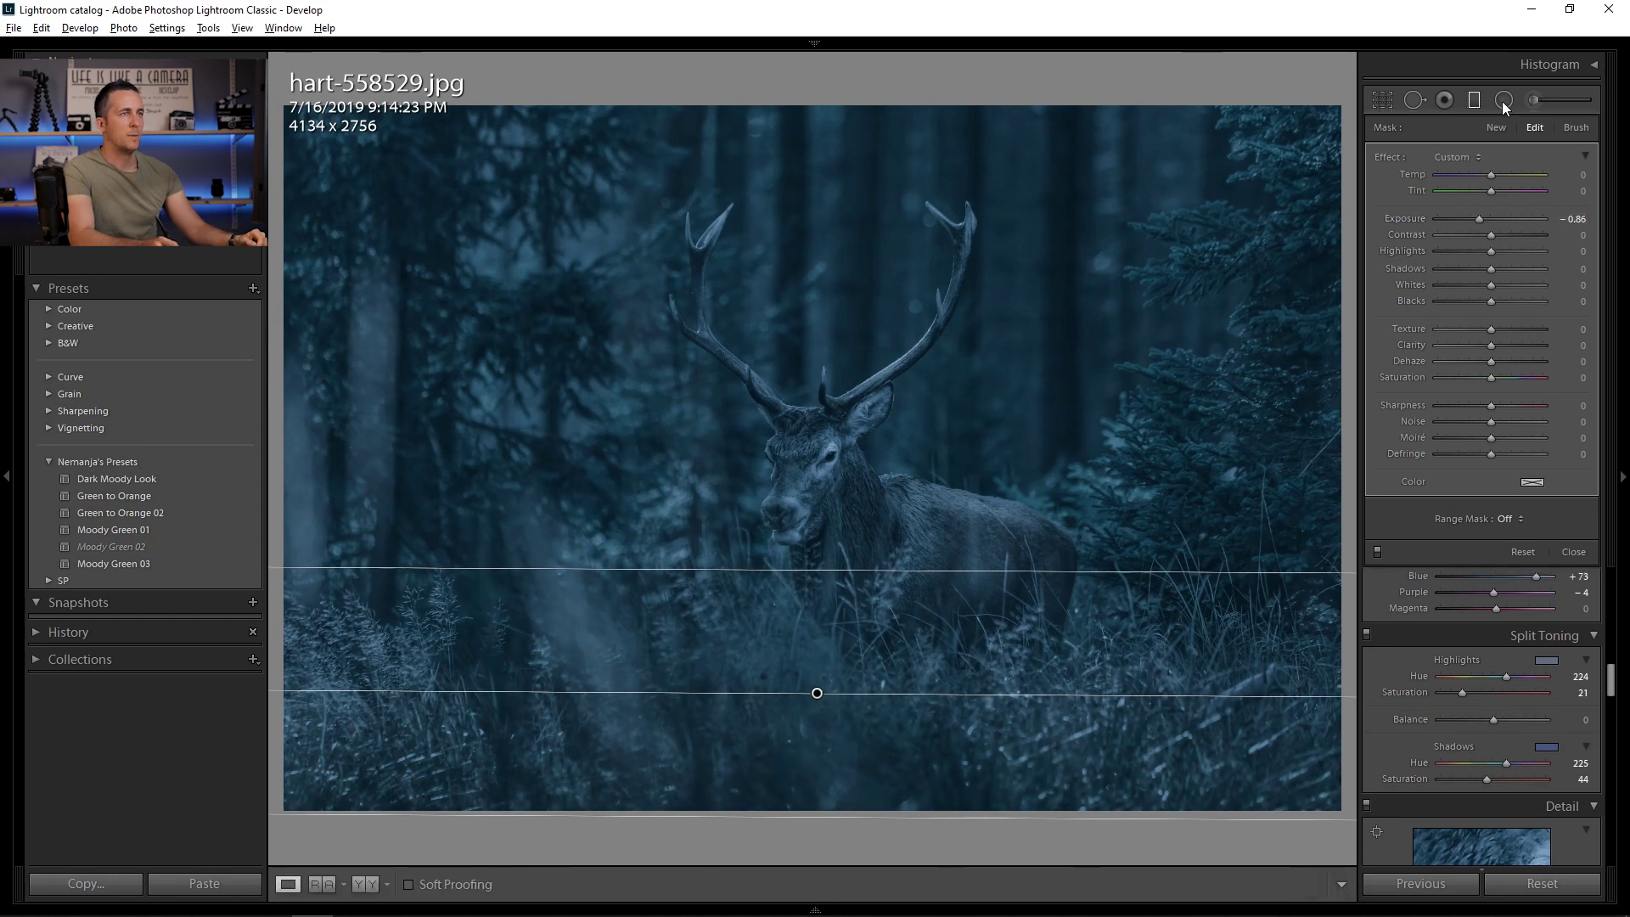
Add a post-crop vignette with Amount -23 and Feather 74, and compare the edited photo with the original
{"action": "left_click_drag", "start_coordinate": [1610, 344], "coordinate": [1610, 696]}
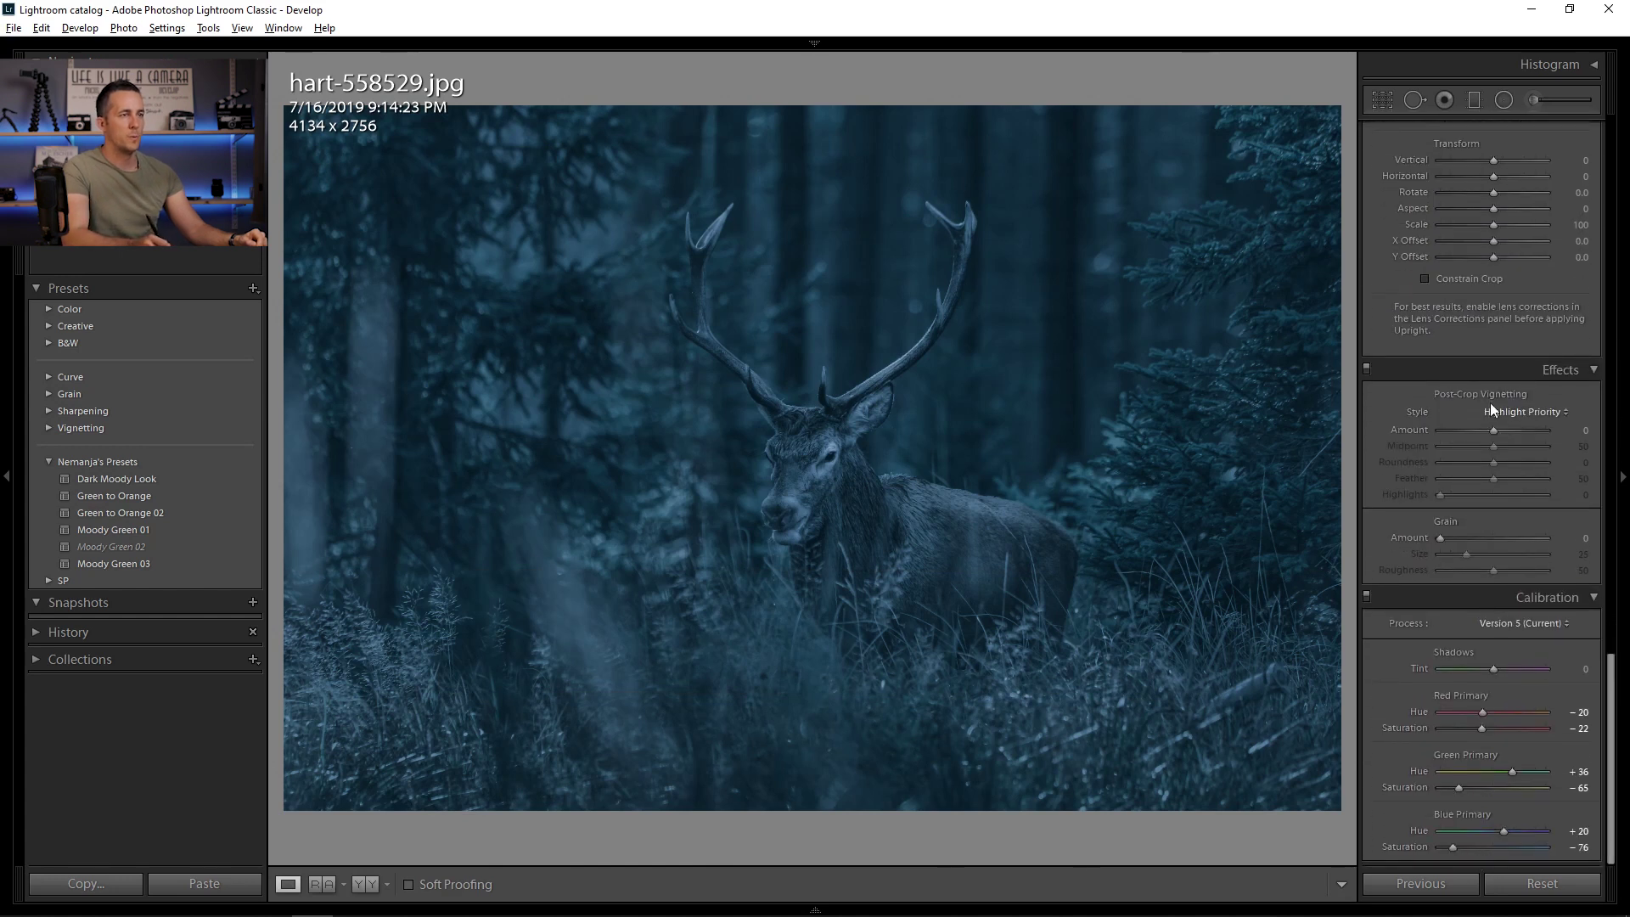
{"action": "left_click_drag", "start_coordinate": [1491, 428], "coordinate": [1515, 479]}
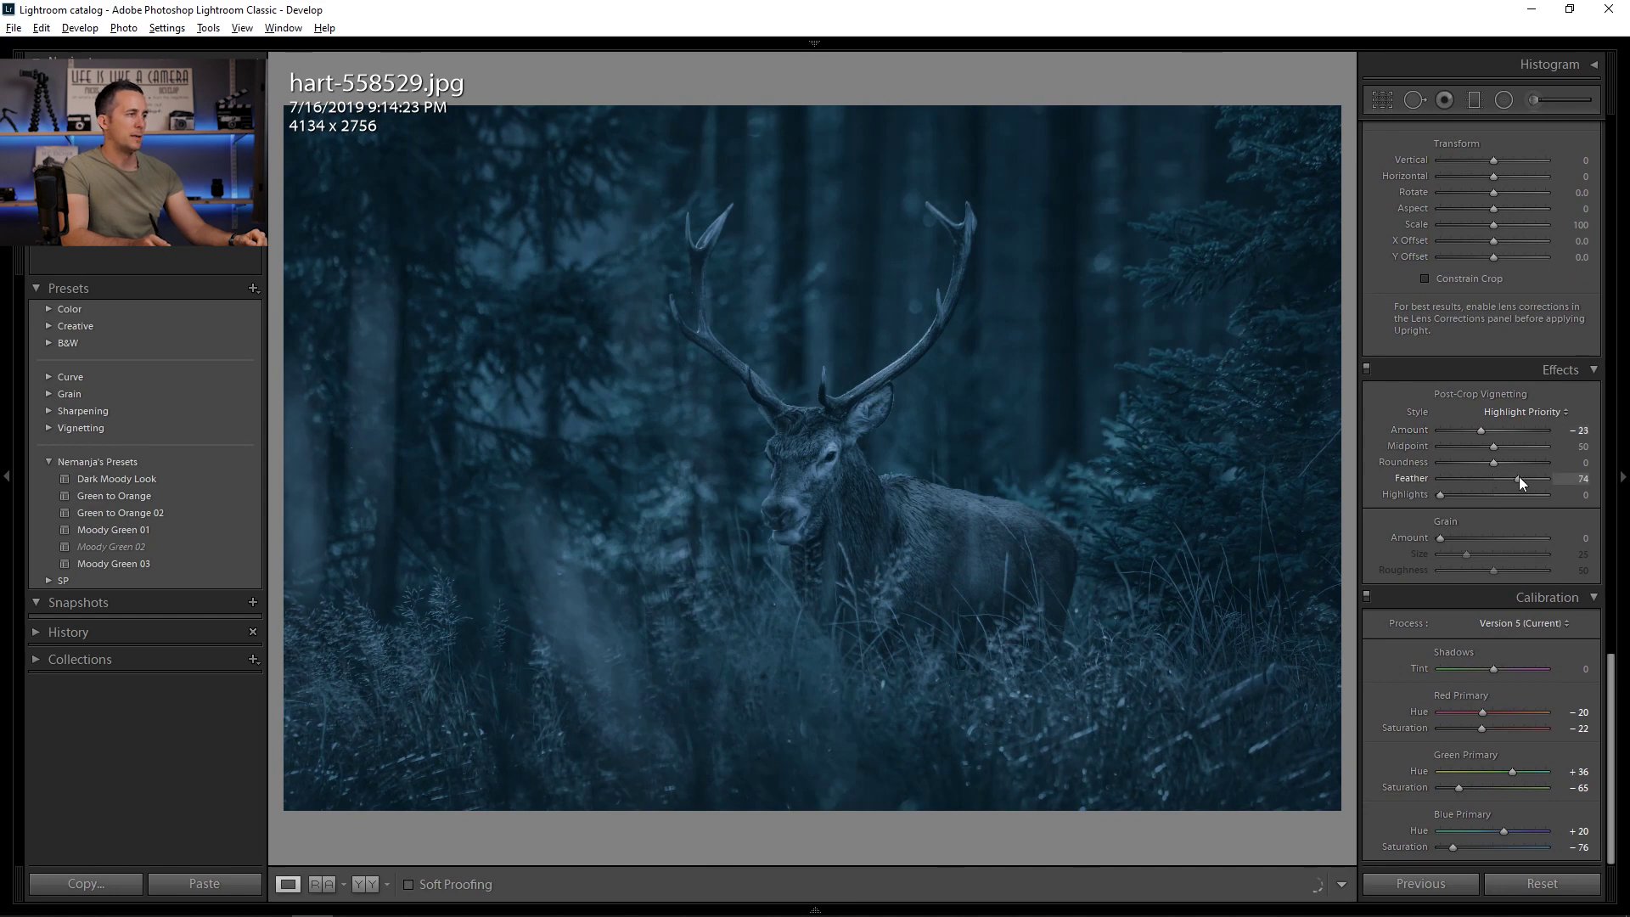
{"action": "key", "text": "backslash"}
{"action": "key", "text": "backslash"}
{"action": "key", "text": "backslash"}
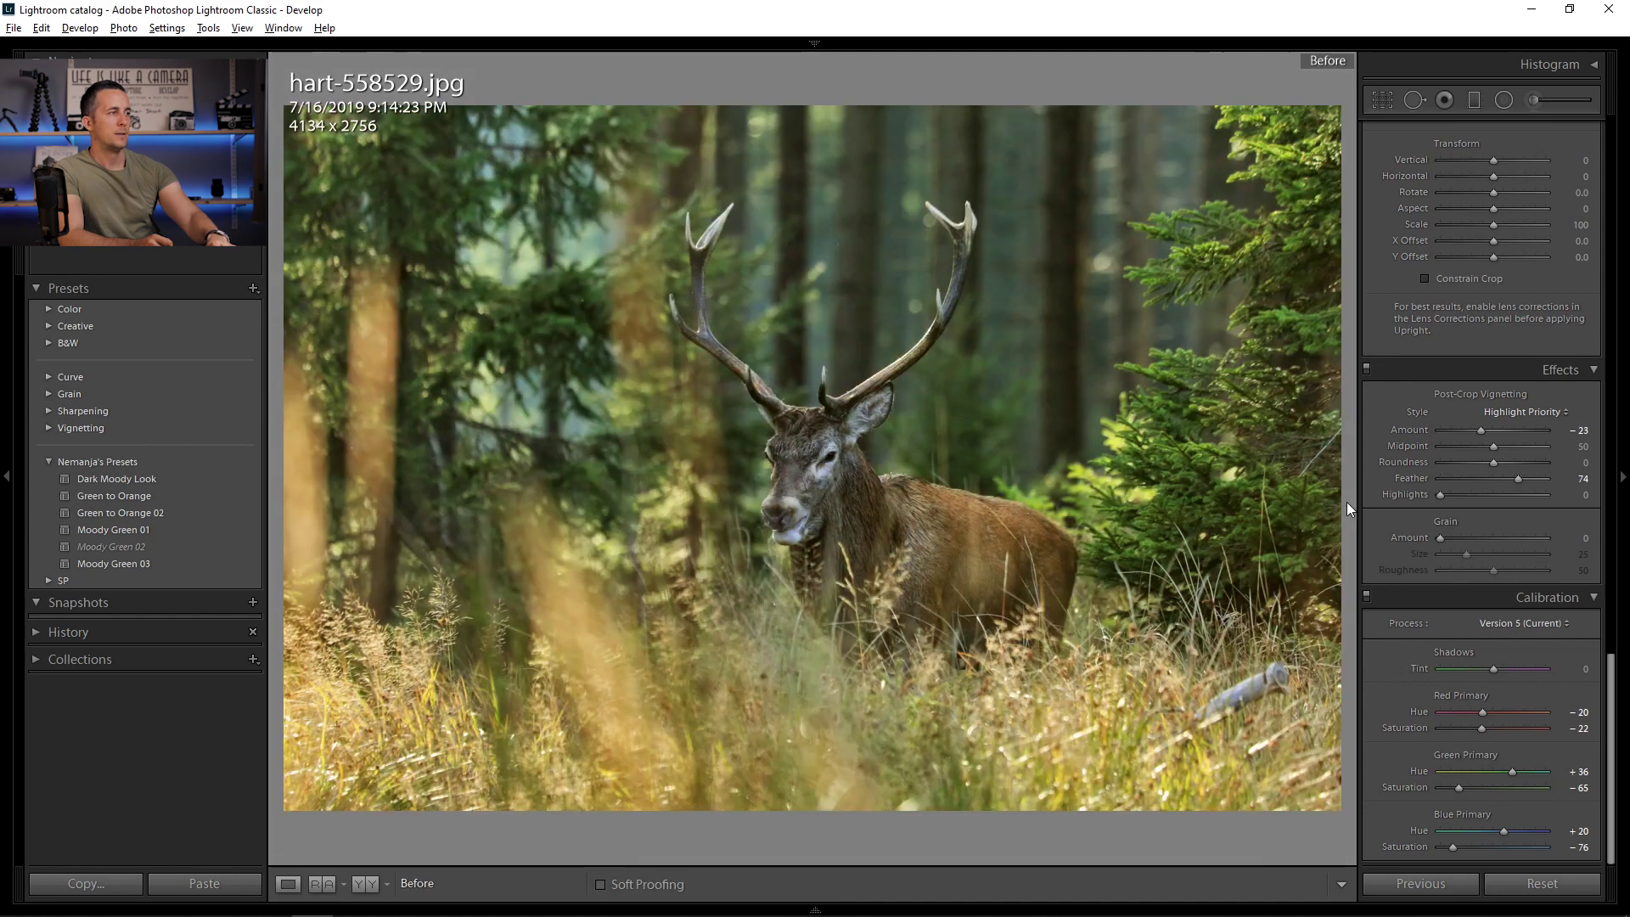
{"action": "key", "text": "backslash"}
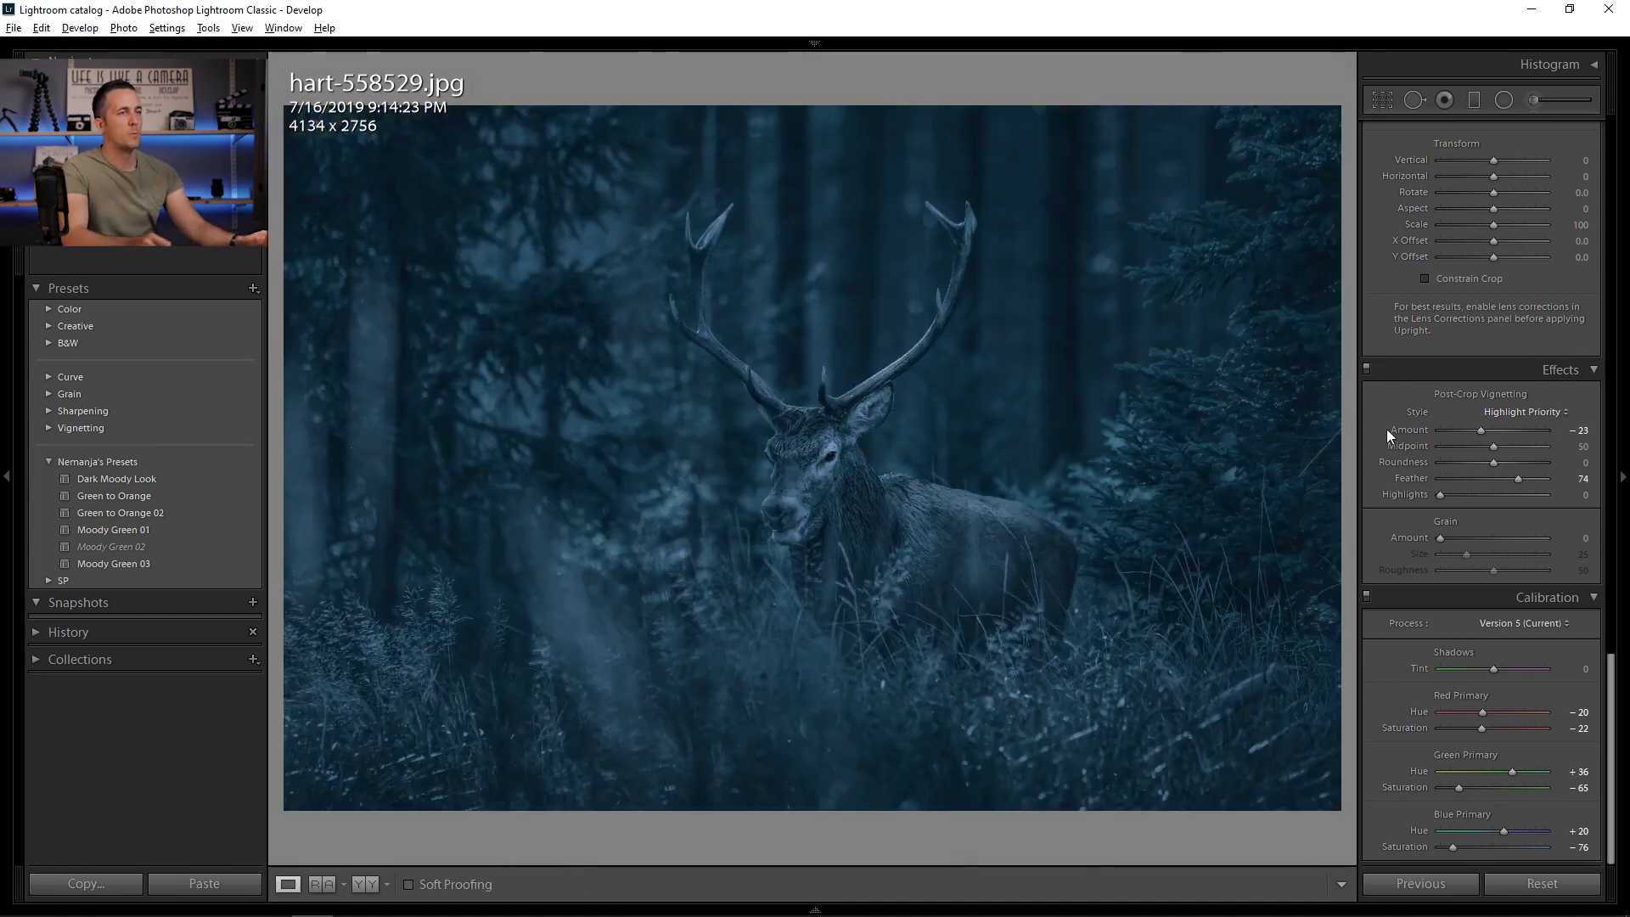
Reselect the existing brush mask at the deer's eye and set its Exposure to 2.14
{"action": "left_click_drag", "start_coordinate": [1612, 680], "coordinate": [1555, 119]}
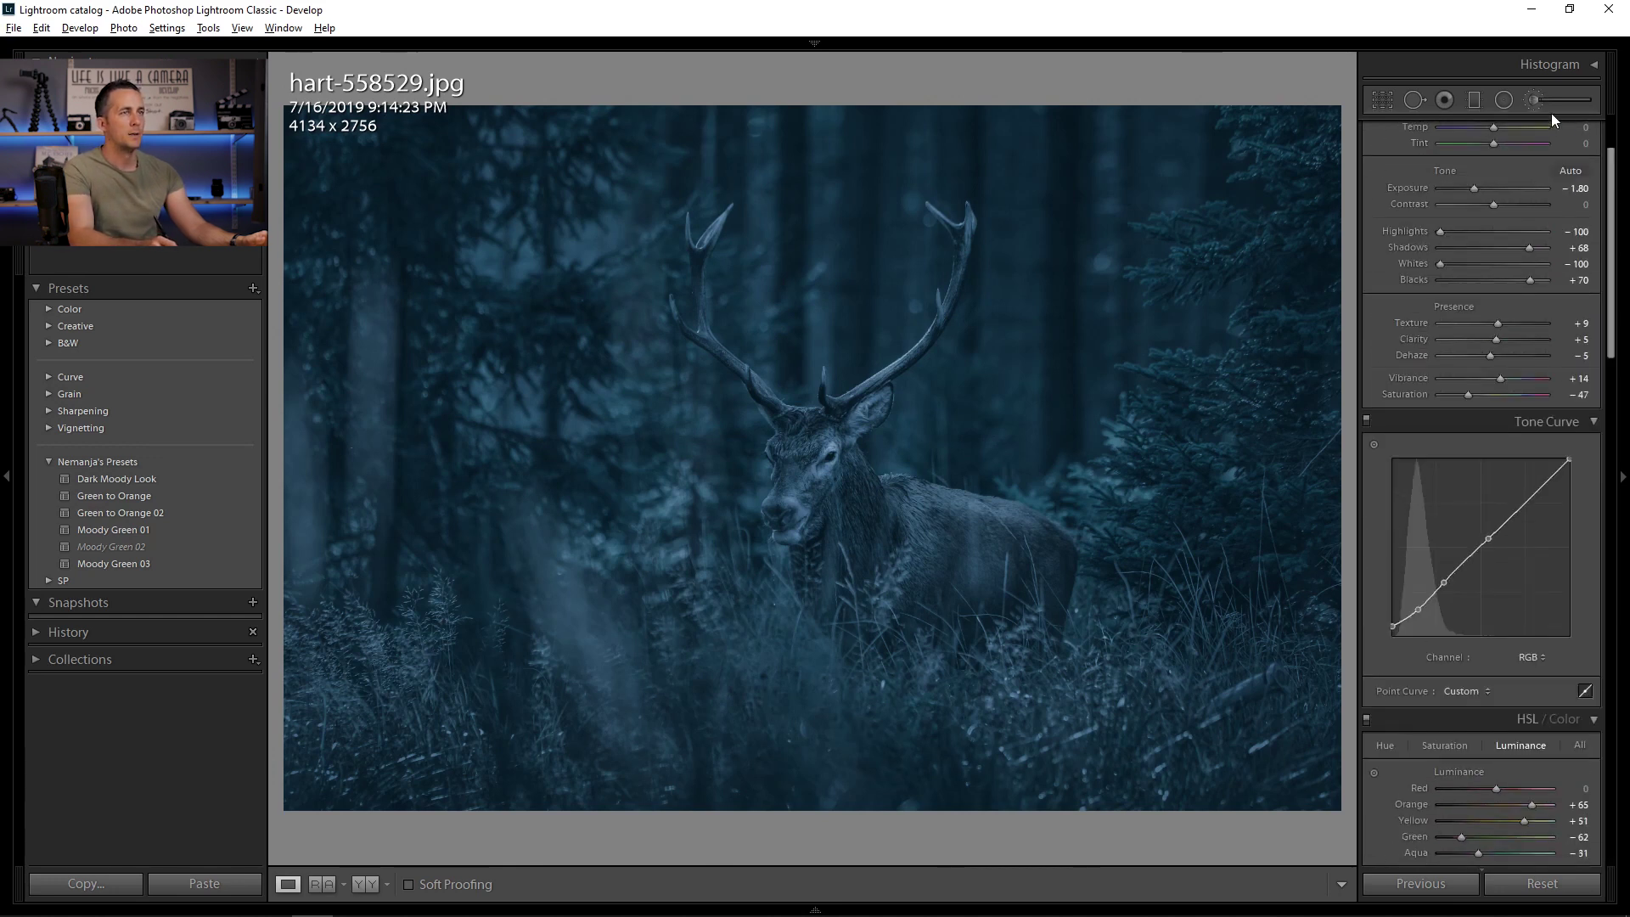
{"action": "left_click", "coordinate": [1534, 101]}
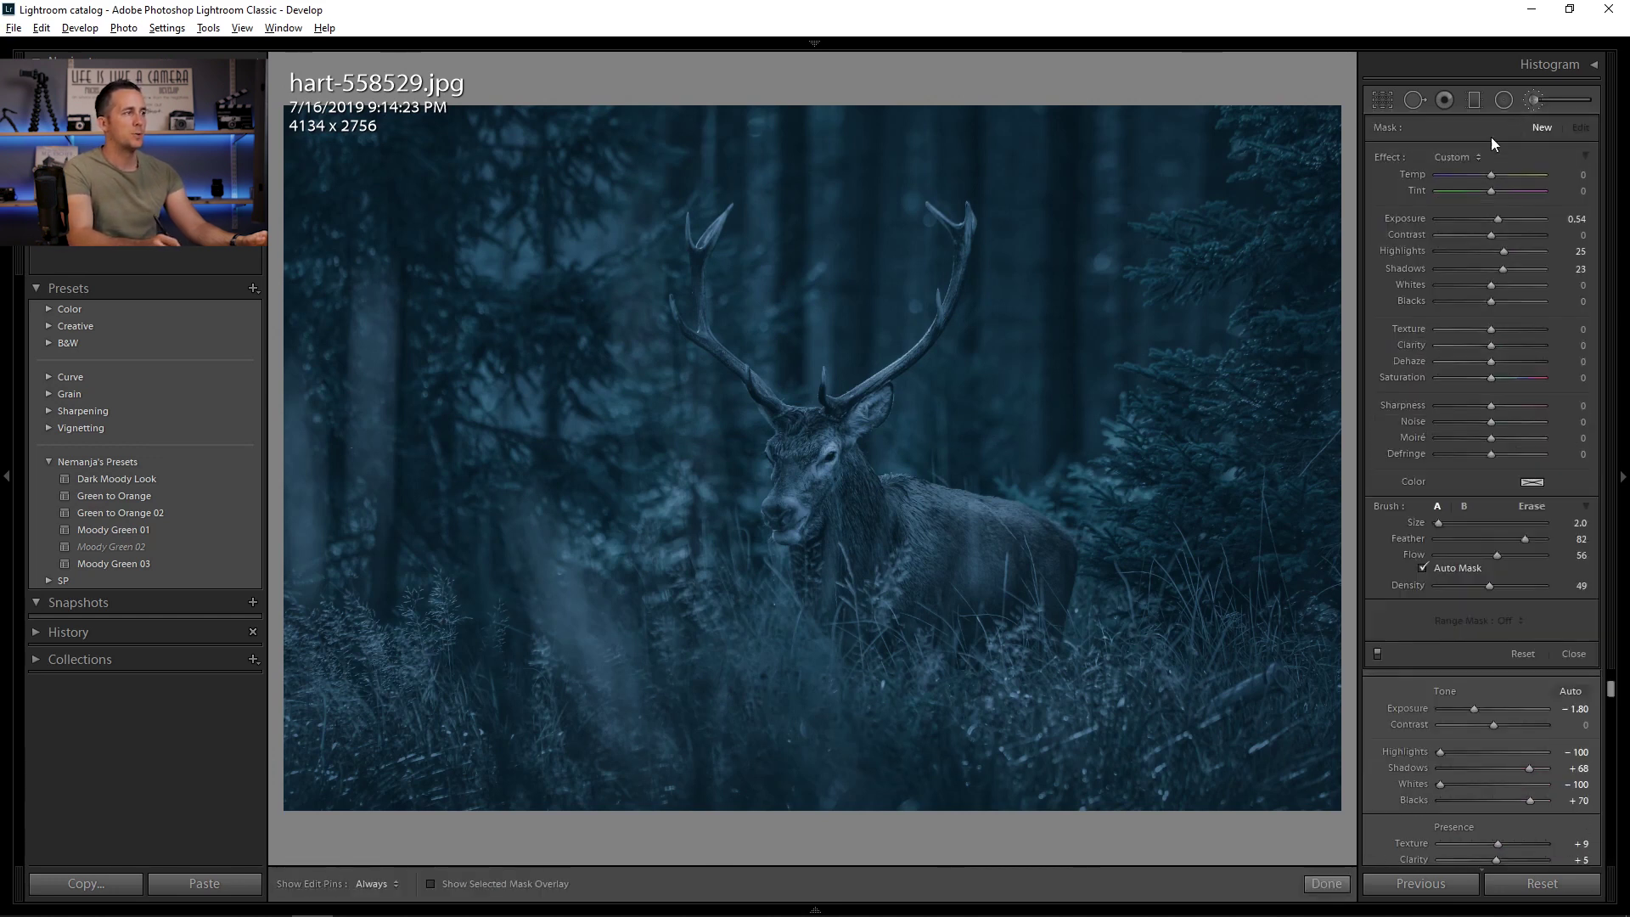
{"action": "left_click", "coordinate": [827, 455]}
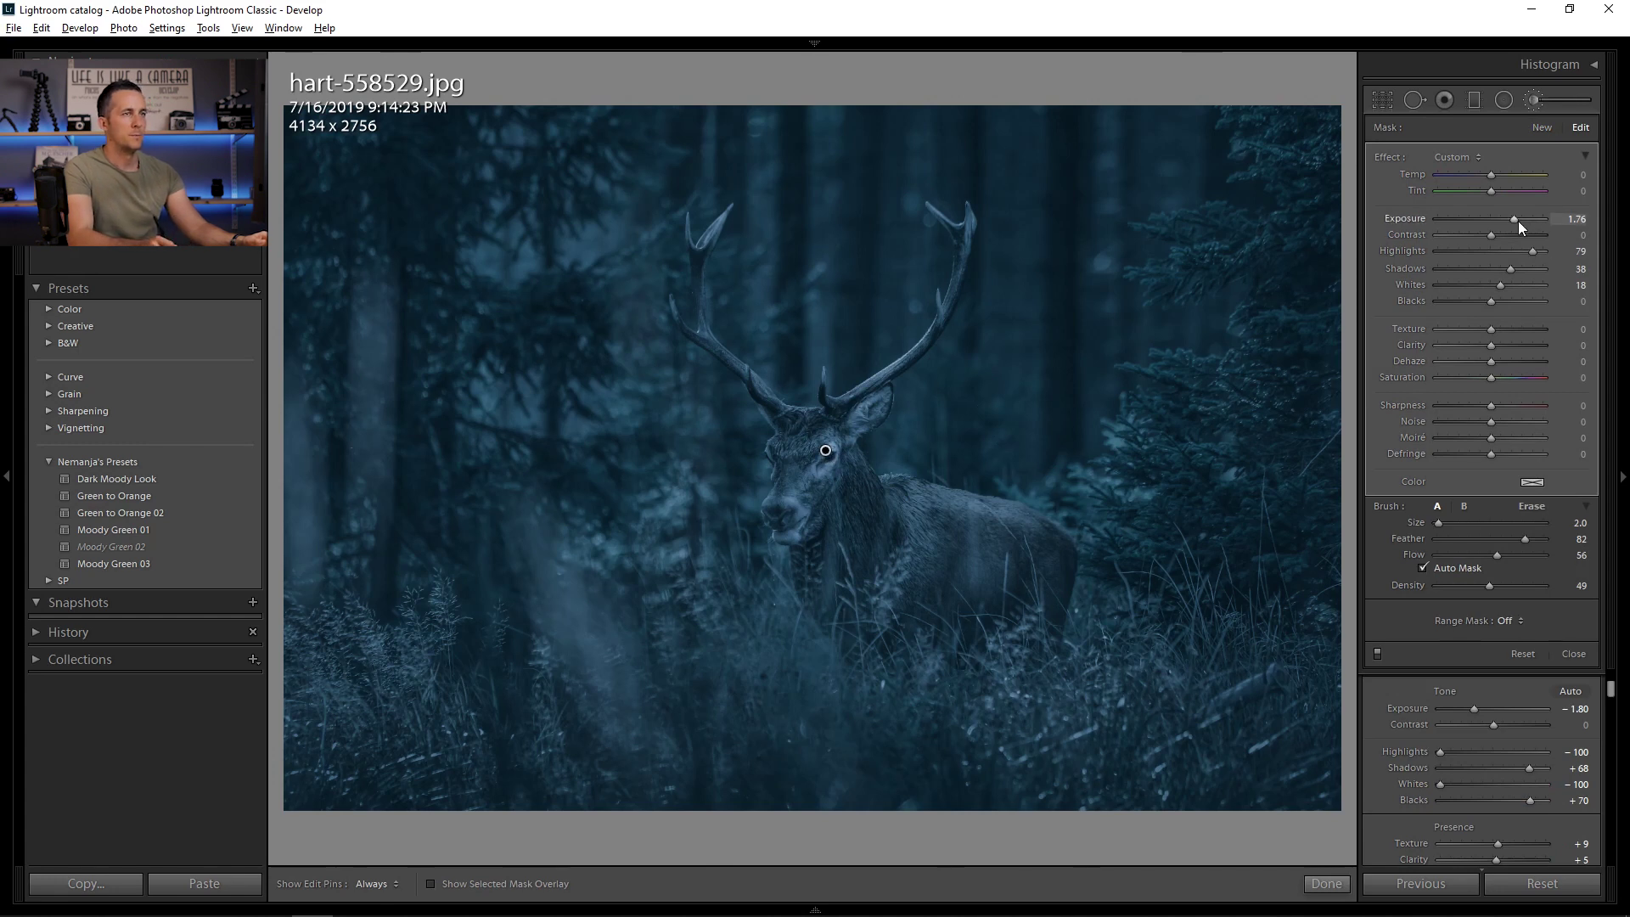
{"action": "left_click_drag", "start_coordinate": [1517, 217], "coordinate": [1519, 218]}
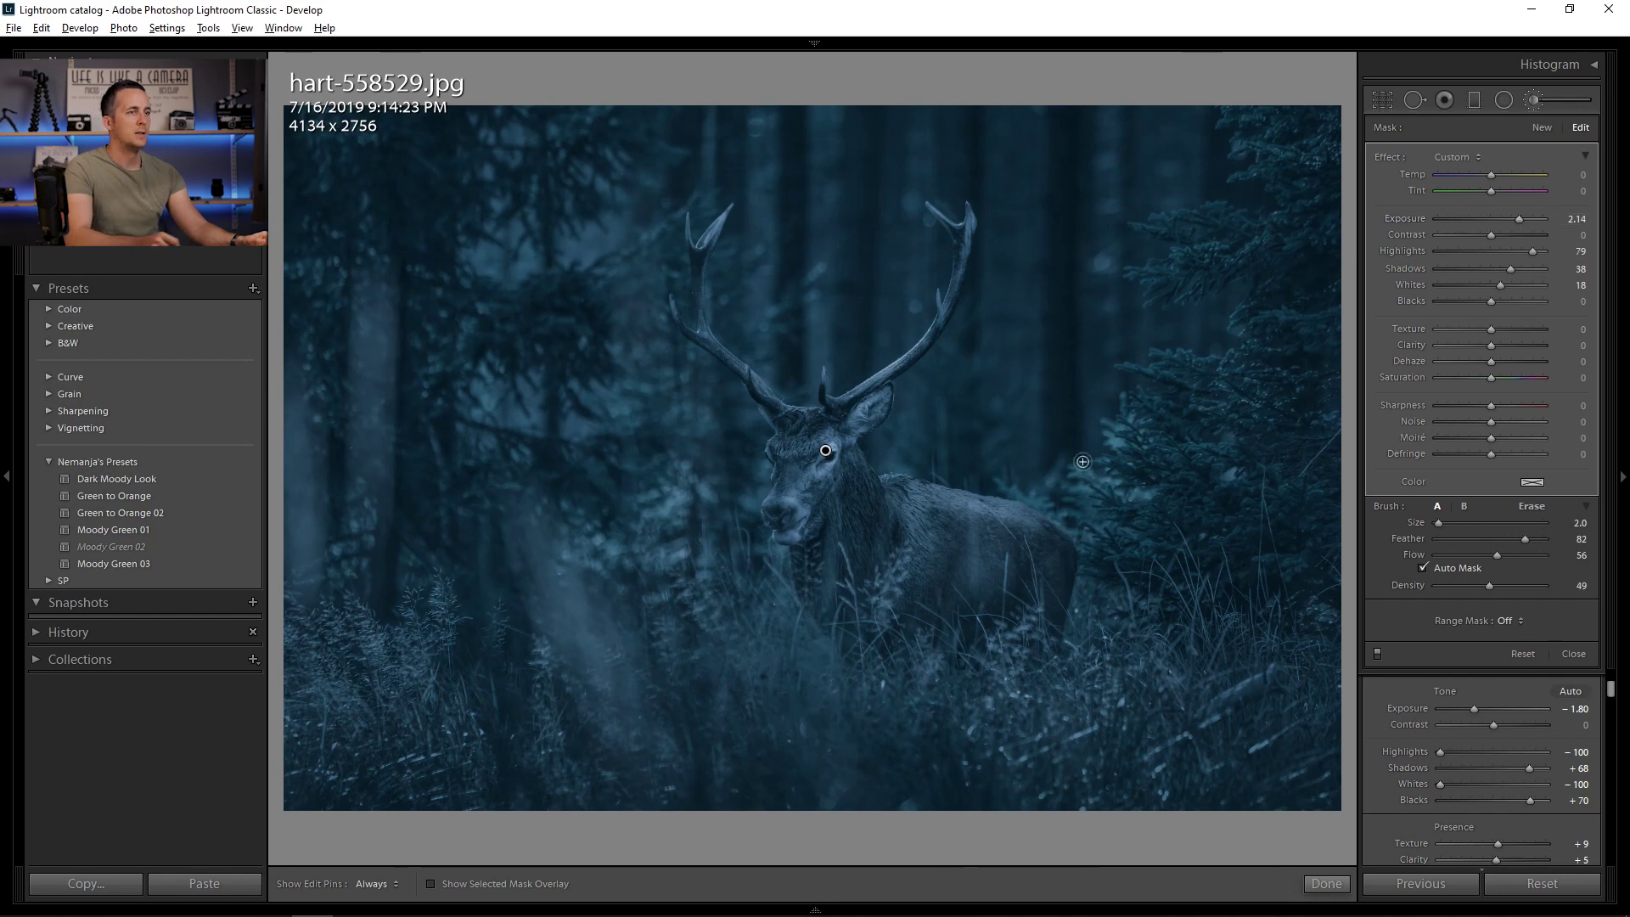
Paint a new brush mask over the deer's head with Exposure 0.54, Highlights 25 and Shadows 23, and close the Adjustment Brush
{"action": "left_click", "coordinate": [1543, 128]}
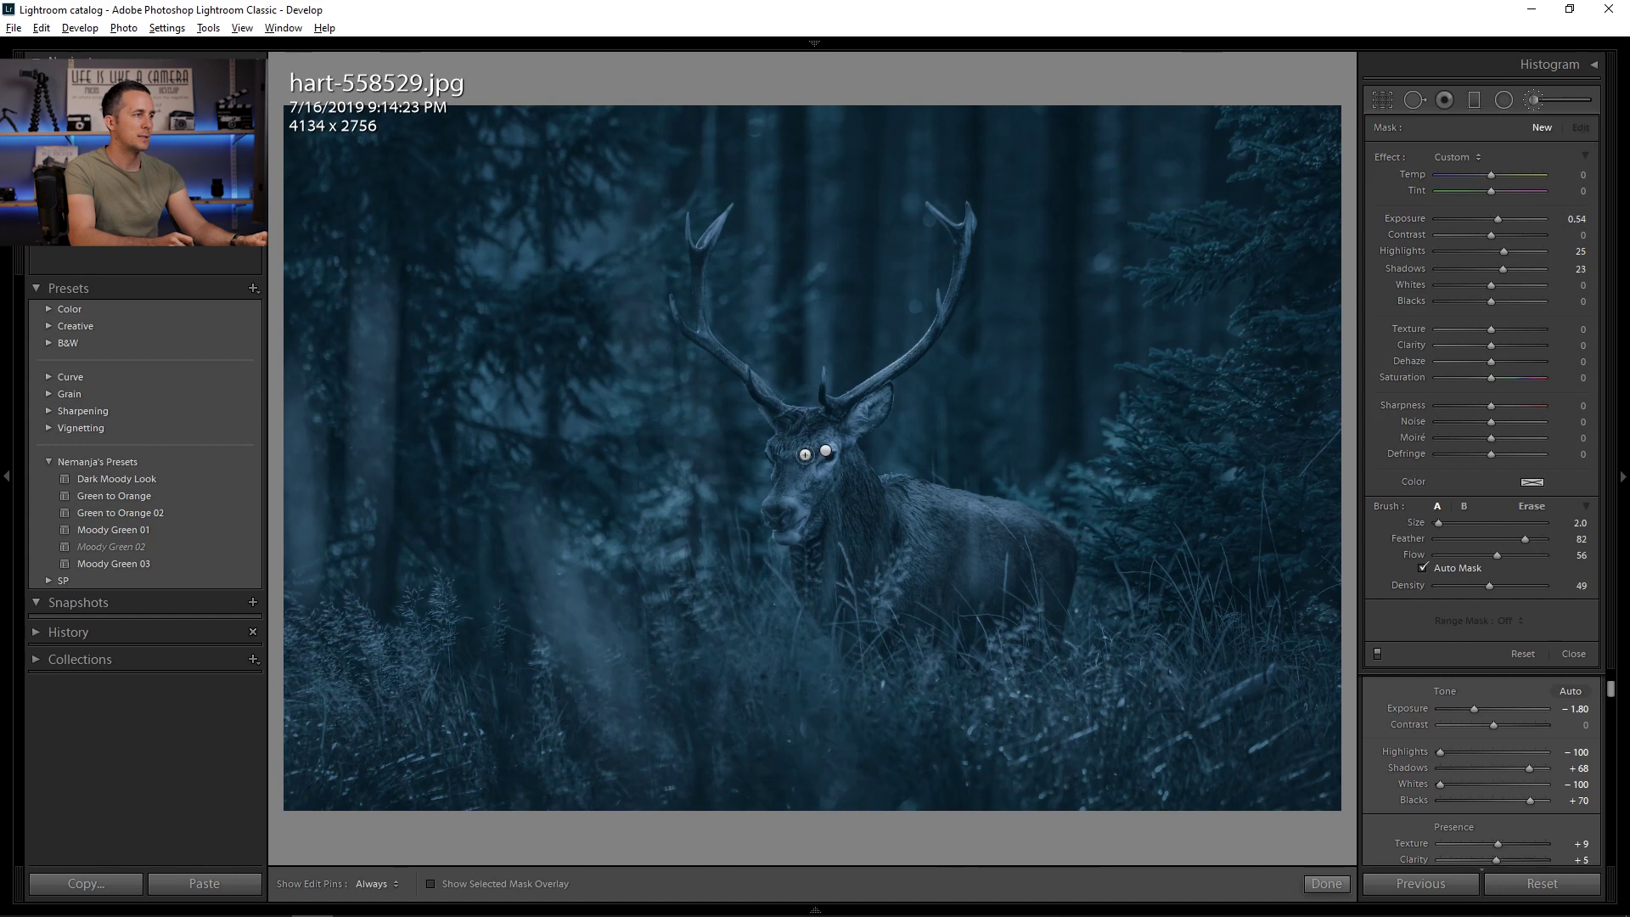
{"action": "left_click_drag", "start_coordinate": [808, 453], "coordinate": [808, 444]}
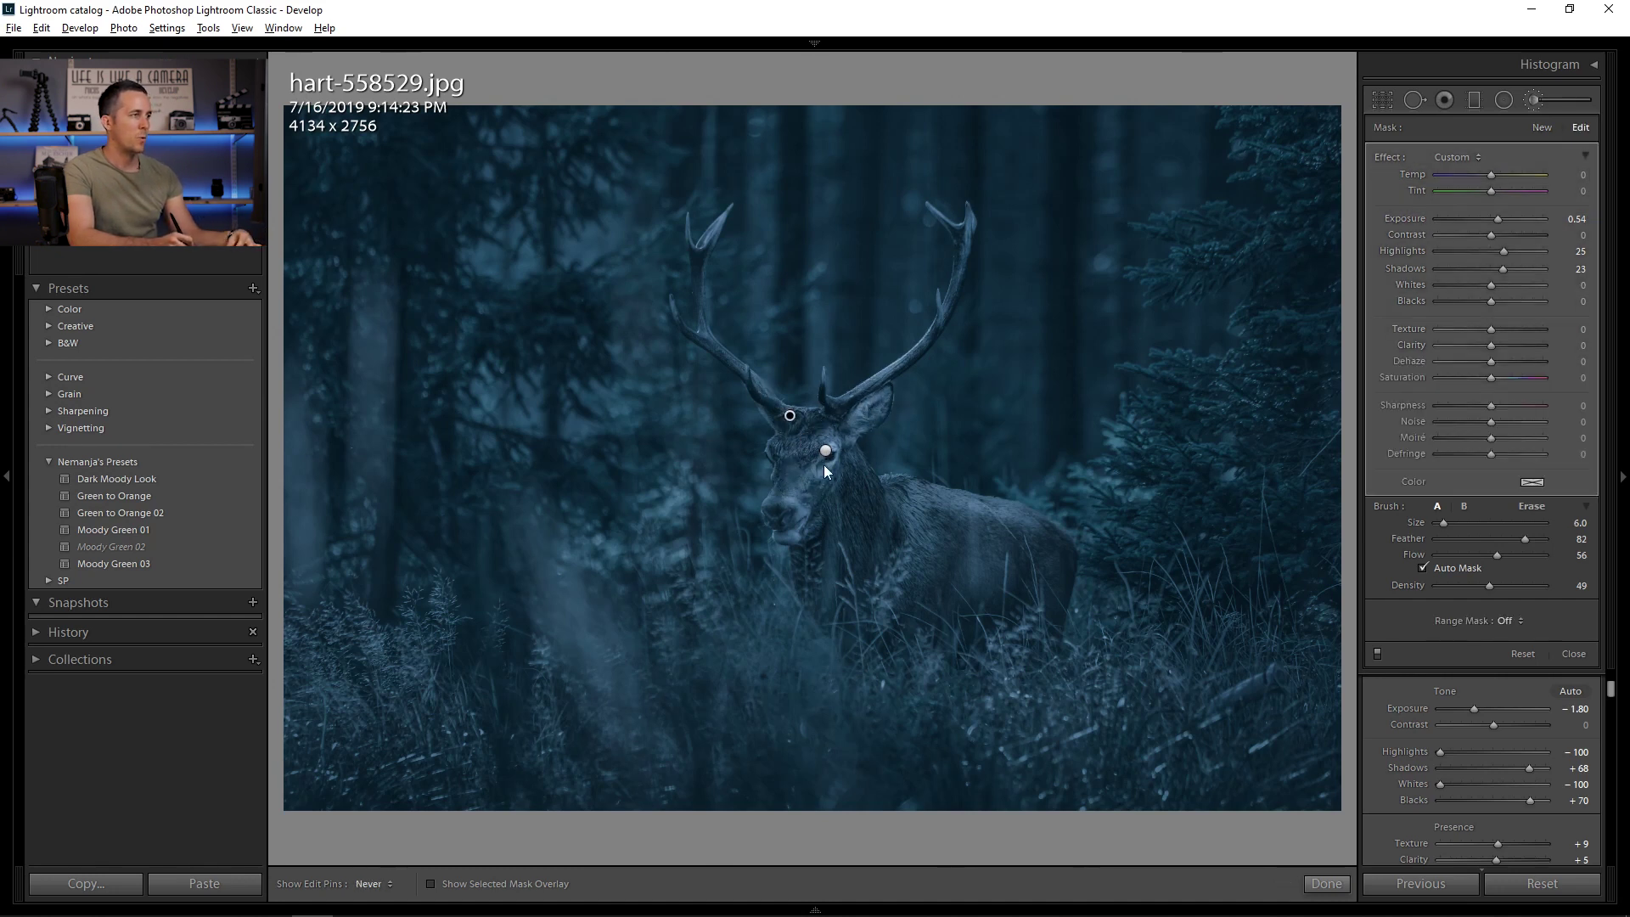
{"action": "key", "text": "h"}
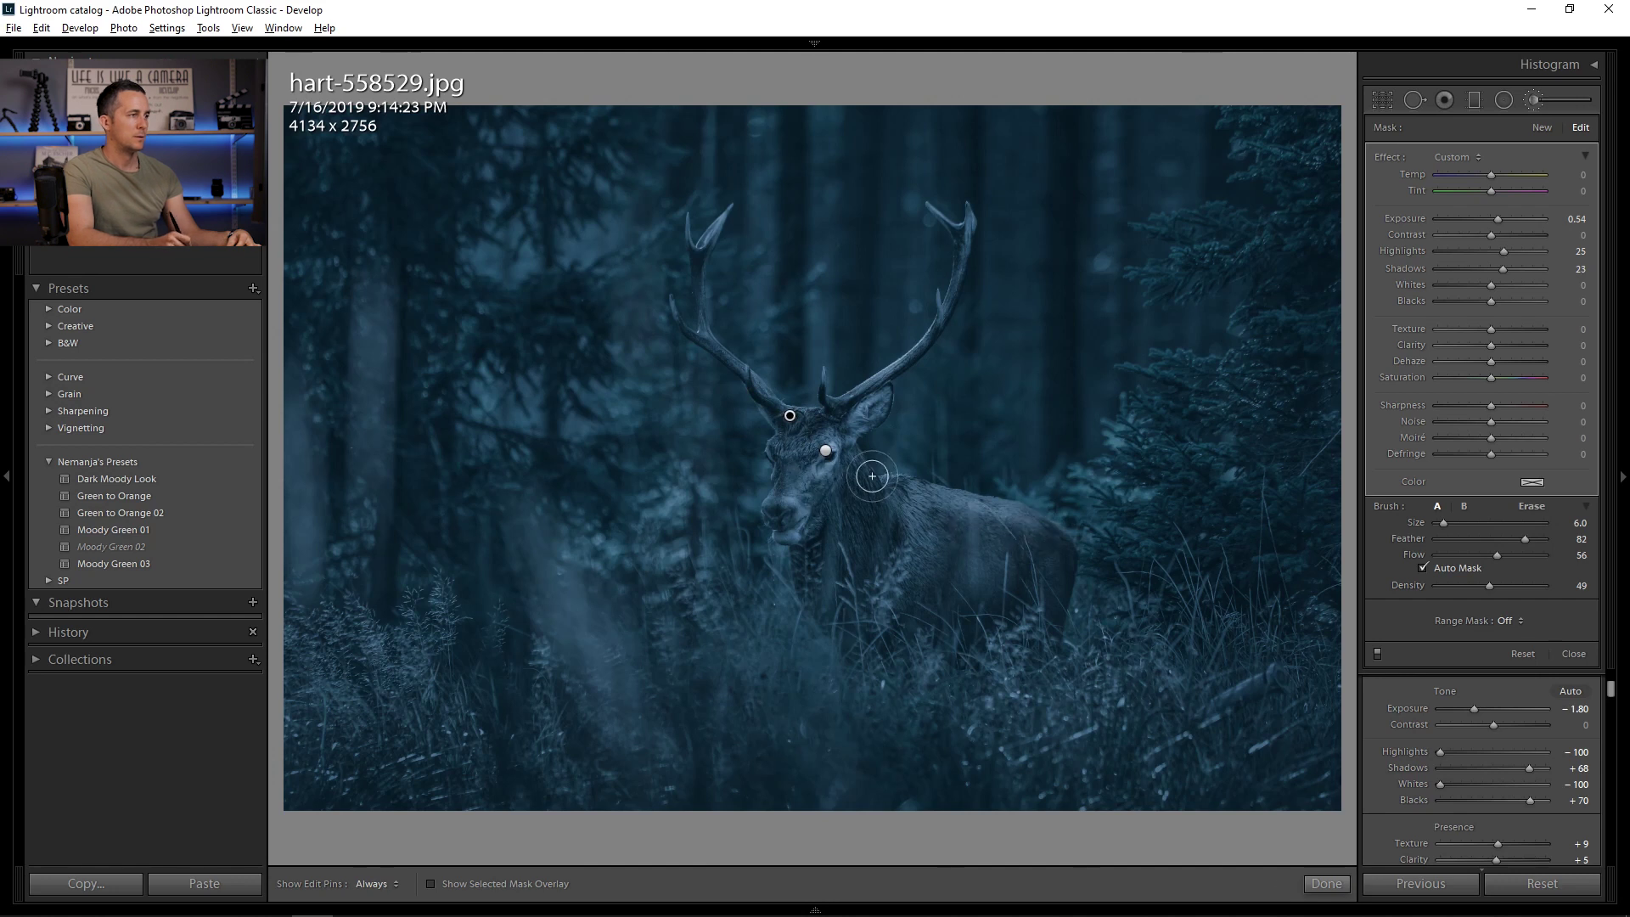
{"action": "key", "text": "bracketright"}
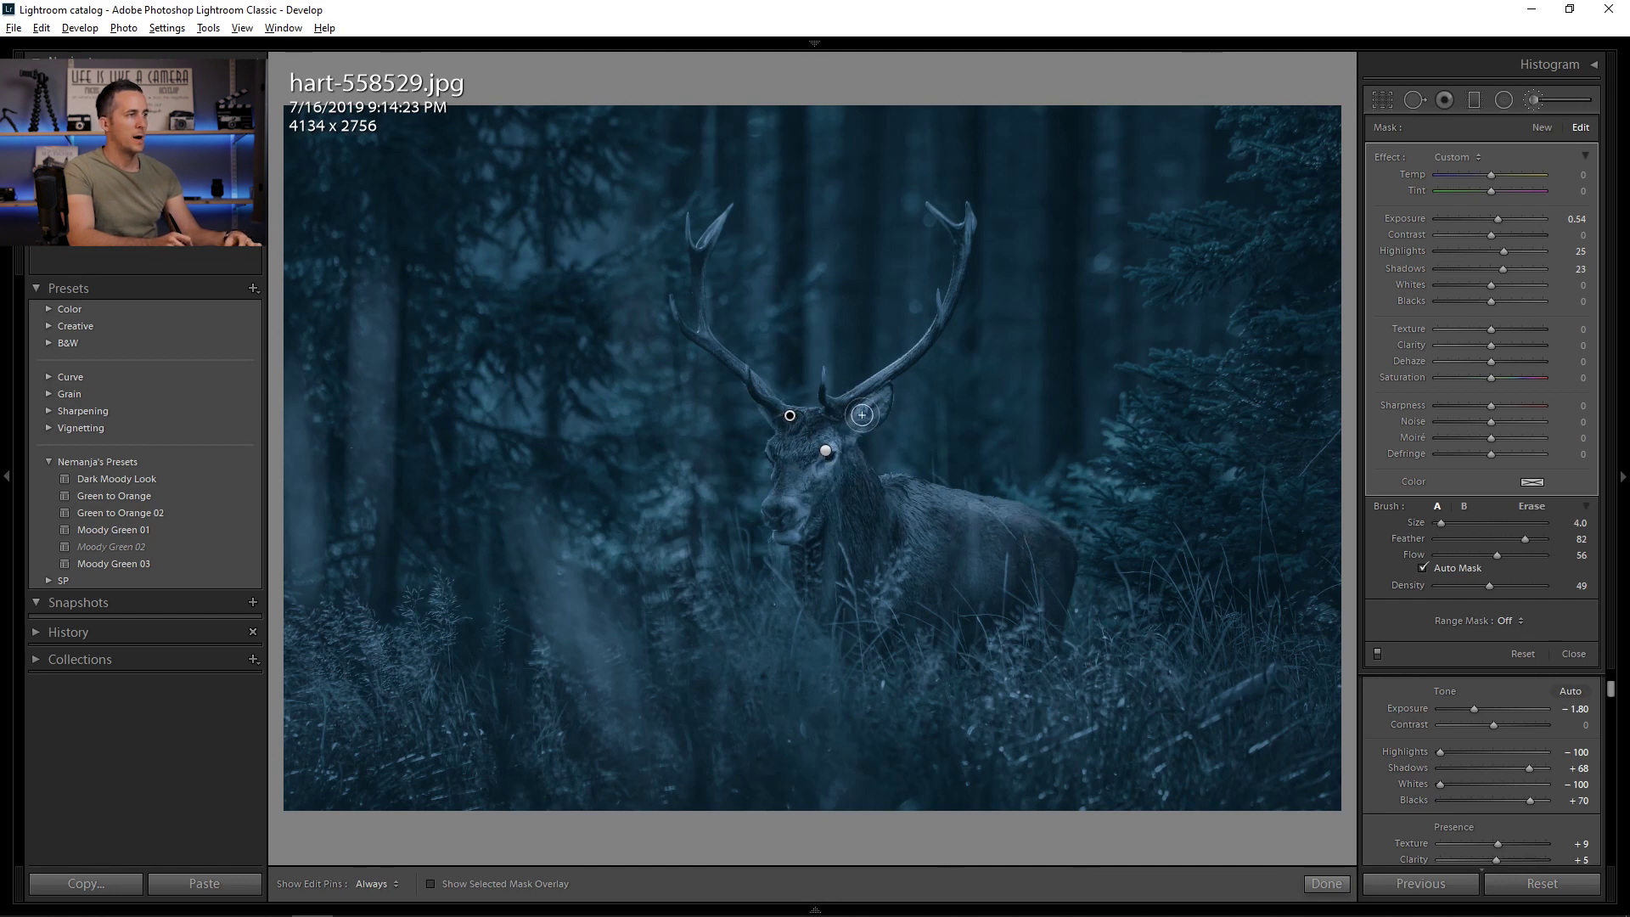
{"action": "key", "text": "h"}
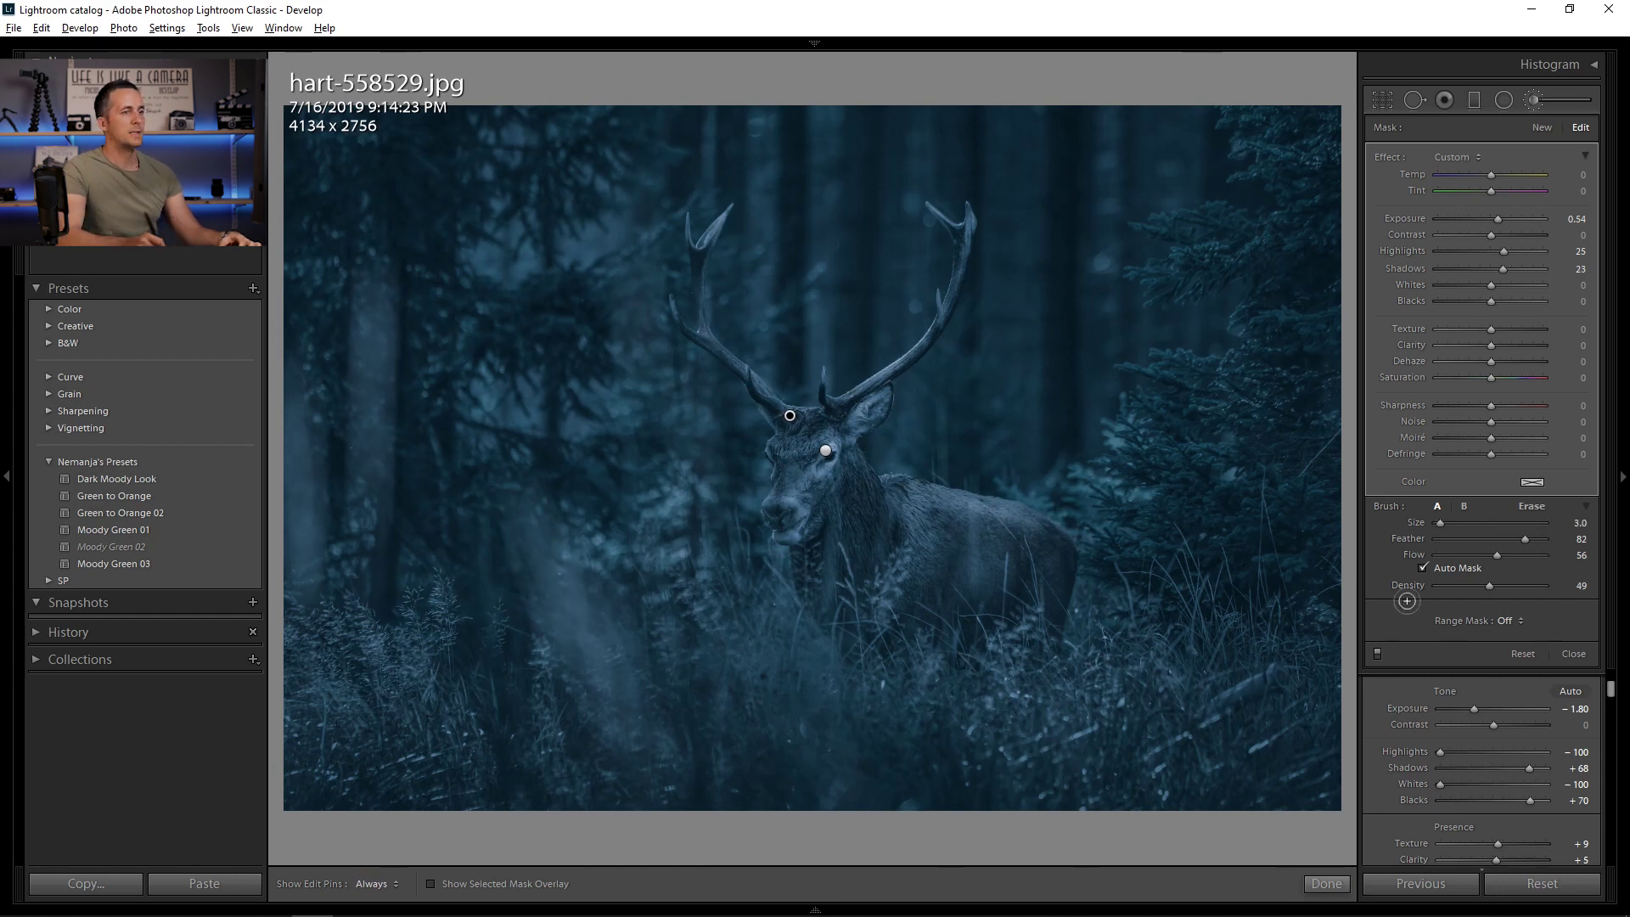
{"action": "left_click", "coordinate": [1533, 100]}
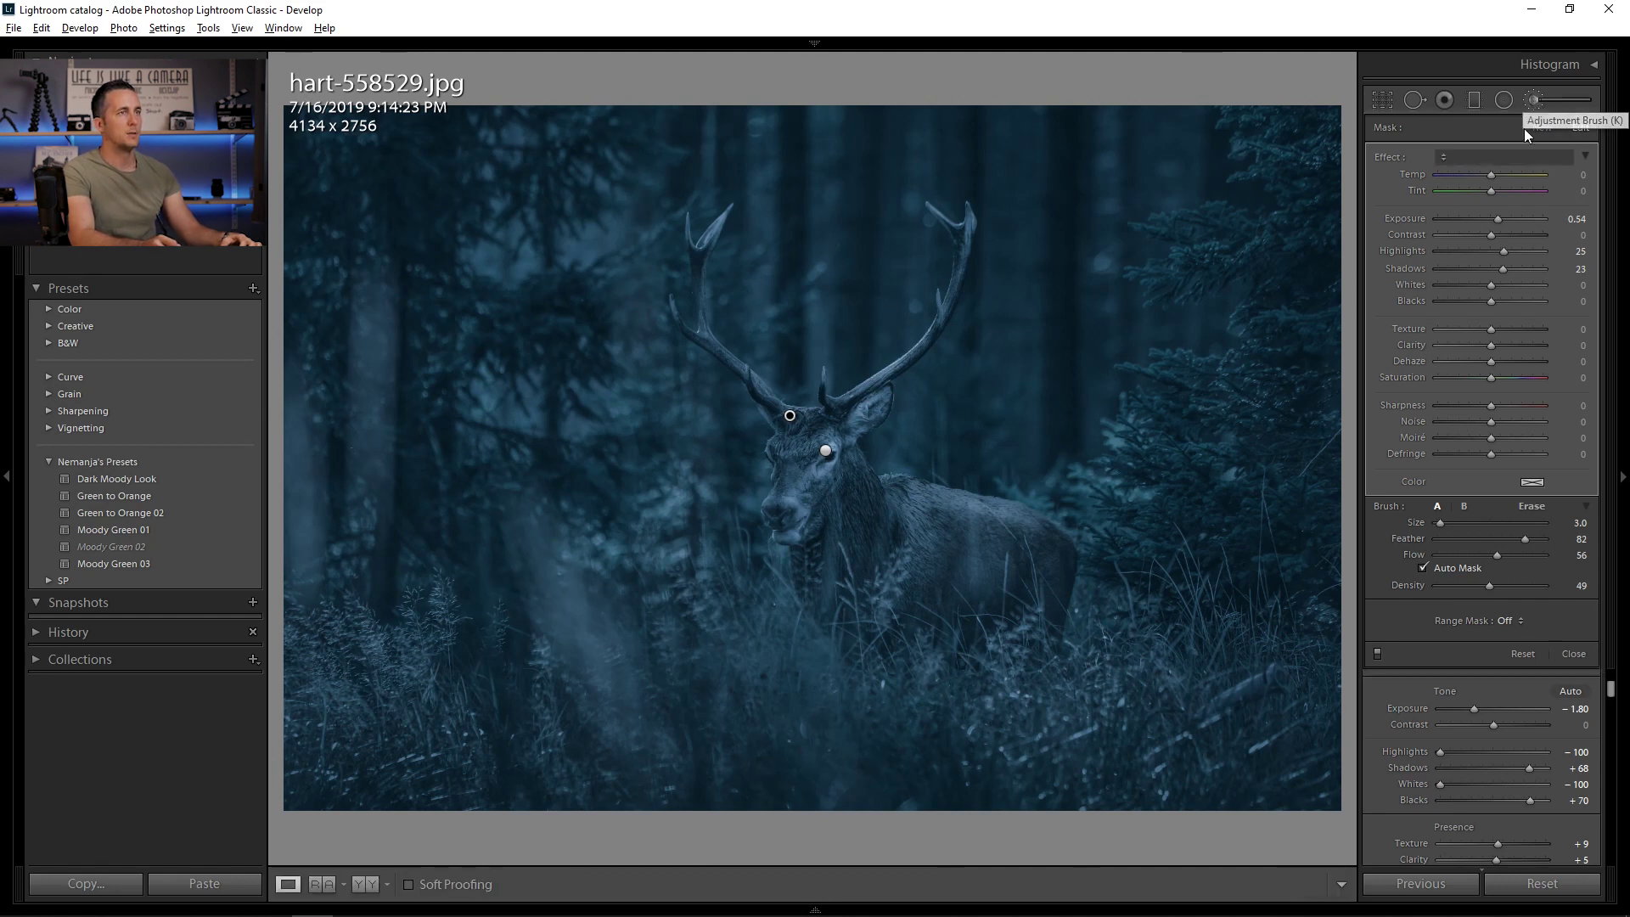
Compare the finished deer photo with its original version
{"action": "key", "text": "backslash"}
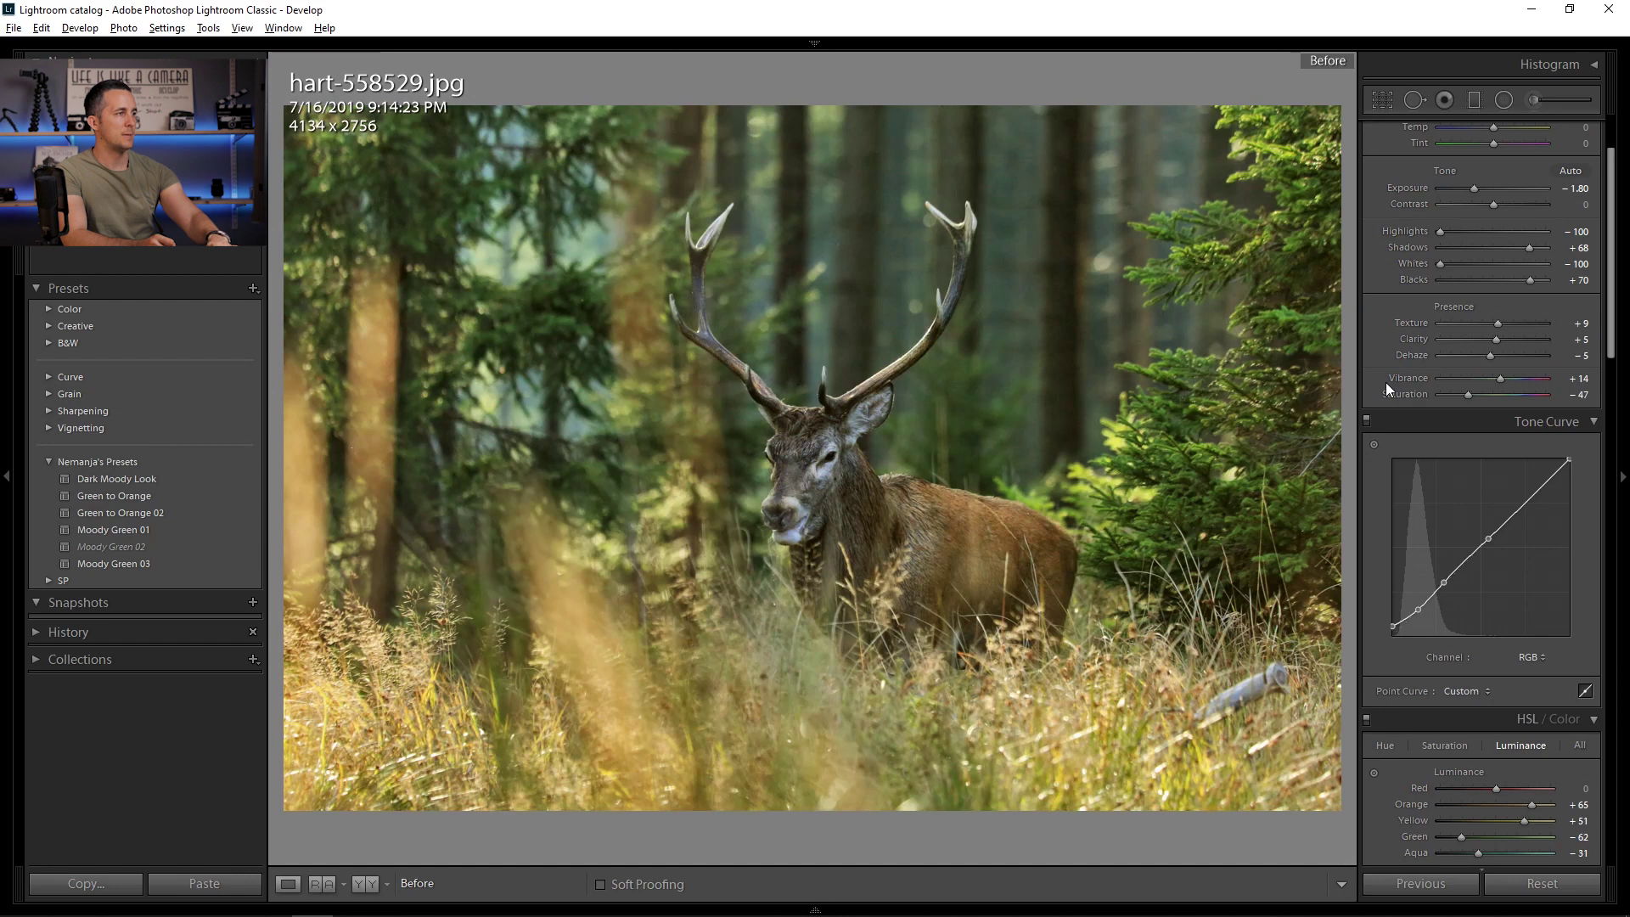
{"action": "key", "text": "backslash"}
{"action": "key", "text": "backslash"}
{"action": "key", "text": "backslash"}
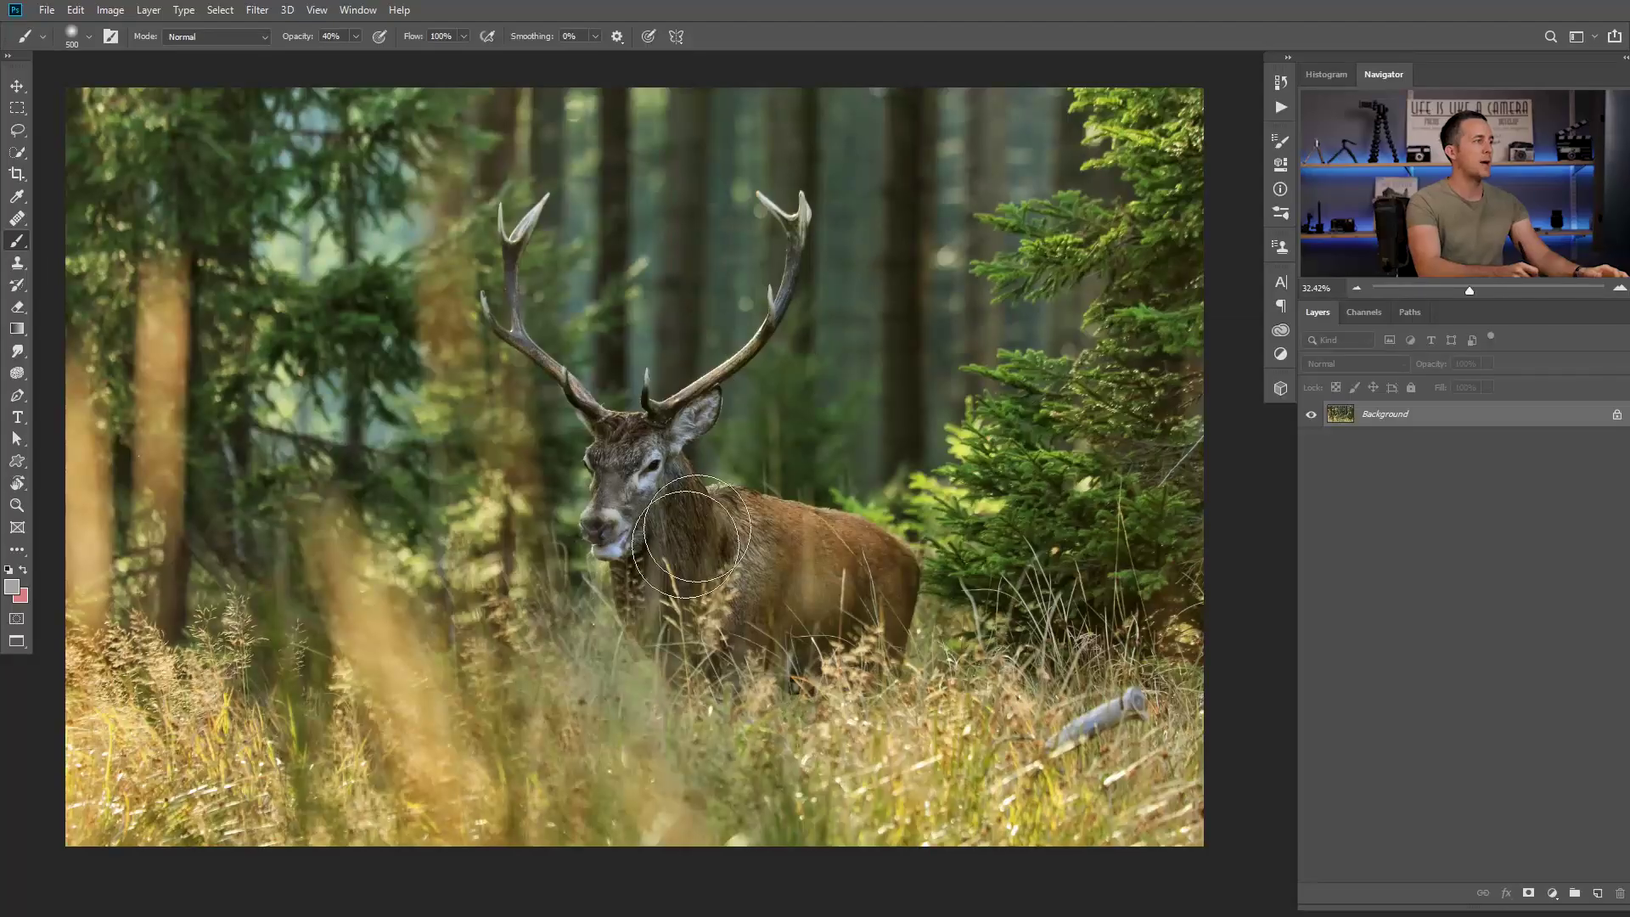
In Photoshop's Camera Raw Filter, set Exposure -1.10, Highlights -53, Shadows +88, Whites -44, Blacks +52, Vibrance +11 and Saturation -20
{"action": "left_click", "coordinate": [258, 12]}
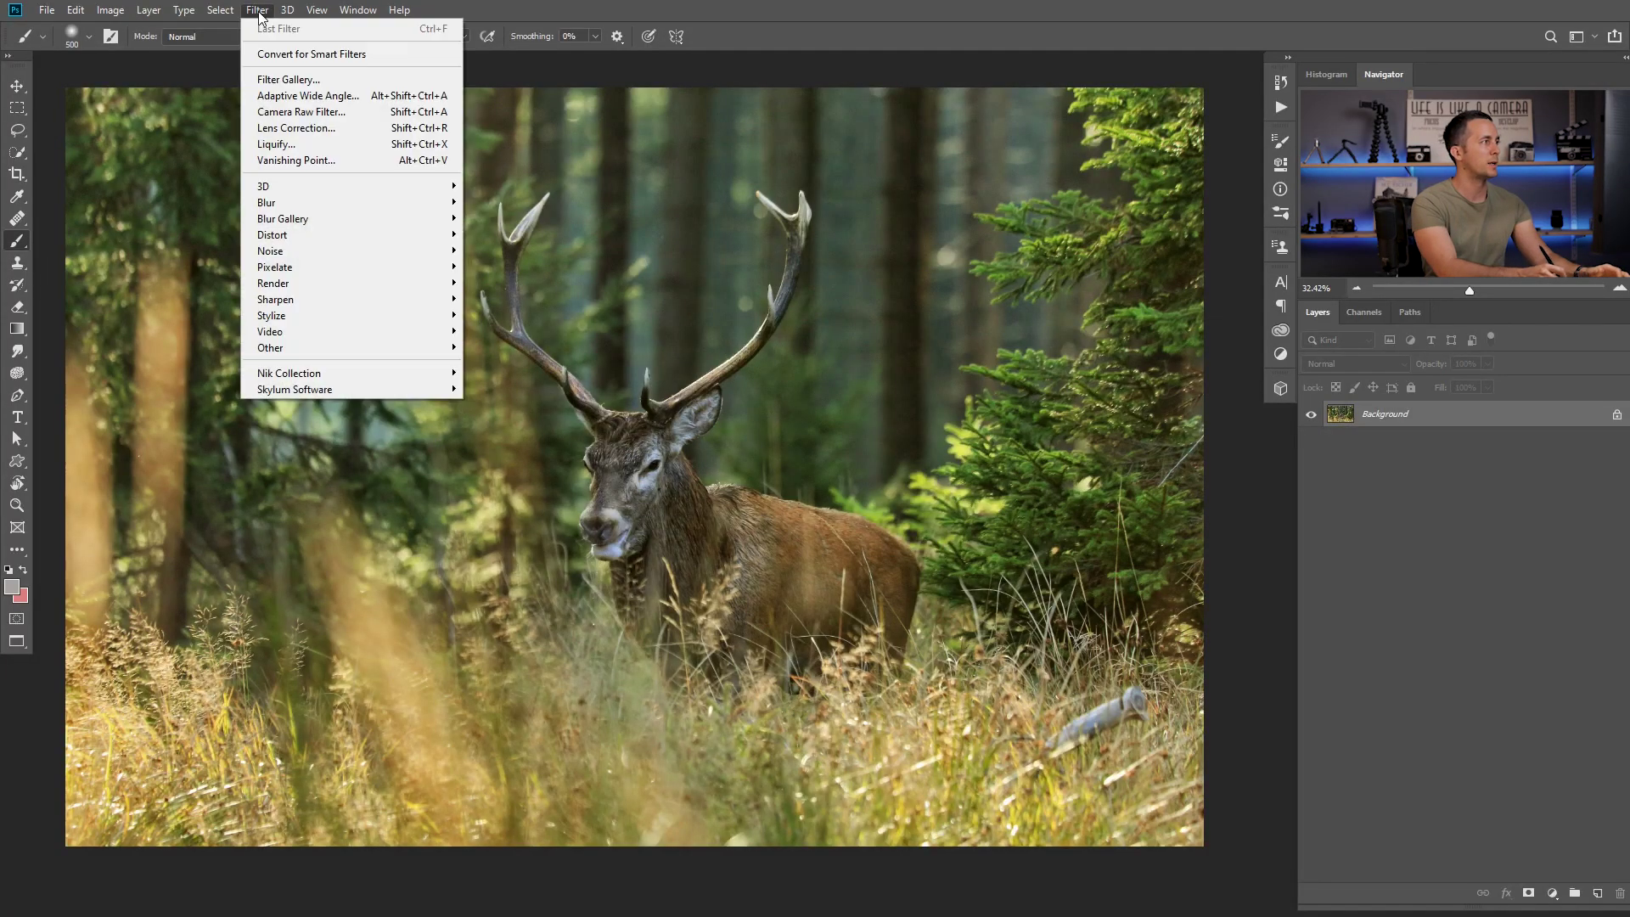
{"action": "left_click", "coordinate": [302, 111]}
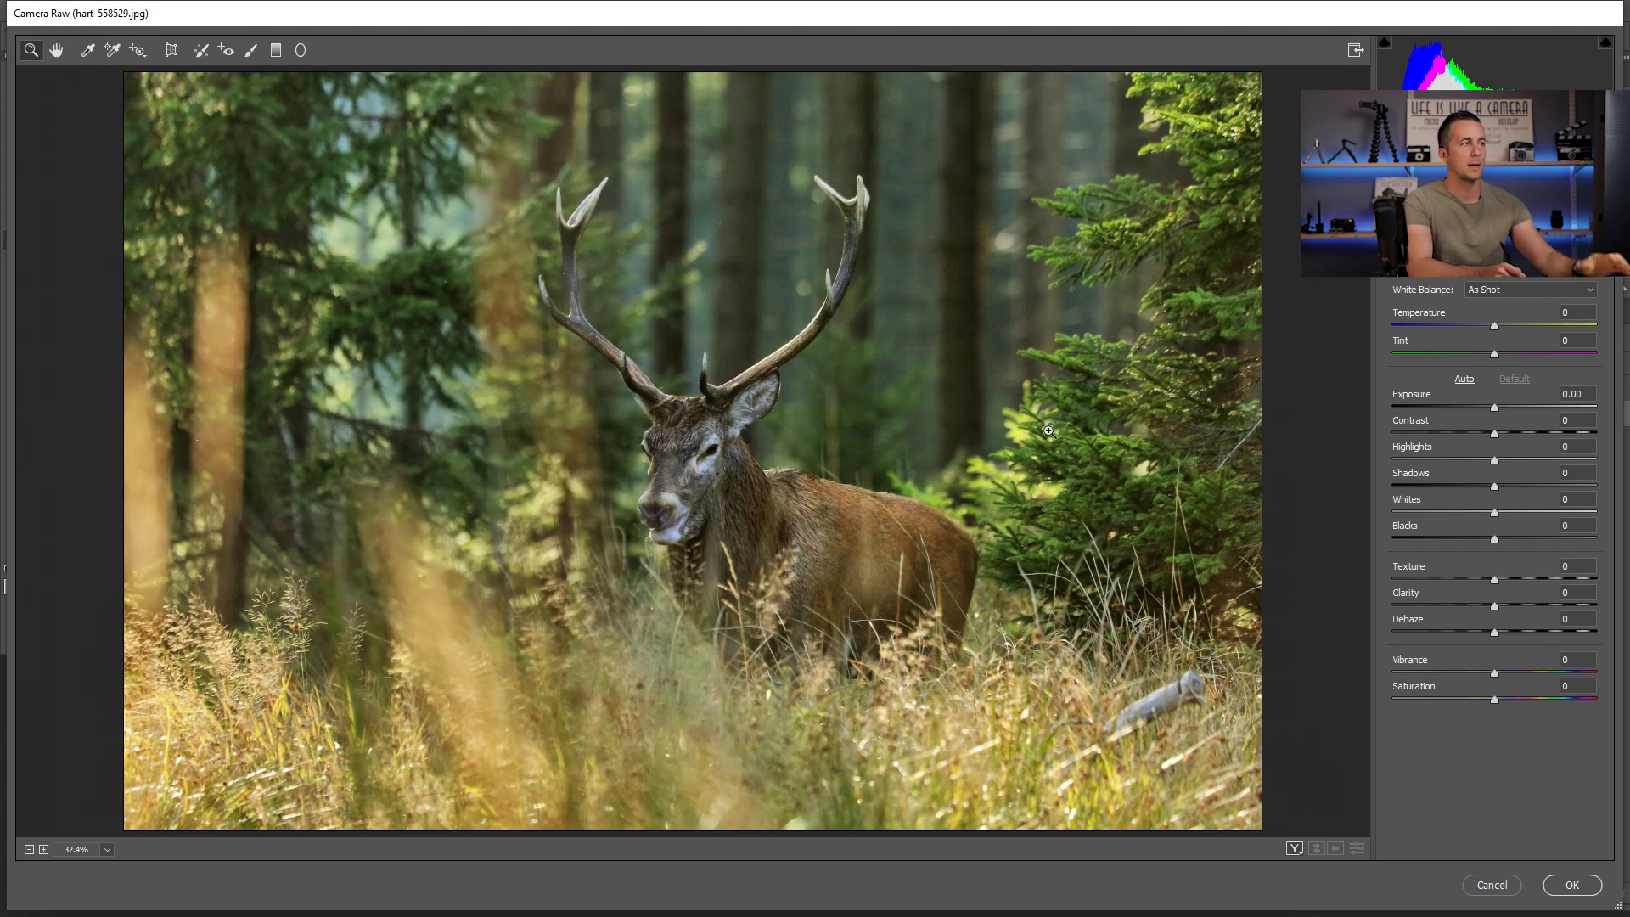
{"action": "left_click_drag", "start_coordinate": [1496, 407], "coordinate": [1455, 460]}
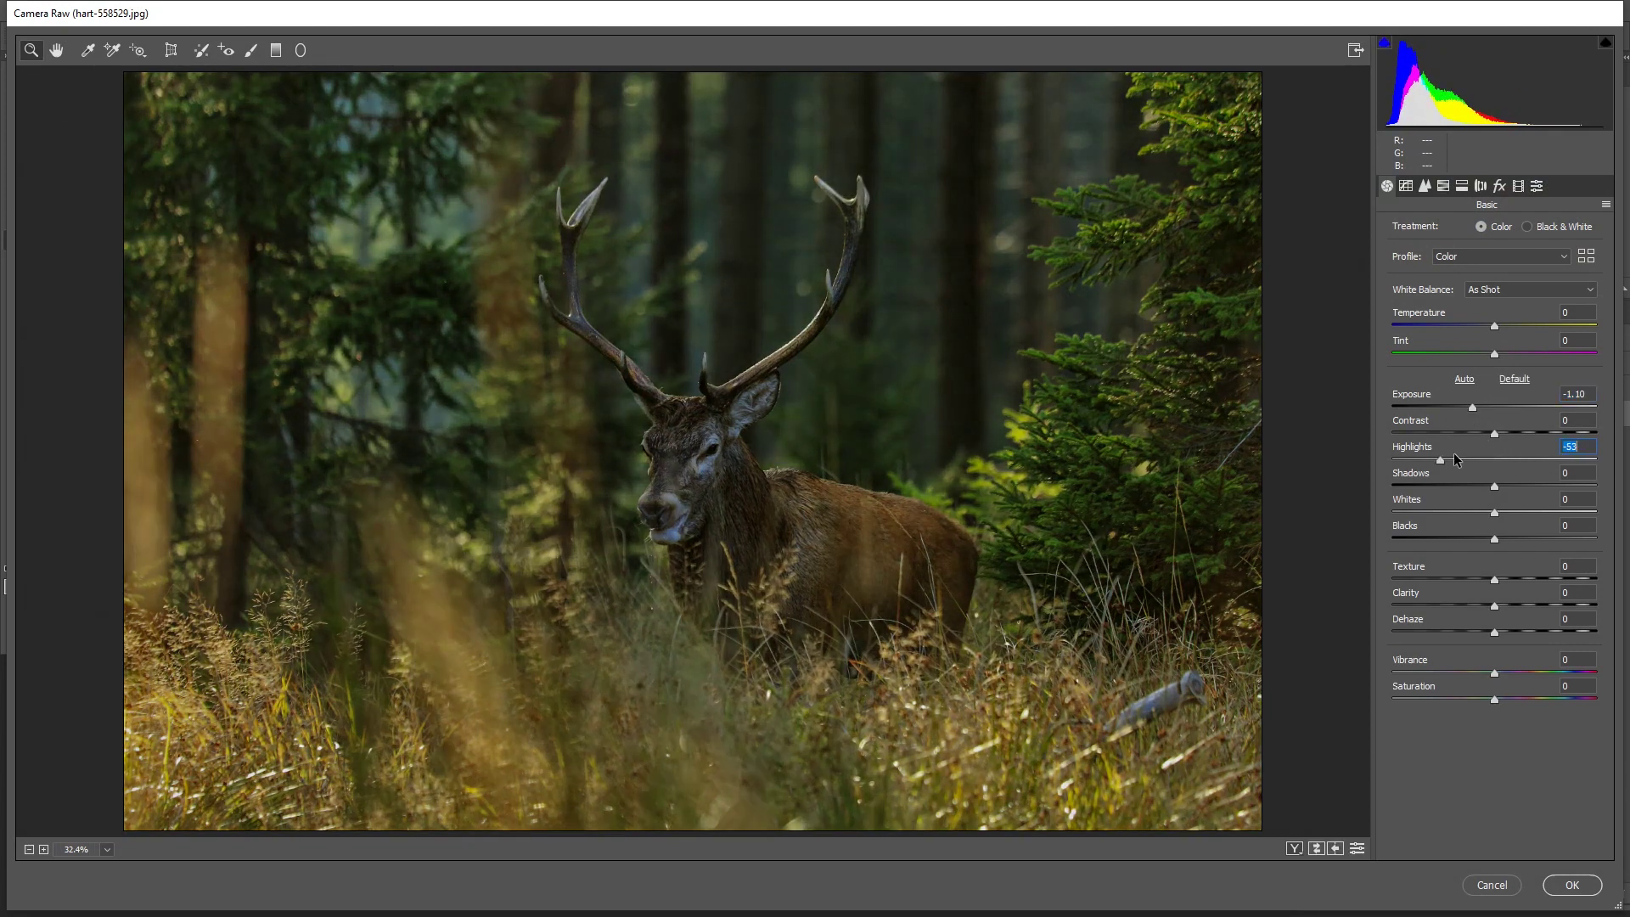
{"action": "left_click_drag", "start_coordinate": [1495, 512], "coordinate": [1547, 539]}
{"action": "left_click_drag", "start_coordinate": [1495, 487], "coordinate": [1584, 486]}
{"action": "left_click_drag", "start_coordinate": [1493, 699], "coordinate": [1474, 699]}
{"action": "left_click_drag", "start_coordinate": [1494, 673], "coordinate": [1510, 673]}
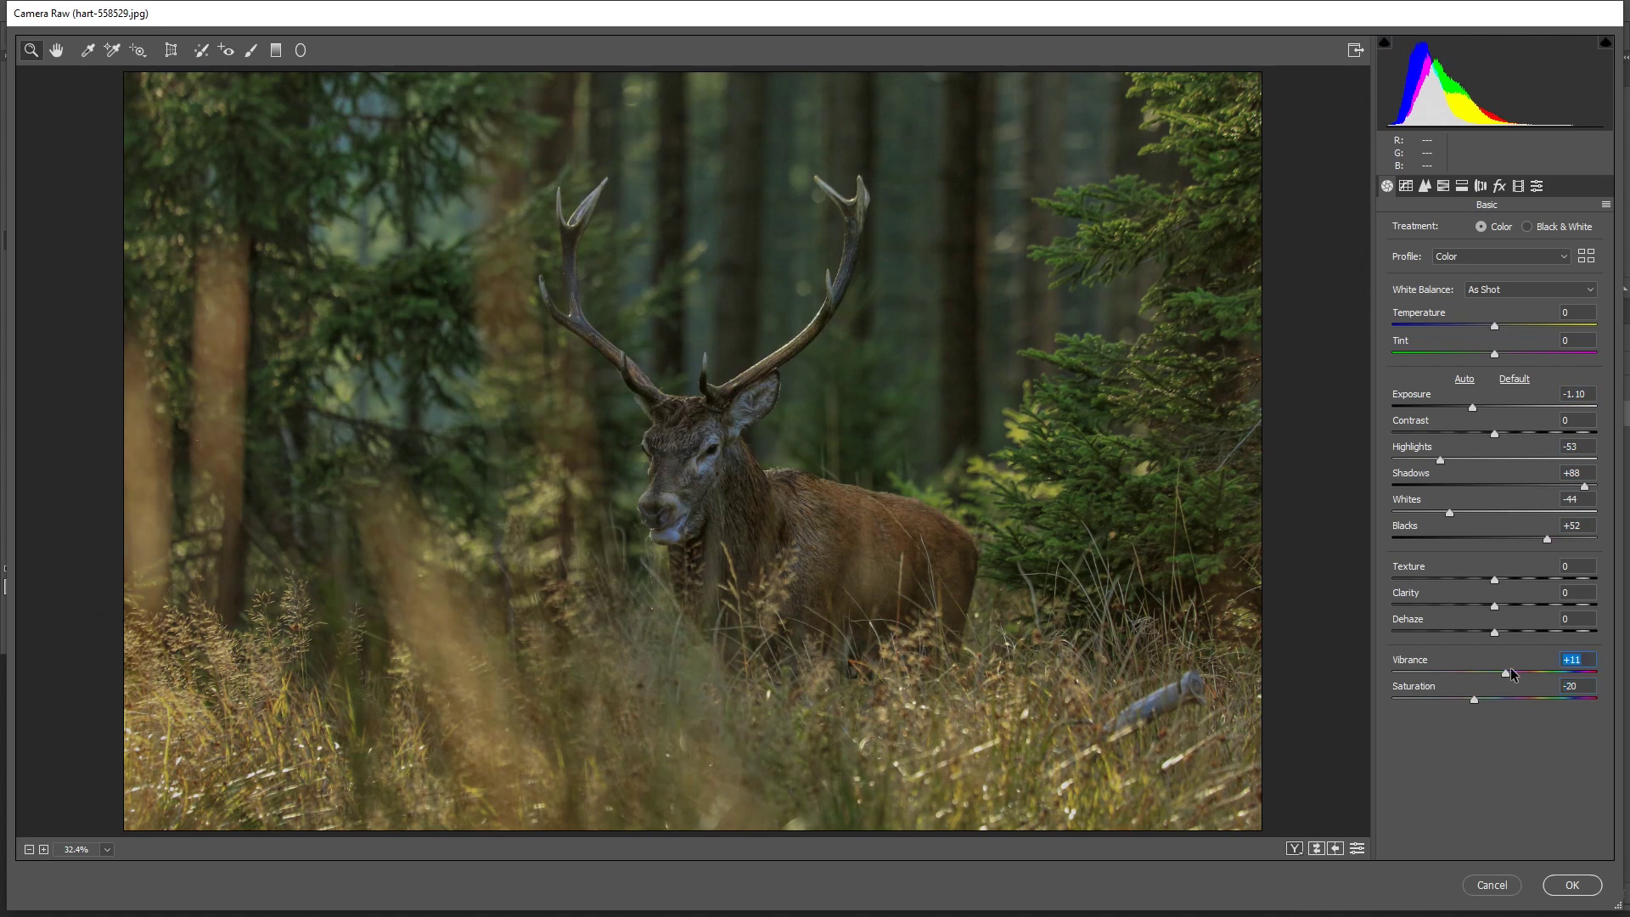
Apply blue split toning with Shadows Hue 225 and Saturation 35, and Highlights Hue 203 and Saturation 28
{"action": "left_click", "coordinate": [1461, 186]}
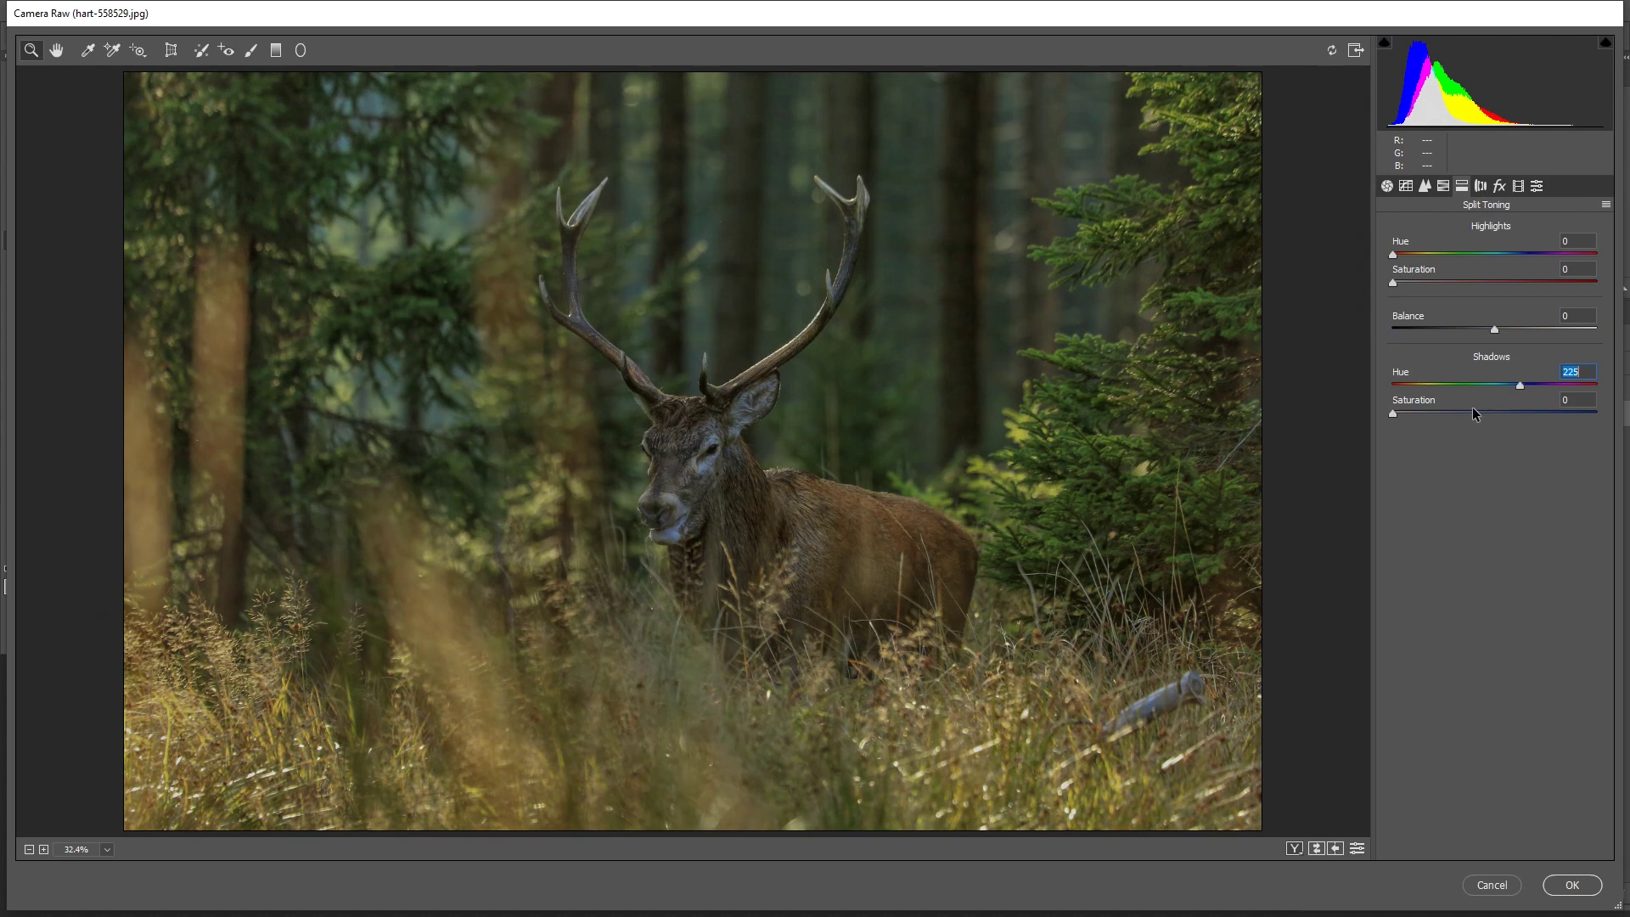
{"action": "left_click_drag", "start_coordinate": [1428, 411], "coordinate": [1471, 331]}
{"action": "left_click_drag", "start_coordinate": [1399, 280], "coordinate": [1449, 282]}
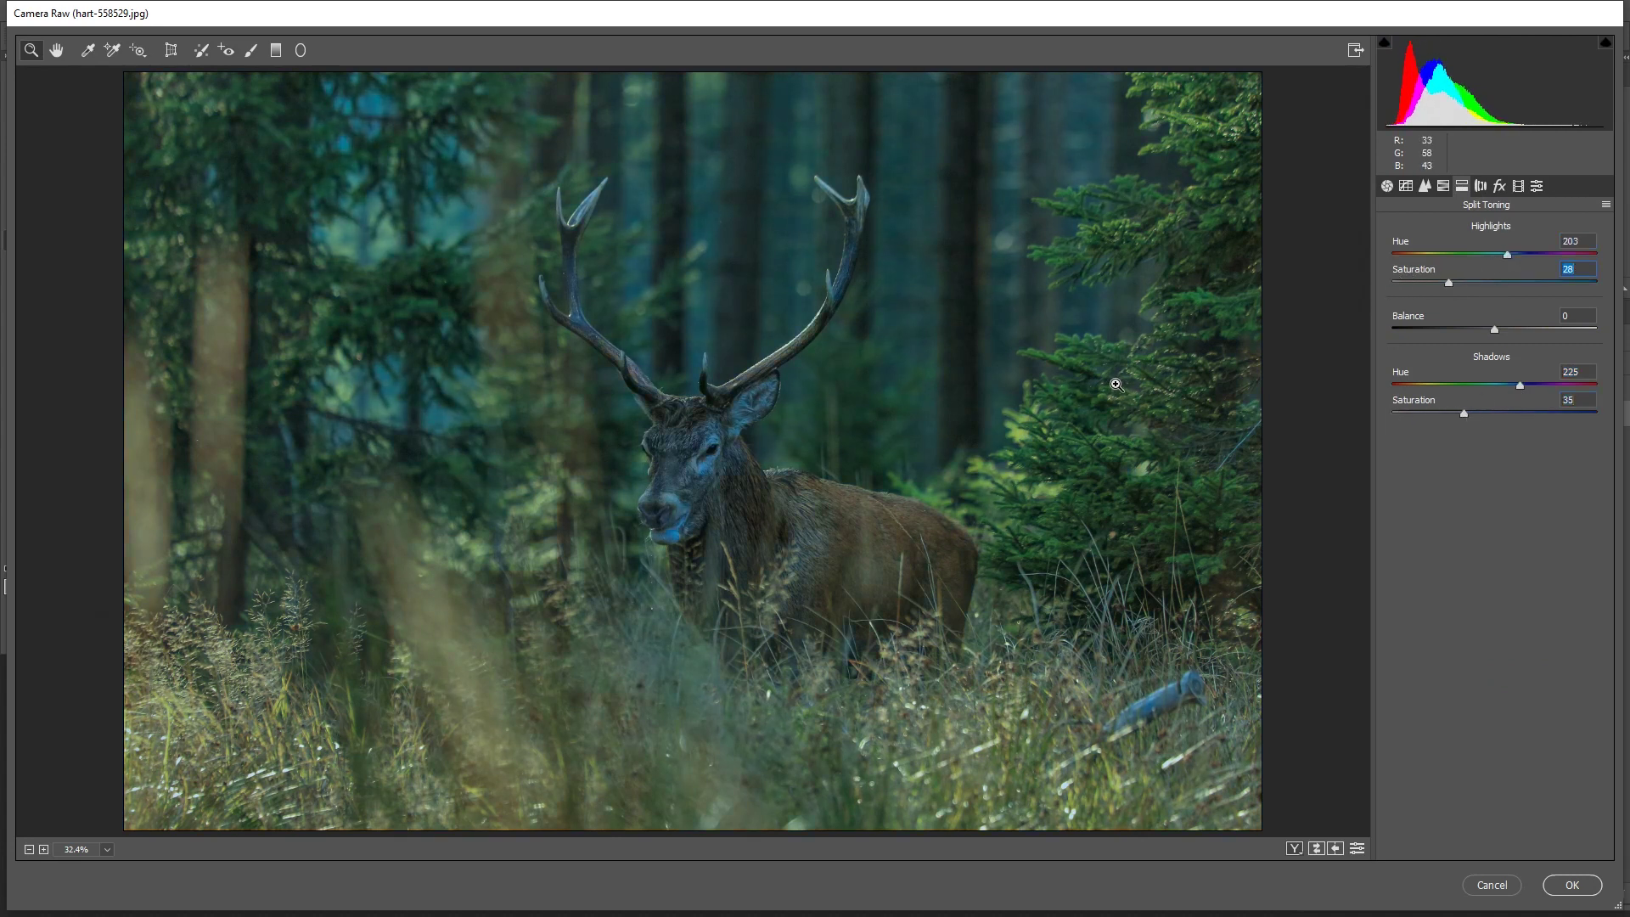
In Calibration, set Green Primary Hue to +45 and Saturation to -18, and Blue Primary Hue to -7
{"action": "left_click", "coordinate": [1500, 186]}
{"action": "left_click_drag", "start_coordinate": [1495, 407], "coordinate": [1540, 427]}
{"action": "left_click", "coordinate": [1518, 189]}
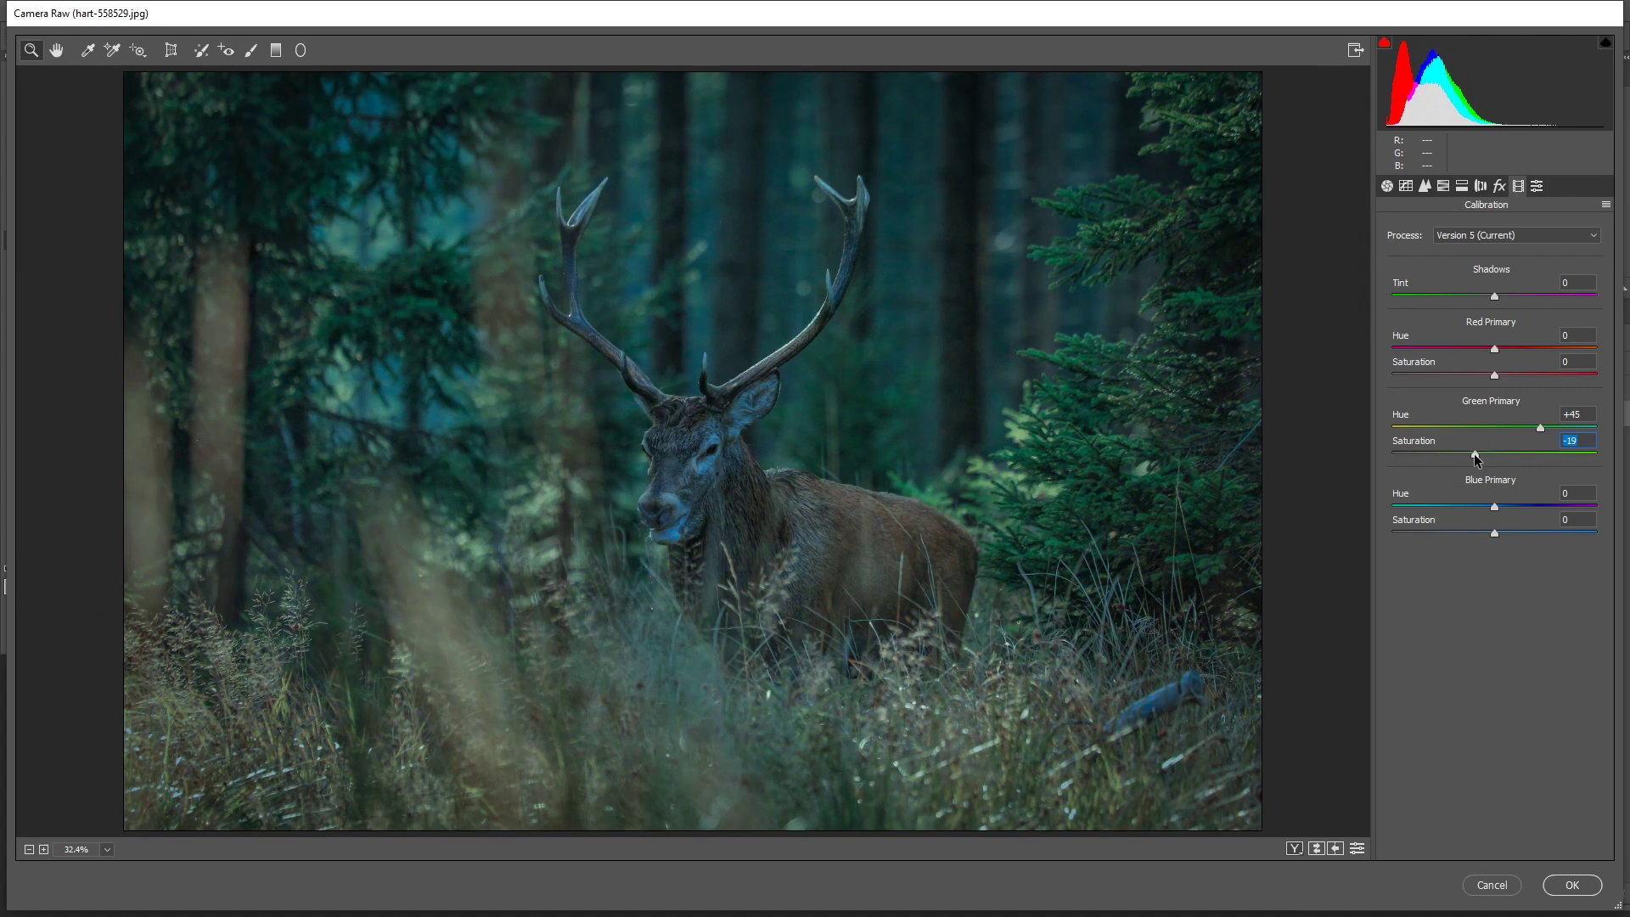
Look through the Adjustment Brush, Radial Filter and Graduated Filter settings, and apply the Camera Raw edits to the photo
{"action": "left_click", "coordinate": [251, 50]}
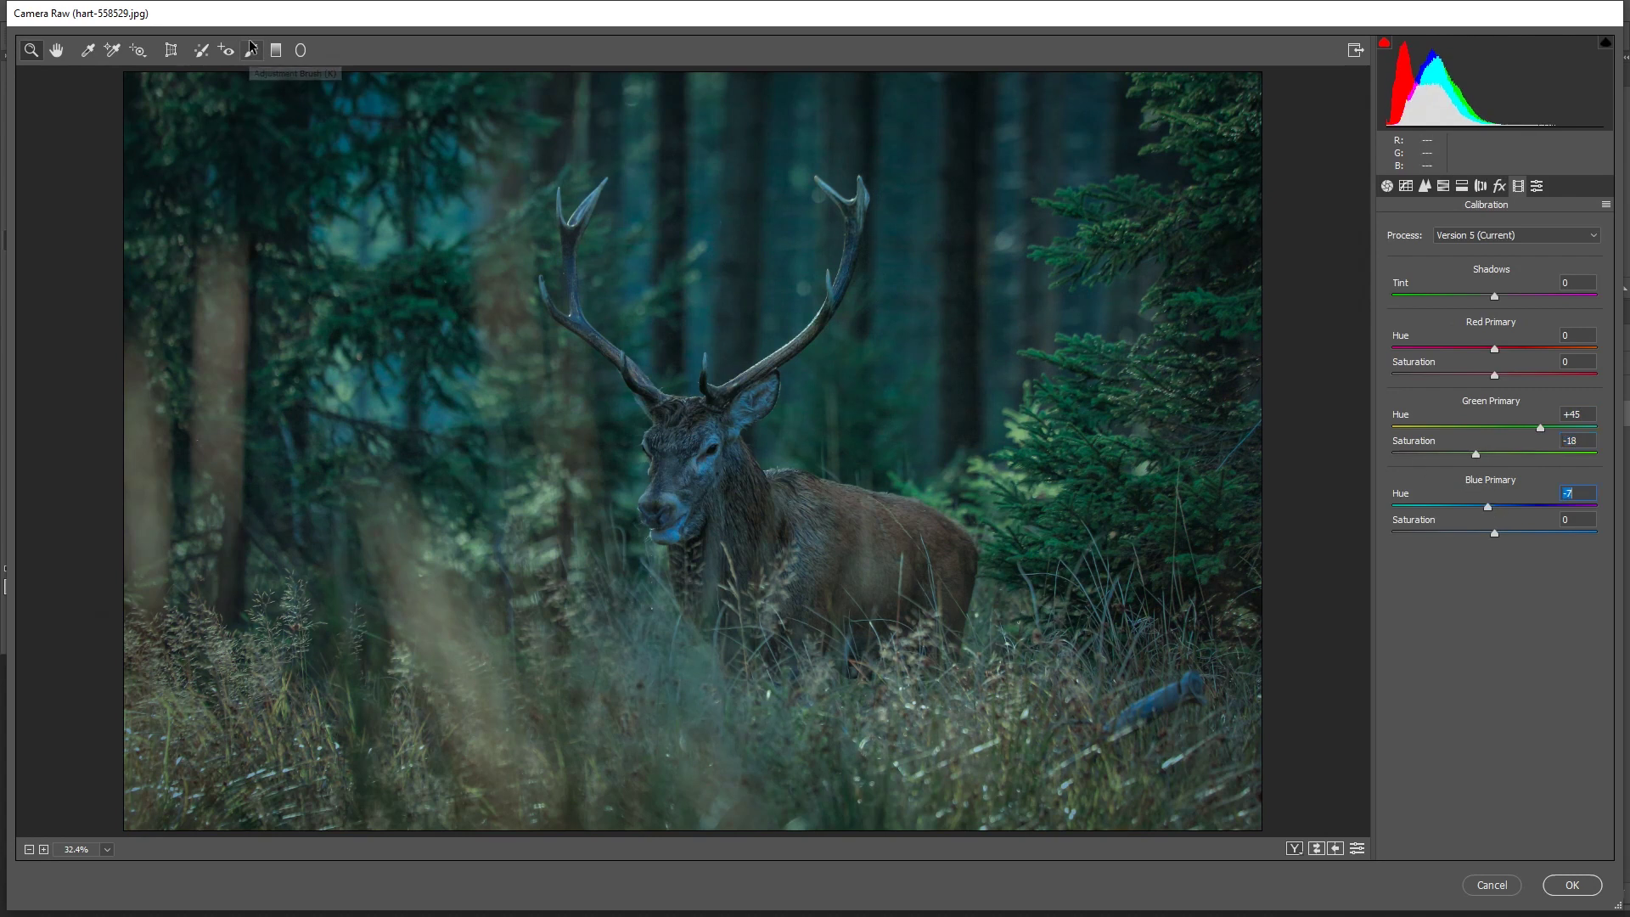
{"action": "left_click", "coordinate": [301, 51]}
{"action": "left_click", "coordinate": [276, 50]}
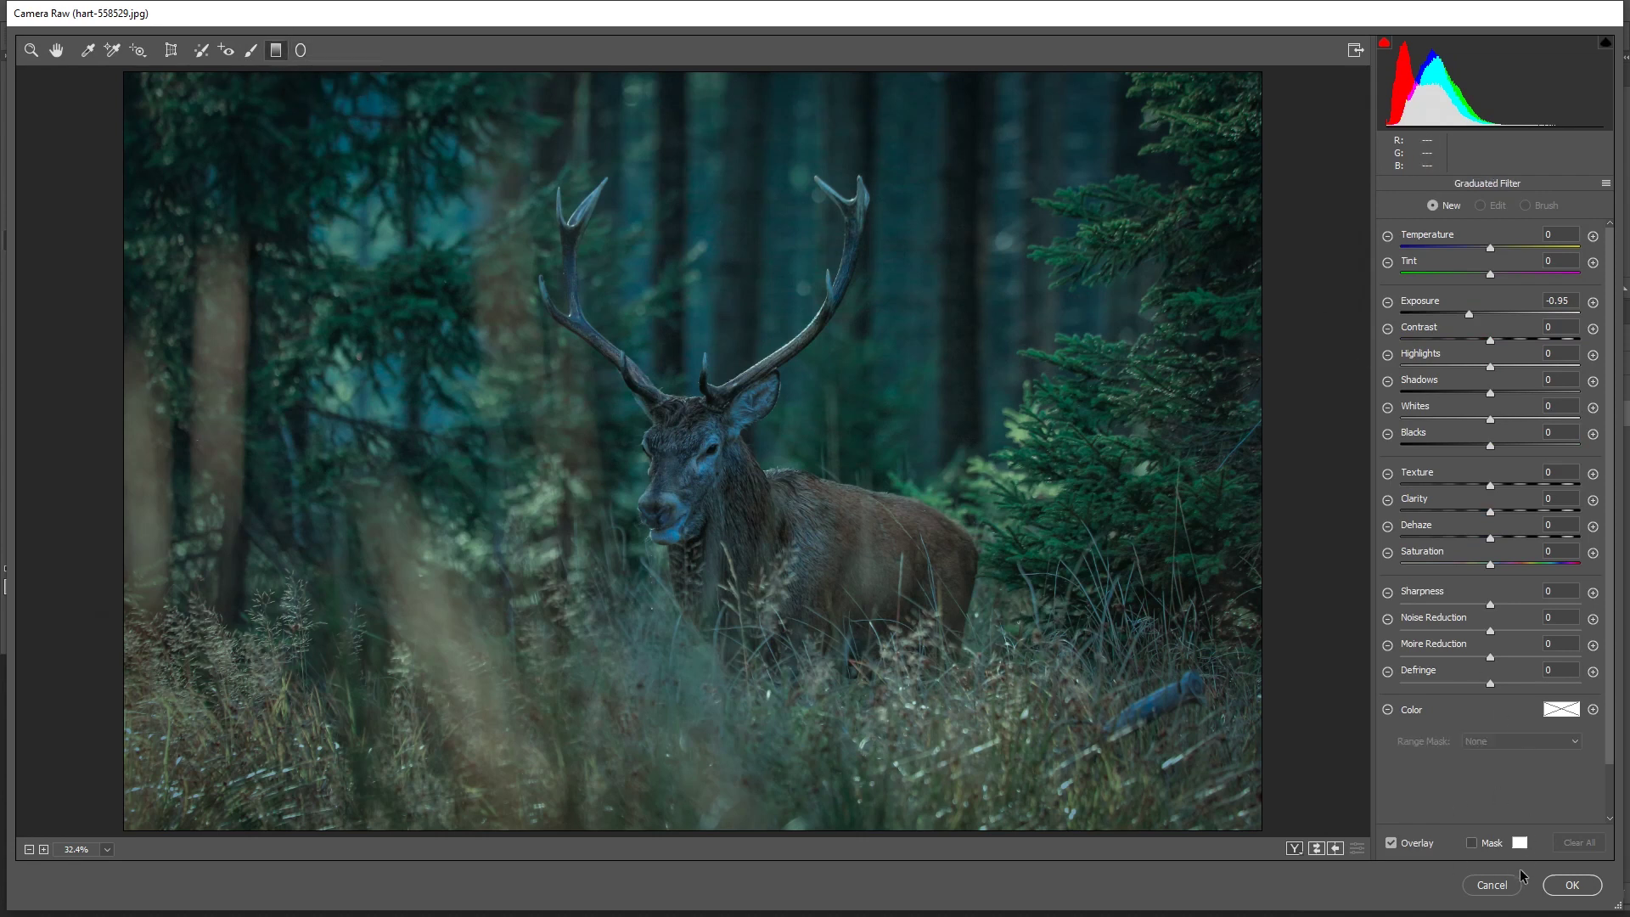
{"action": "left_click", "coordinate": [1559, 880]}
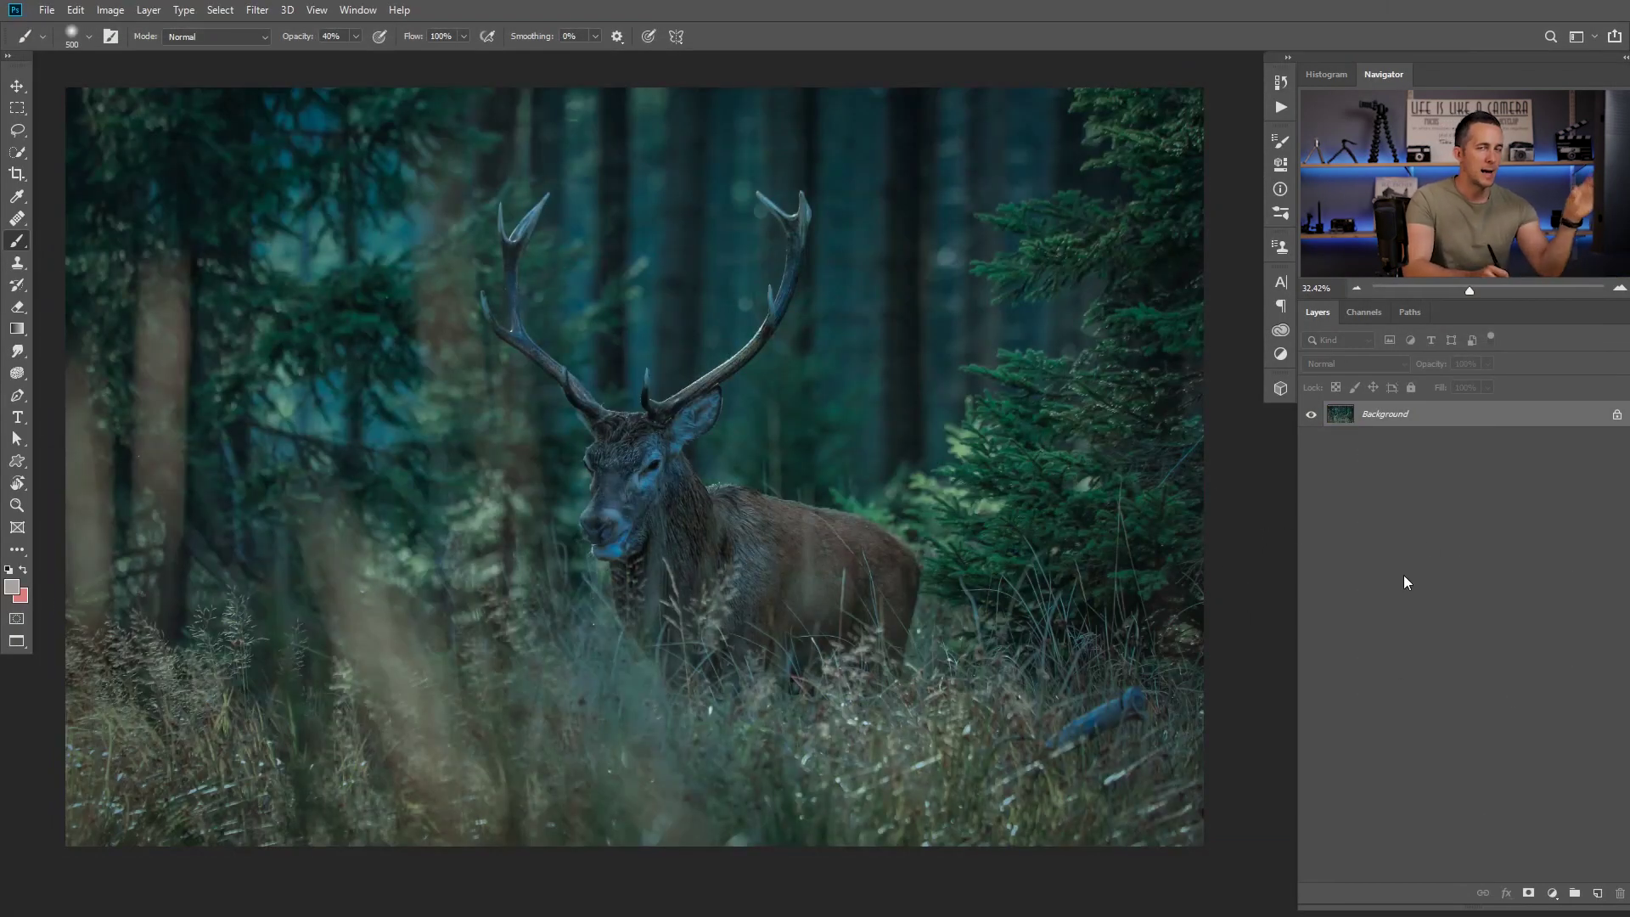
Add a Curves adjustment layer brightening the midtones with a point at Input 110, Output 149, and invert its mask to black
{"action": "left_click", "coordinate": [1552, 894]}
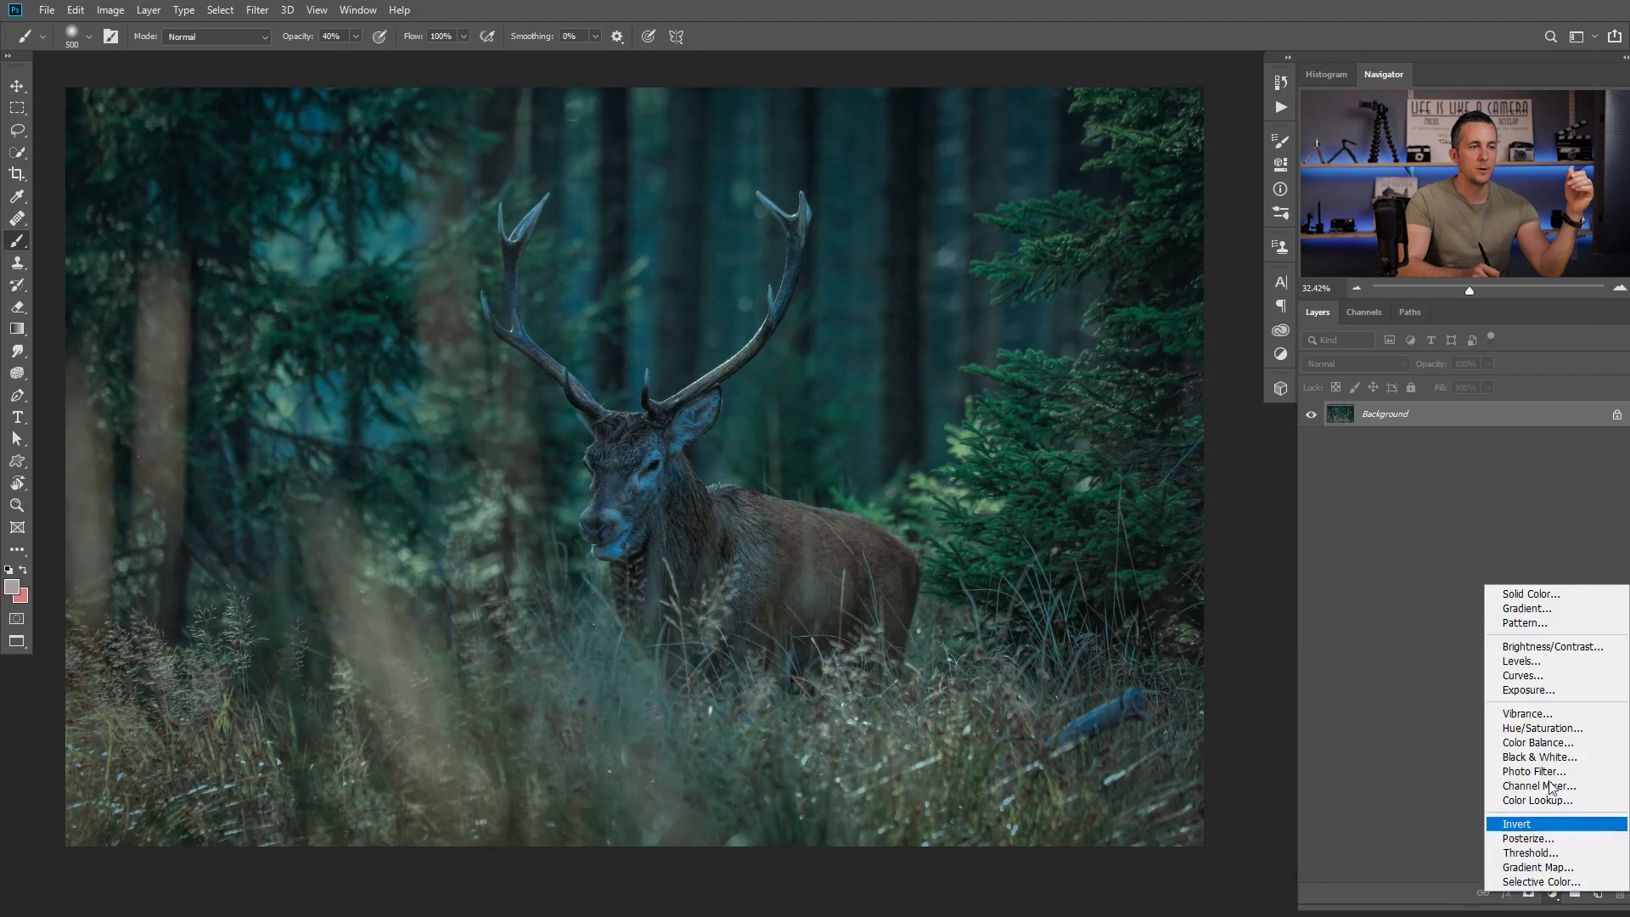
{"action": "left_click", "coordinate": [1554, 676]}
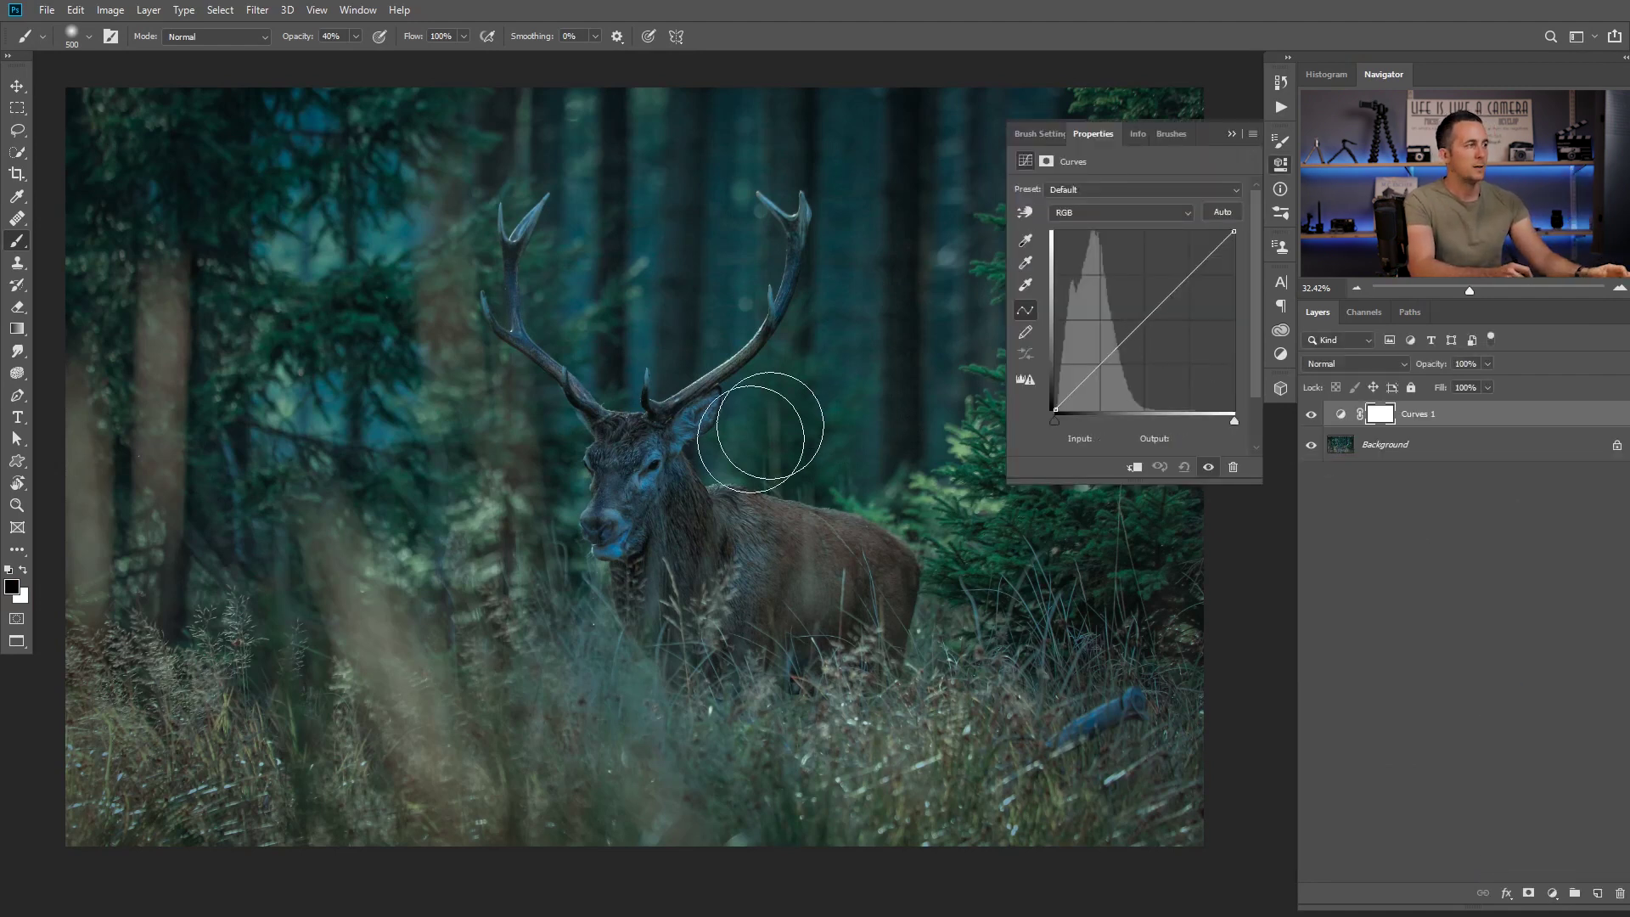
{"action": "left_click_drag", "start_coordinate": [1136, 330], "coordinate": [1136, 298]}
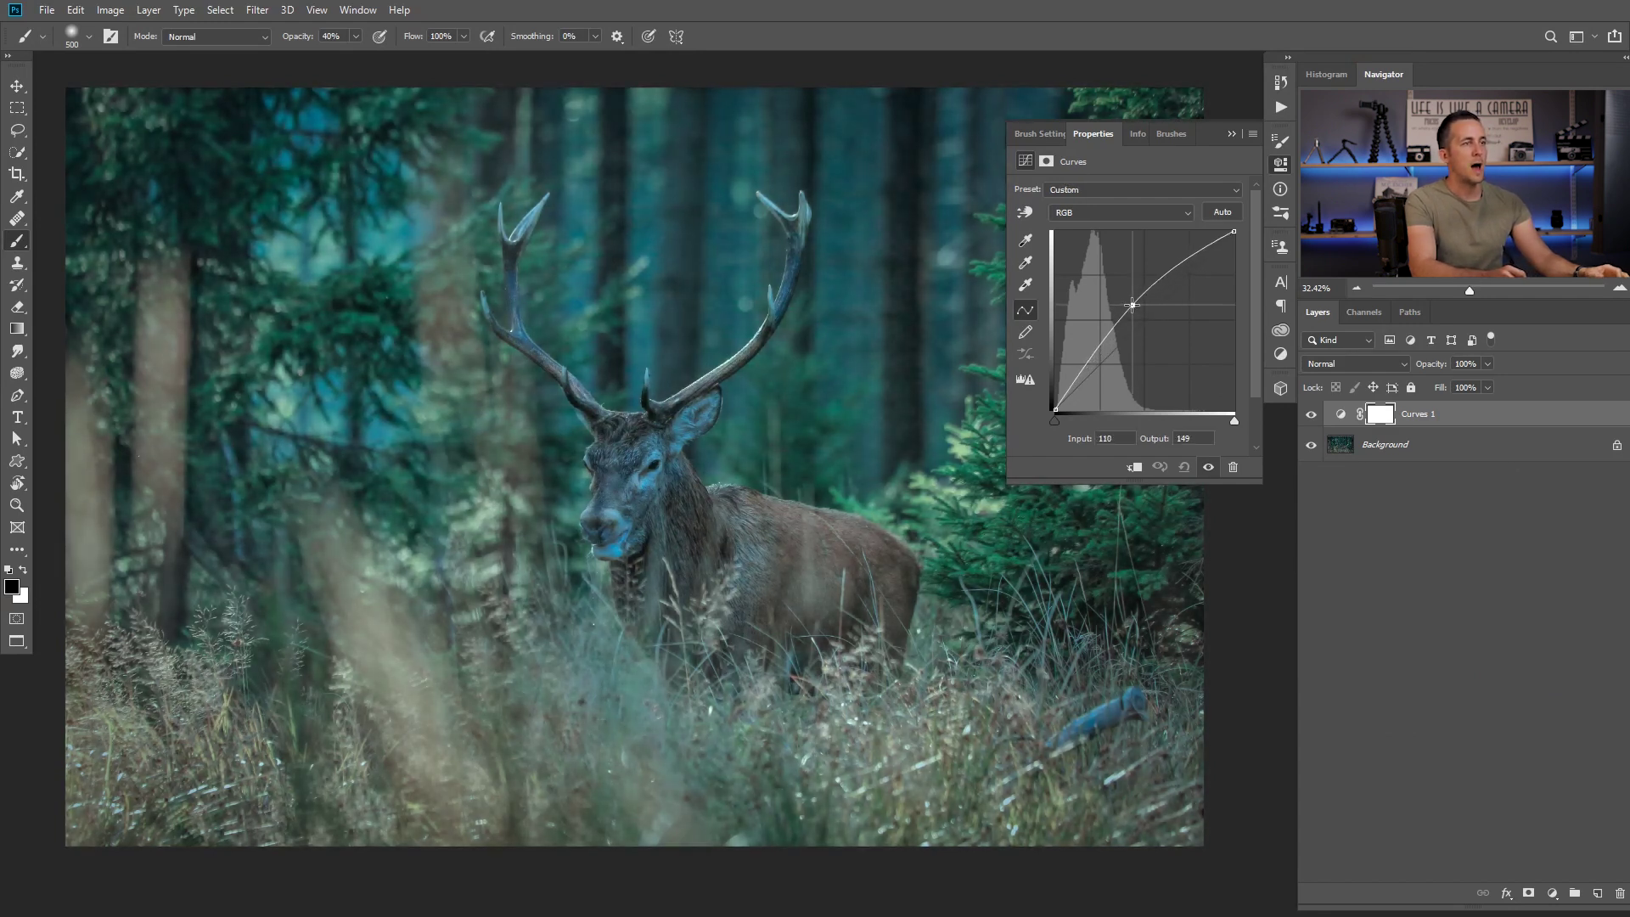
{"action": "left_click", "coordinate": [1369, 414]}
Paint white on the Curves mask over the deer's eye and antlers with the brush reduced to 70 px at 40% opacity
{"action": "key", "text": "bracketleft"}
{"action": "key", "text": "bracketleft"}
{"action": "key", "text": "bracketleft"}
{"action": "key", "text": "bracketleft"}
{"action": "key", "text": "bracketleft"}
{"action": "key", "text": "bracketleft"}
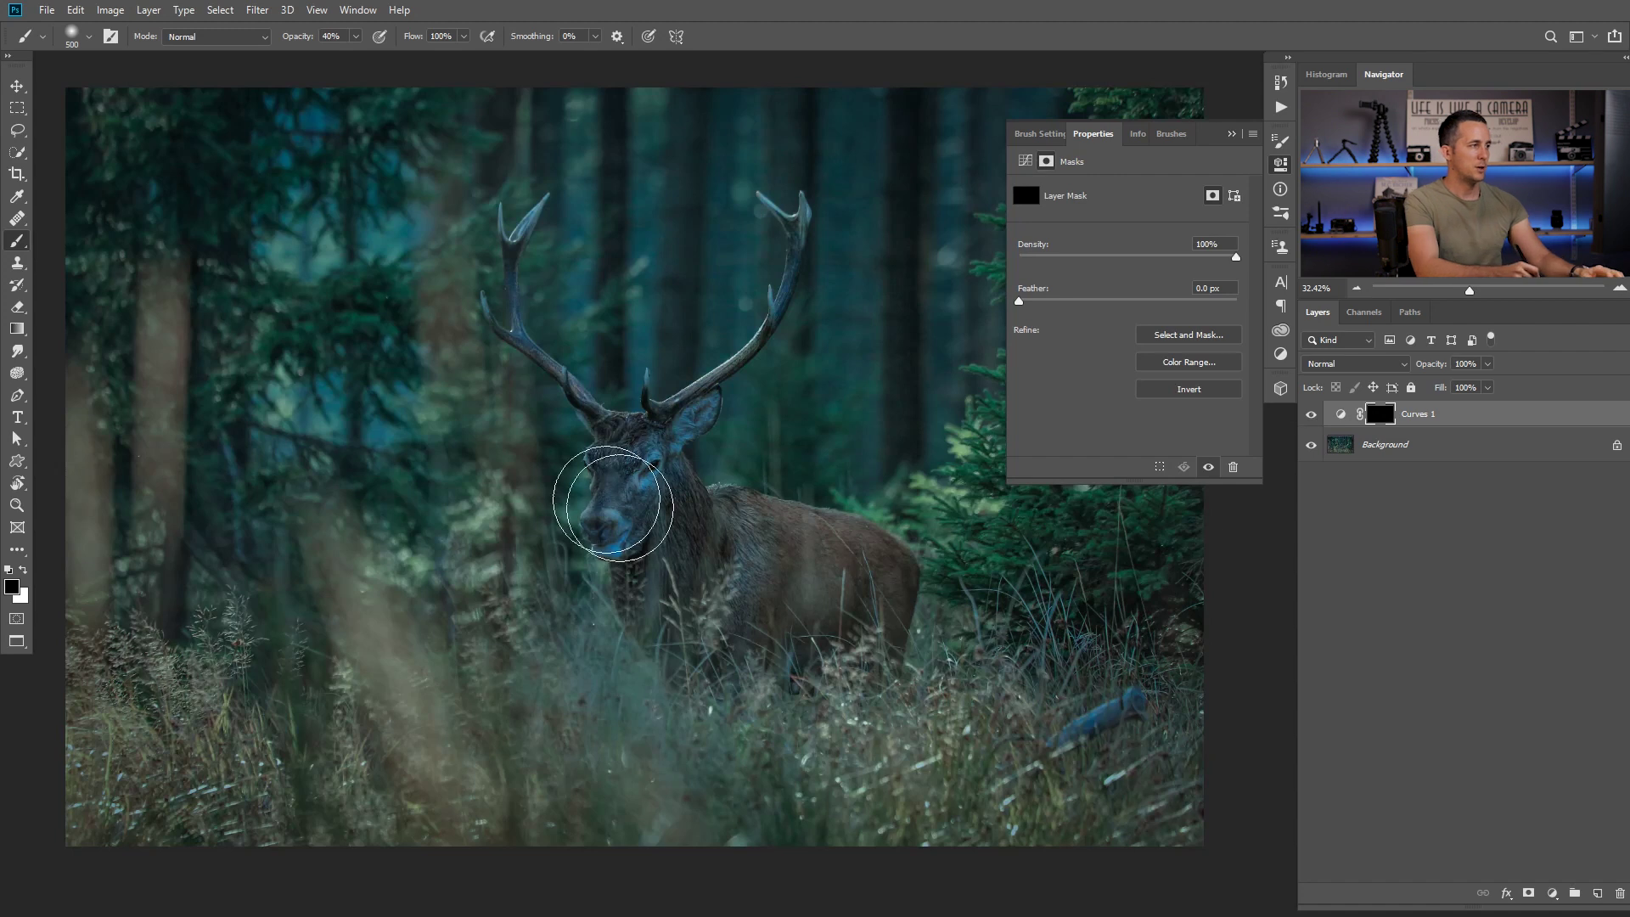
{"action": "key", "text": "x"}
{"action": "key", "text": "bracketleft"}
{"action": "left_click_drag", "start_coordinate": [652, 470], "coordinate": [655, 461]}
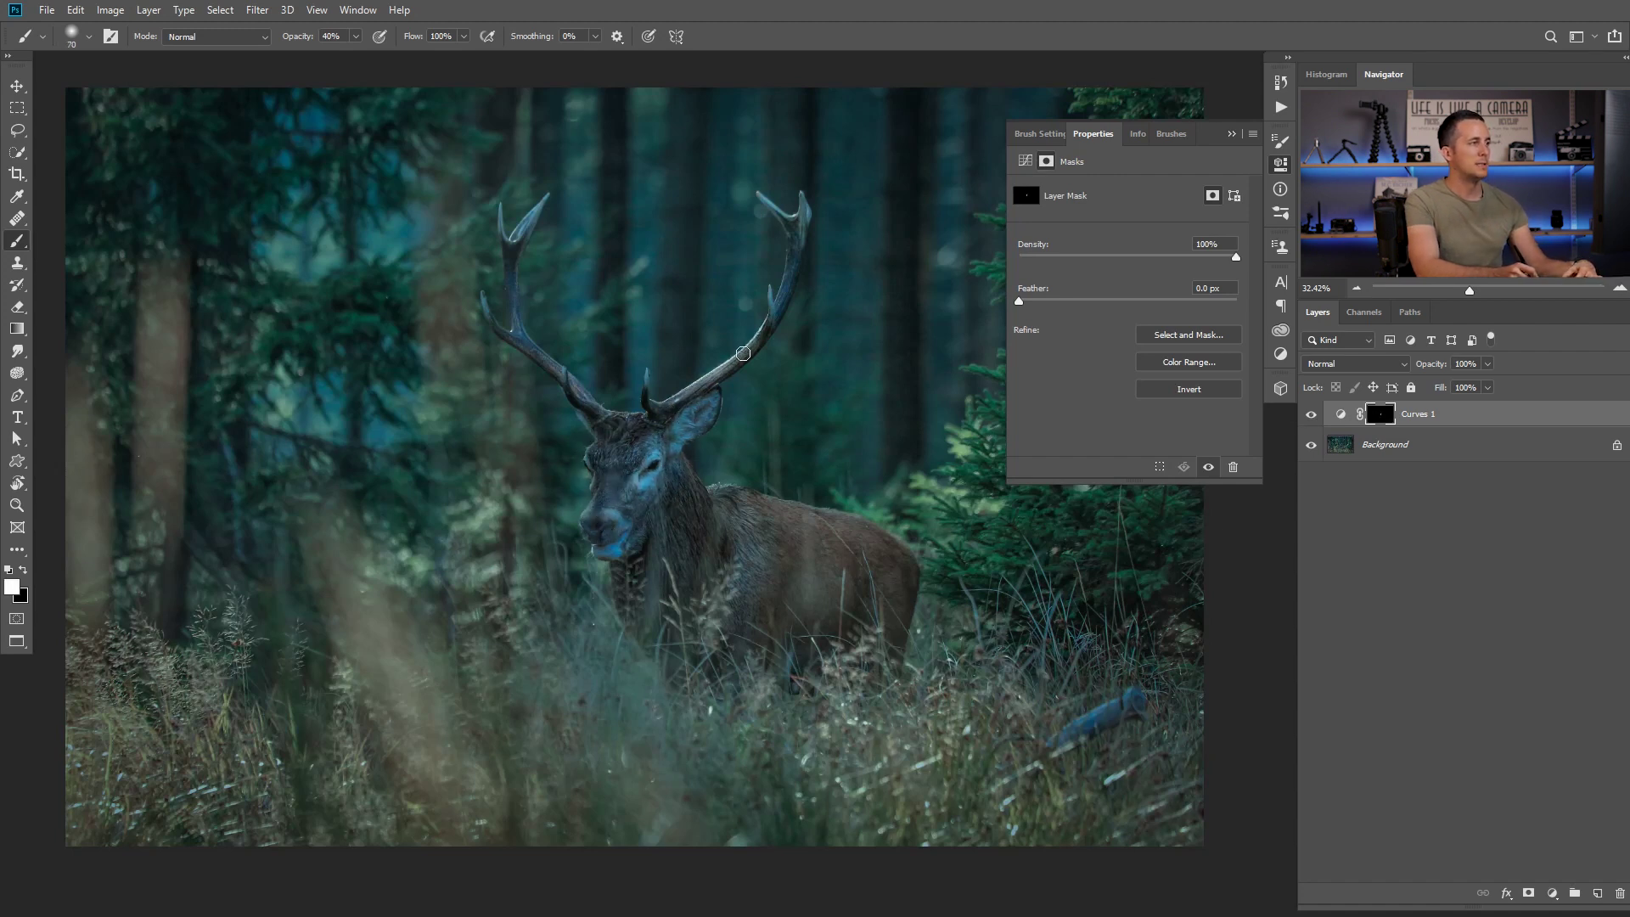
{"action": "left_click_drag", "start_coordinate": [599, 411], "coordinate": [538, 350]}
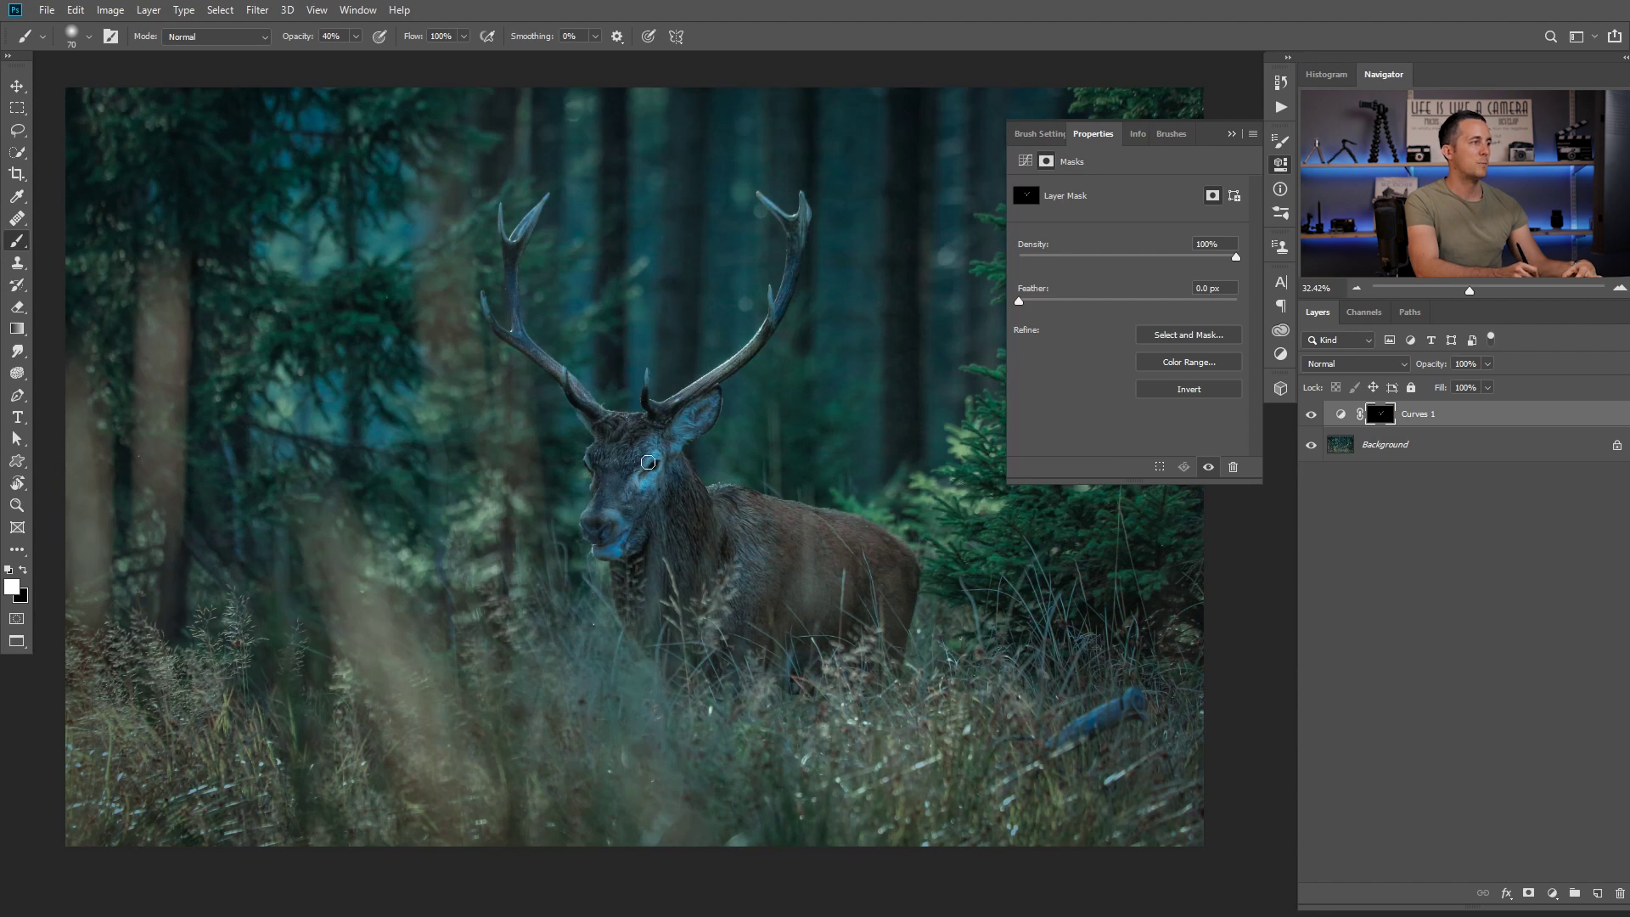
Enlarge the brush to 150 px and paint white on the Curves mask over the deer's back
{"action": "key", "text": "bracketright"}
{"action": "key", "text": "bracketright"}
{"action": "key", "text": "bracketright"}
{"action": "key", "text": "bracketright"}
{"action": "key", "text": "bracketright"}
{"action": "left_click_drag", "start_coordinate": [772, 512], "coordinate": [847, 524]}
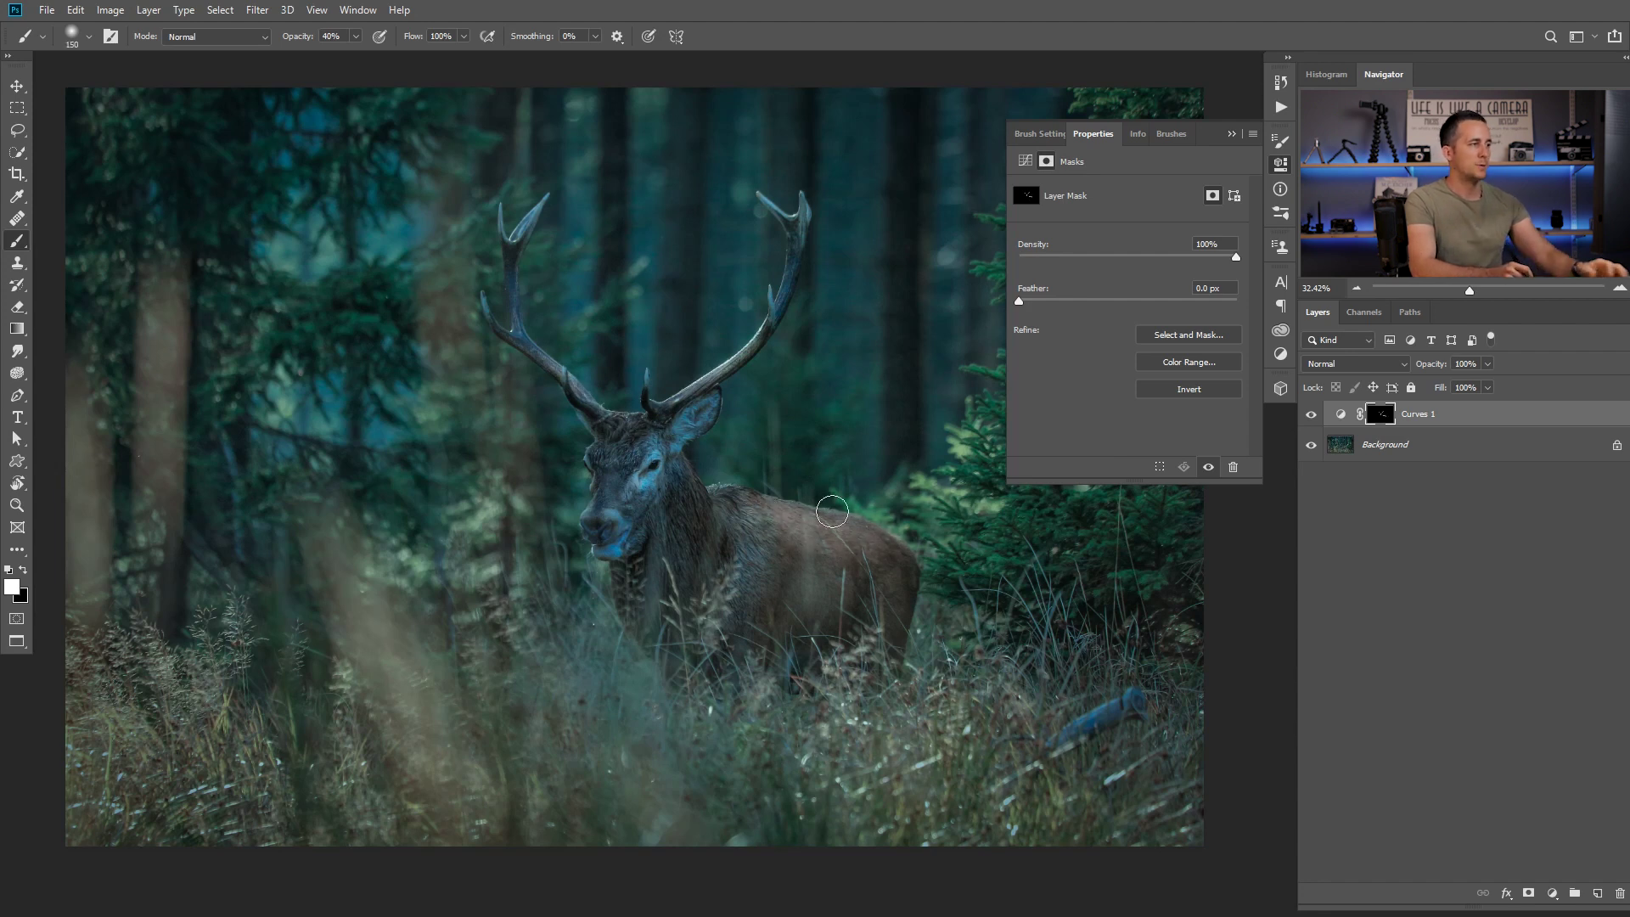